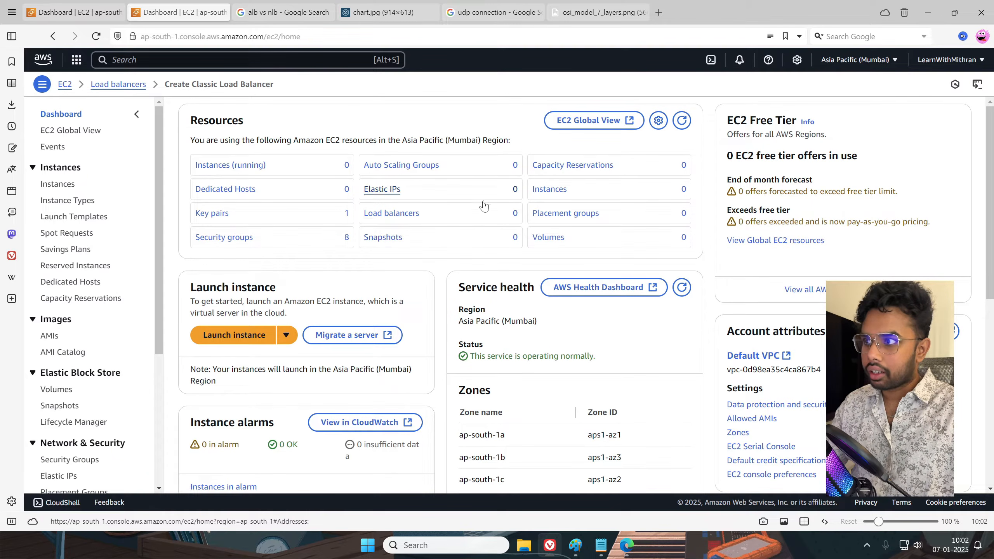
Start launching a new EC2 instance and name it EC2-Green
click(567, 193)
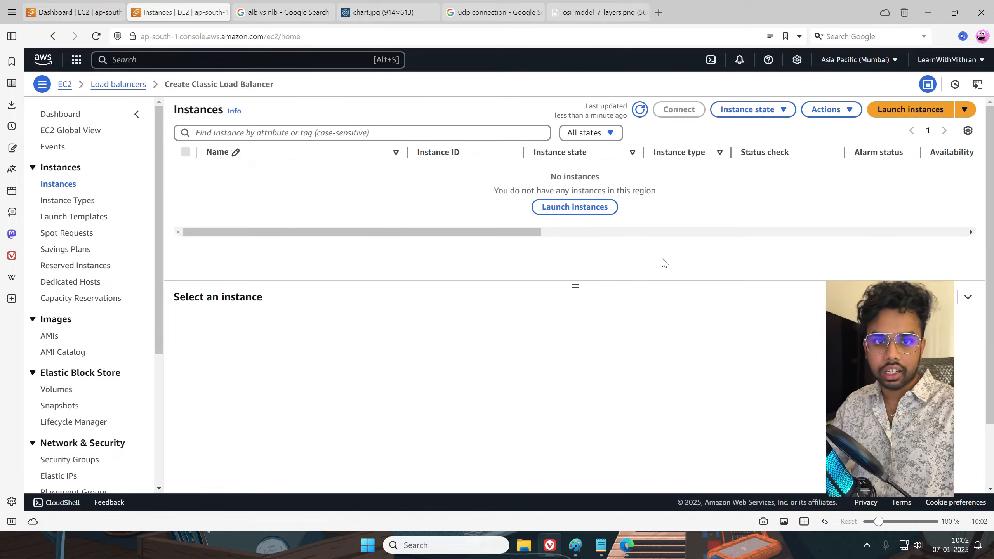
click(908, 113)
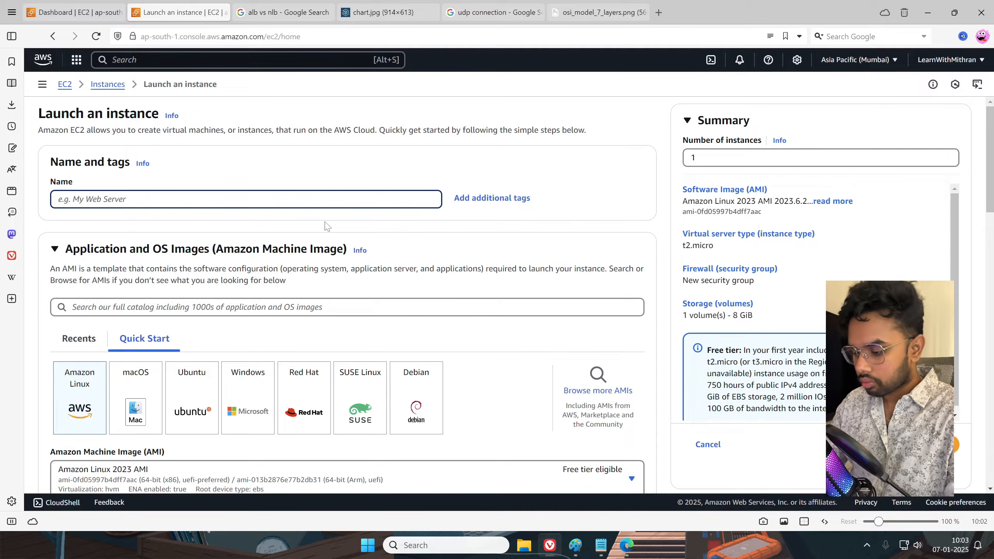
text(EC2)
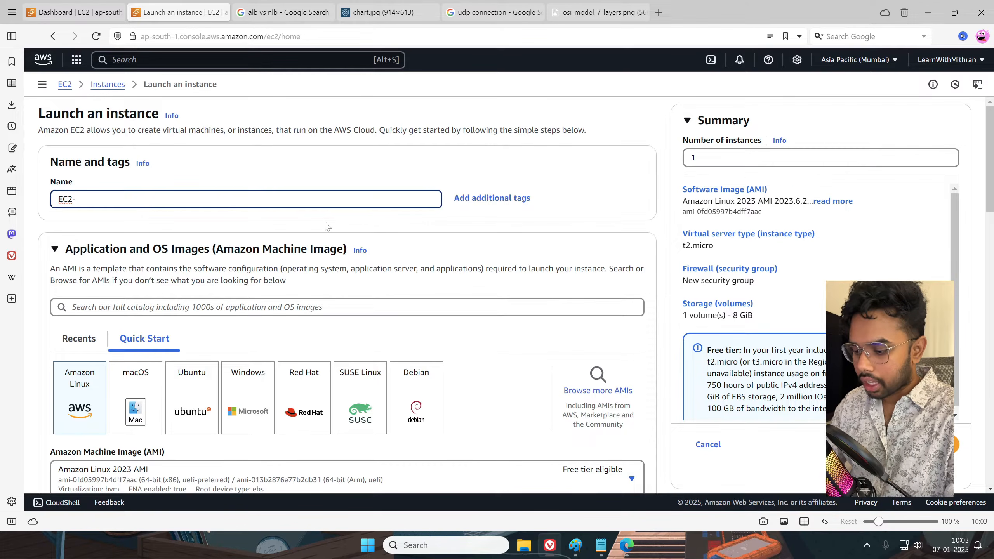
text(-Green)
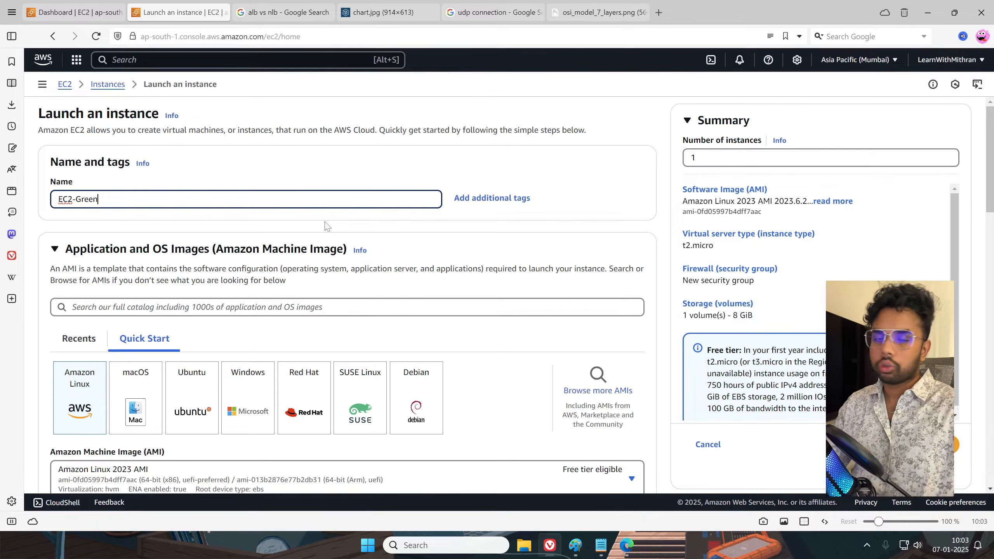
click(263, 232)
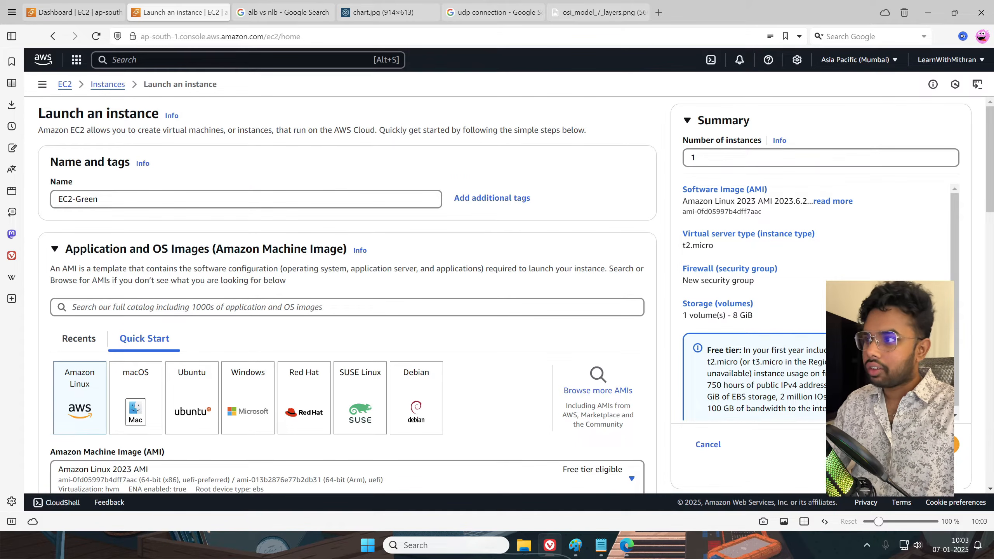
Choose the Amazon Linux 2 AMI (HVM) - Kernel 5.10, SSD Volume Type as the machine image
scroll(78, 285, down, 3)
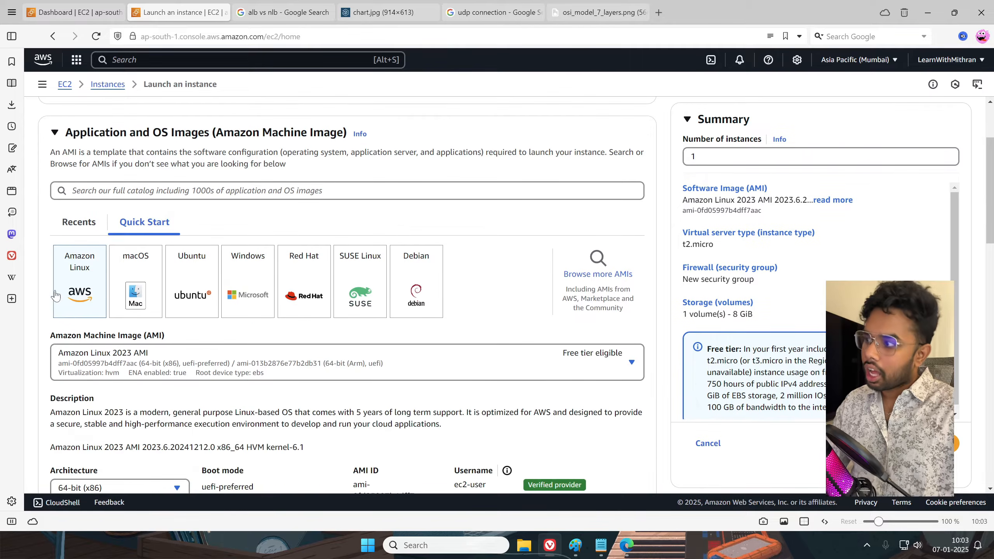
click(216, 371)
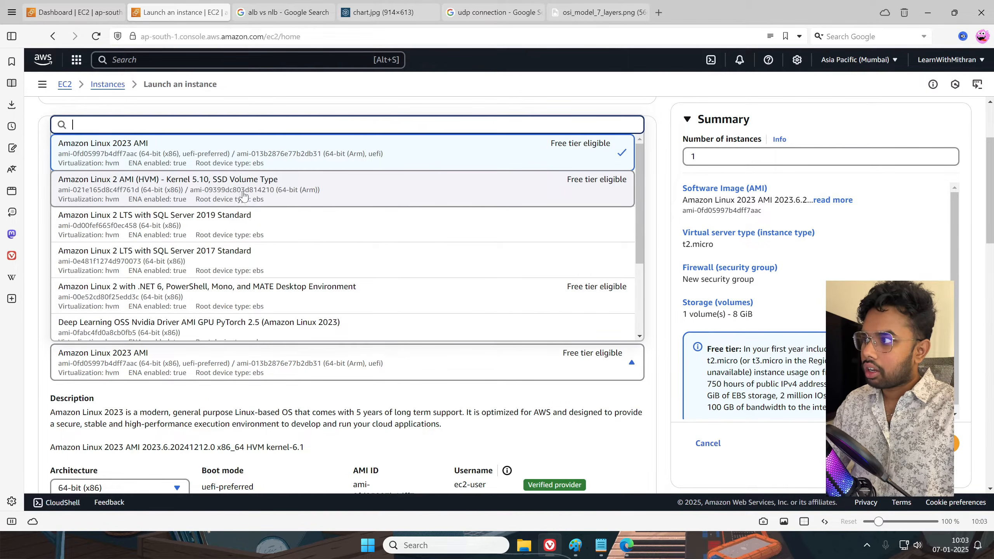
click(140, 191)
Assign the existing RSA key pair as the instance's login key pair
scroll(347, 370, down, 4)
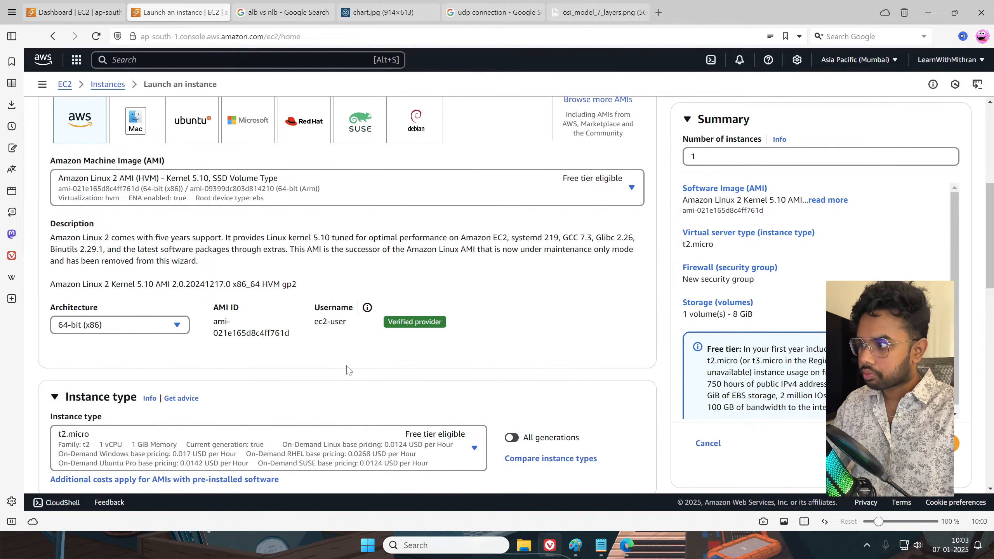
scroll(347, 370, down, 5)
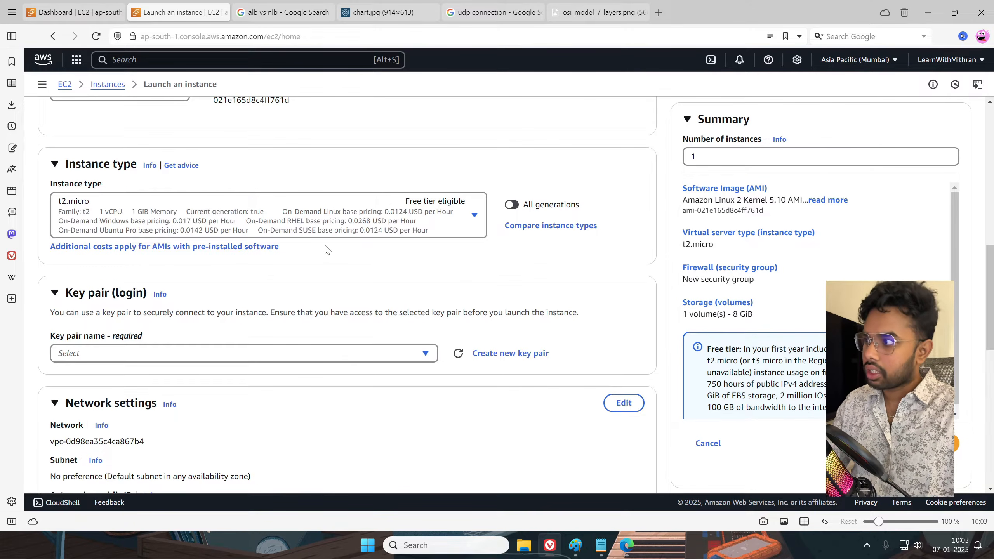
scroll(328, 249, down, 1)
click(121, 298)
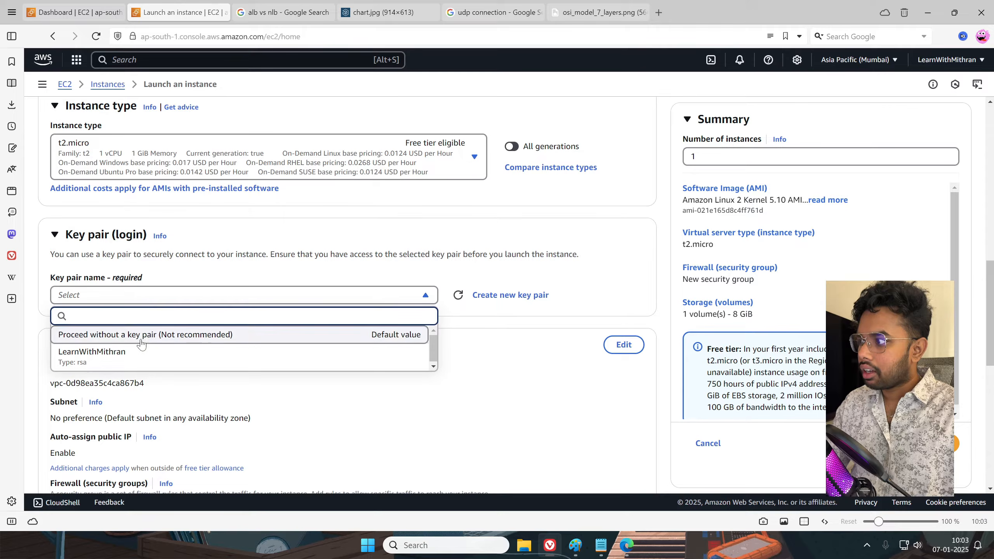
click(94, 354)
Use an existing security group for the instance's firewall and select Linux-SG
scroll(433, 332, down, 3)
scroll(433, 331, down, 4)
scroll(199, 339, up, 2)
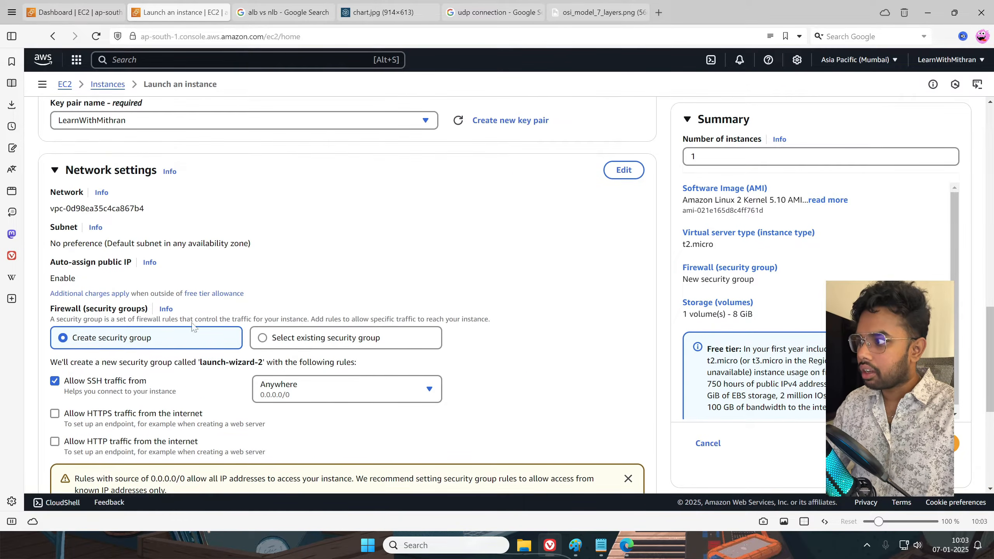
click(291, 338)
click(280, 372)
scroll(243, 372, down, 1)
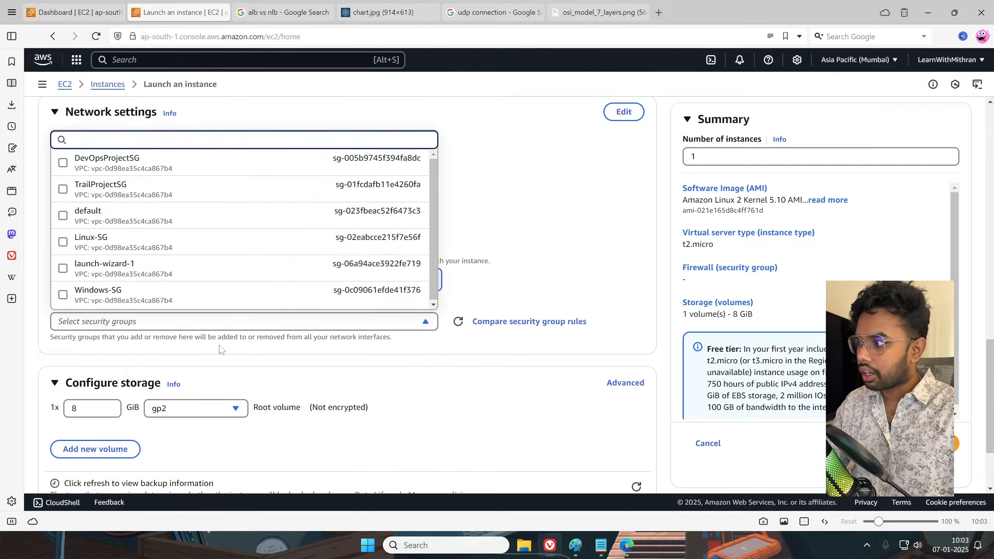
scroll(211, 321, down, 3)
scroll(196, 293, up, 5)
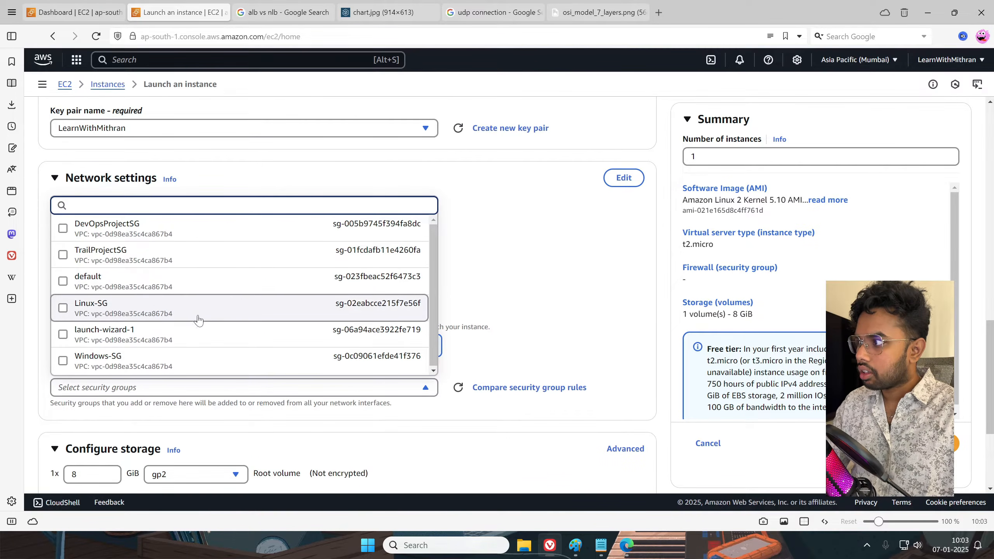
scroll(201, 344, down, 3)
scroll(188, 313, up, 3)
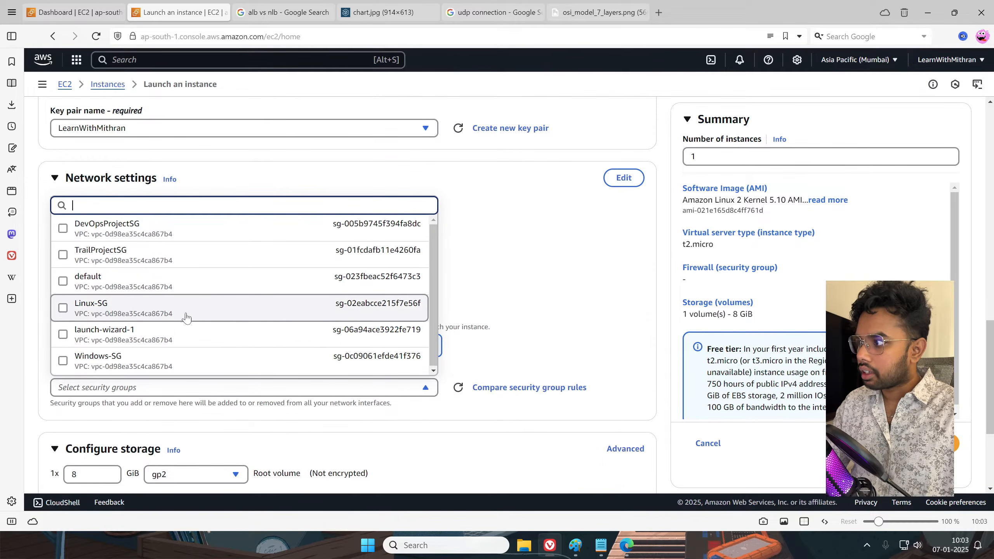
click(156, 318)
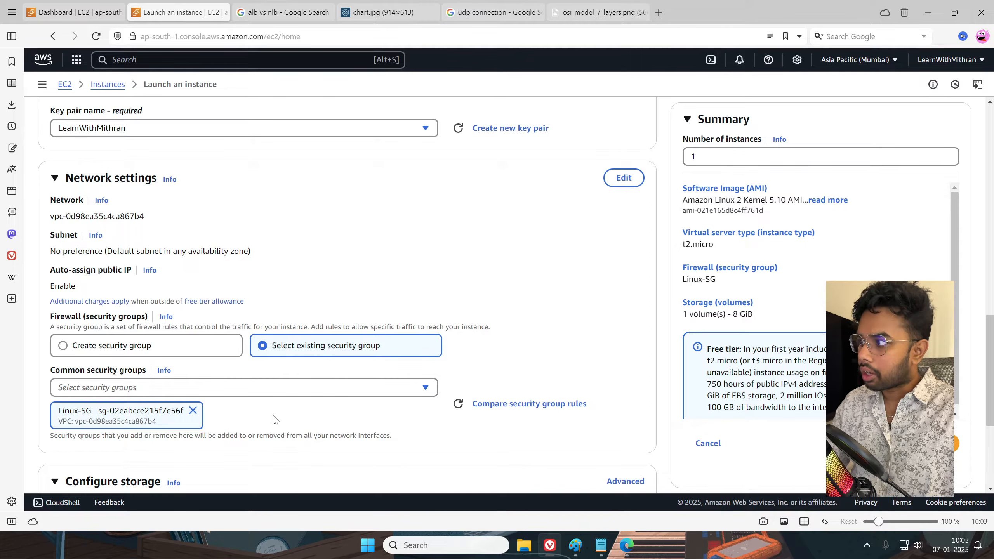
Expand the advanced details and begin the user data script with the line #!/bin/bash
scroll(270, 415, down, 5)
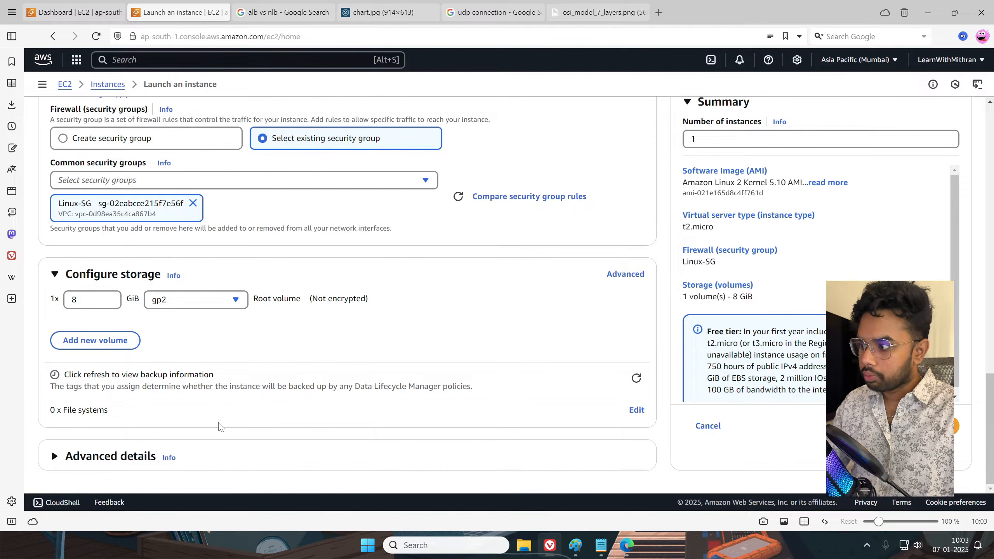
click(89, 456)
scroll(292, 400, down, 13)
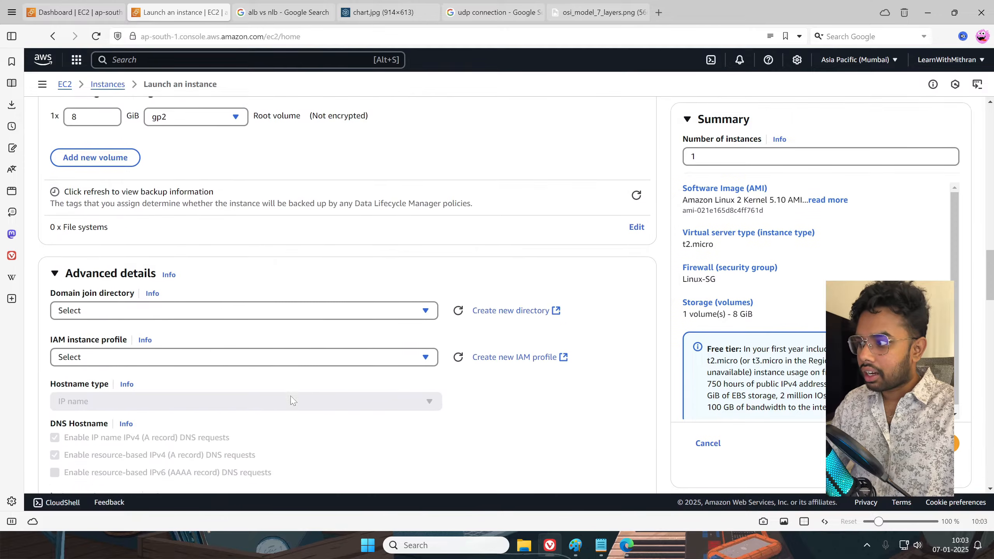
scroll(293, 400, down, 20)
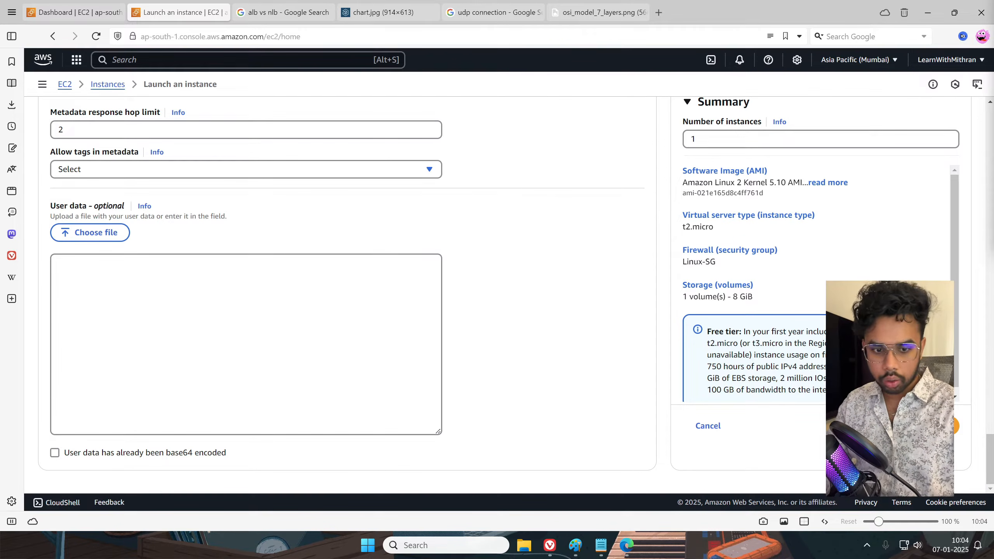
click(79, 337)
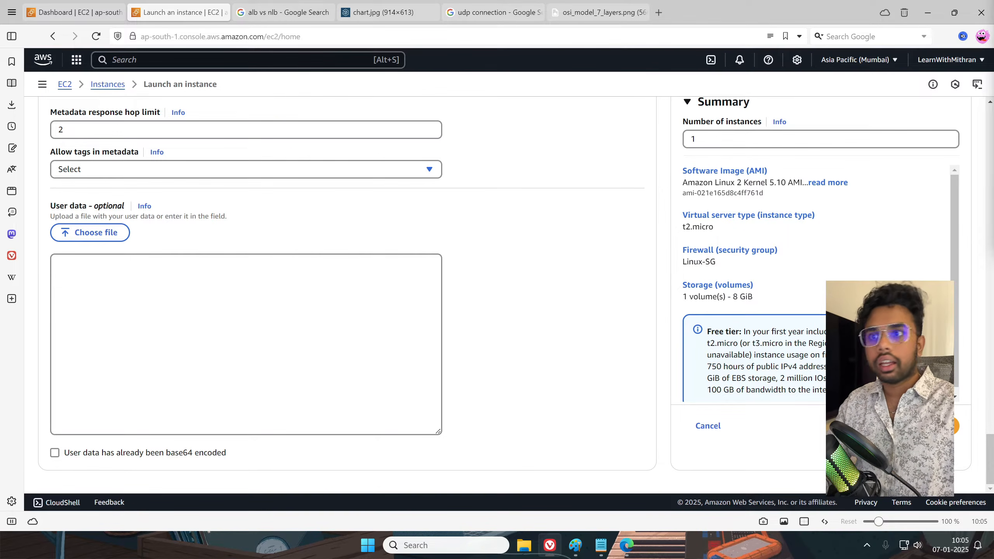
click(262, 274)
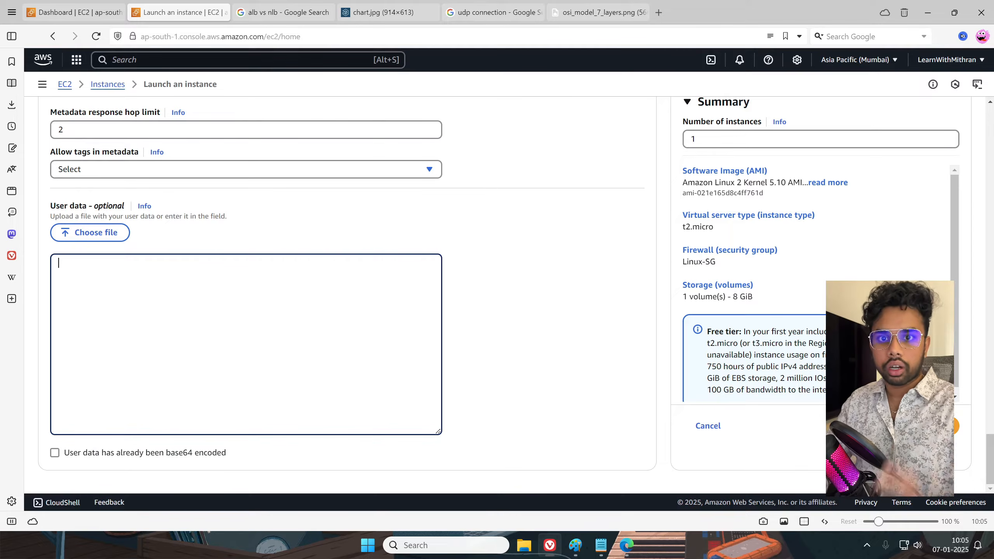
text(#)
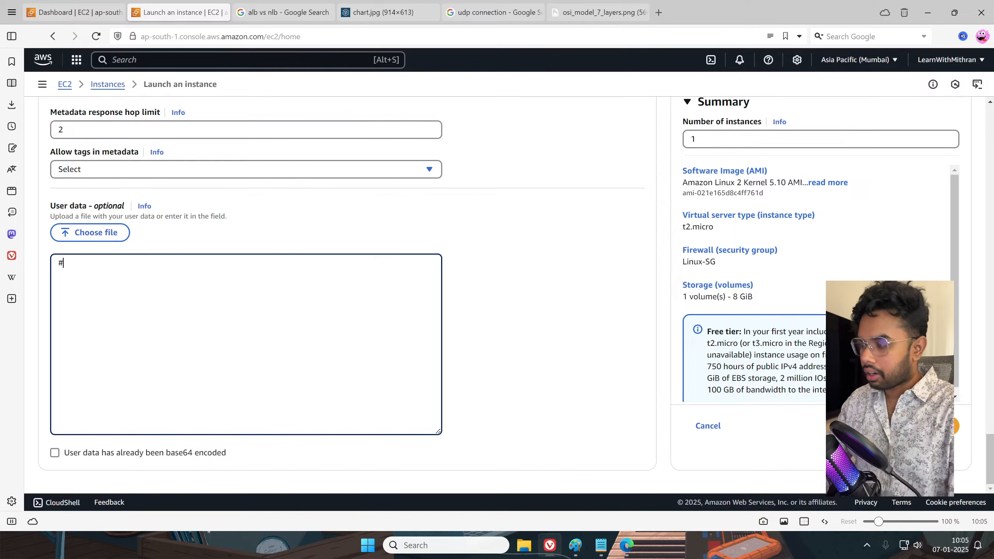
text(!/)
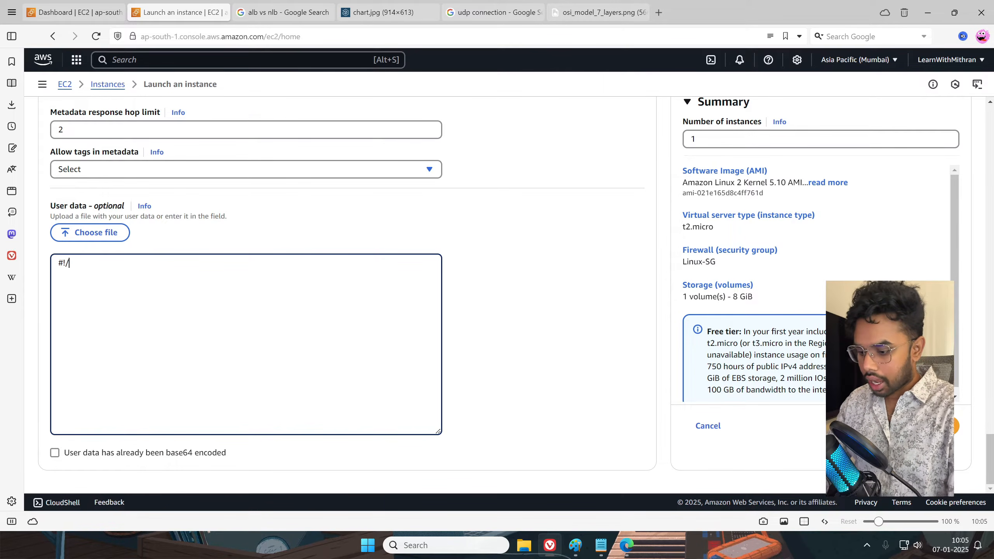
text(bin/bash)
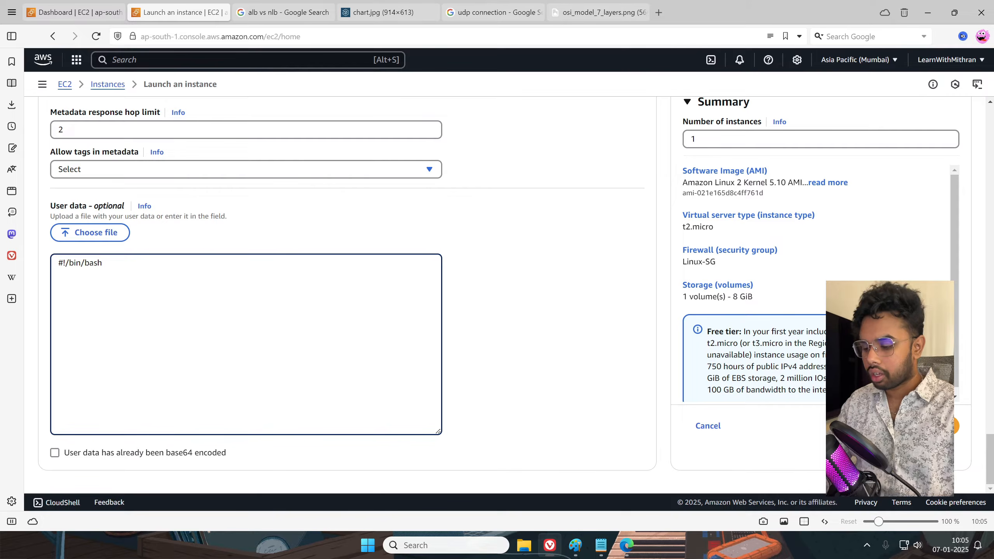
Add the lines "yum install httpd -y" and "service httpd start" to the user data script
text(yum ins)
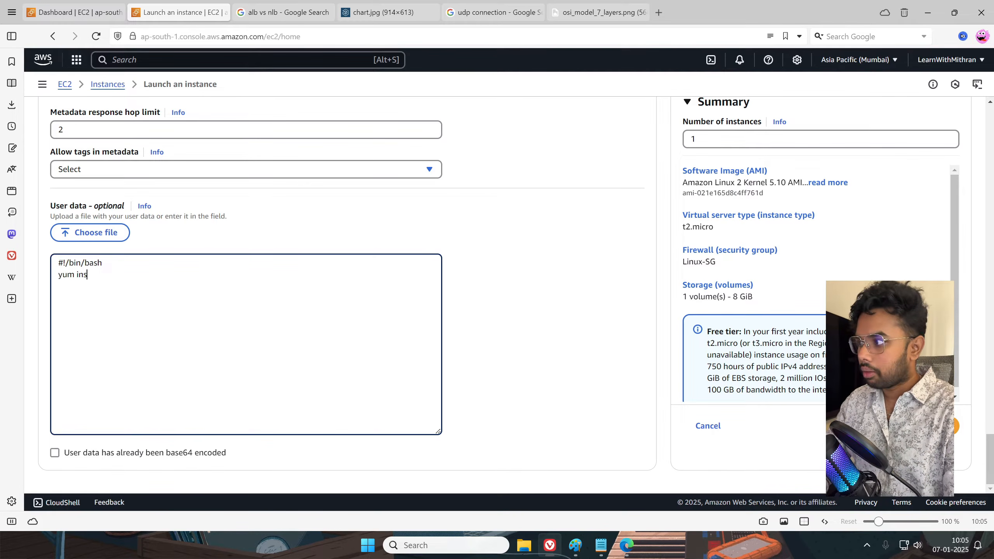
text(tall httpd -y)
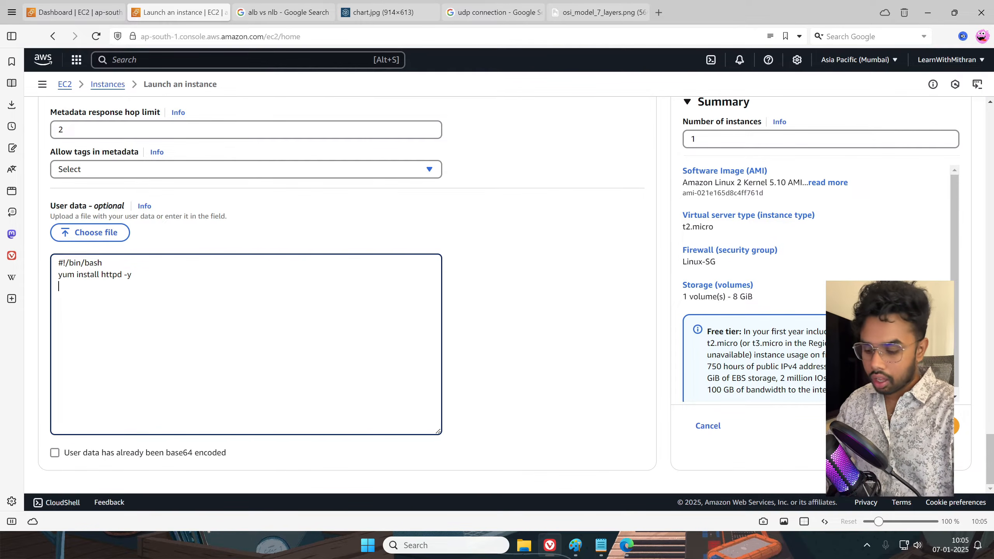
text(service)
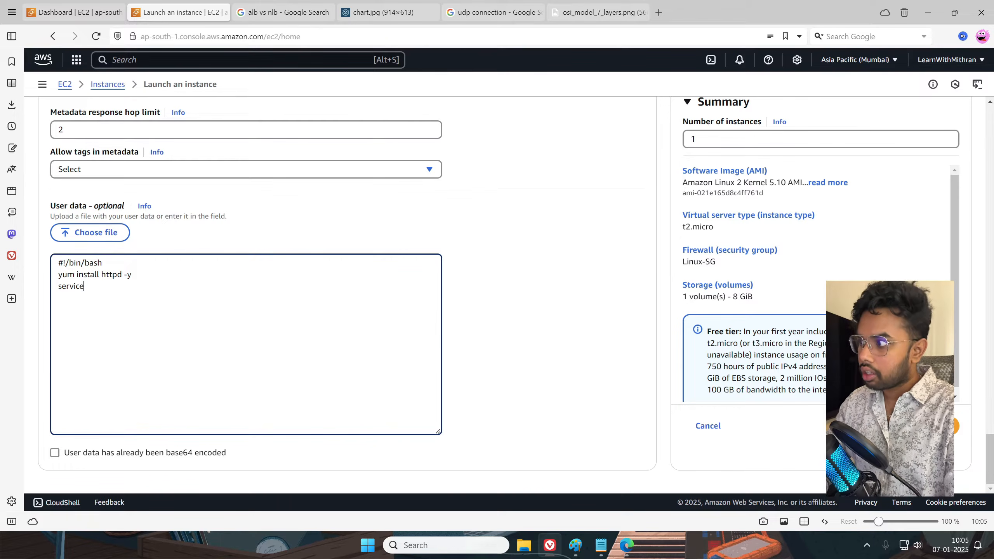
text( httpd start)
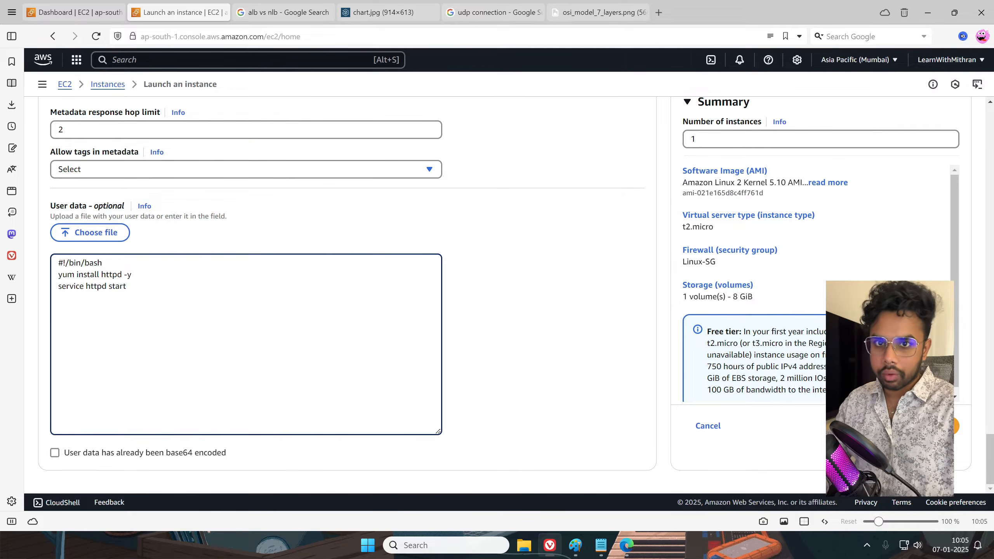
Add the line echo "This is a green Machine" to the user data script
text(echo )
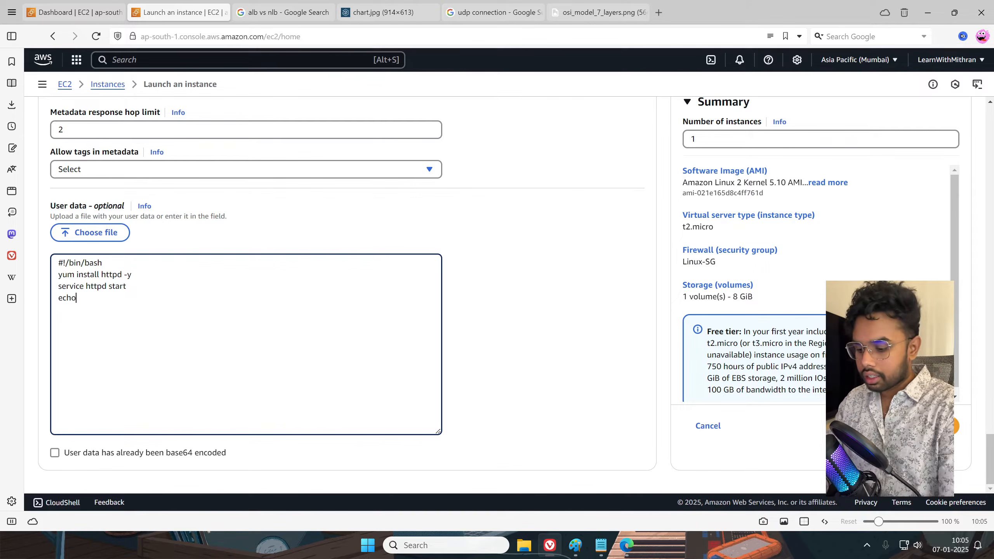
text("")
key(Left)
text(This is )
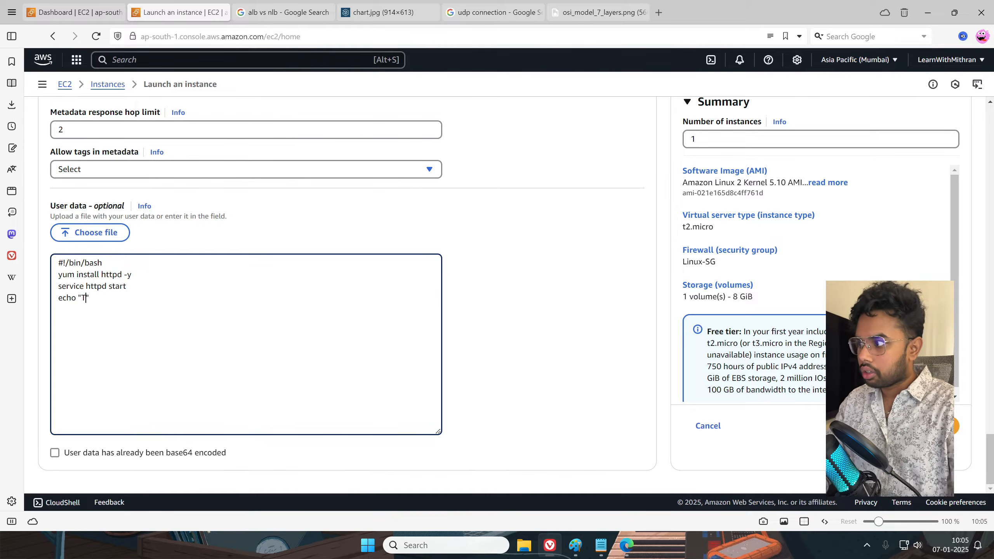
text(a greens Mach)
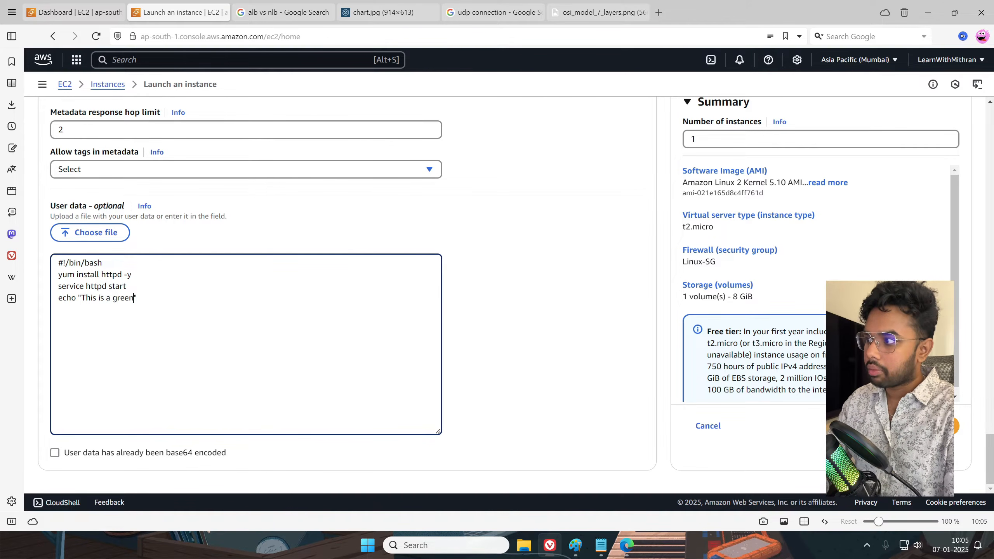
text(ine)
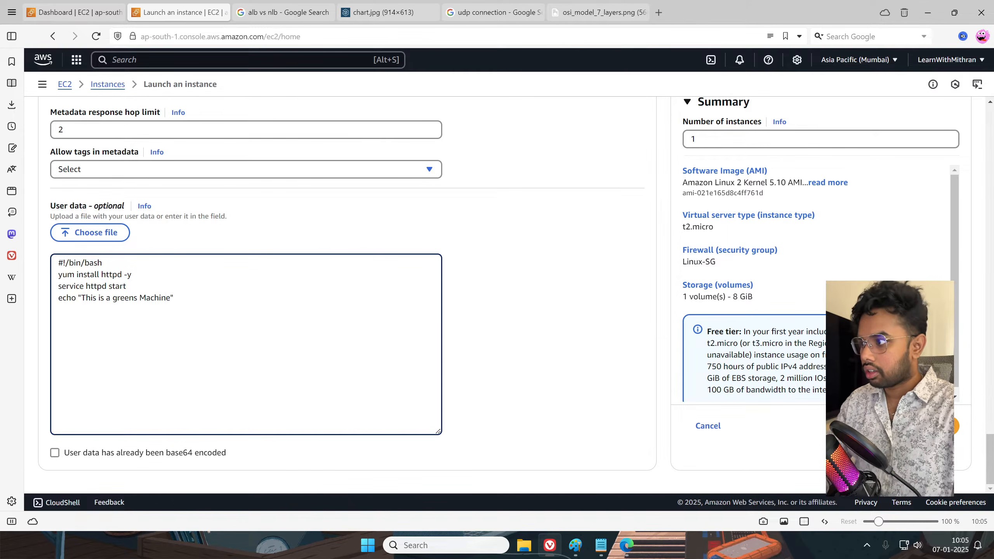
key(Left)
key(Left)
key(Left)
key(Left)
key(Left)
key(Left)
key(Left)
key(BackSpace)
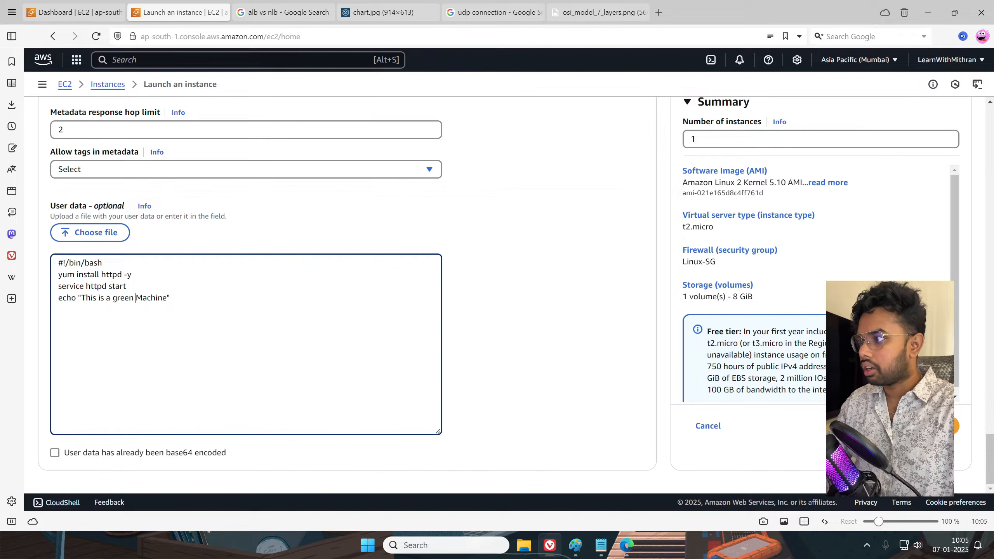
Redirect the user data script's echo output to /var/www/html/index.html
text(> )
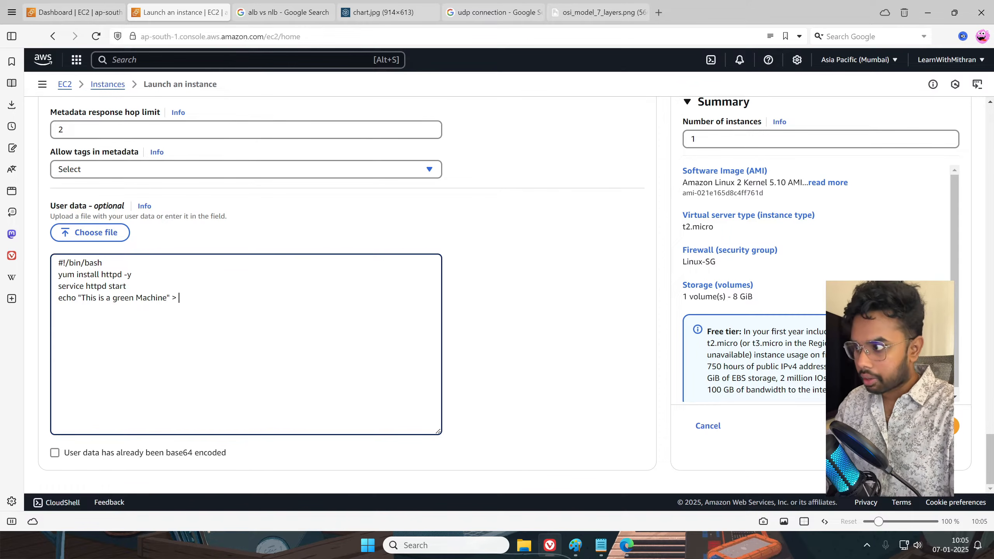
text(/var/)
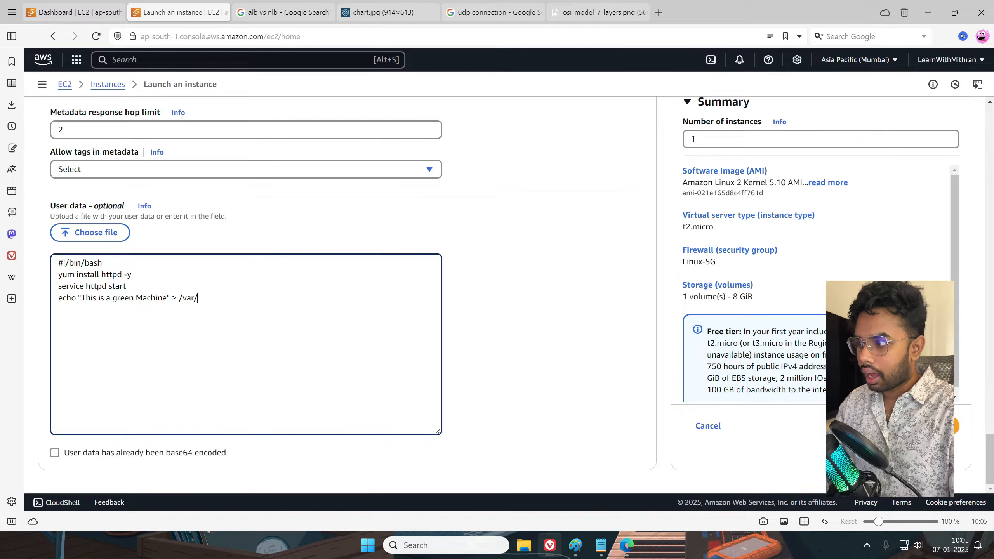
text(www/html/i)
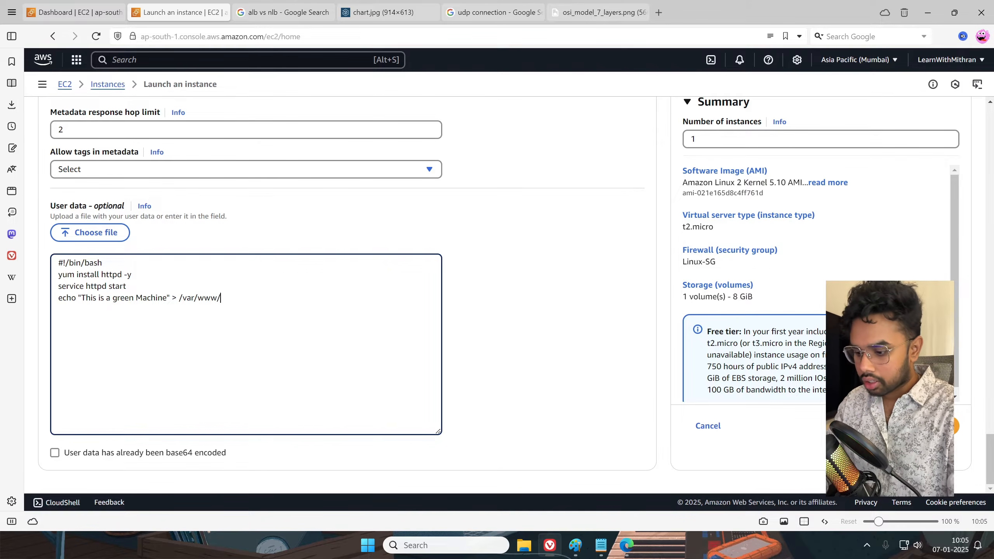
text(ndex.html)
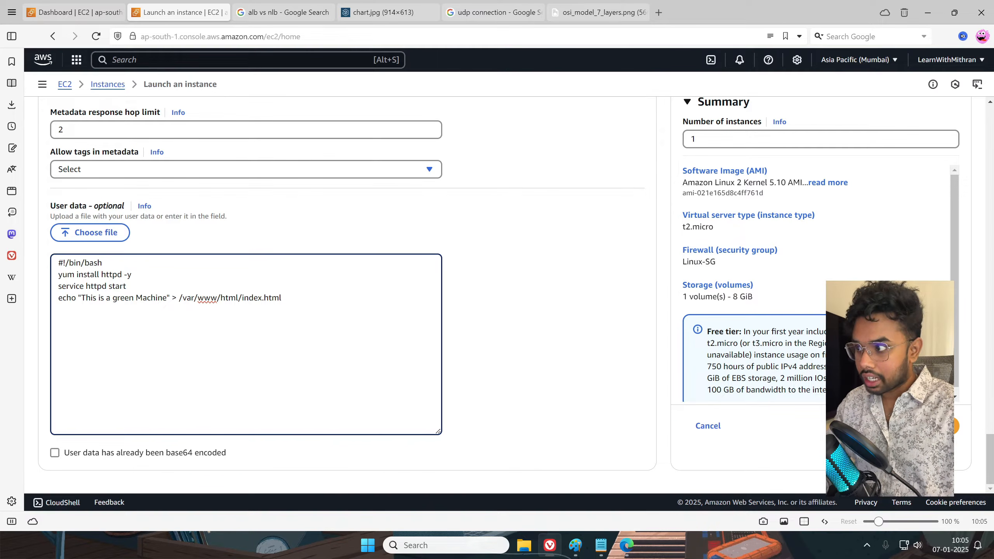
key(ctrl+shift+Left)
key(ctrl+shift+Left)
key(Right)
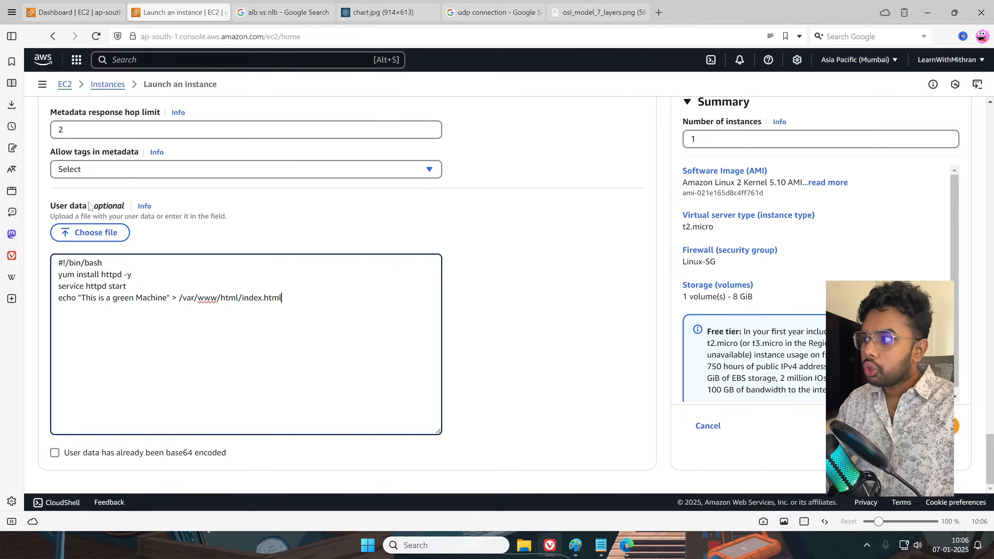
Launch the EC2-Green instance with the completed user data script and open the instances list
click(537, 304)
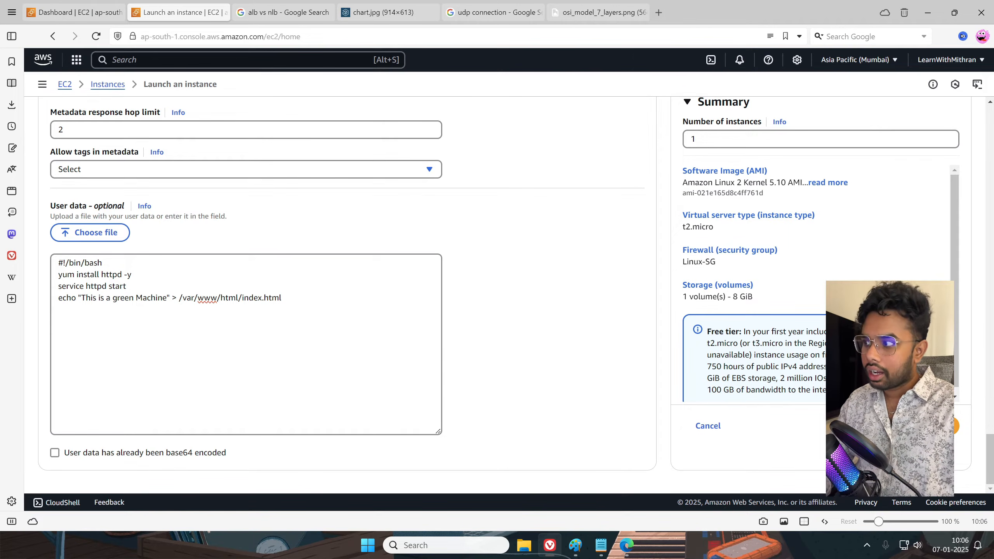
drag(58, 274, 283, 299)
click(289, 305)
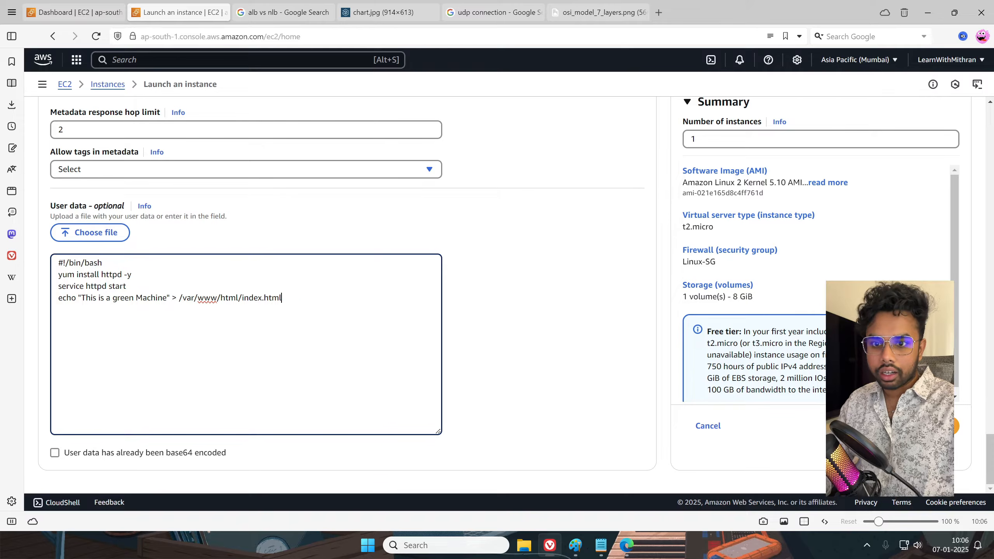
click(896, 426)
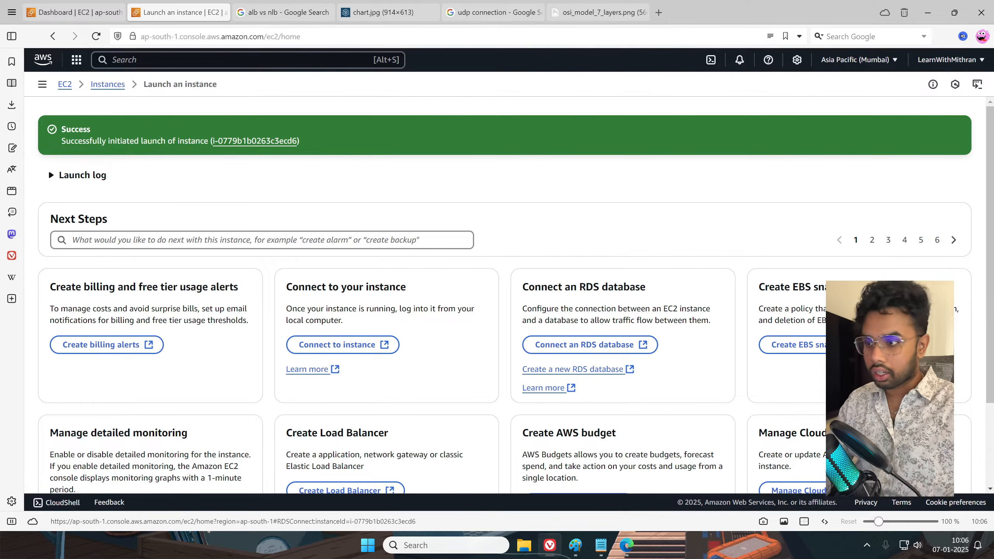
click(106, 85)
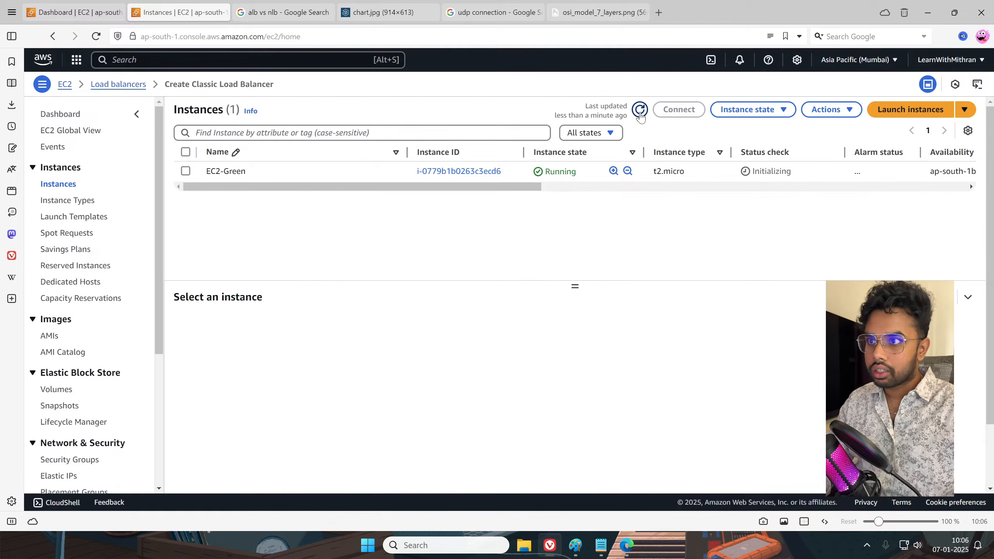
drag(490, 187, 461, 200)
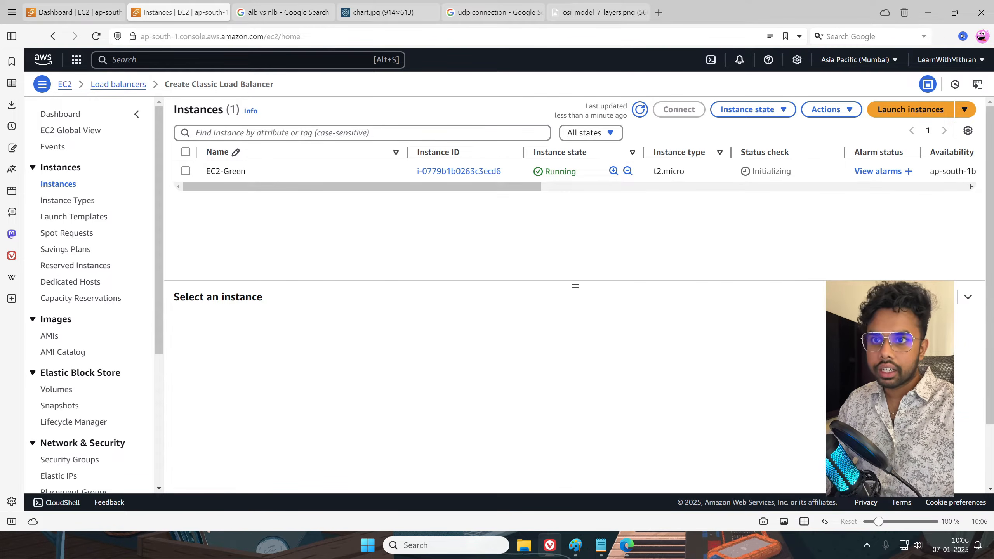
Open the Linux-SG security group from EC2-Green's security details in a separate browser tab
click(186, 171)
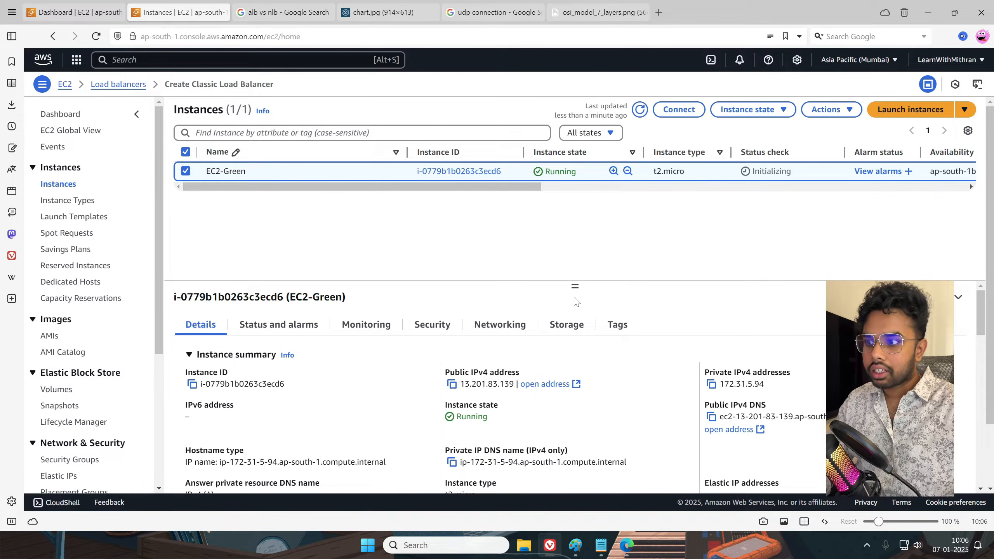
click(428, 324)
scroll(364, 387, down, 3)
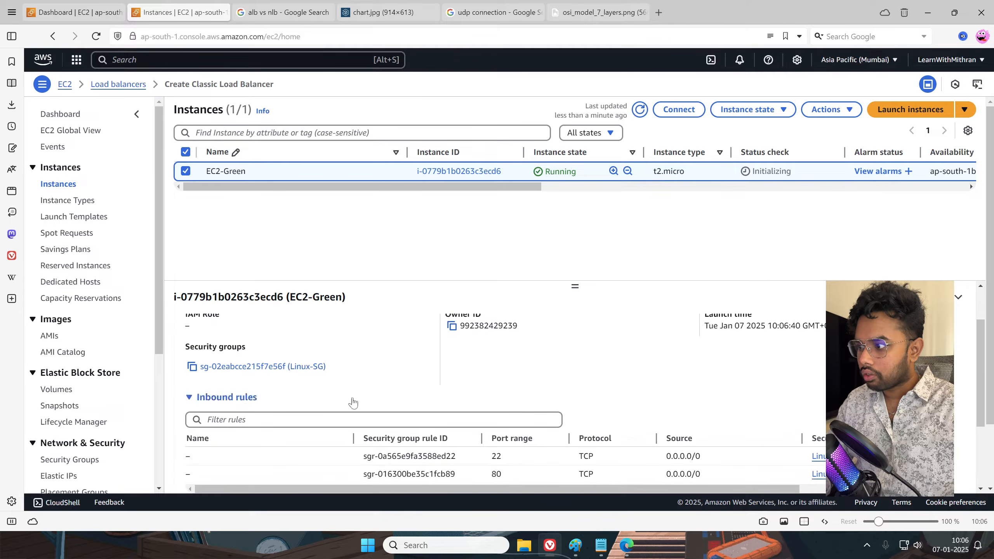
middle_click(281, 374)
click(258, 15)
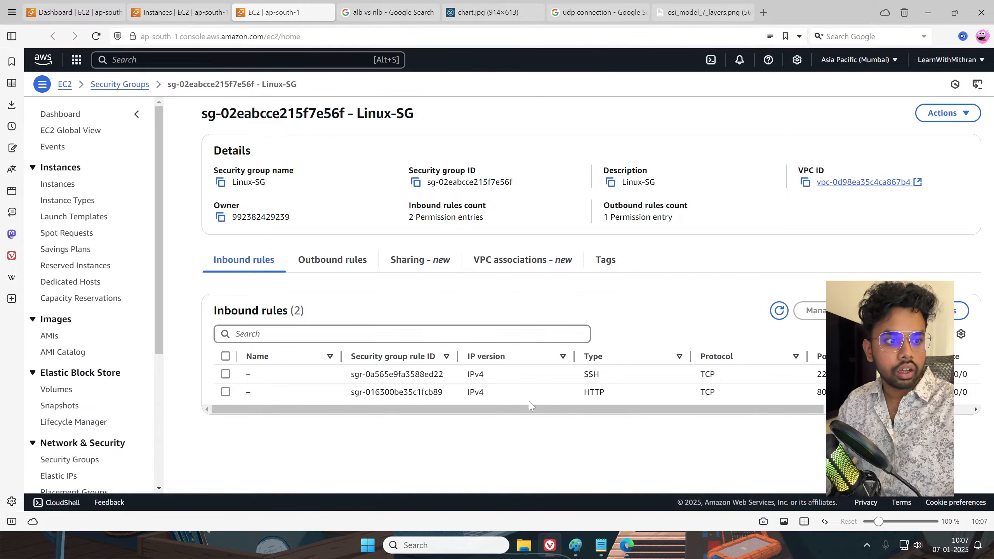
Examine the port ranges and sources of the Linux-SG inbound rules
drag(524, 410, 733, 417)
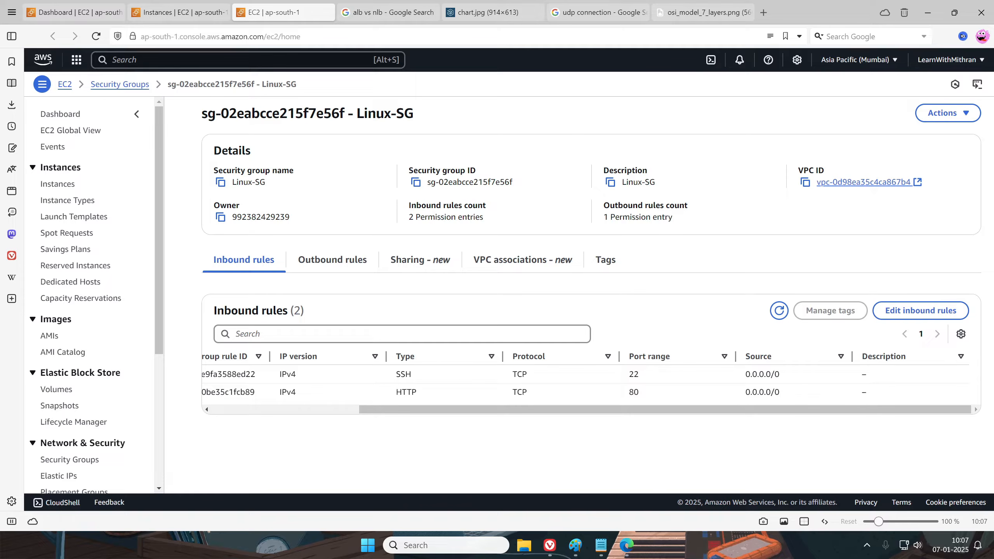
mouse_move(635, 374)
mouse_down()
mouse_move(774, 375)
mouse_move(636, 390)
mouse_up()
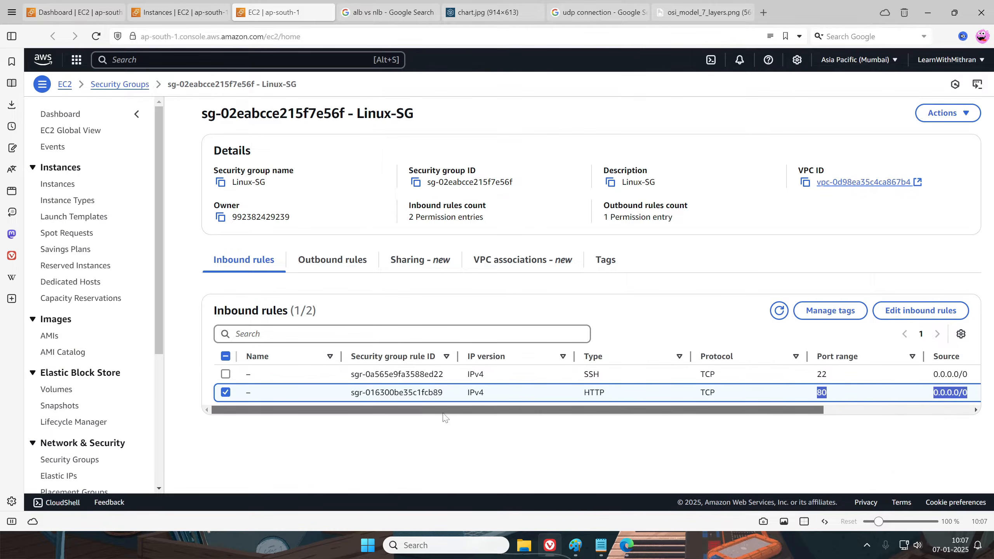
click(618, 421)
click(226, 392)
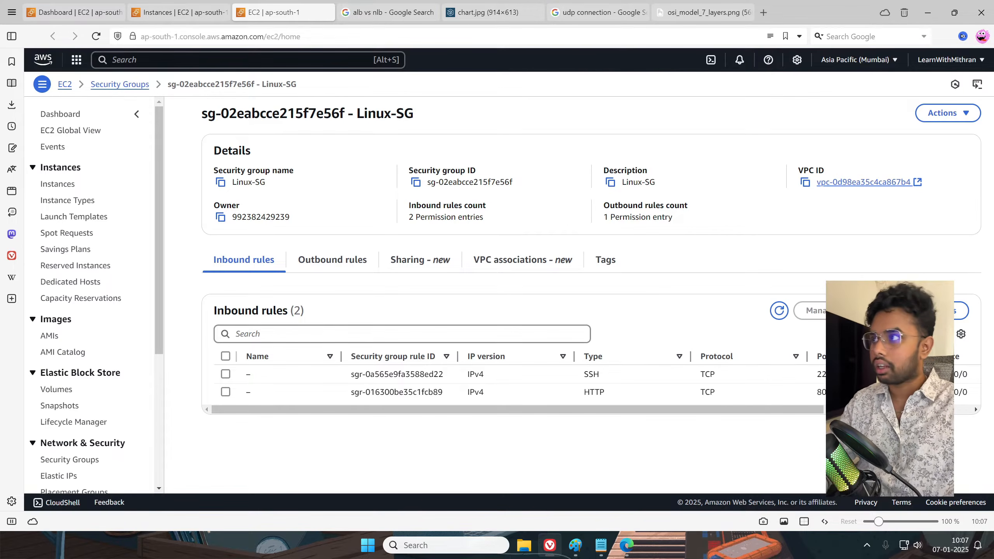
Return to the instances list, start launching another instance and name it EC2-Red
click(185, 14)
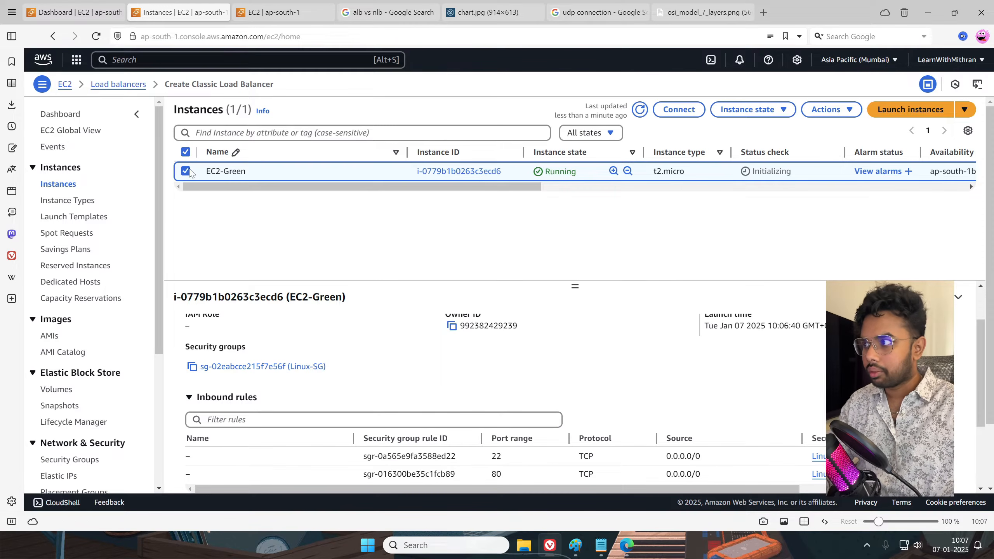
click(227, 171)
click(906, 113)
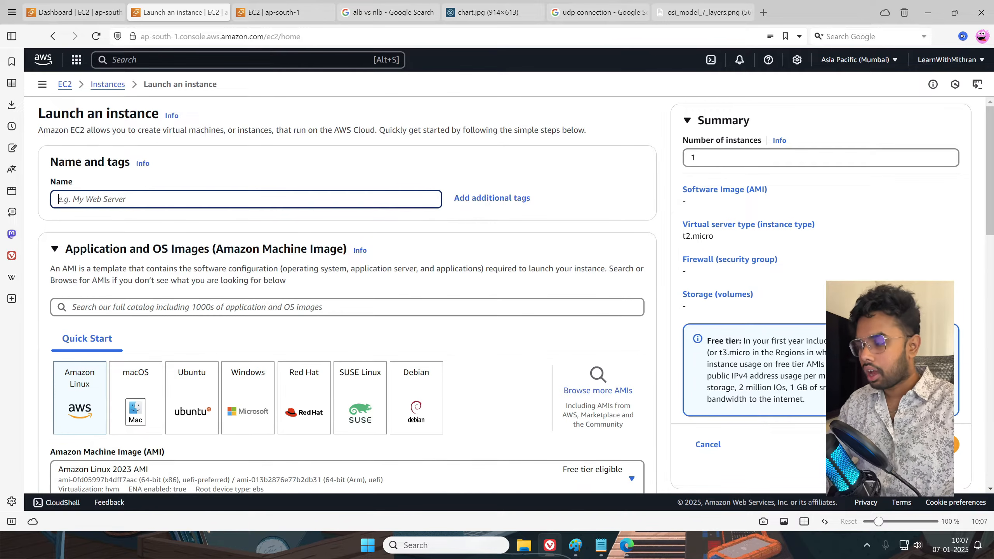
text(EC2-Red)
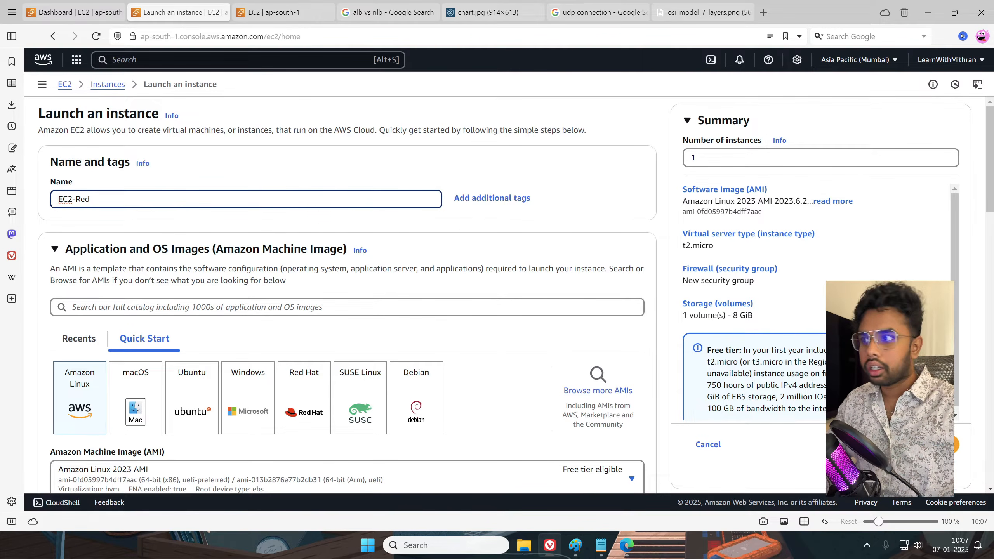
click(311, 224)
Choose the Amazon Linux 2 AMI (HVM) - Kernel 5.10, SSD Volume Type image for EC2-Red
scroll(264, 293, down, 1)
scroll(264, 293, down, 1)
click(218, 356)
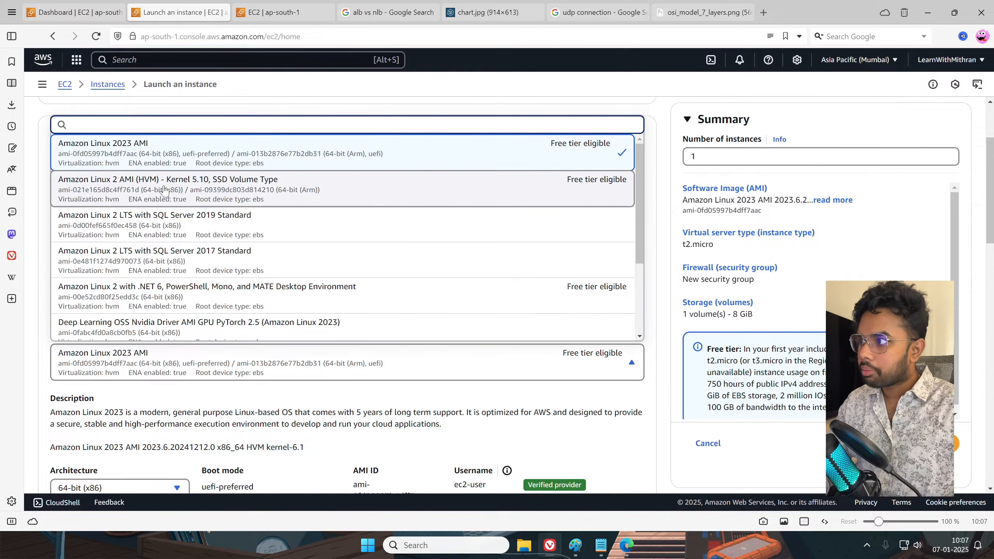
click(172, 198)
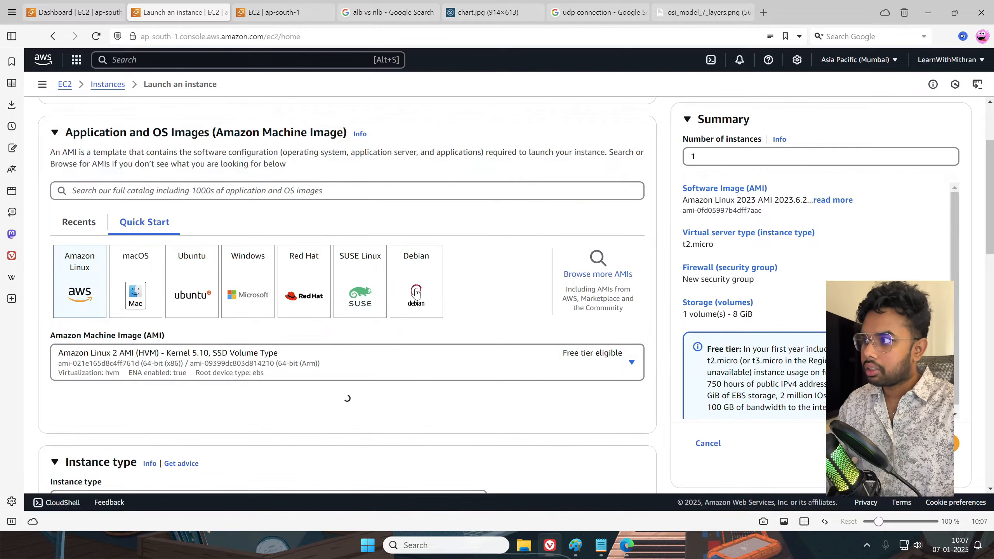
Select an existing key pair for logging in to the EC2-Red instance
scroll(391, 332, down, 3)
scroll(300, 307, down, 7)
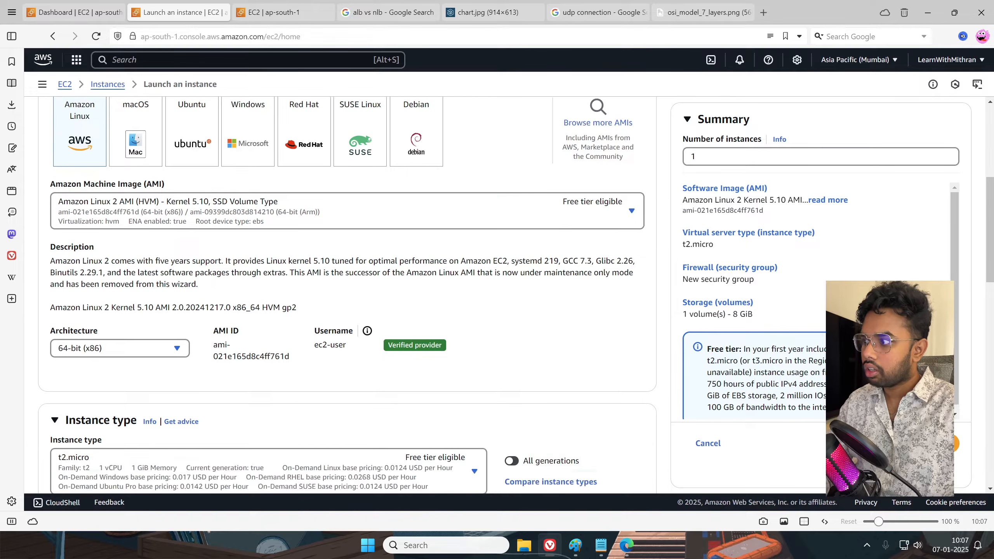
scroll(300, 306, down, 2)
click(195, 295)
click(160, 351)
Use an existing security group for EC2-Red's firewall and select Linux-SG
scroll(291, 395, down, 6)
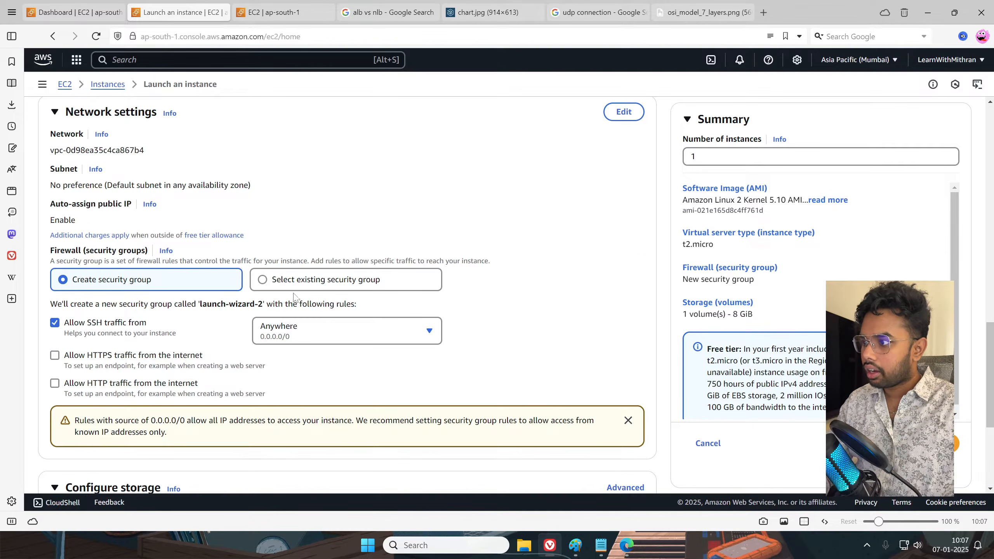
click(301, 288)
click(210, 322)
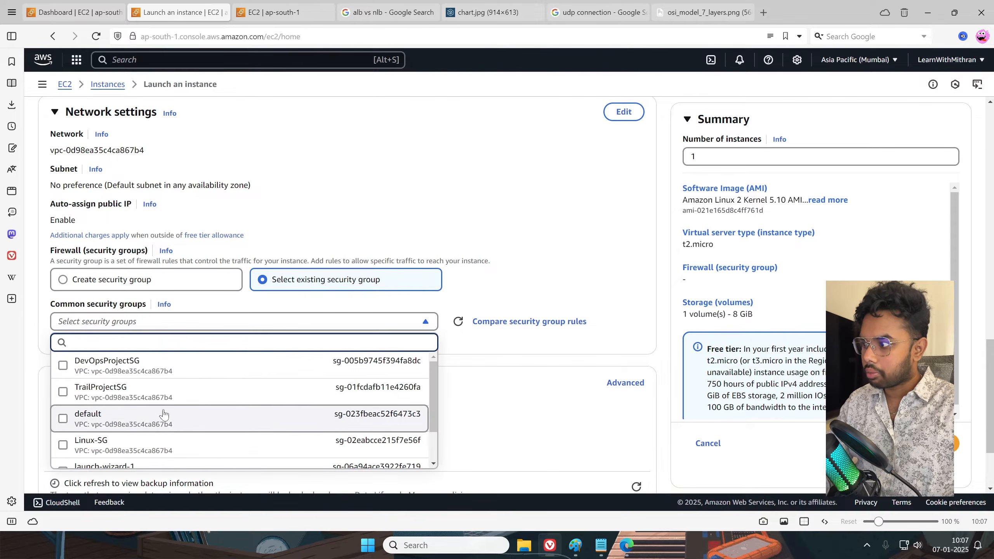
click(144, 442)
Expand the advanced details and enter the user data lines "#!/bin/bash", "yum install httpd -y" and "service httpd start"
scroll(303, 381, down, 3)
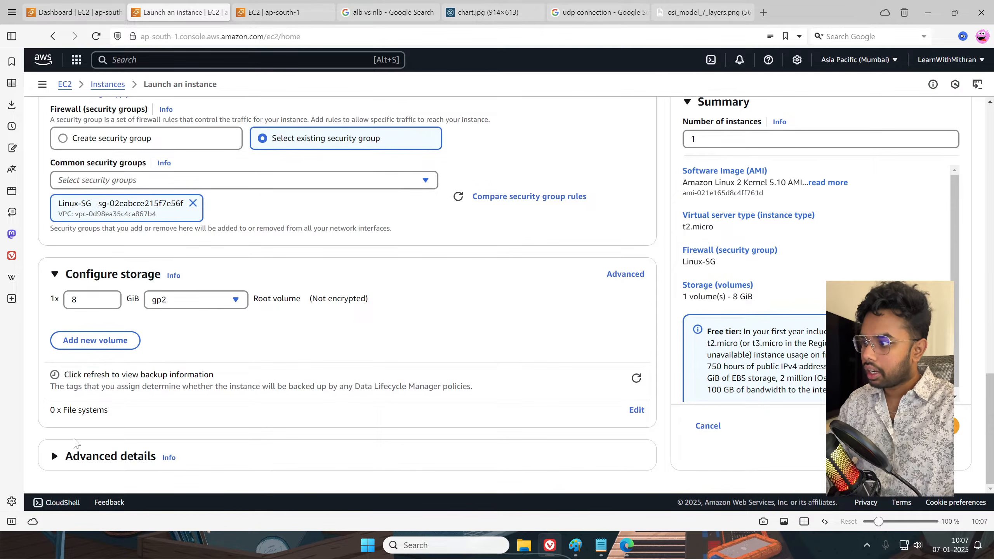
scroll(120, 436, down, 20)
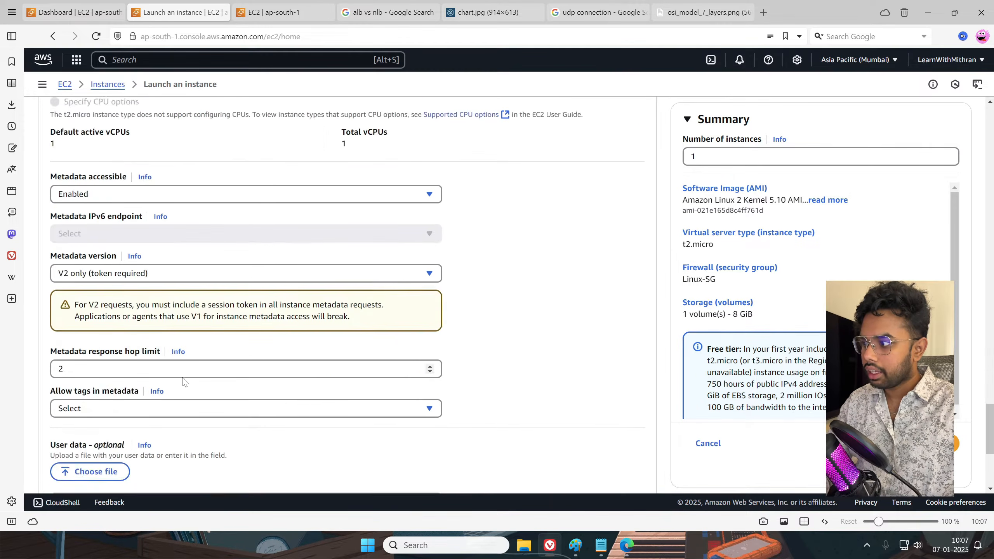
click(245, 344)
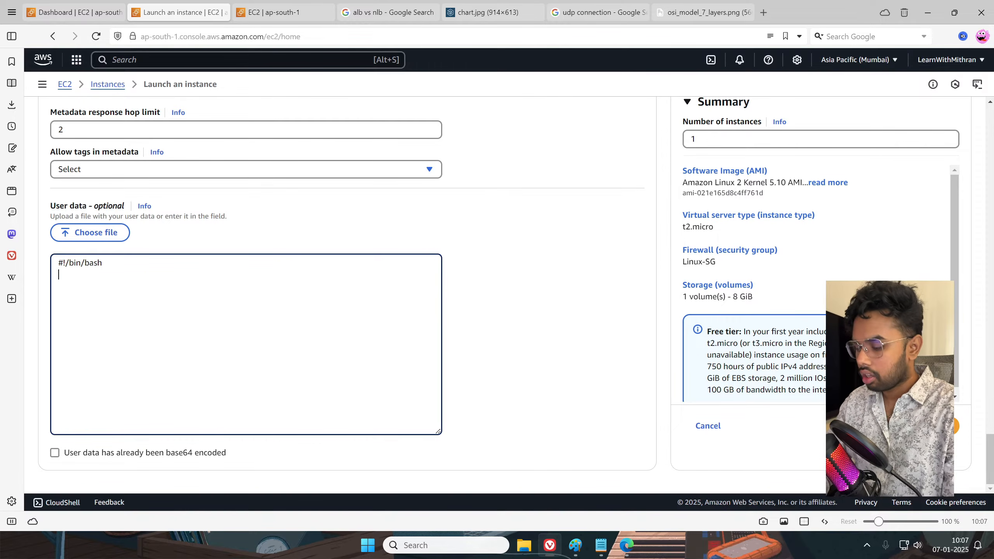
text(#!/bin/bash)
key(Return)
text(yum install httpd -y)
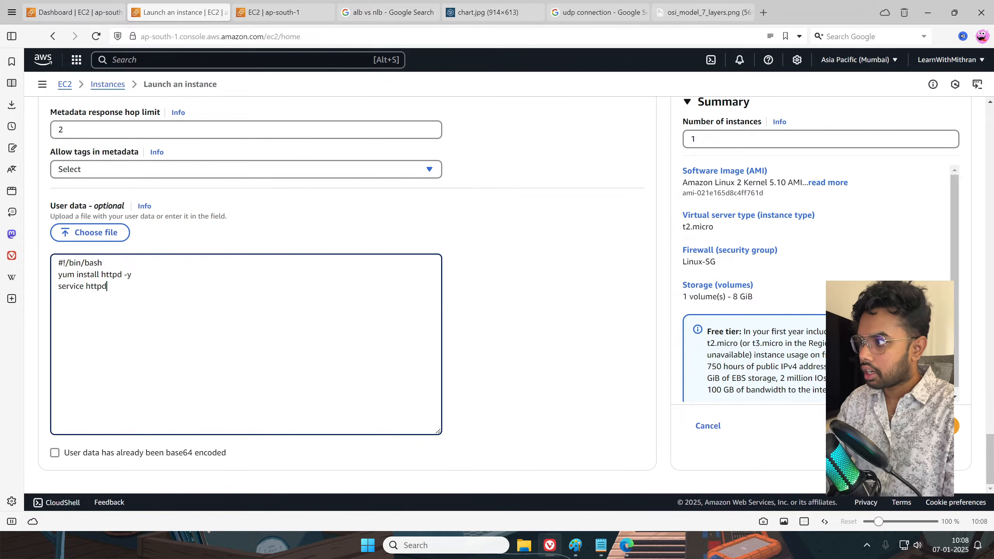
Add the user data line echo "This is a Red Machine" > /var/www/html/index.html
text(cho "Thiu)
text( is a Red Machine" >)
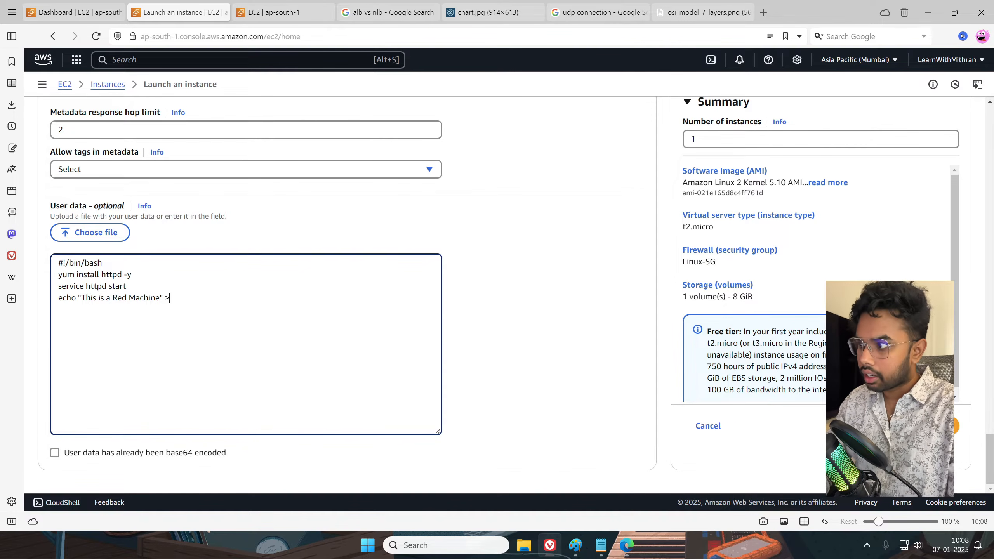
text( /var/ww)
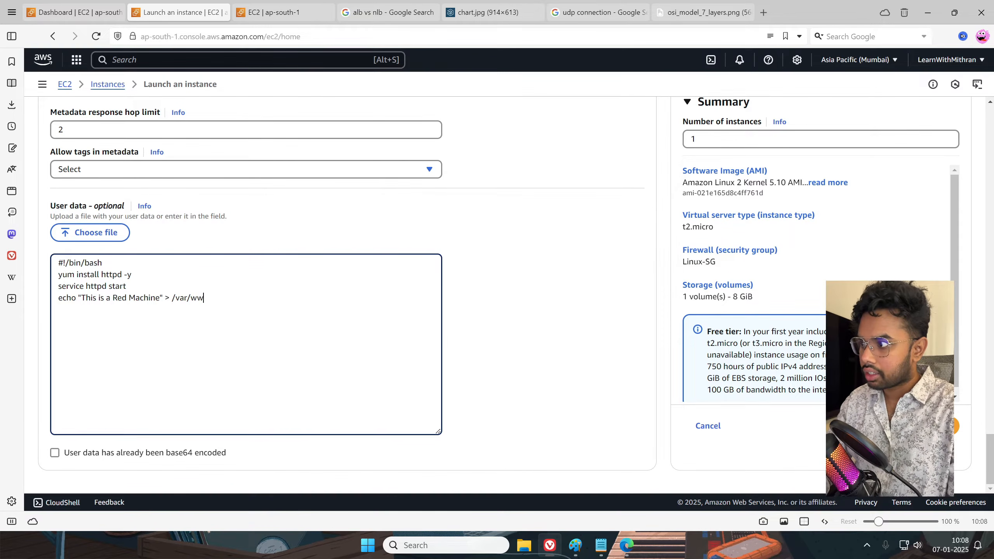
text(w/html/index.html)
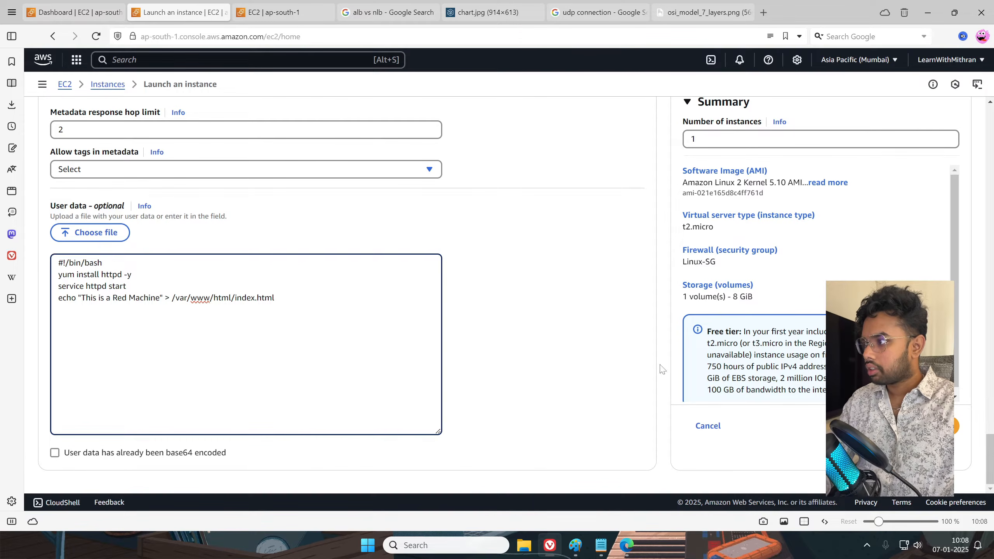
Launch the EC2-Red instance, then open and refresh the instances list
click(916, 425)
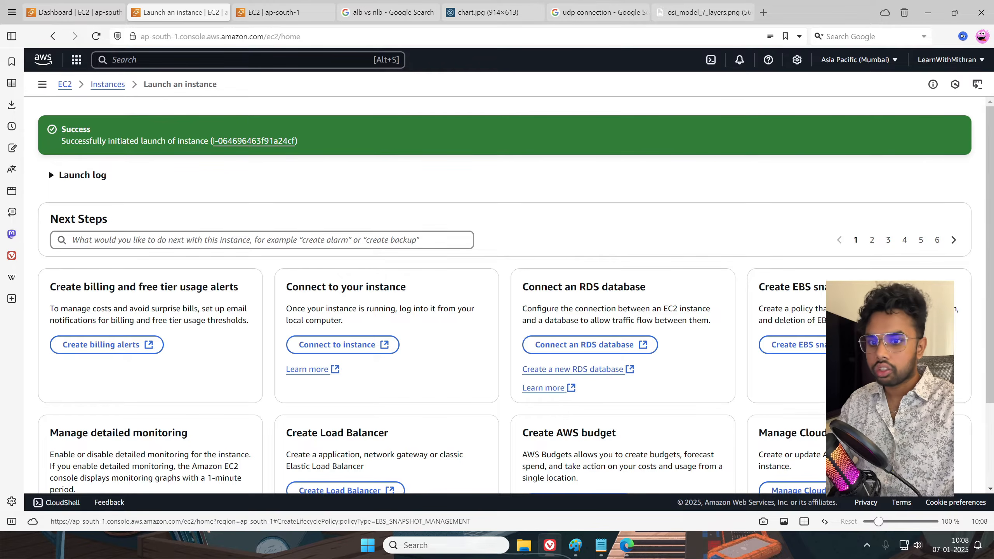
scroll(756, 408, down, 3)
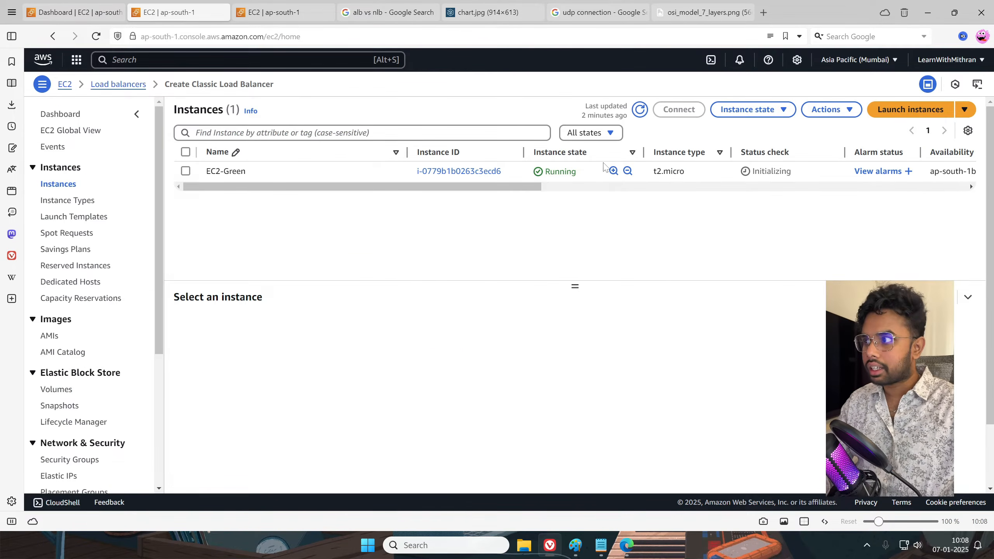
click(639, 109)
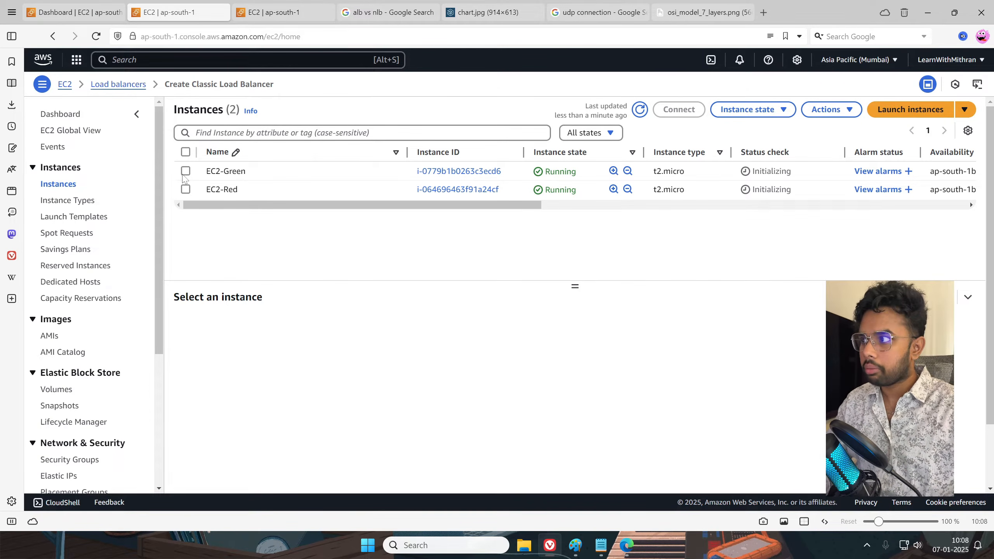
Select the EC2-Green instance and copy its public IPv4 address
click(320, 169)
click(452, 384)
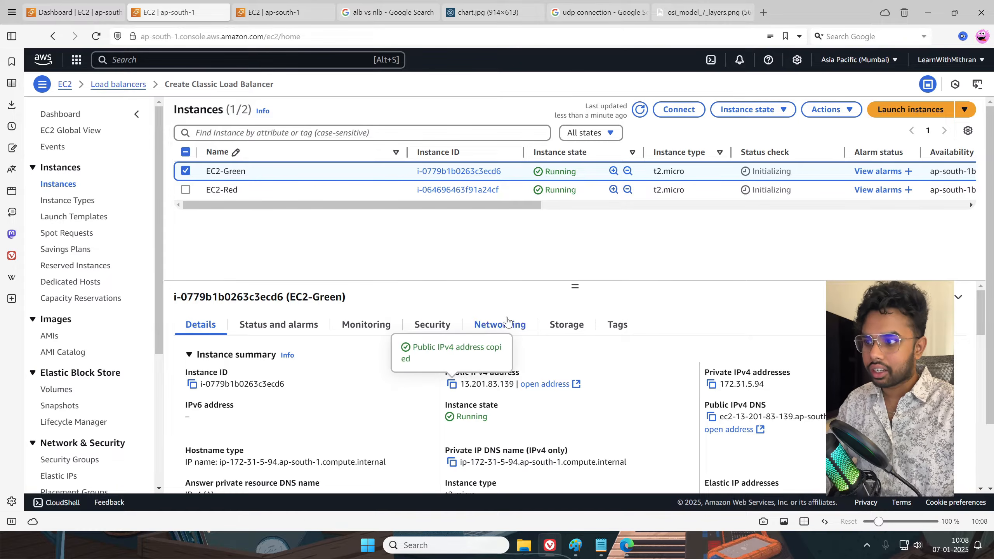
Try to load the copied public IP 13.201.83.139 in a new tab, and close that tab
click(763, 12)
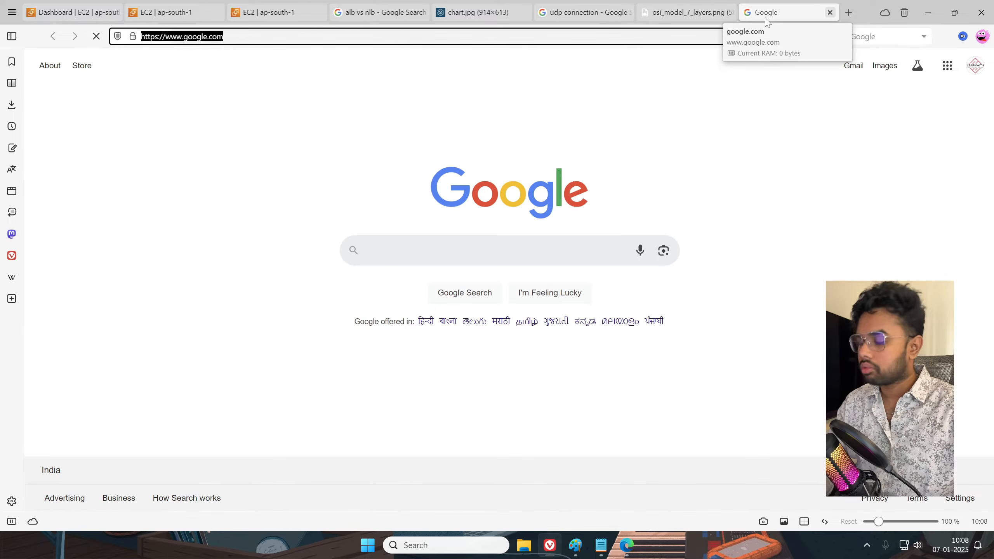
key(ctrl+v)
key(Return)
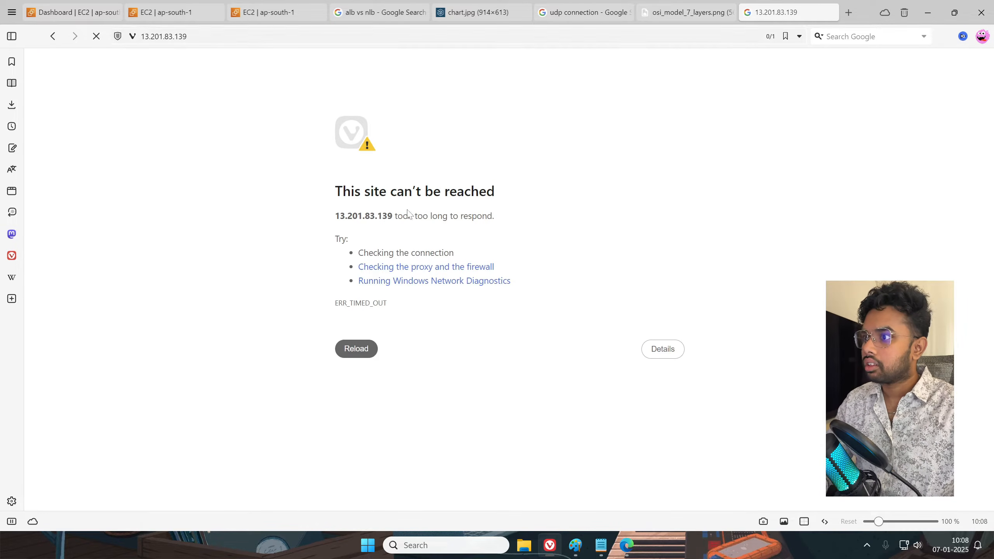
click(598, 36)
key(ctrl+a)
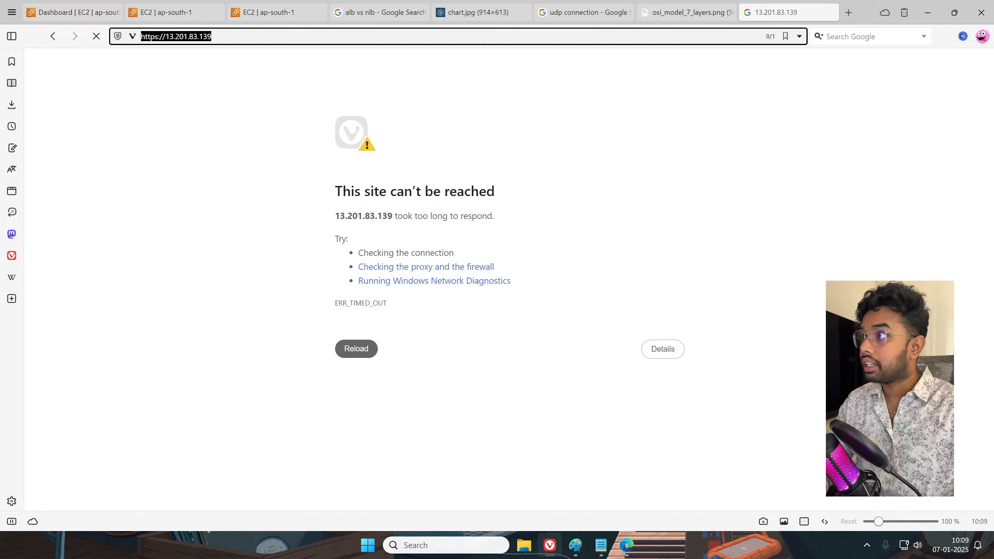
click(262, 75)
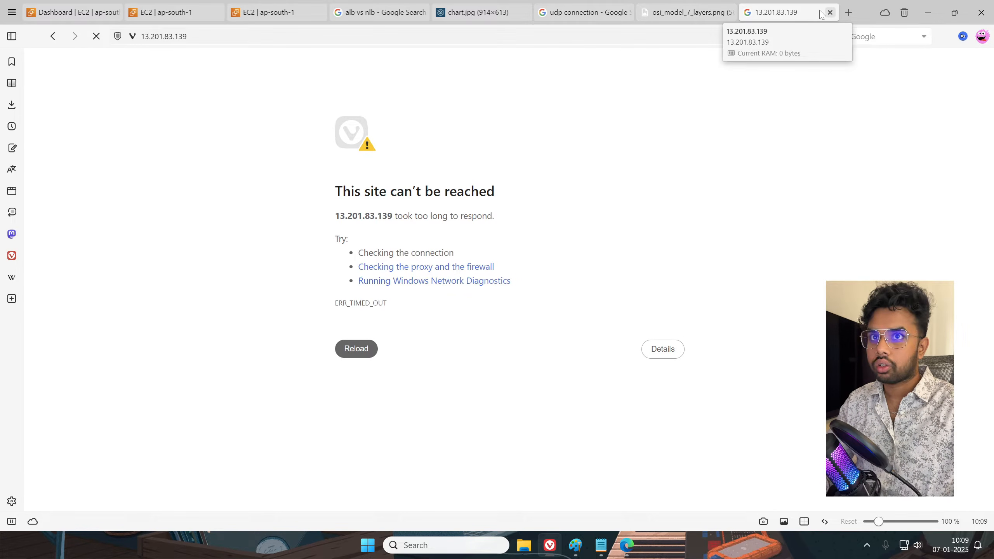
click(829, 12)
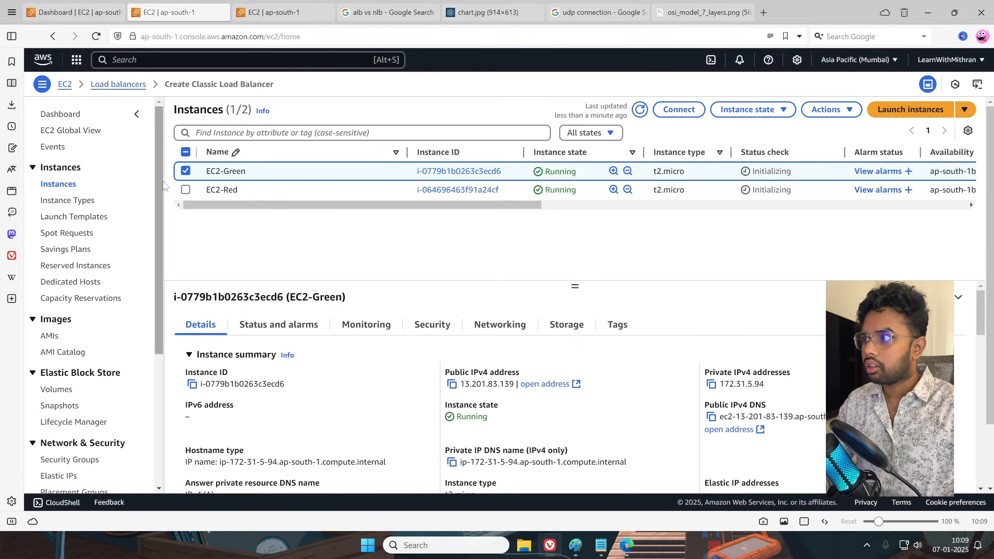
click(186, 171)
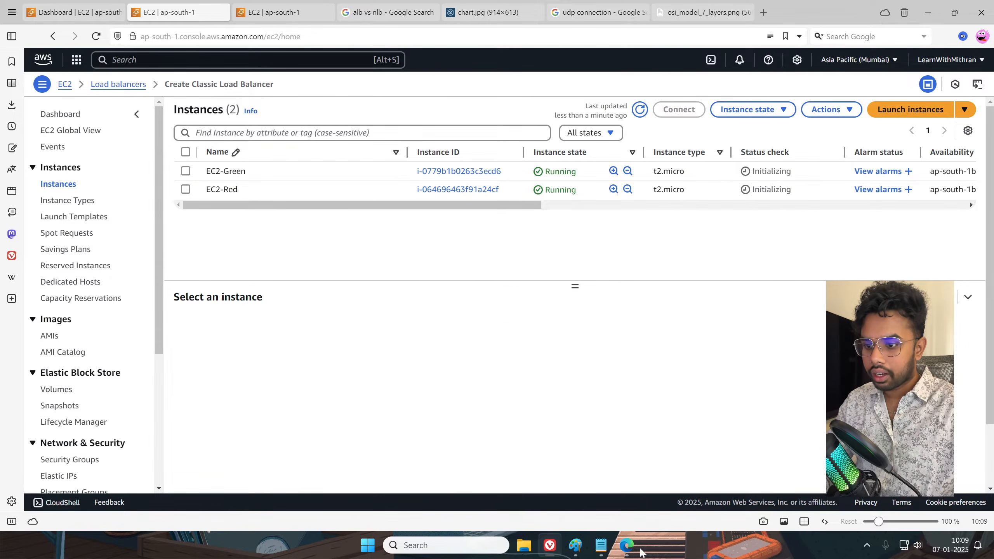
click(626, 551)
key(ctrl+t)
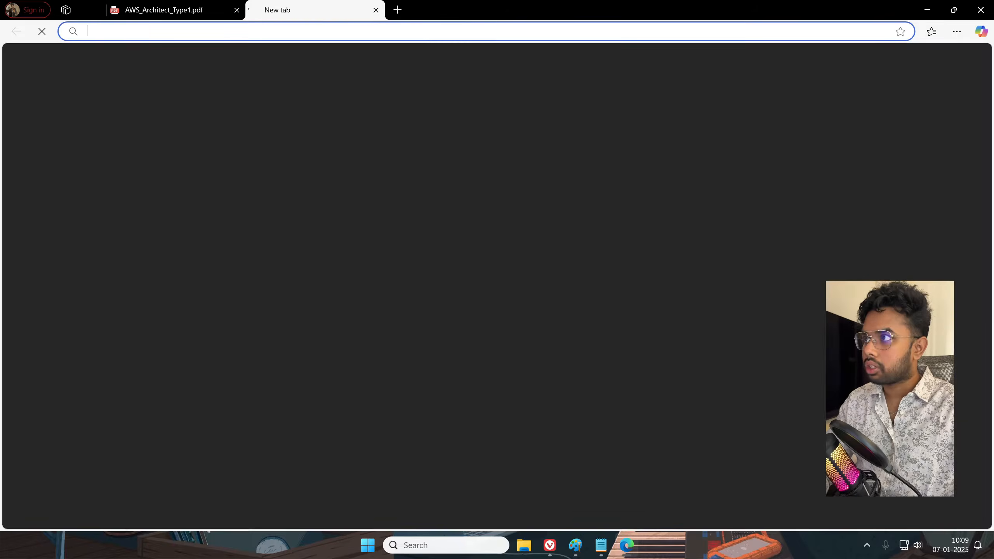
text(http)
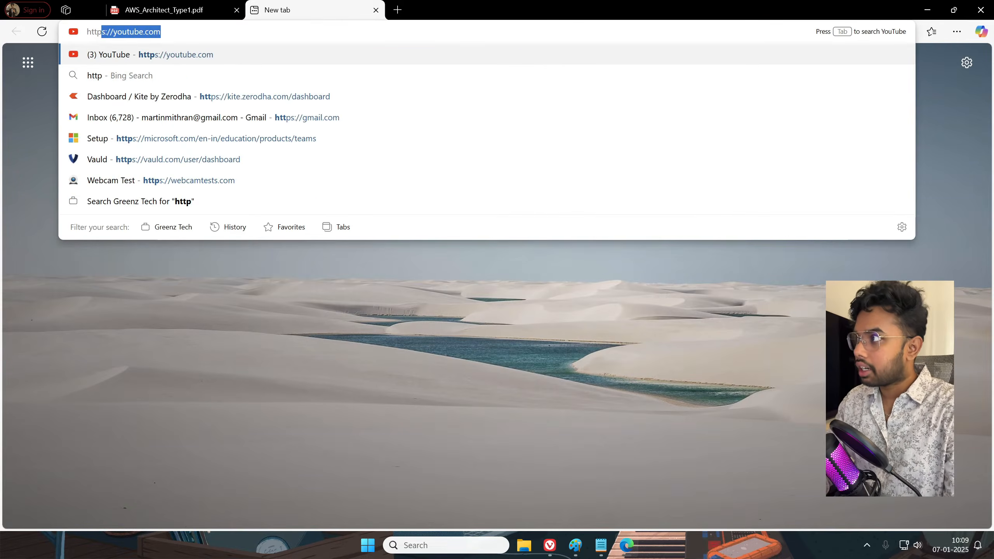
text(://)
key(ctrl+v)
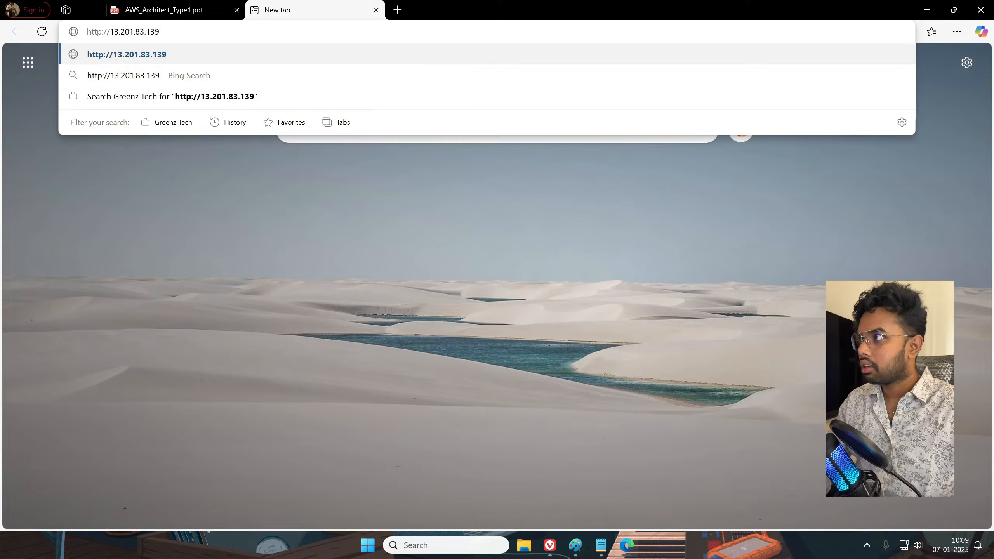
key(Return)
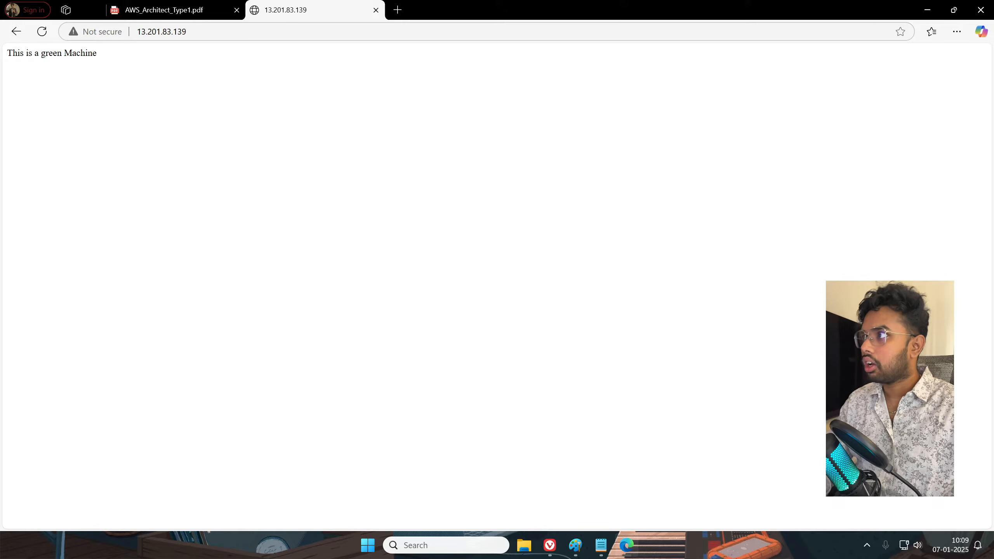
Copy the green machine page's address and paste it below the UDP line in the Notepad notes
click(96, 37)
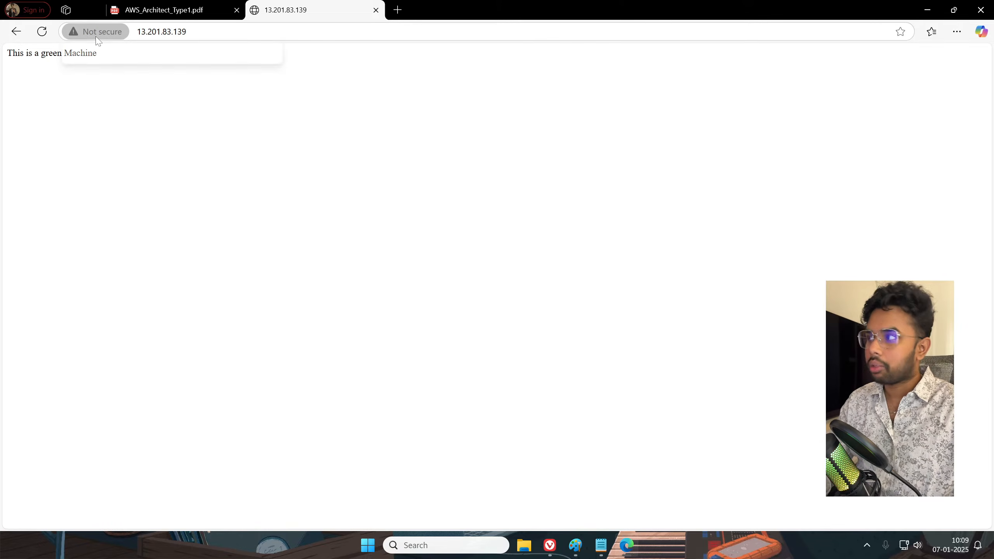
click(379, 117)
click(158, 36)
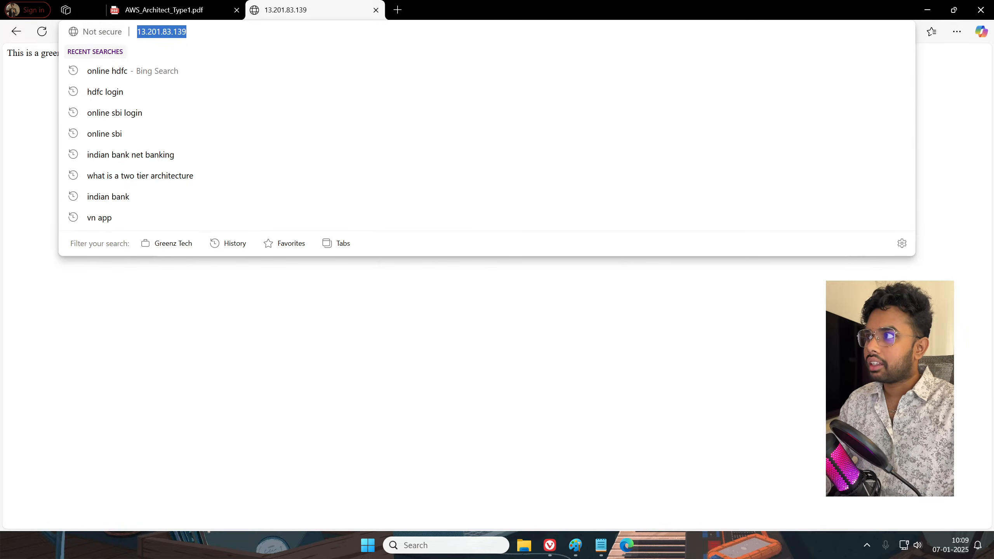
click(359, 326)
click(242, 32)
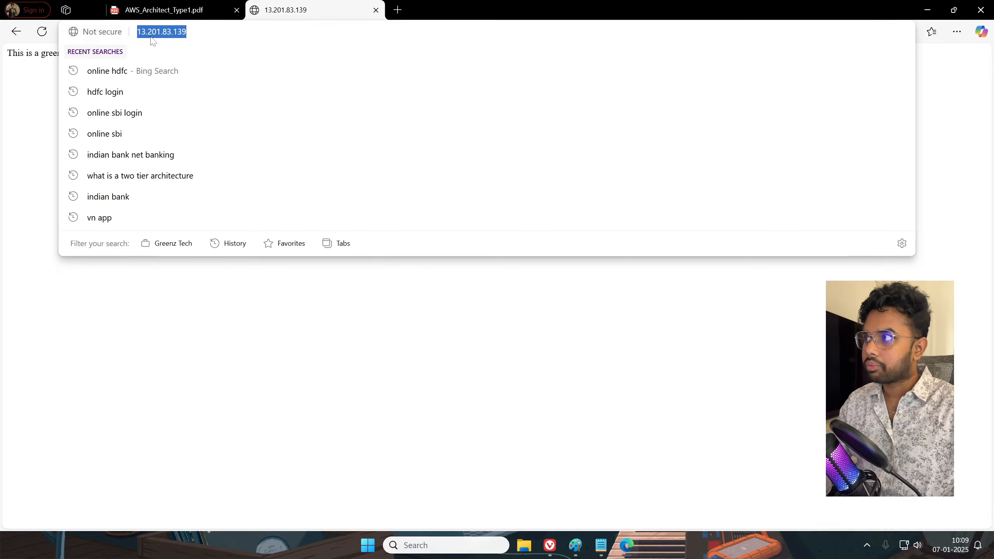
click(624, 512)
click(600, 545)
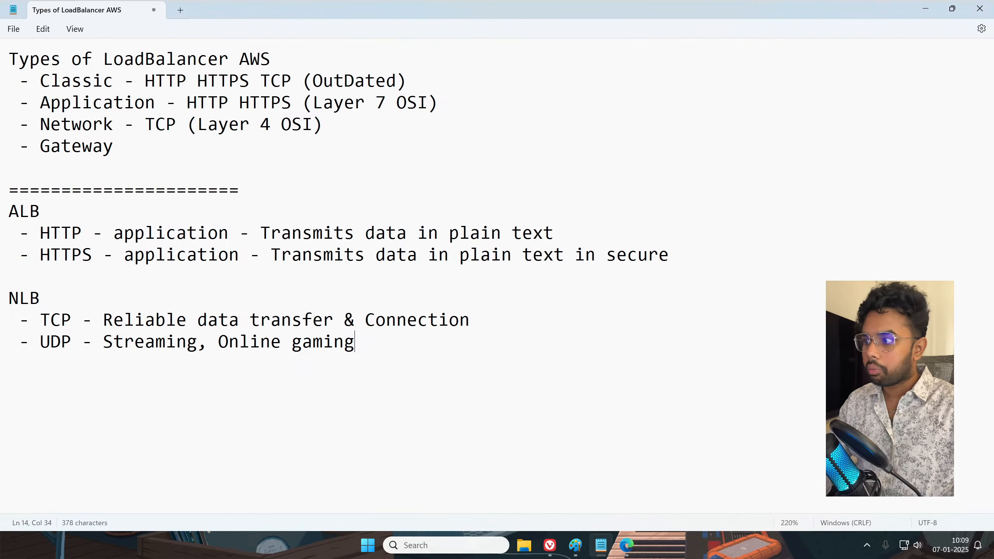
key(Return)
key(Return)
key(ctrl+v)
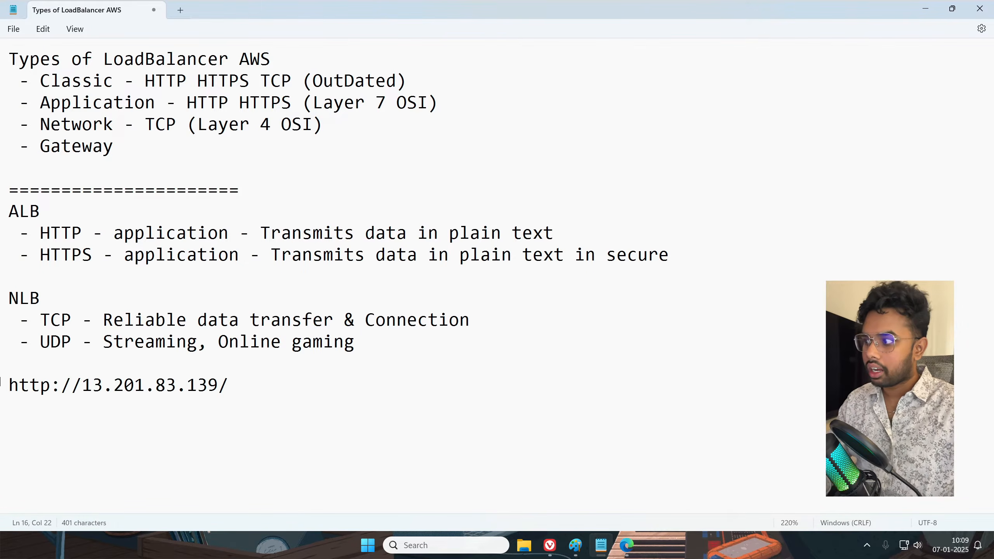
key(Home)
key(shift+Right)
key(shift+Right)
key(shift+Right)
key(shift+Right)
key(shift+Right)
key(End)
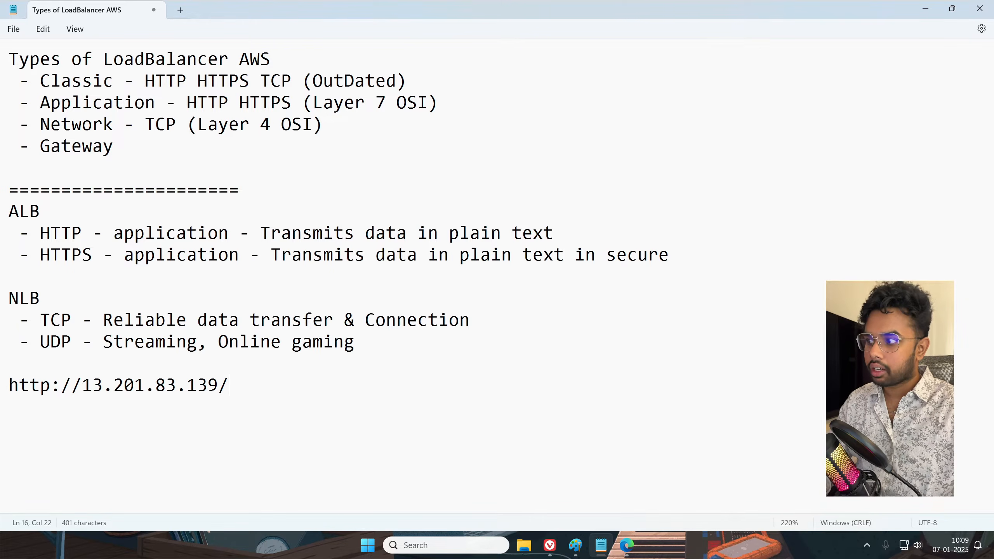
key(Home)
key(shift+End)
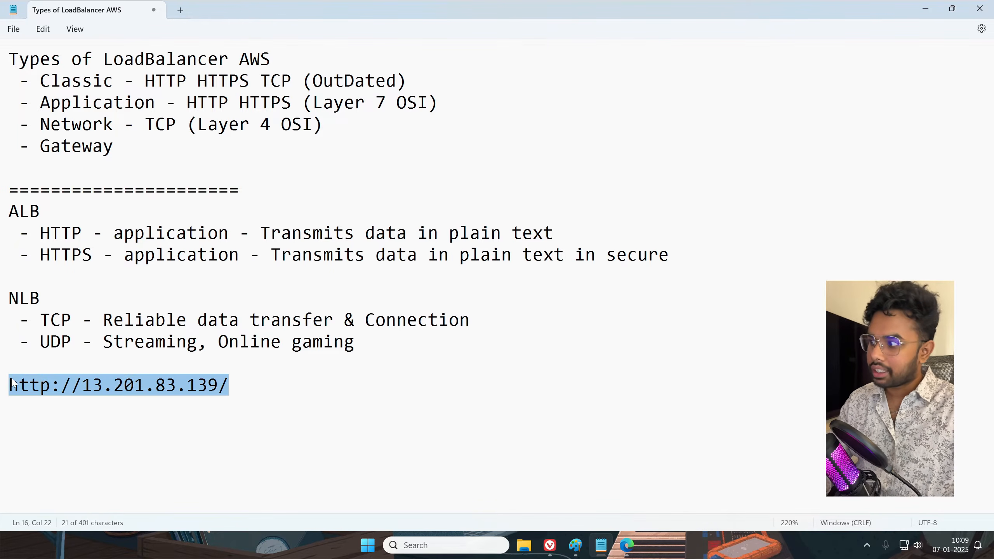
key(ctrl+x)
click(925, 9)
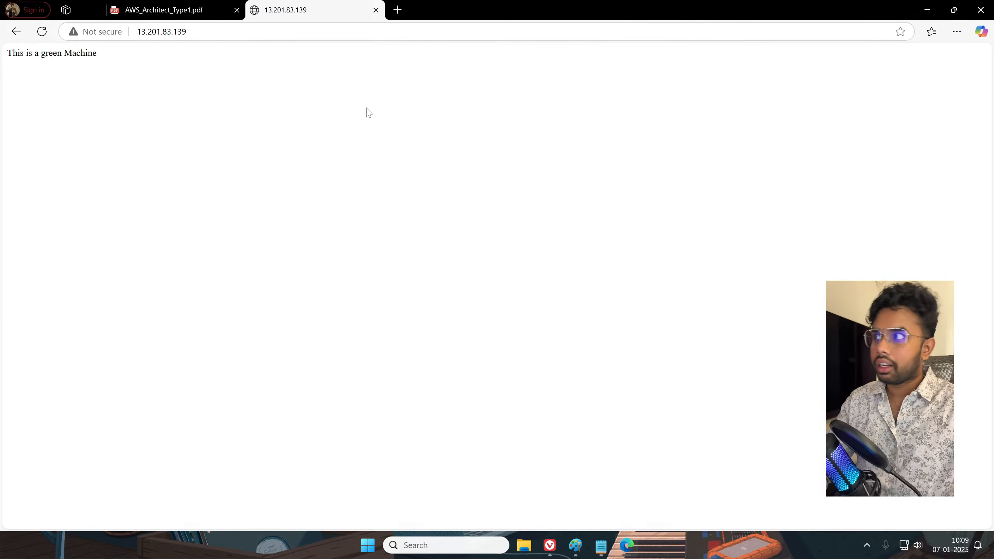
Inspect the green machine page's address and enlarge the page to 400% to read its text
click(225, 32)
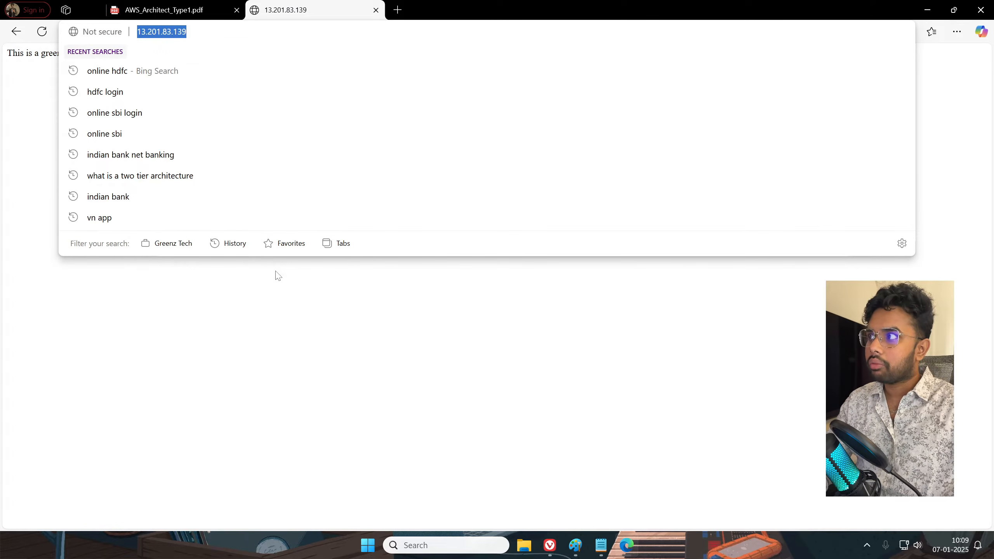
click(333, 282)
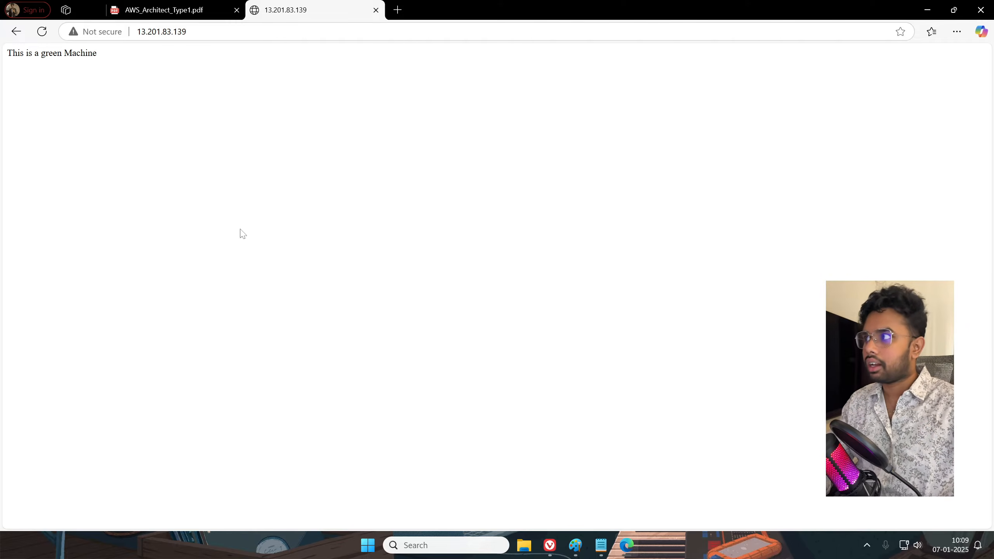
key(ctrl+plus)
key(ctrl+plus)
key(ctrl+plus)
key(ctrl+plus)
key(ctrl+plus)
key(ctrl+plus)
key(ctrl+plus)
key(ctrl+plus)
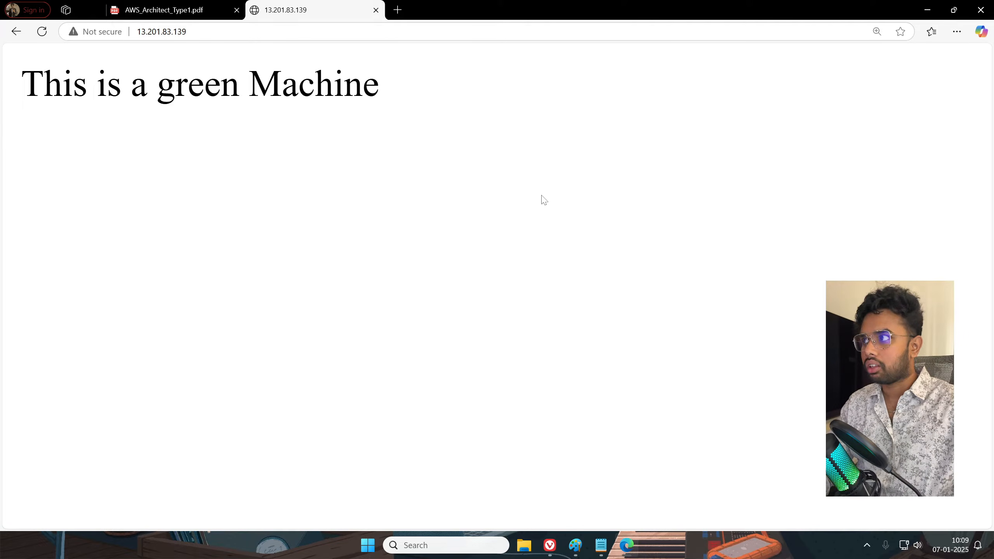
Return to the EC2 console in Vivaldi, select the EC2-Red instance and copy its public IPv4 address
click(550, 545)
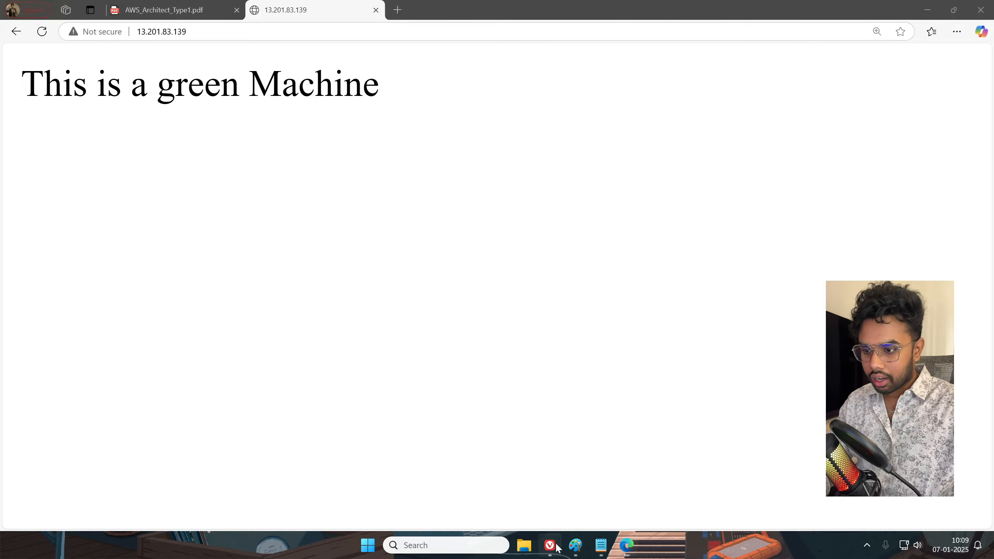
click(186, 189)
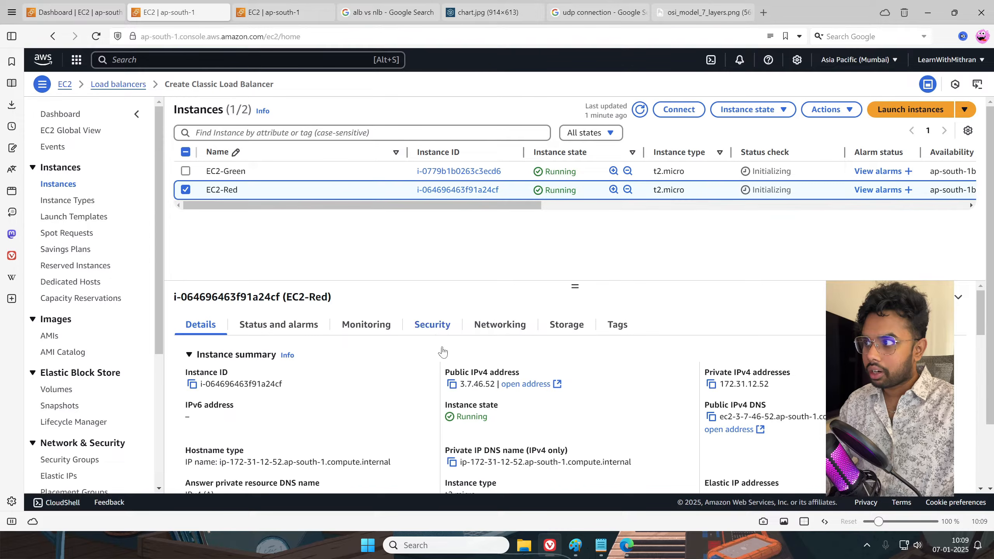
click(451, 383)
click(637, 552)
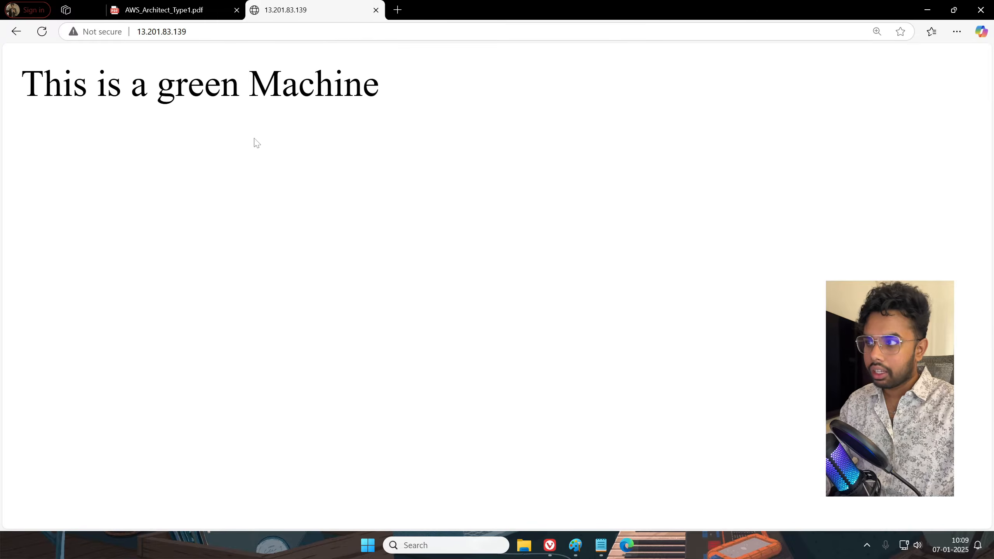
click(397, 11)
text(h)
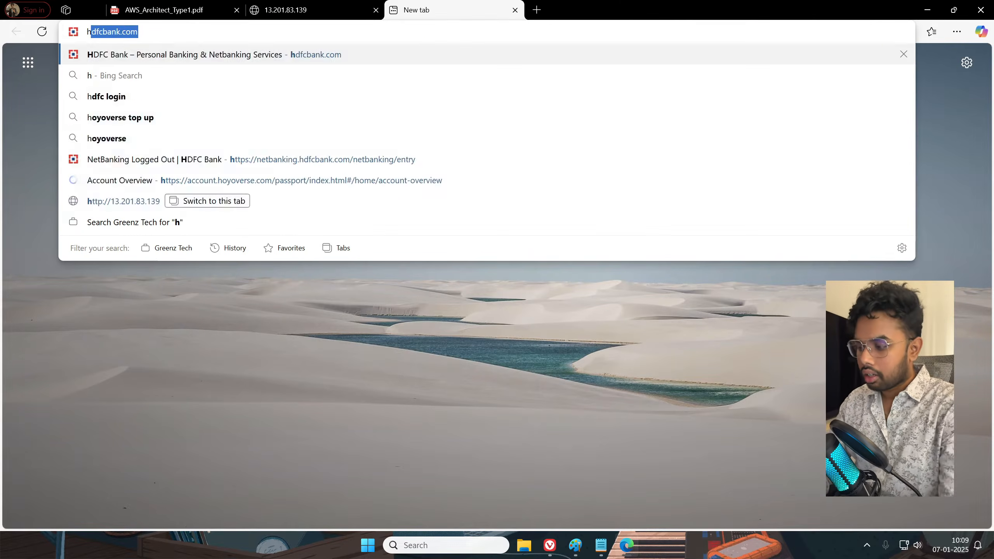
text(ttp:)
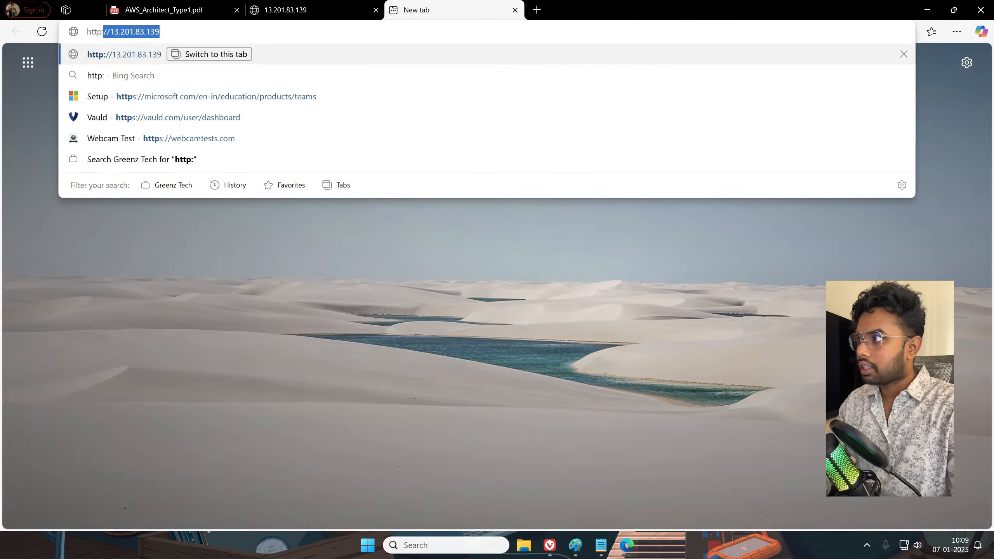
text(//3.7.46.52)
key(Return)
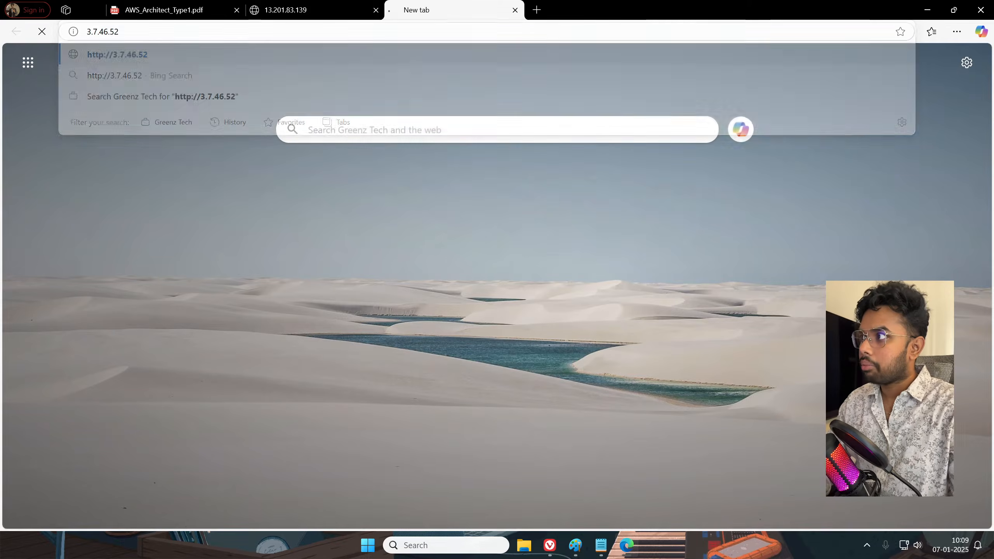
ctrl+scroll(245, 206, up, 8)
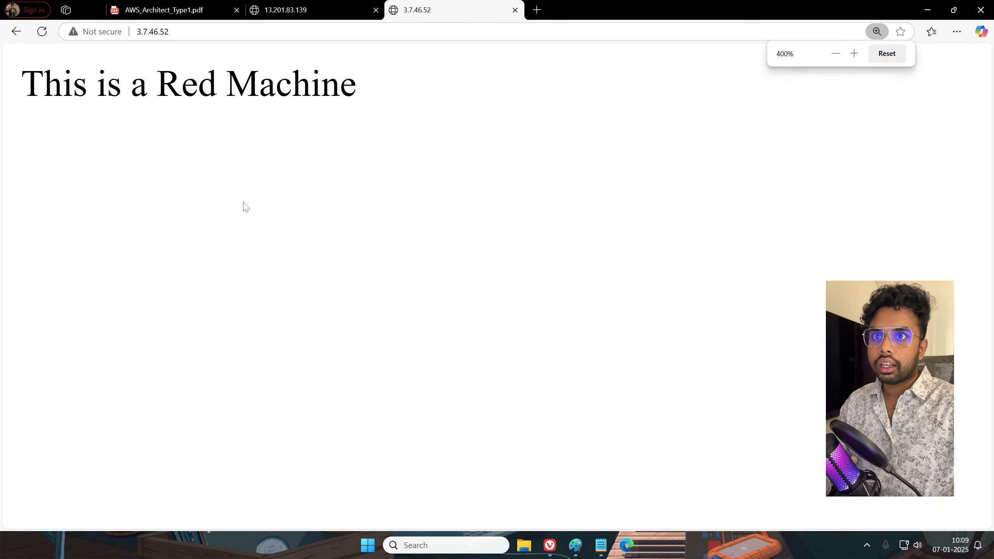
Compare the pages served at 13.201.83.139 and 3.7.46.52 by alternating between them
click(282, 10)
click(450, 10)
click(309, 10)
click(490, 5)
click(312, 5)
click(451, 6)
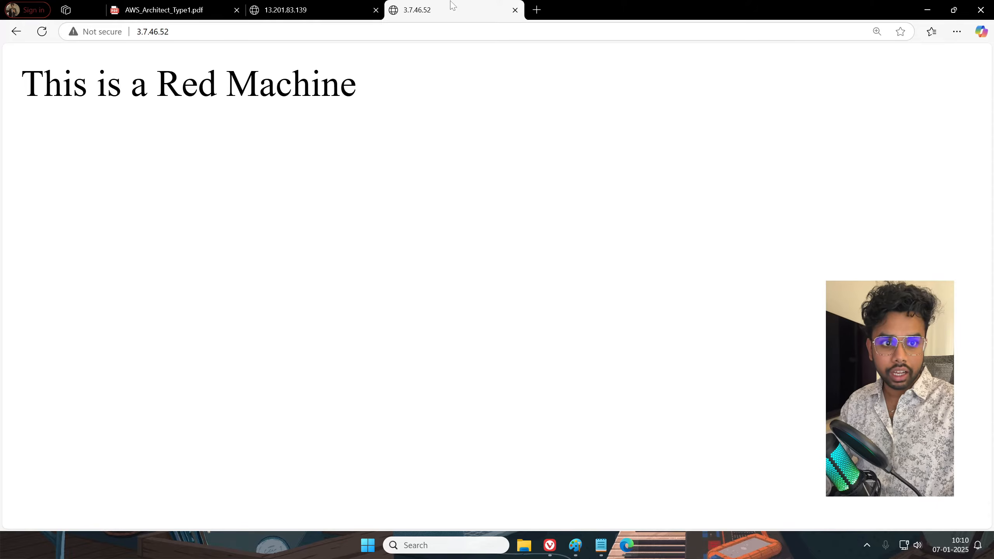
click(313, 12)
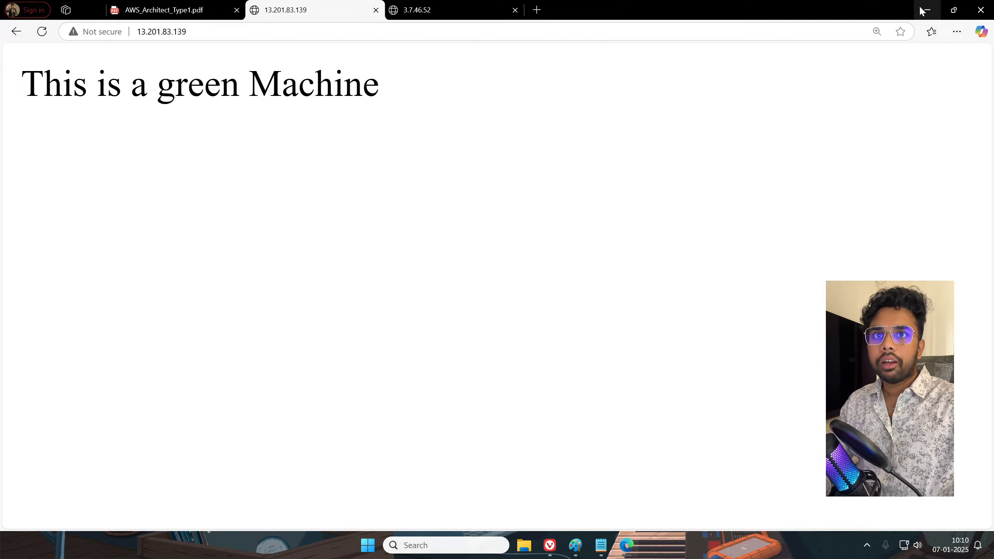
Back in the EC2 console, clear the EC2-Red selection and open Load Balancers in a new tab, closing the spare EC2 tab
click(933, 13)
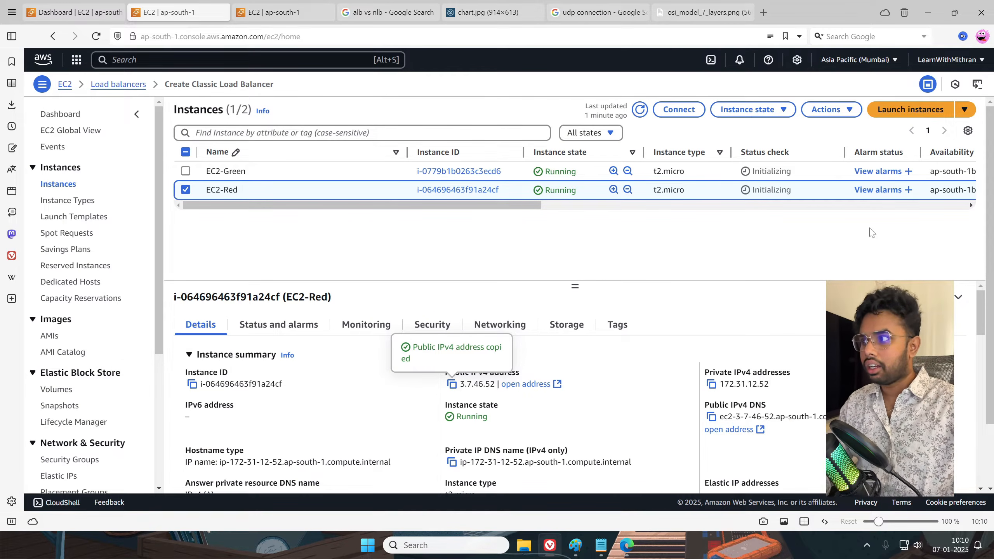
click(186, 189)
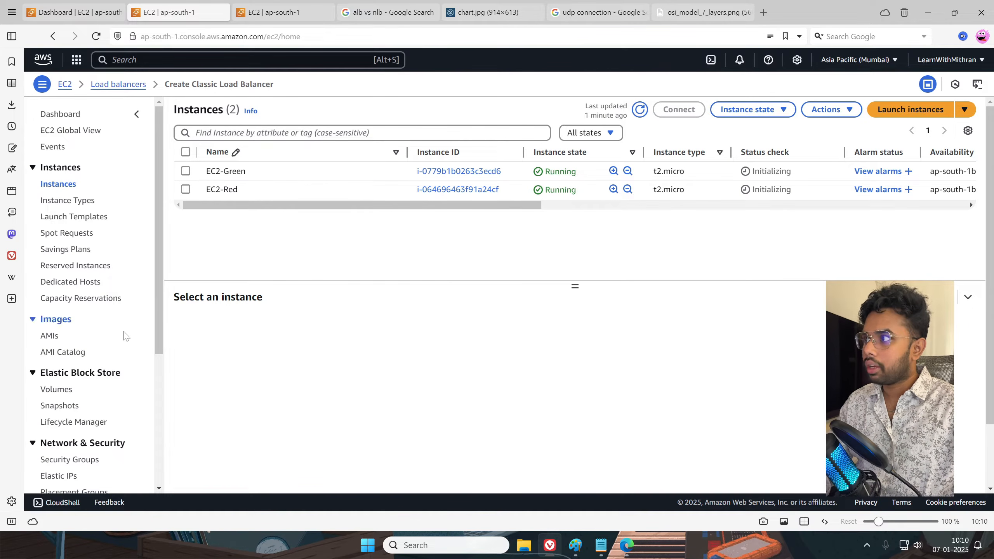
scroll(74, 376, down, 5)
middle_click(71, 354)
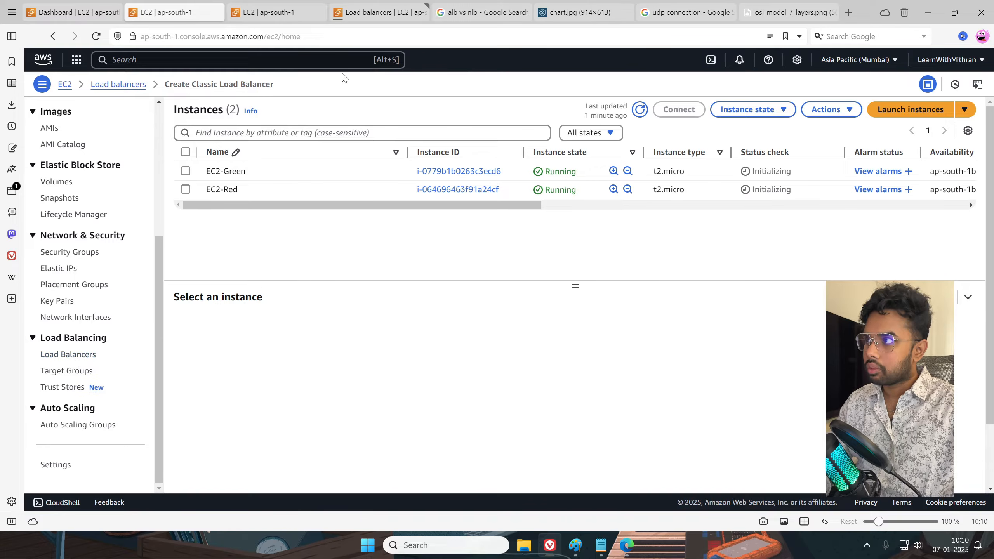
click(318, 12)
click(286, 13)
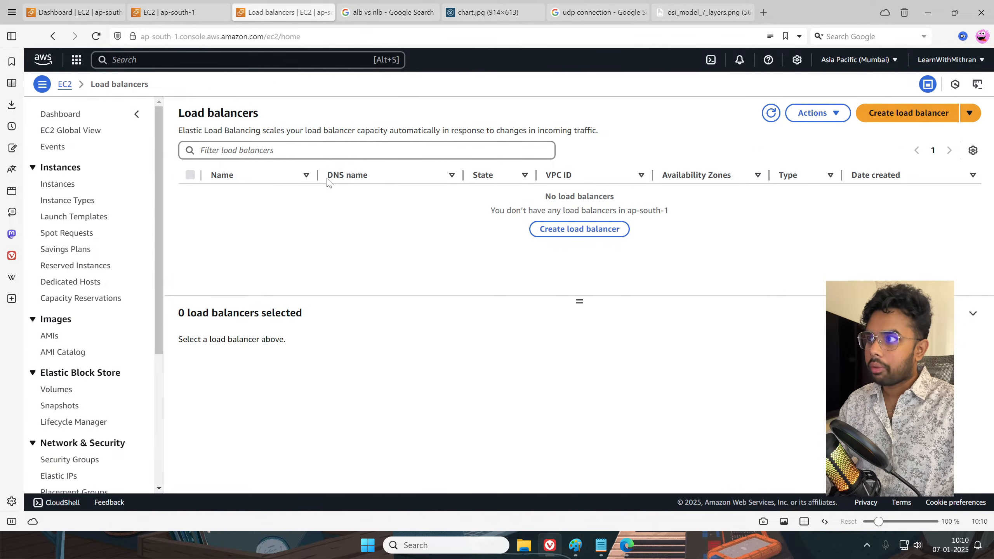
Start creating a load balancer and expand the previous-generation Classic Load Balancer option
click(903, 118)
scroll(424, 281, down, 5)
click(166, 413)
scroll(250, 411, down, 5)
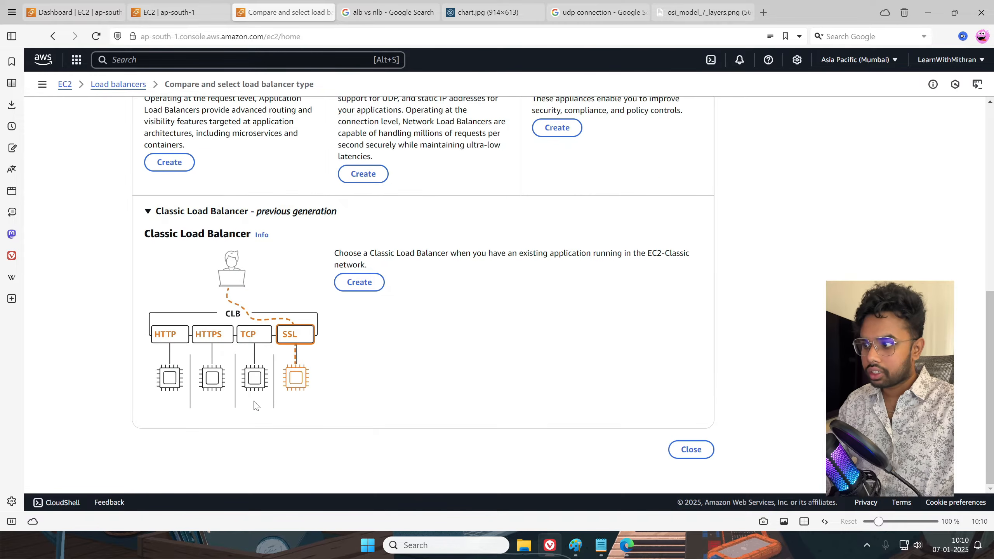
Open the Classic Load Balancer creation form and name the load balancer Classic-LB
click(367, 289)
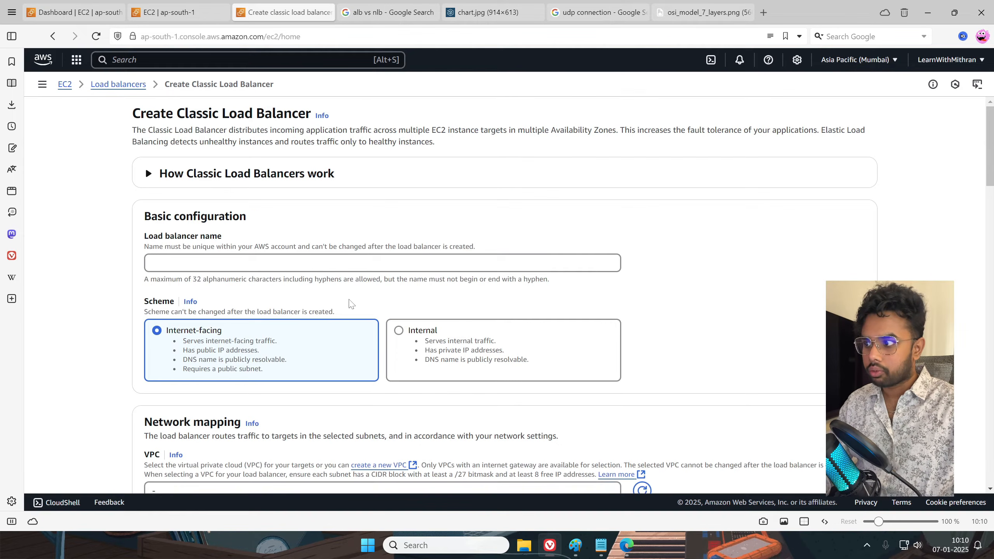
text(Classic-)
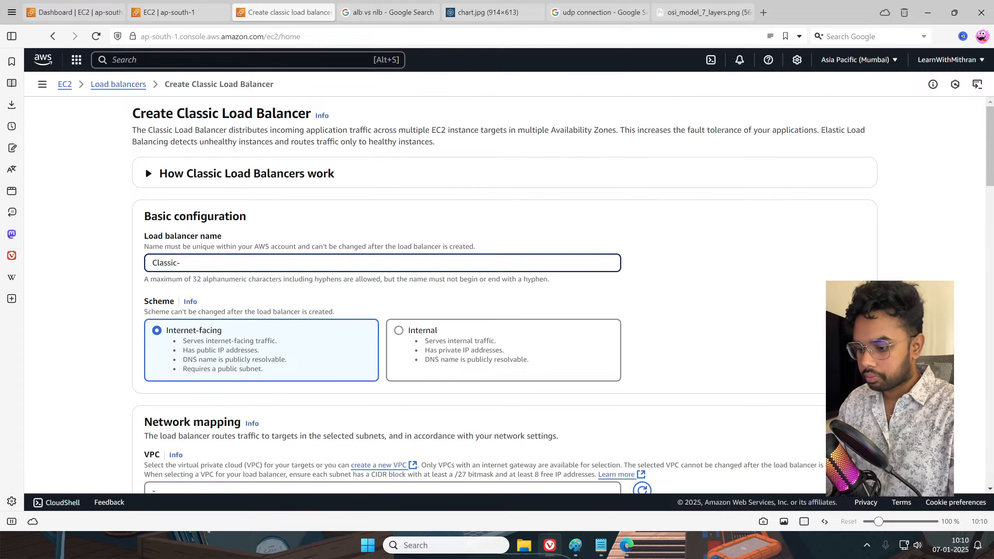
text(LB)
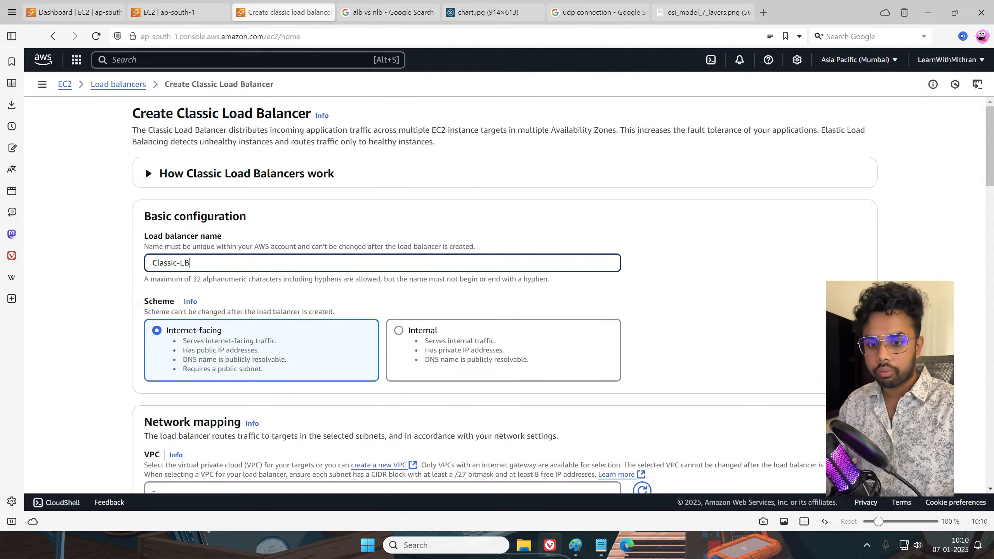
click(121, 292)
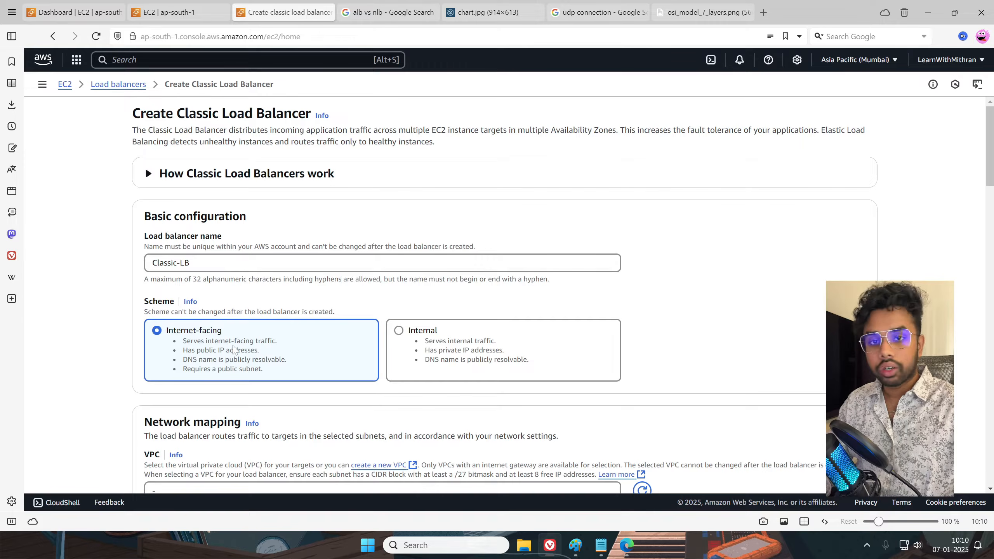
In the network mapping, choose the VPC with IPv4 CIDR 172.31.0.0/16 instead of VPC-A
scroll(234, 350, down, 4)
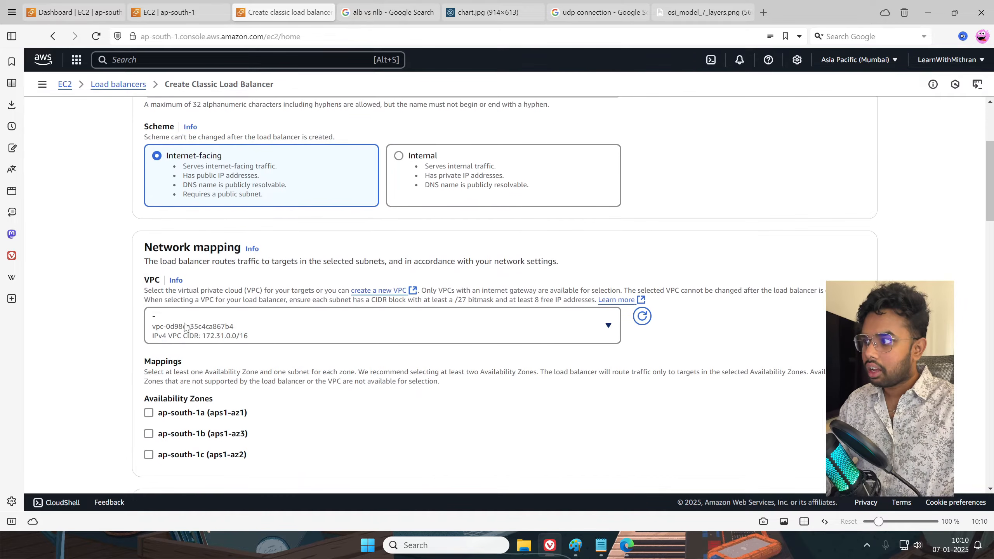
scroll(187, 327, down, 1)
click(425, 272)
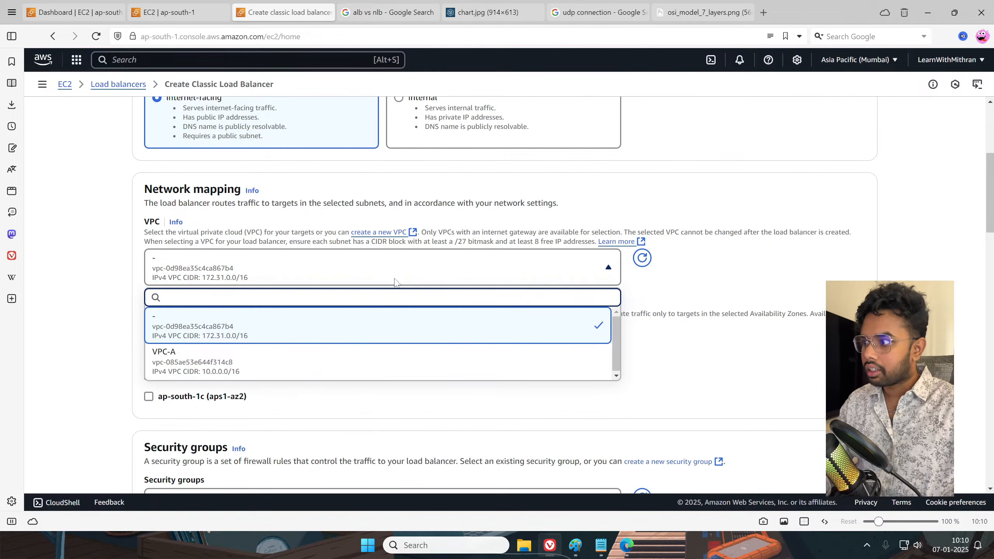
scroll(386, 355, down, 2)
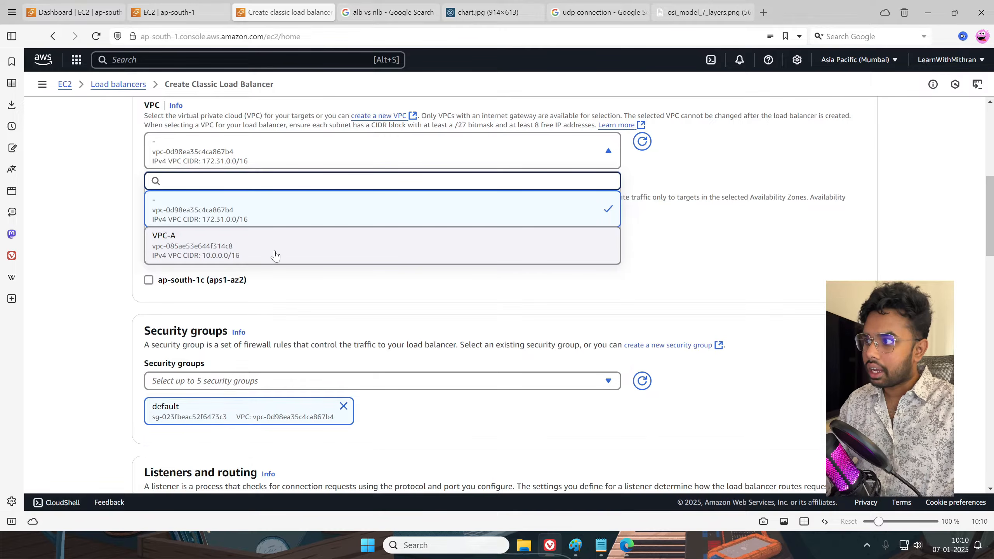
click(274, 219)
scroll(290, 234, up, 1)
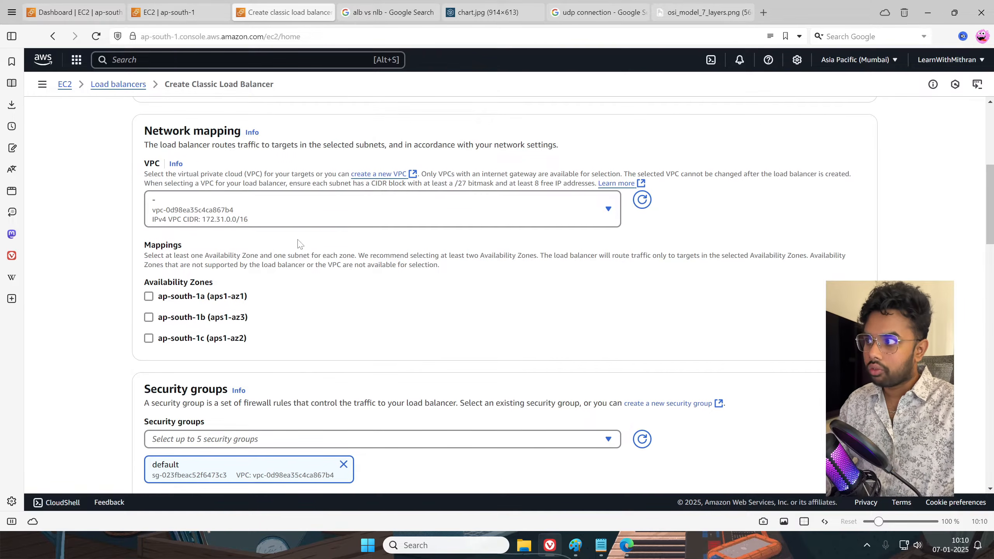
click(278, 222)
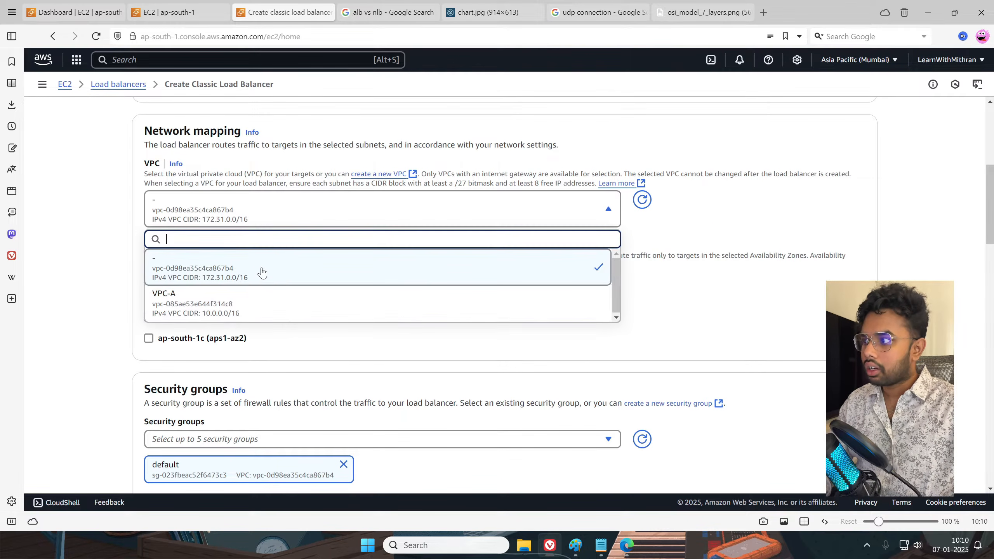
click(263, 267)
scroll(306, 245, up, 1)
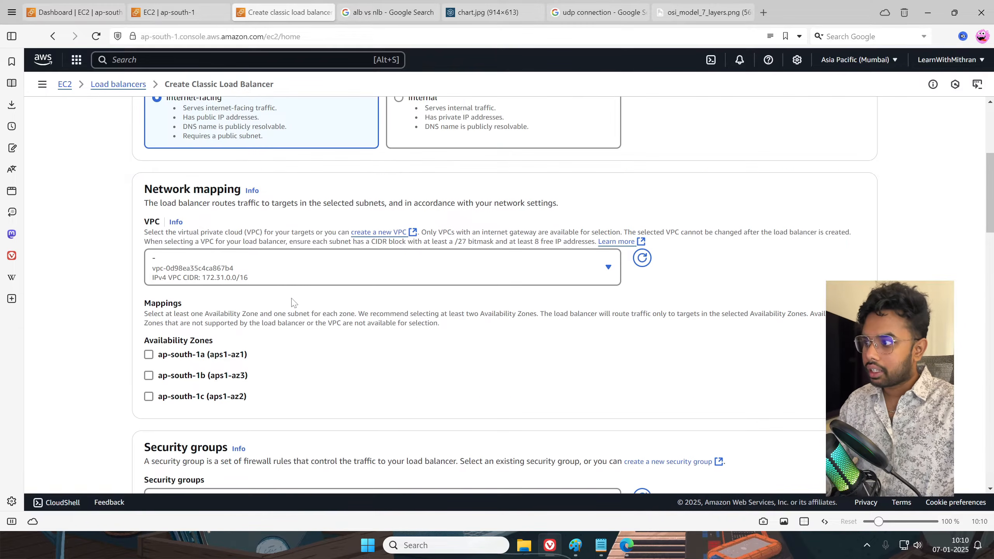
Map the load balancer to Availability Zones ap-south-1a, ap-south-1b and ap-south-1c
click(149, 354)
scroll(165, 423, down, 2)
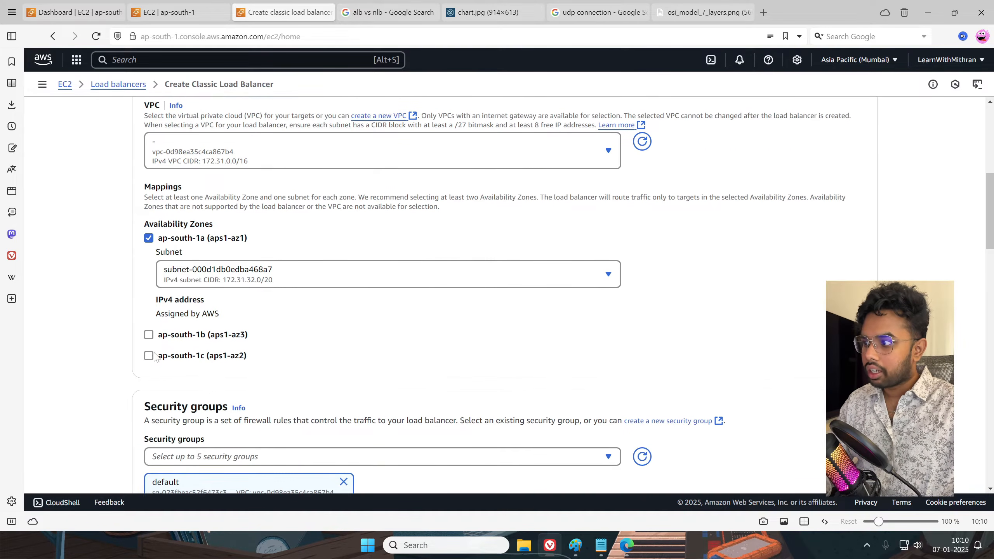
click(148, 334)
click(148, 431)
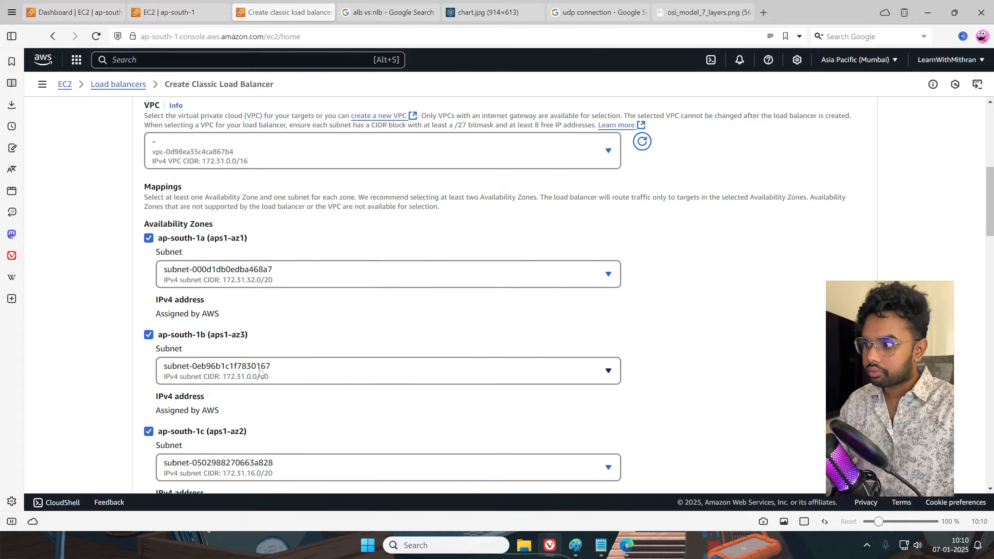
Look over the load balancer's security group setting and start creating a new security group in the other EC2 tab
scroll(319, 387, down, 2)
scroll(354, 394, down, 2)
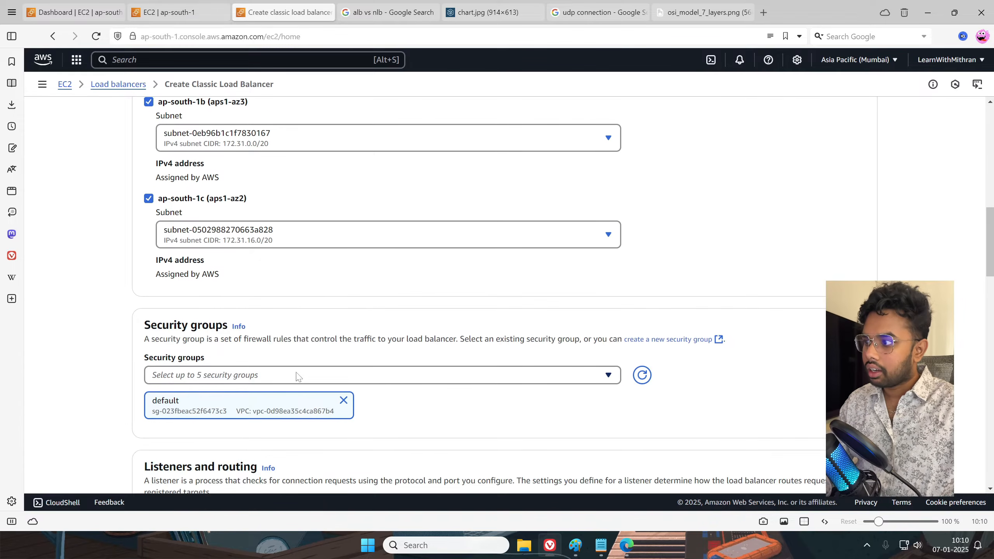
scroll(359, 387, down, 2)
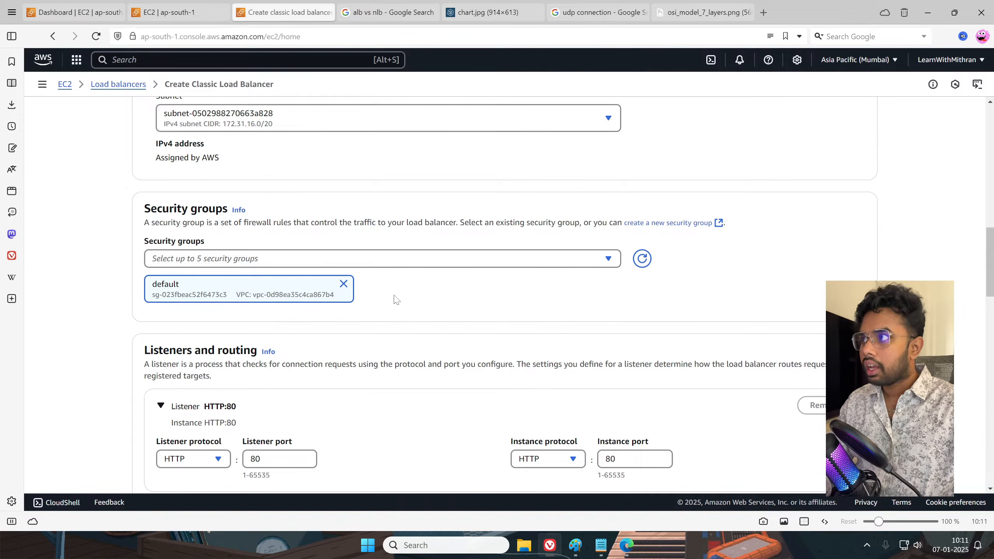
click(172, 12)
click(54, 257)
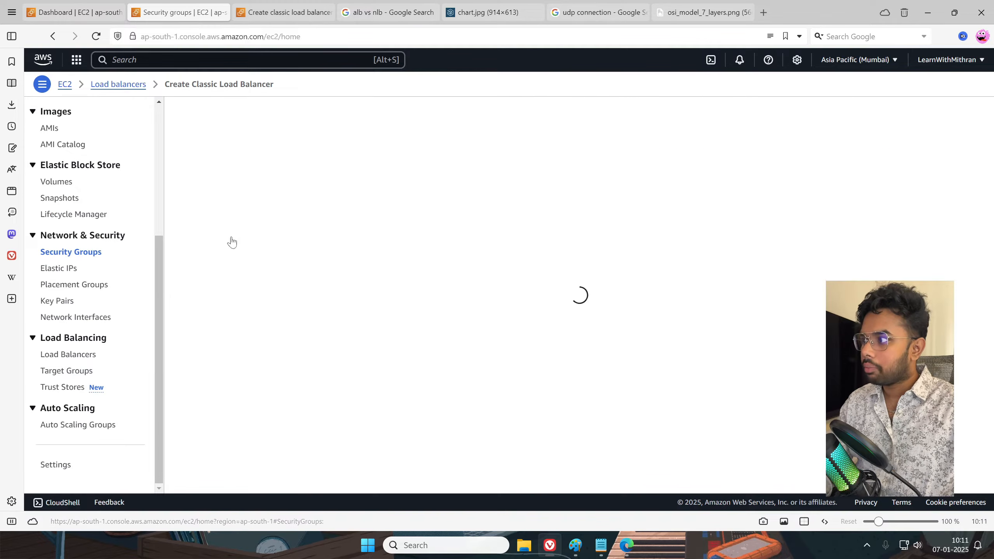
click(885, 115)
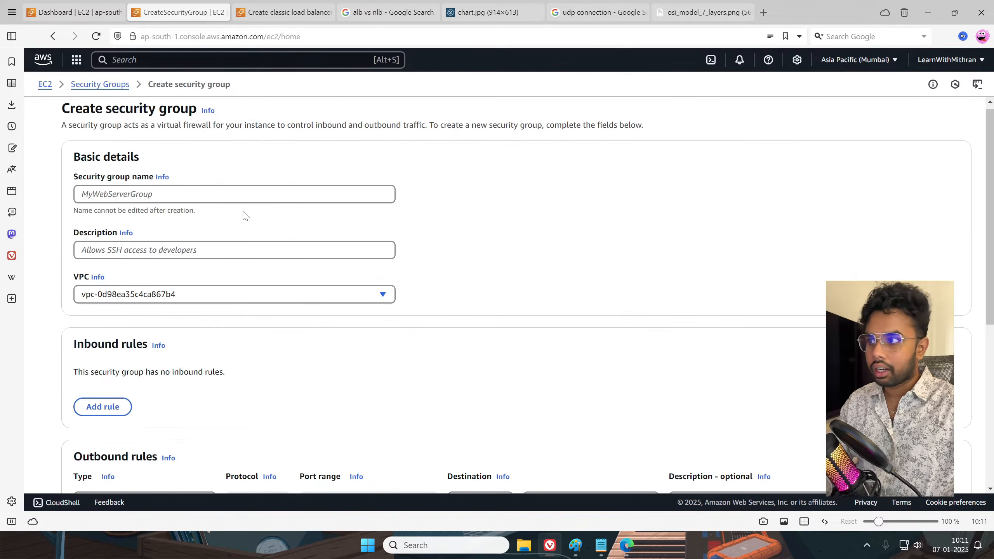
Name the security group ClassicLB-SG and reuse the same text as its description
text(cLB-SG)
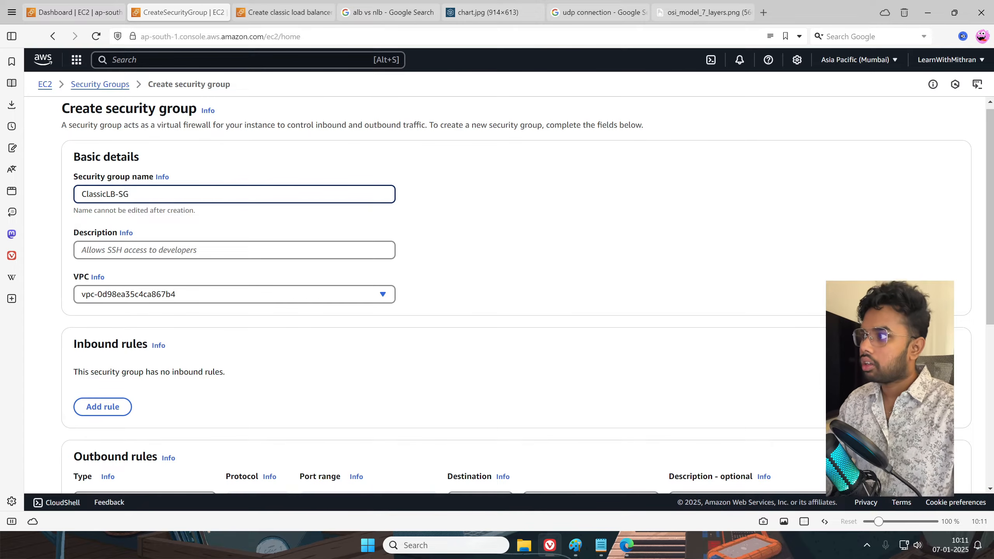
key(ctrl+a)
key(ctrl+c)
click(132, 251)
key(ctrl+v)
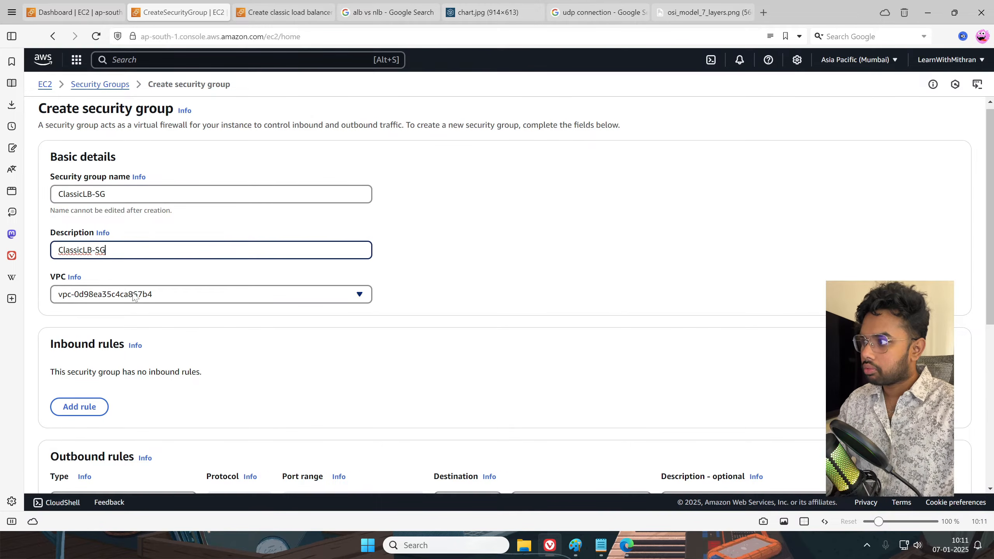
click(264, 356)
Add an inbound rule allowing HTTP traffic from source 0.0.0.0/0
scroll(261, 355, down, 3)
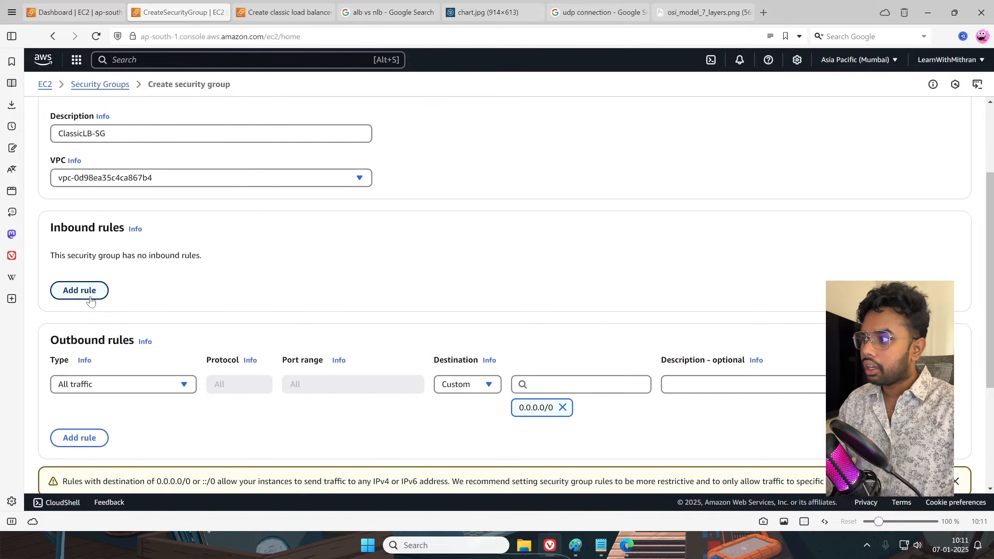
click(91, 299)
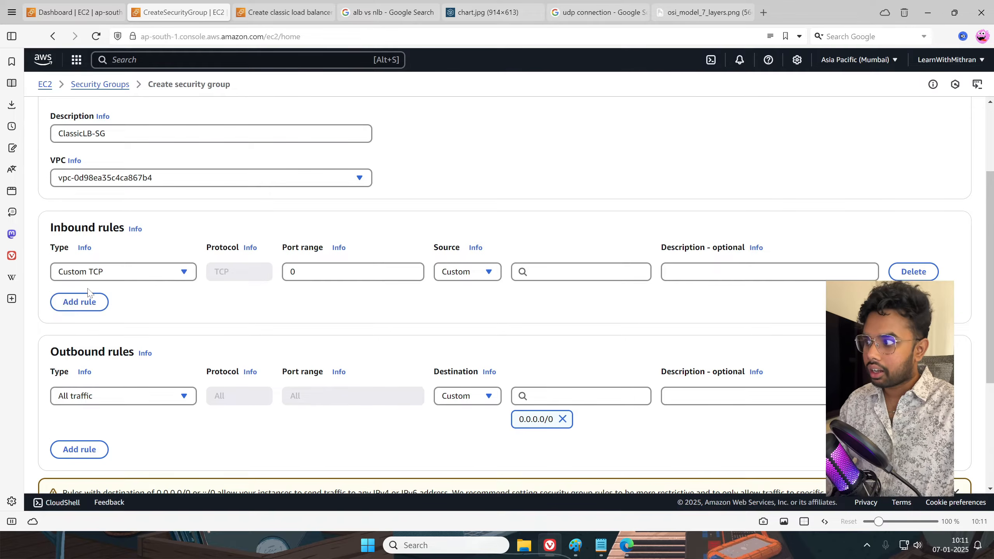
click(176, 278)
click(284, 296)
click(325, 273)
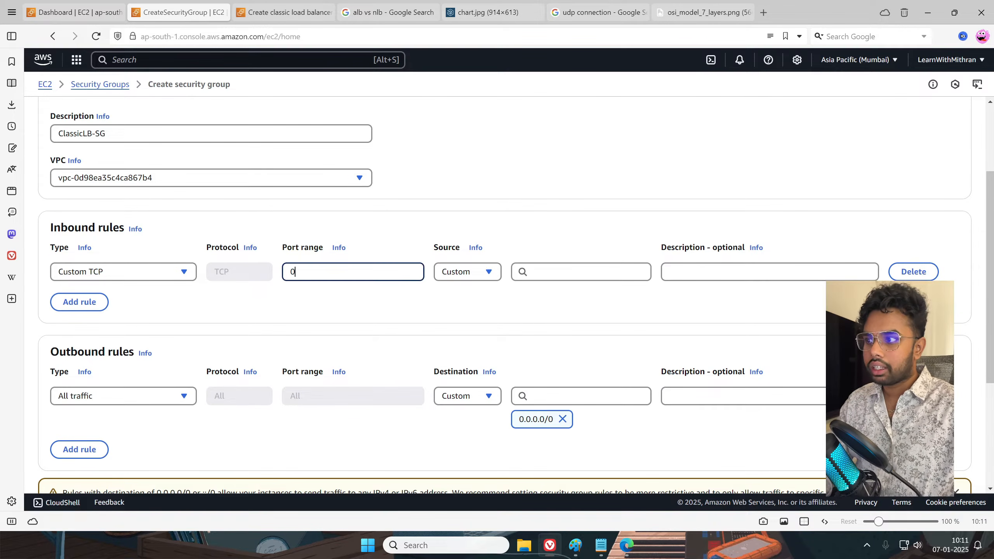
click(130, 273)
scroll(117, 392, down, 3)
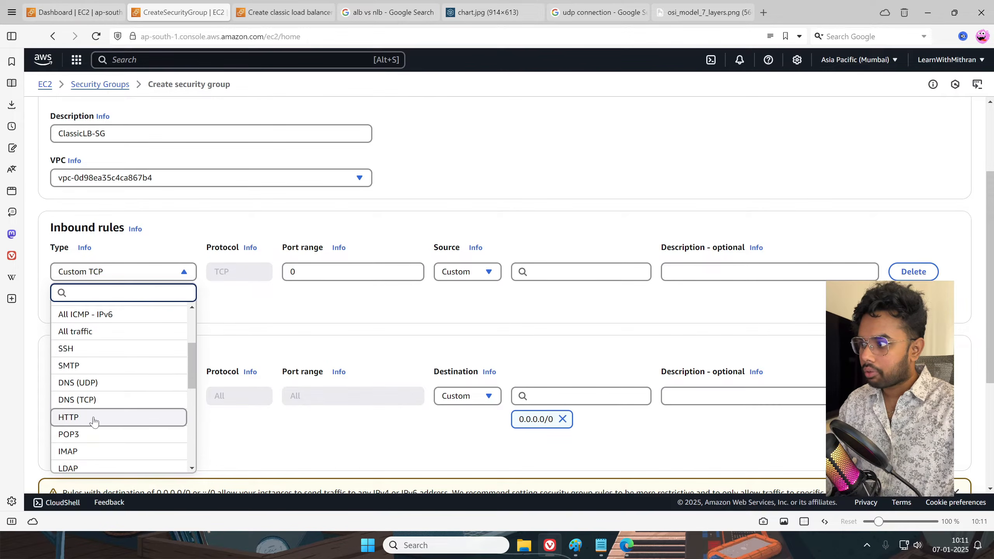
click(94, 418)
click(556, 278)
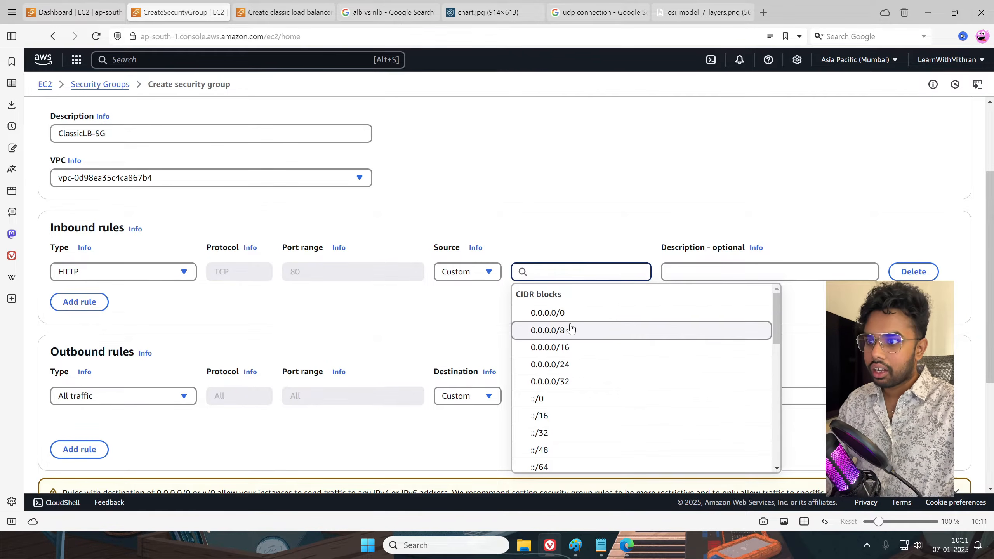
click(563, 313)
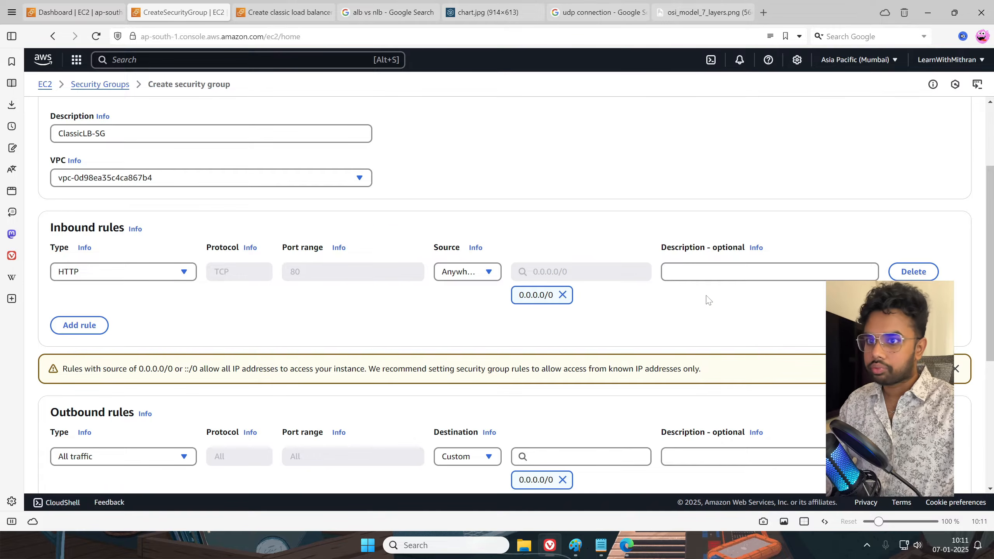
Create the security group and check the port range and source of its inbound rule
scroll(714, 301, down, 5)
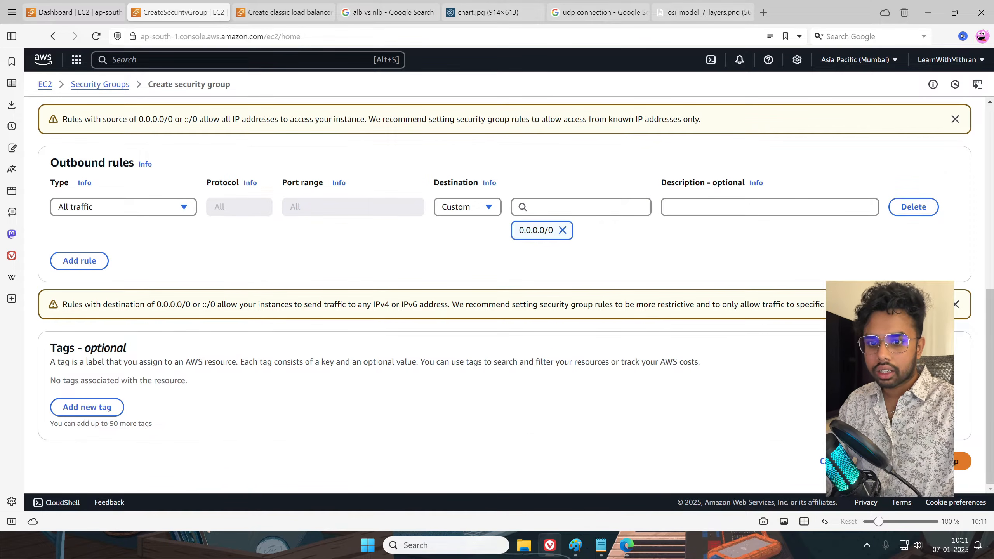
click(939, 461)
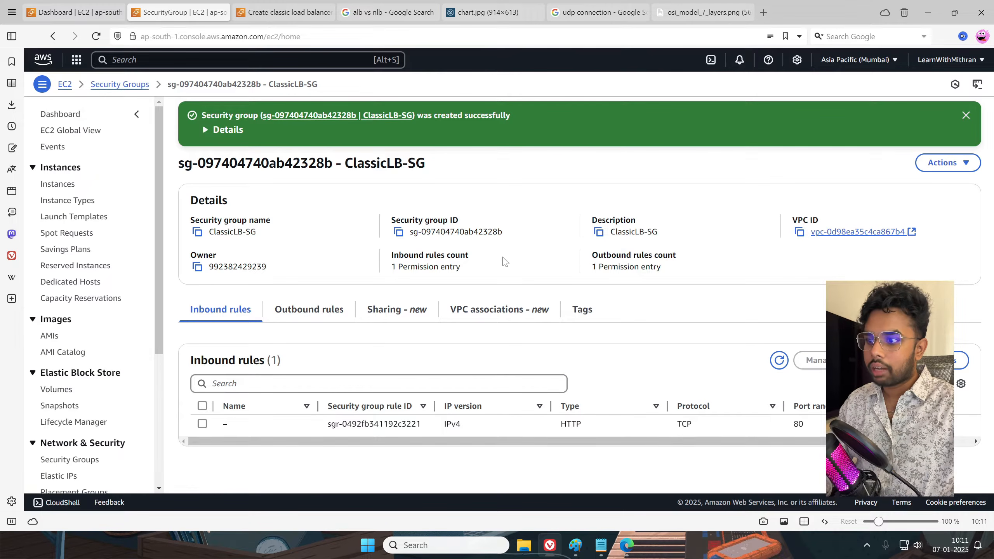
drag(547, 442, 708, 429)
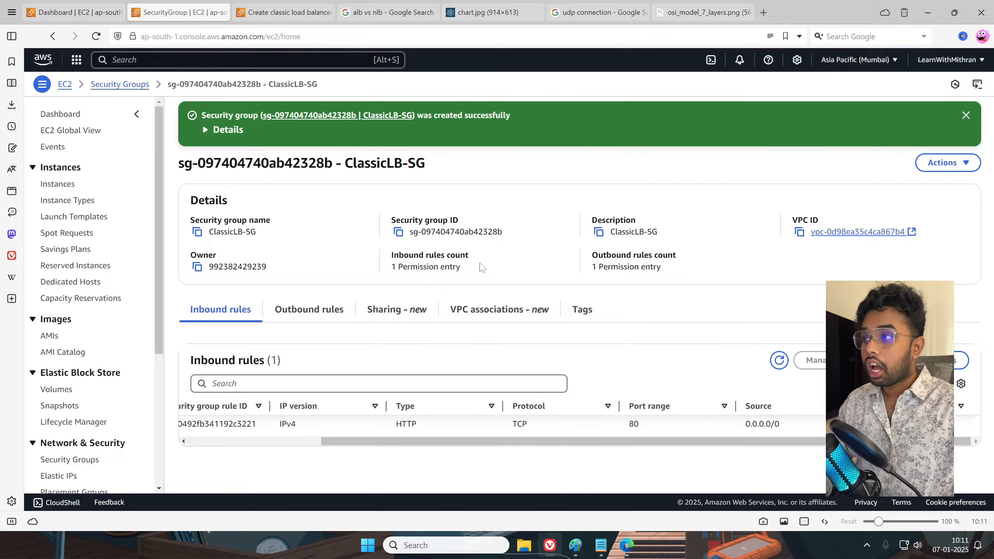
Back in the Classic Load Balancer form, replace the default security group with ClassicLB-SG
click(74, 12)
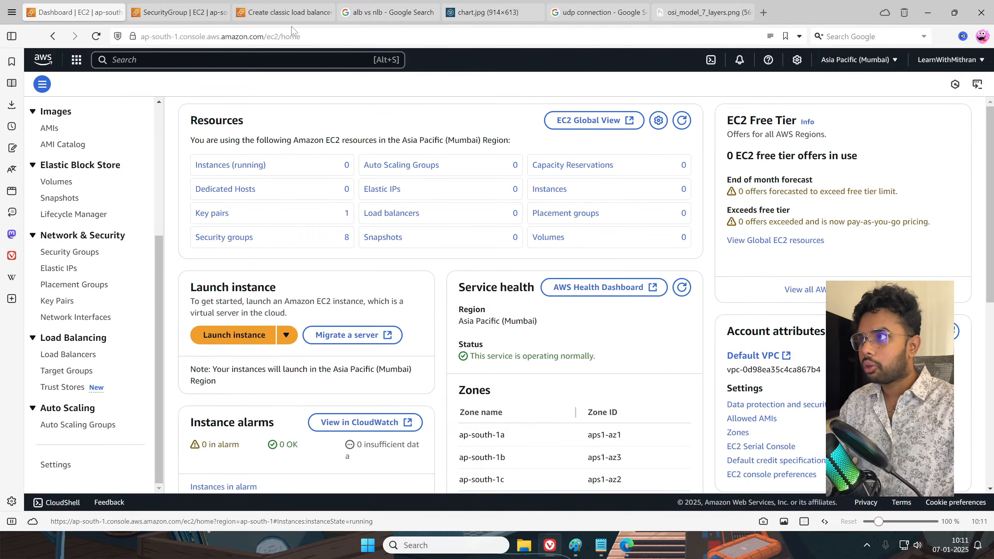
click(285, 13)
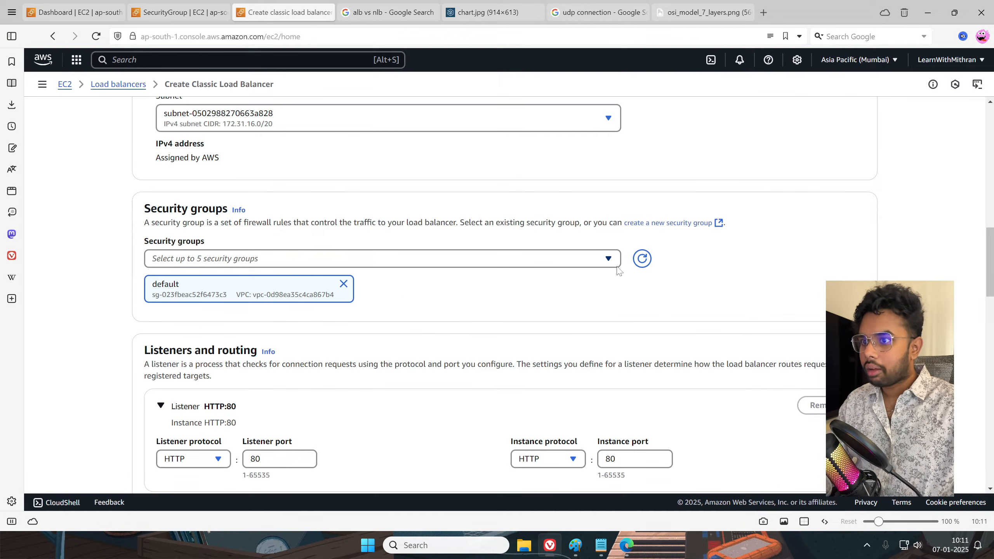
click(527, 263)
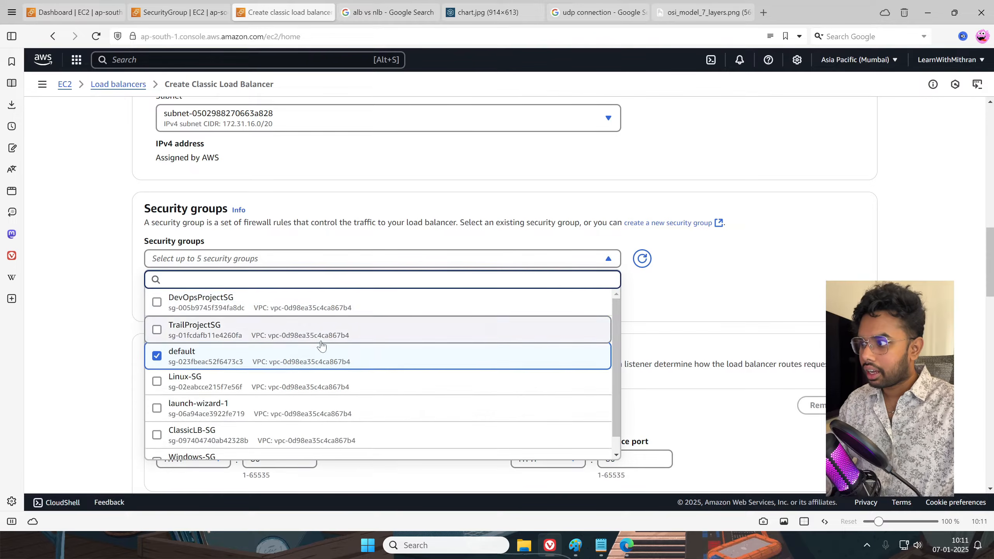
click(290, 352)
scroll(277, 429, down, 1)
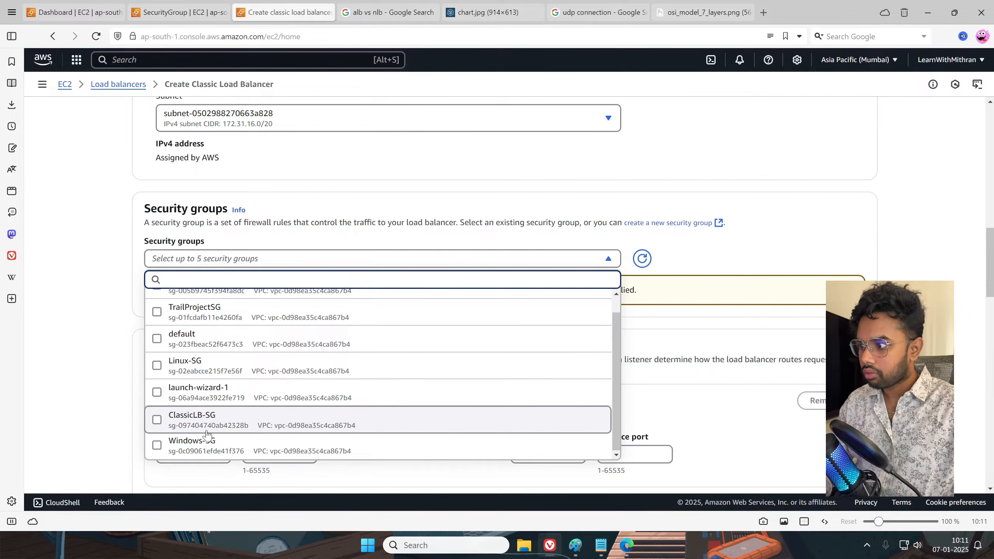
click(252, 421)
click(33, 353)
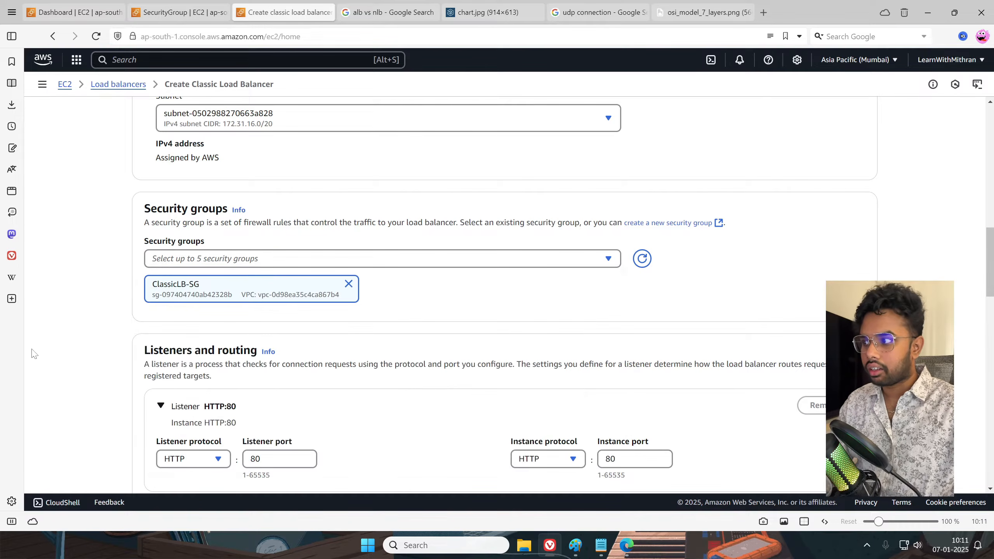
Examine the protocol options available for the load balancer's listener
scroll(285, 310, down, 4)
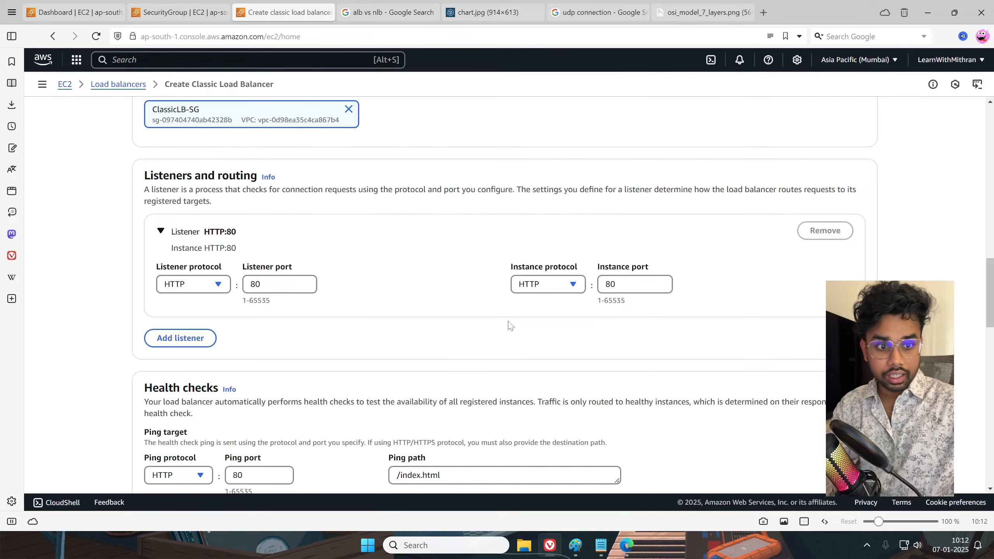
click(206, 290)
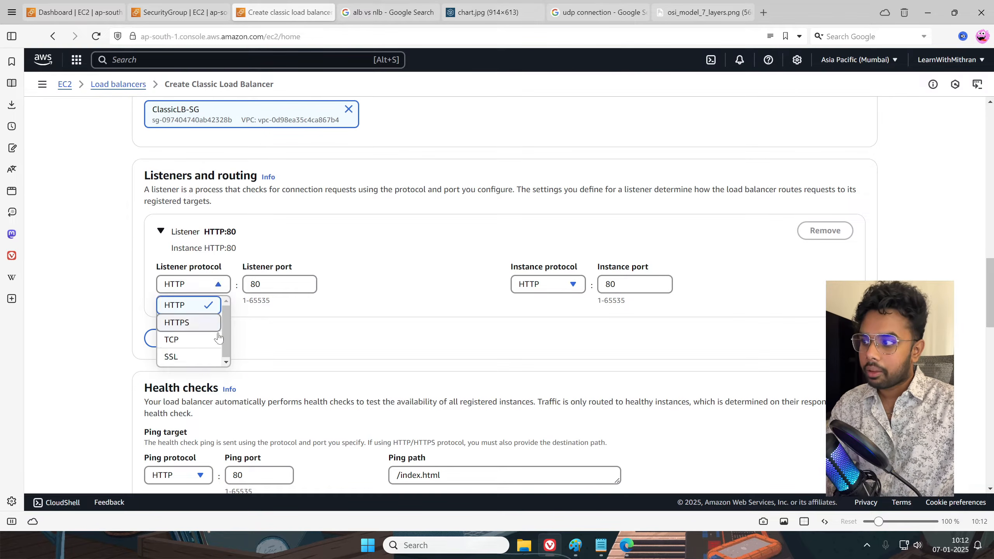
scroll(199, 340, down, 2)
scroll(313, 304, up, 2)
click(311, 318)
Try HTTPS as the listener protocol, look through the secure listener settings, and return the listener to HTTP
click(187, 289)
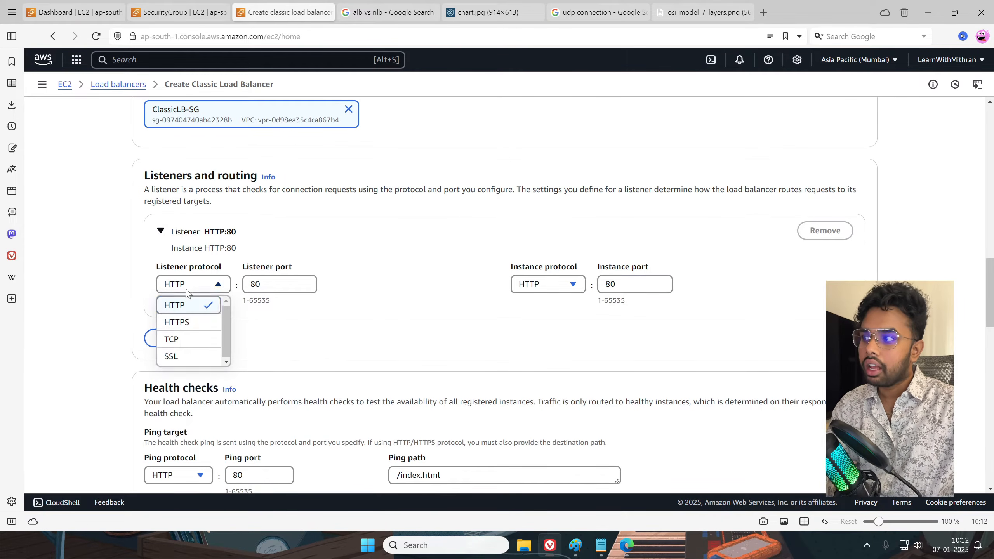
click(180, 323)
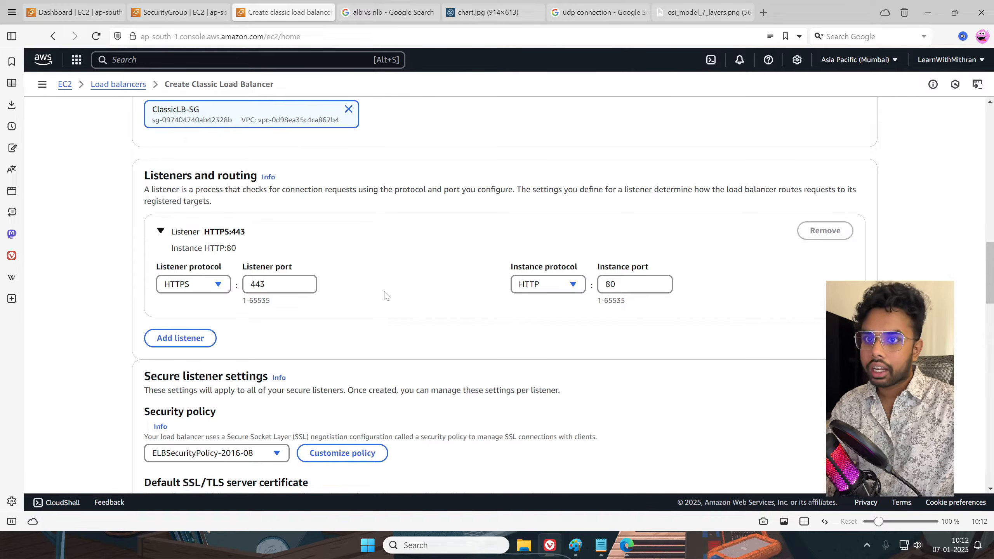
scroll(383, 294, down, 3)
scroll(330, 326, down, 3)
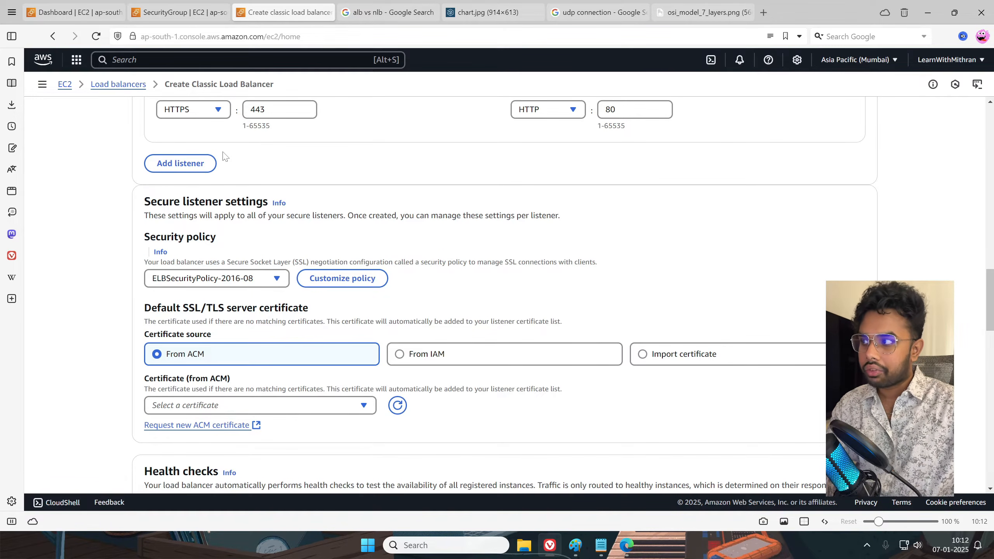
click(195, 115)
click(186, 129)
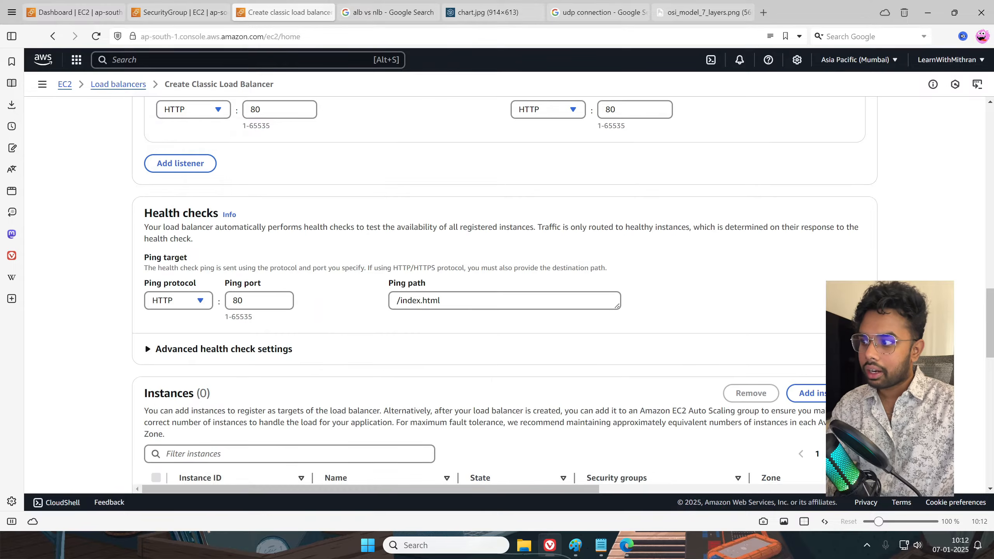
Switch the listener to HTTPS again to show its secure settings, restore HTTP on port 80, and check the instance protocol
scroll(255, 299, down, 2)
scroll(255, 314, up, 6)
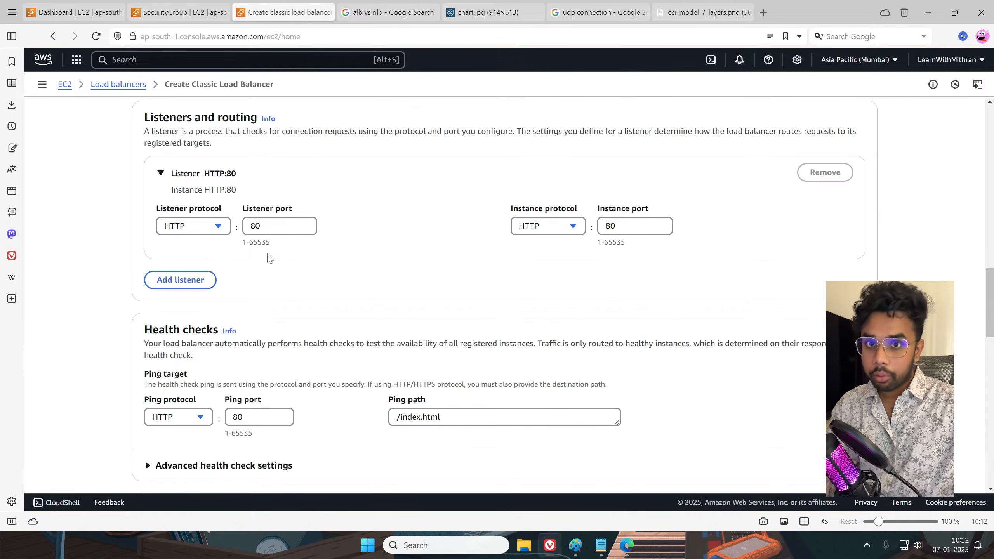
click(201, 231)
click(194, 265)
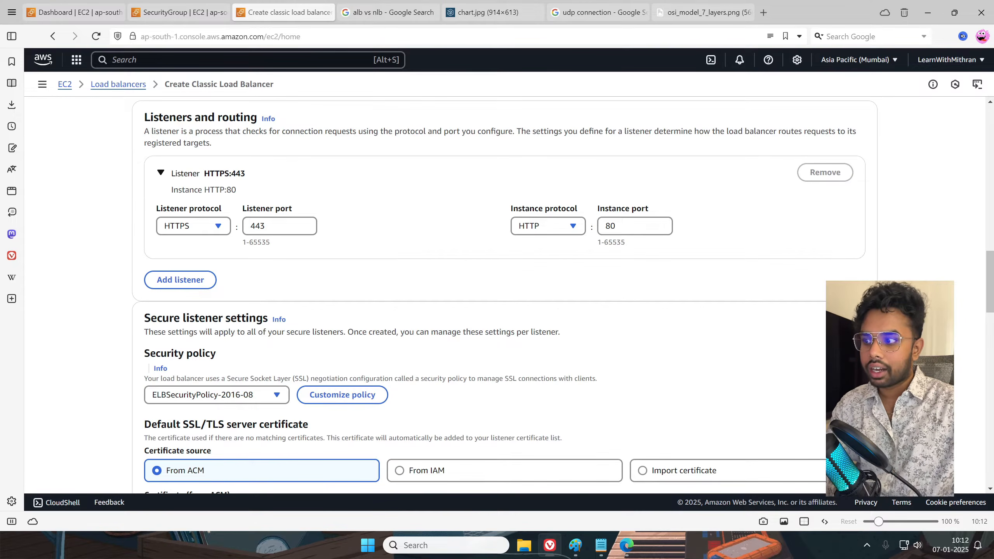
drag(298, 378, 344, 378)
click(378, 377)
click(200, 227)
click(176, 244)
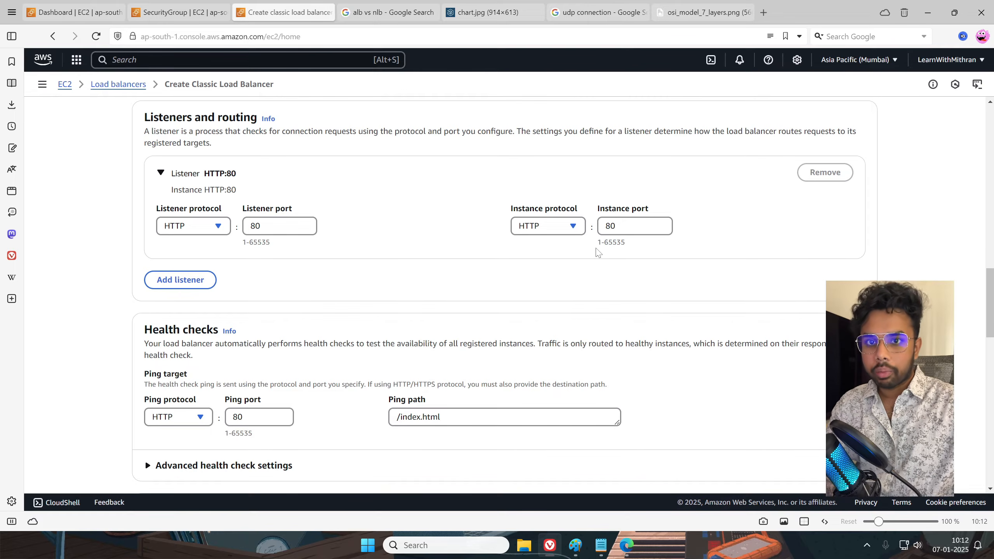
click(573, 227)
click(573, 226)
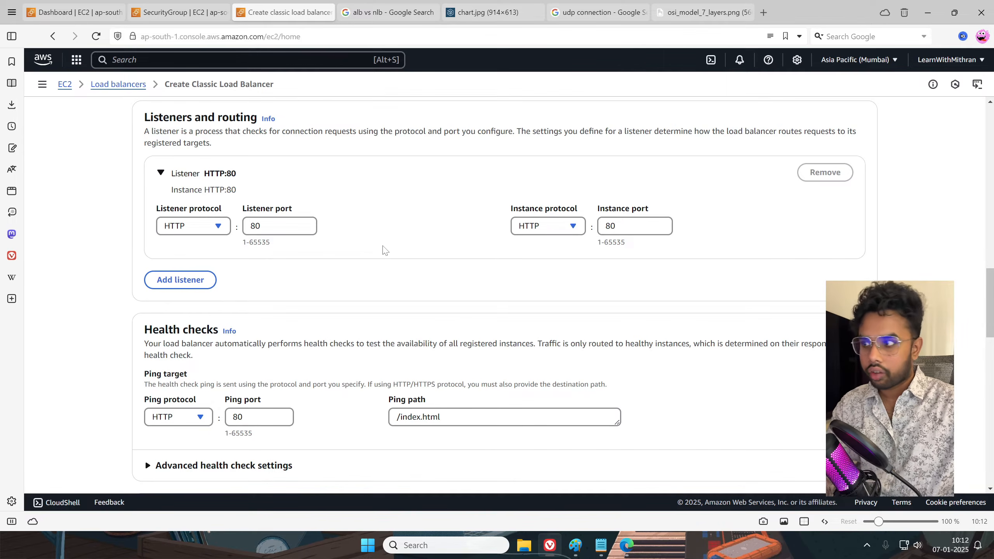
Switch to Paint and cross out the middle EC2 server in the load balancer diagram with two red lines
scroll(387, 249, down, 4)
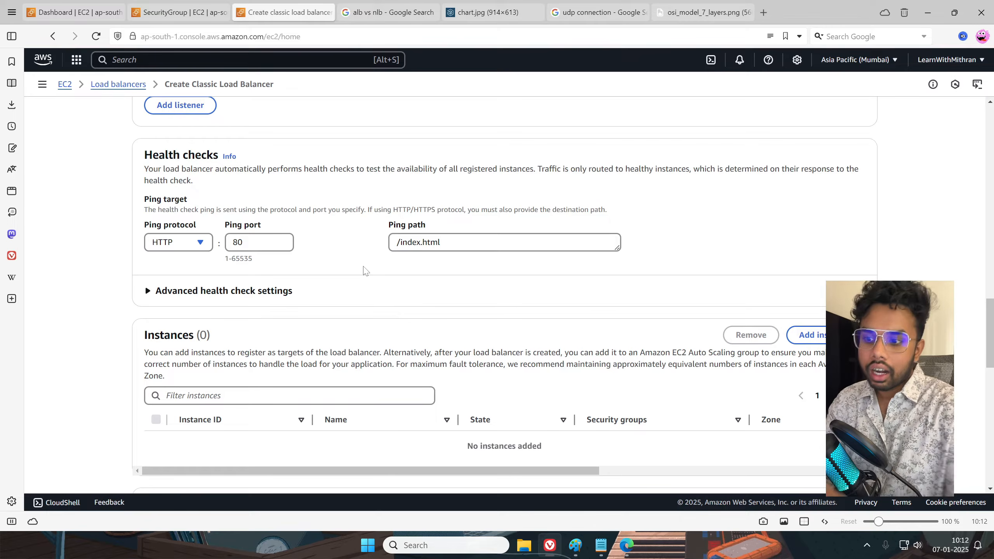
click(576, 545)
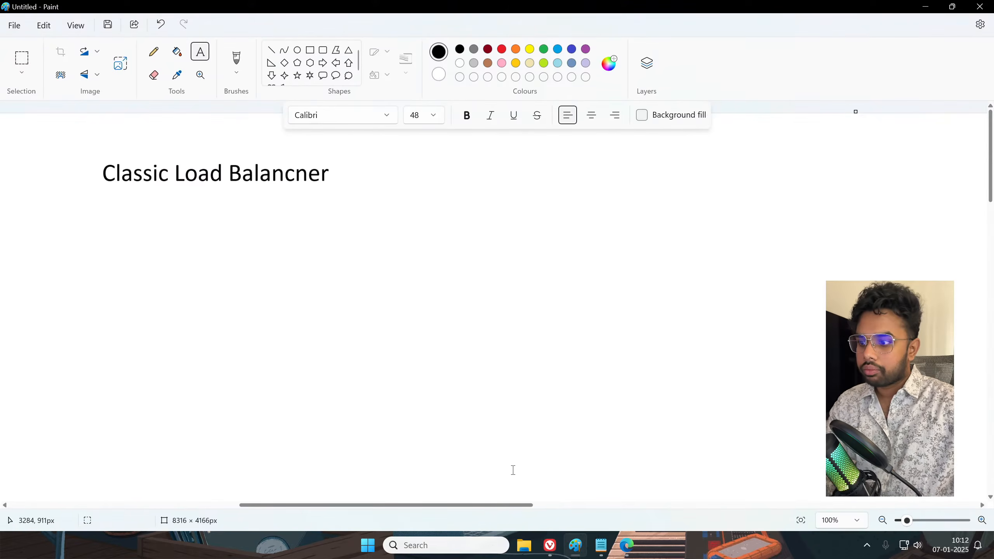
drag(462, 504, 232, 505)
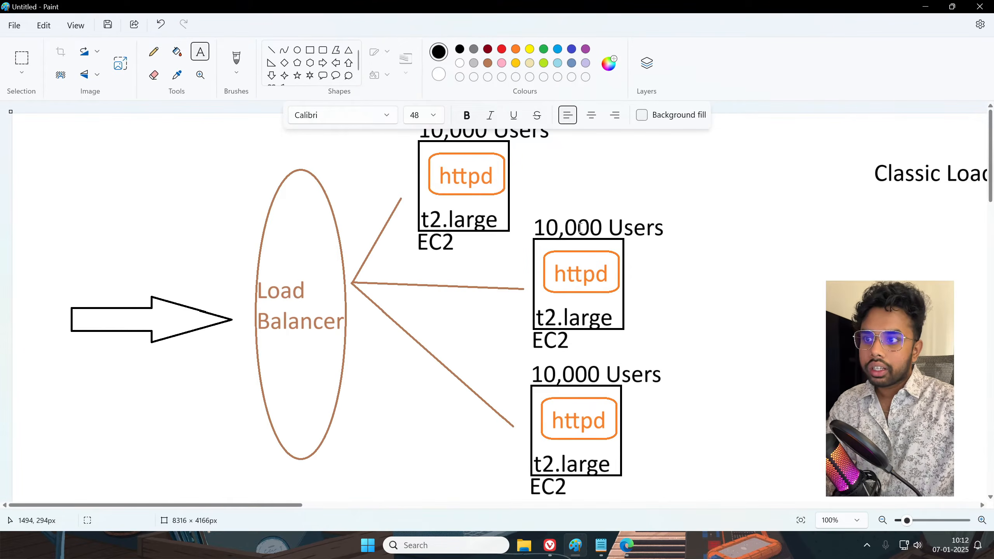
click(501, 49)
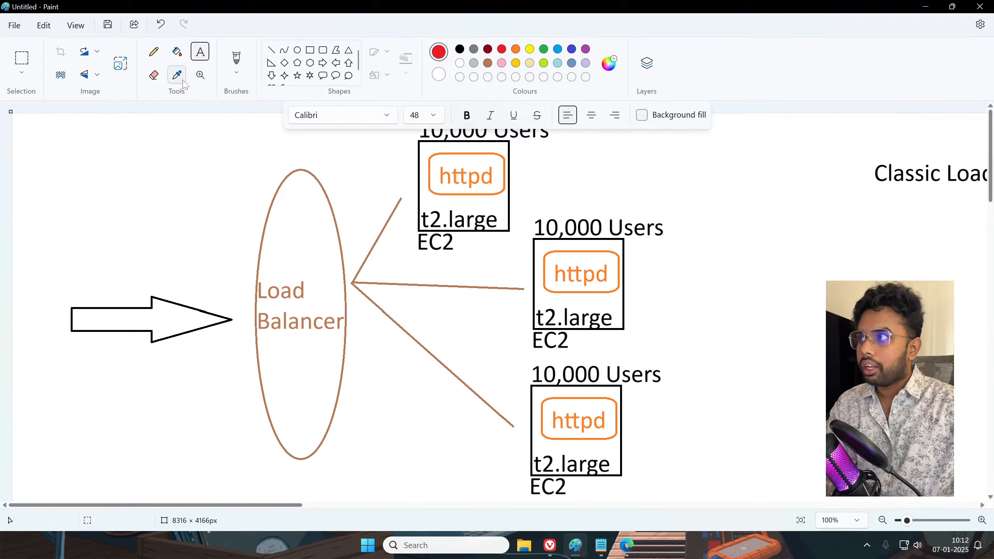
click(271, 51)
drag(691, 210, 506, 347)
drag(663, 336, 524, 237)
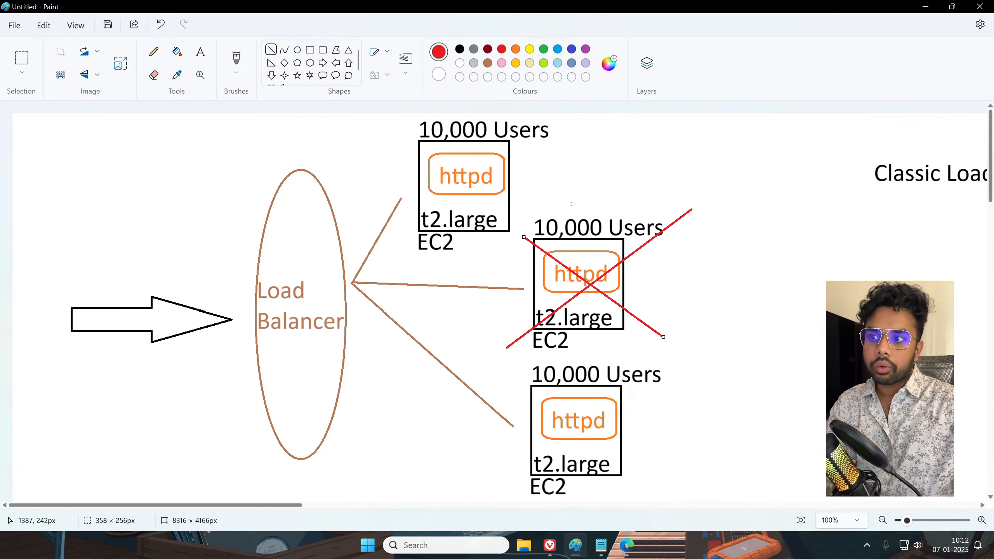
Undo both red lines drawn over the middle EC2 server
click(724, 299)
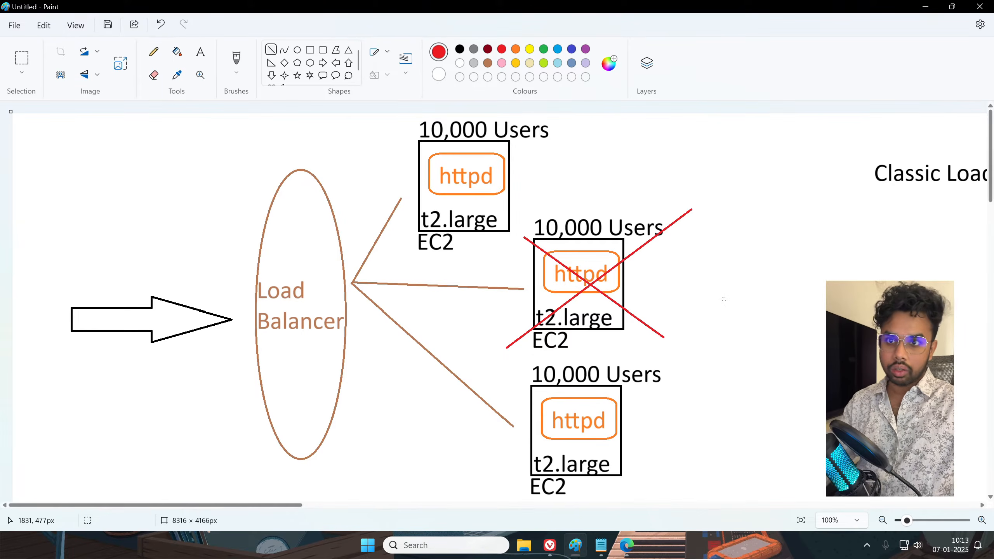
key(ctrl+z)
key(ctrl+z)
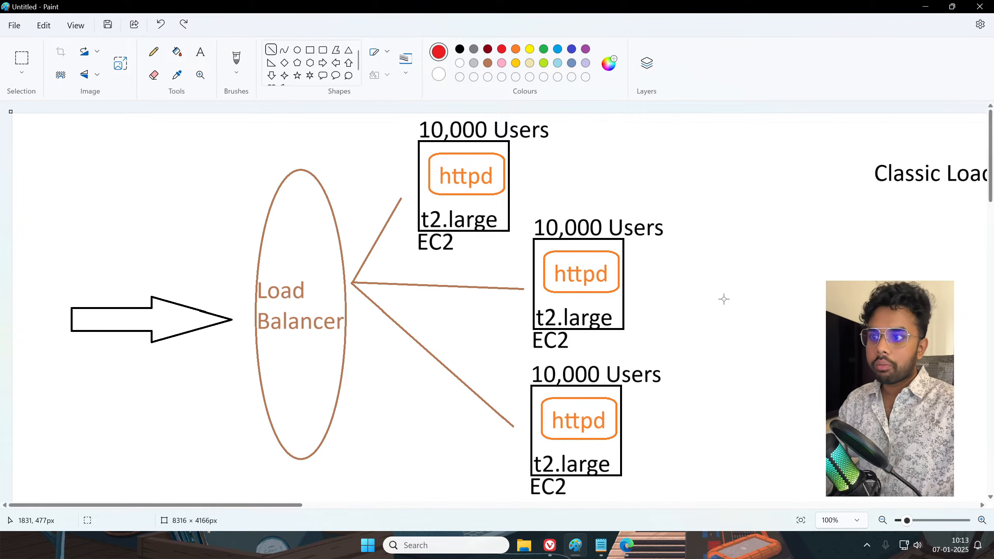
Back in the Classic Load Balancer form, read the health check description and the ping path
click(549, 545)
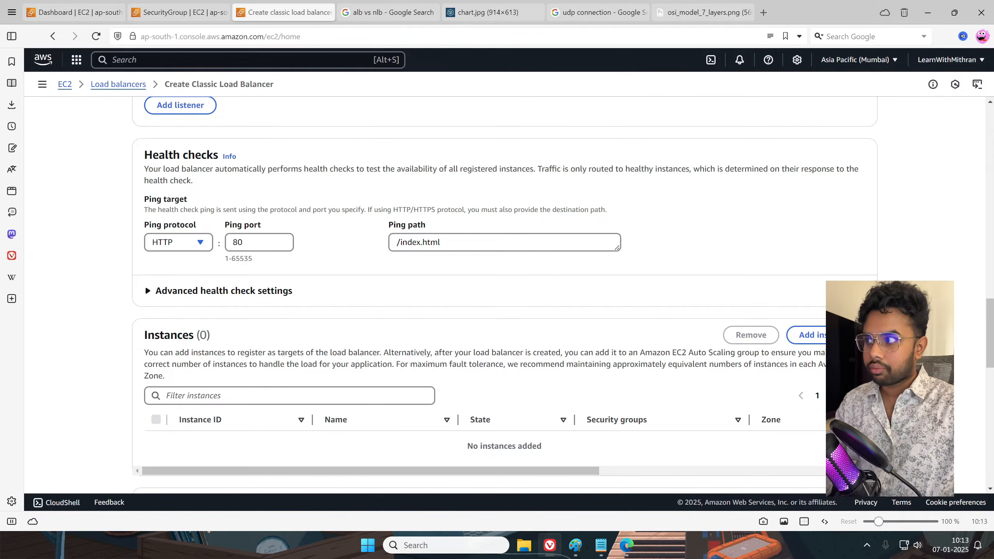
drag(153, 168, 324, 170)
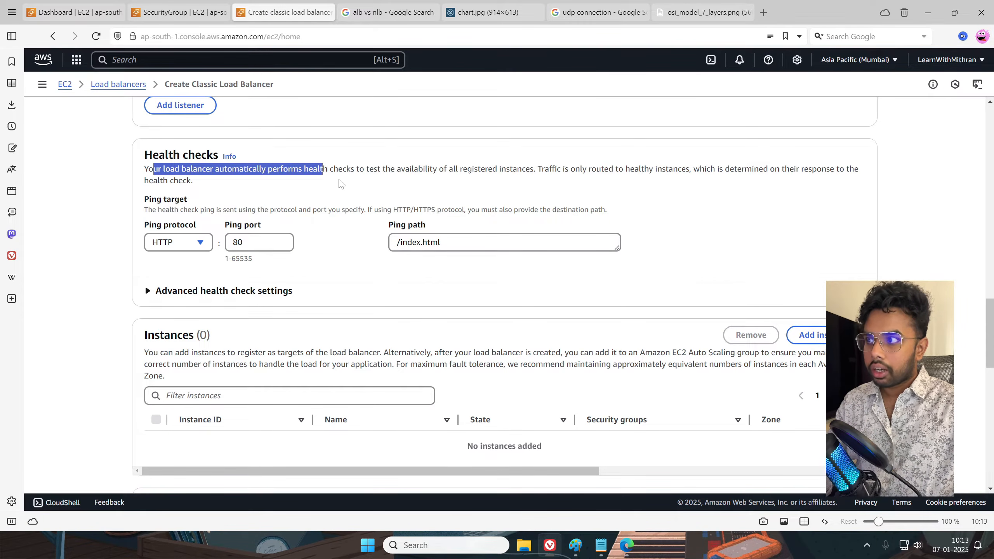
click(339, 179)
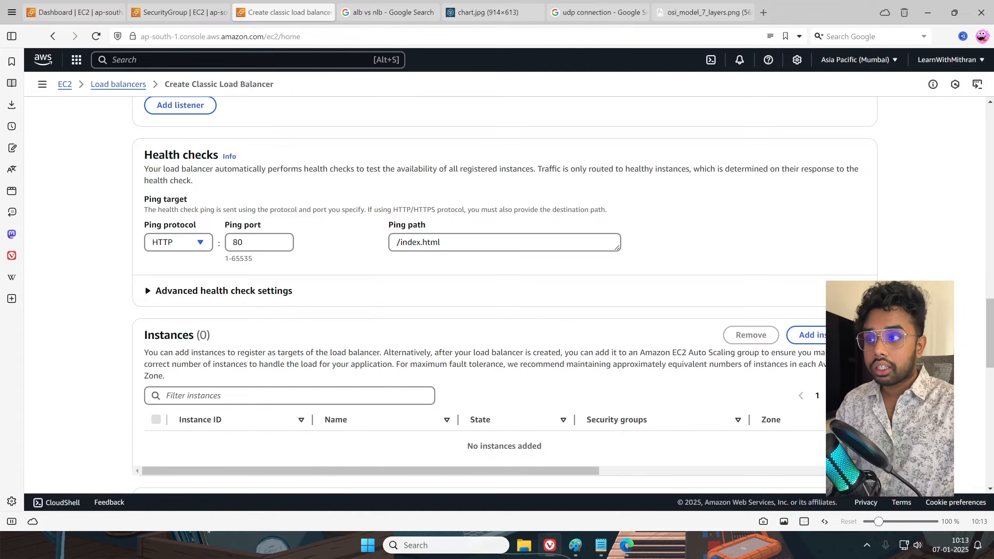
drag(538, 169, 693, 169)
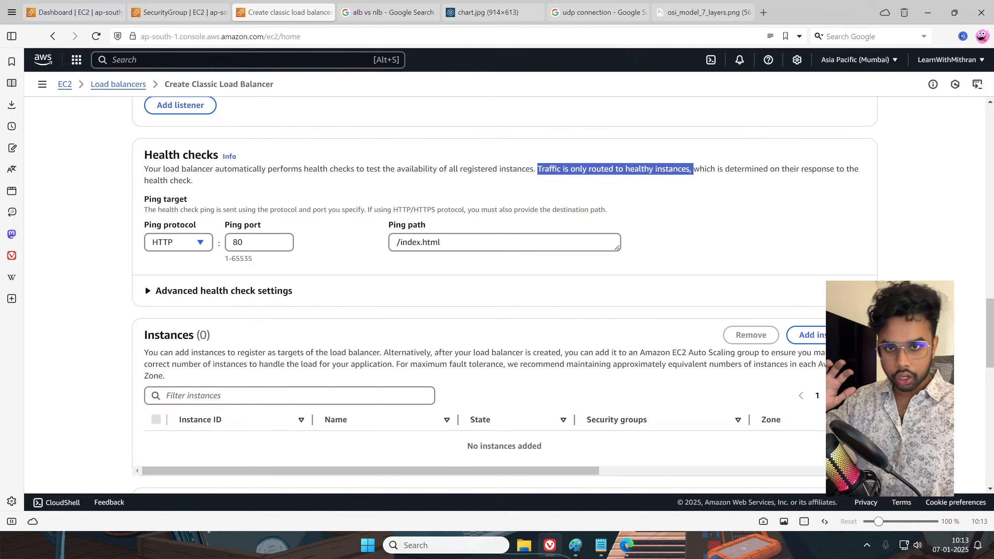
click(356, 271)
drag(395, 243, 467, 252)
click(466, 261)
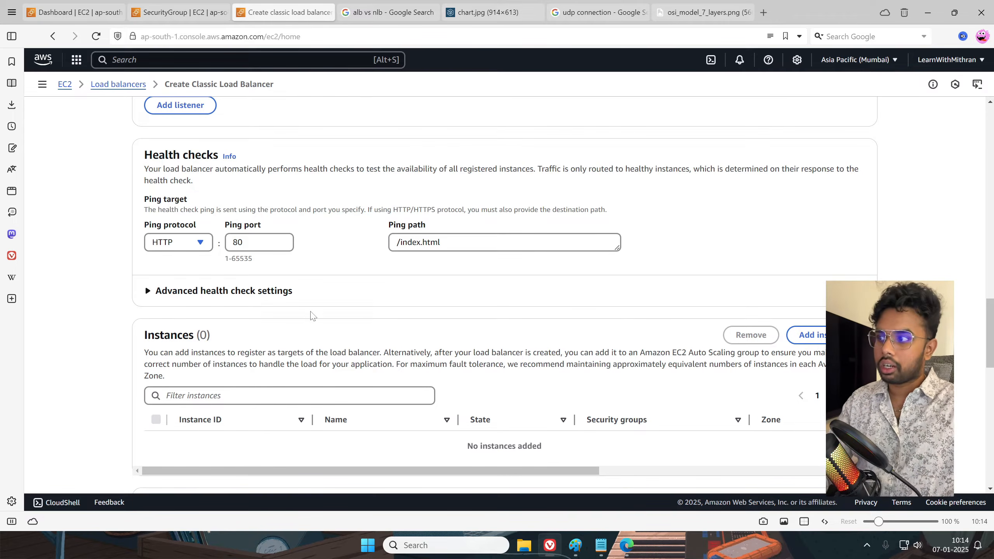
Add the EC2-Green and EC2-Red instances as targets of the load balancer
scroll(545, 353, down, 3)
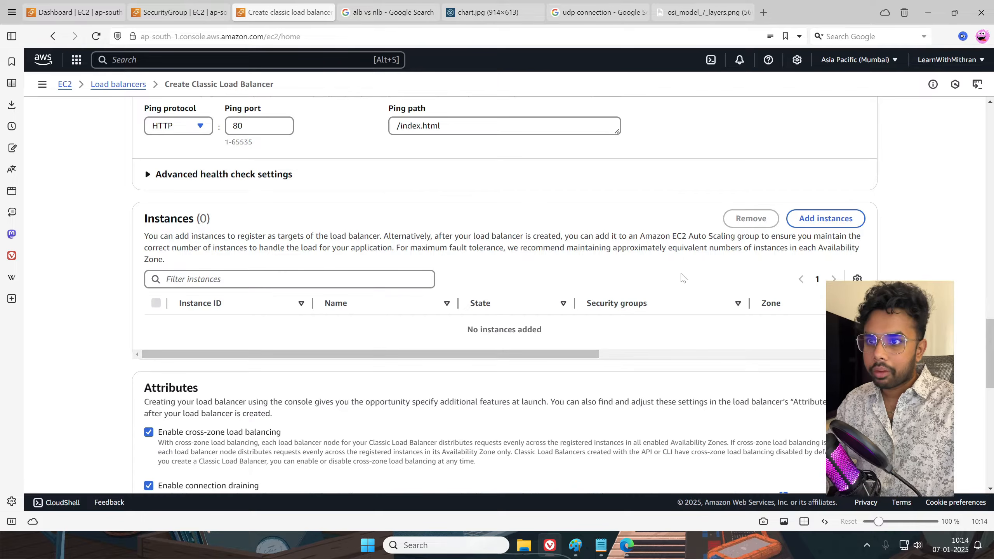
click(806, 231)
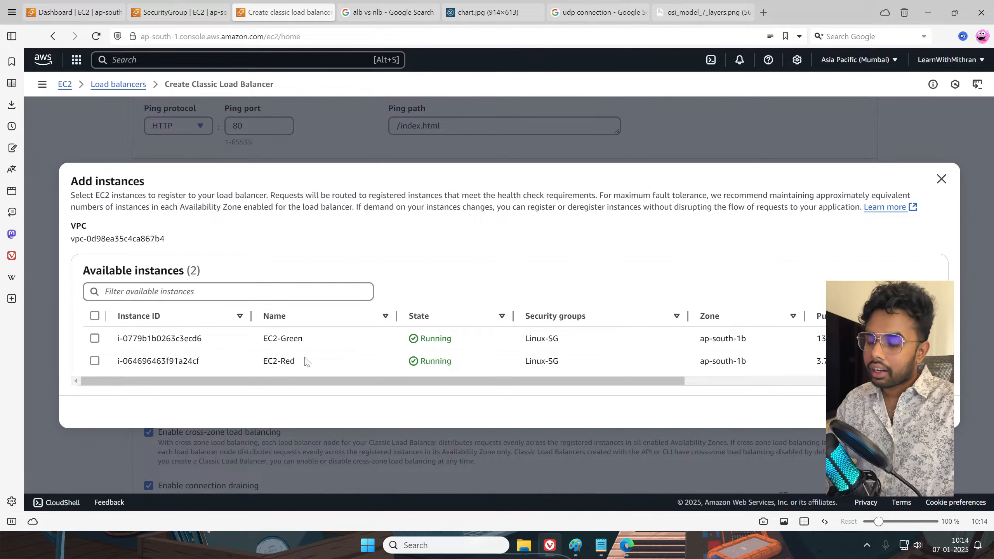
click(95, 339)
click(95, 360)
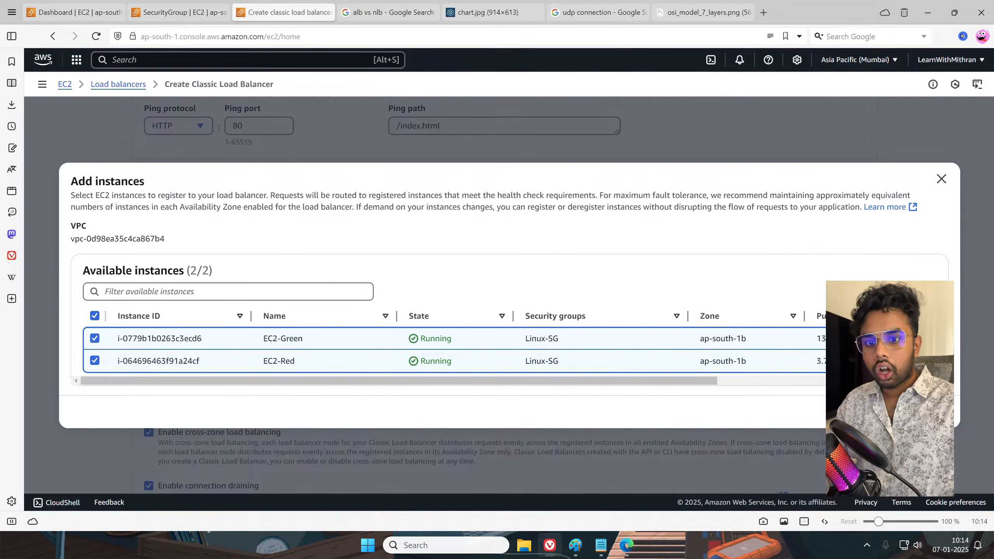
click(924, 411)
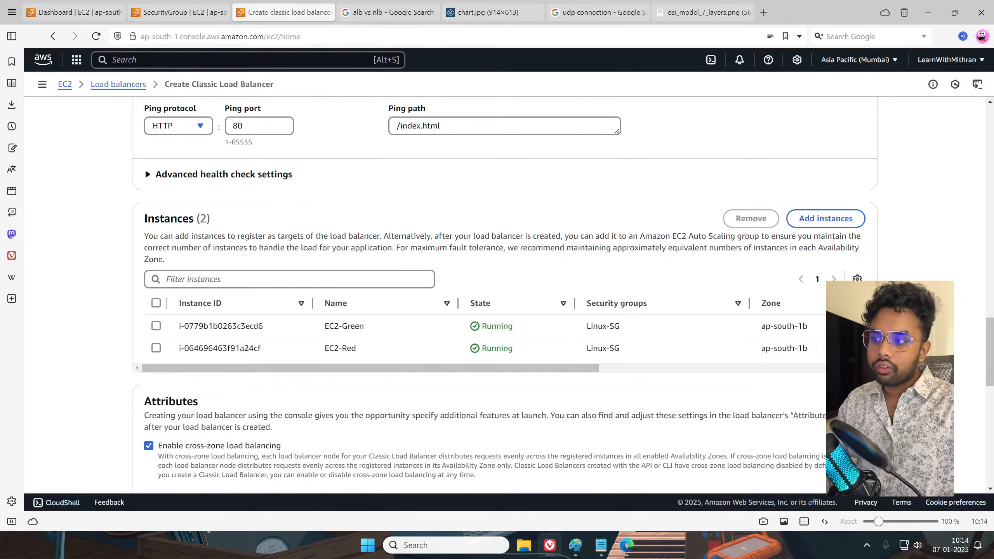
Switch to Microsoft Edge, alternate between its open pages, and return to the load balancer form
click(627, 545)
click(447, 9)
click(311, 4)
click(426, 8)
click(344, 14)
click(390, 16)
click(326, 11)
click(438, 9)
click(924, 11)
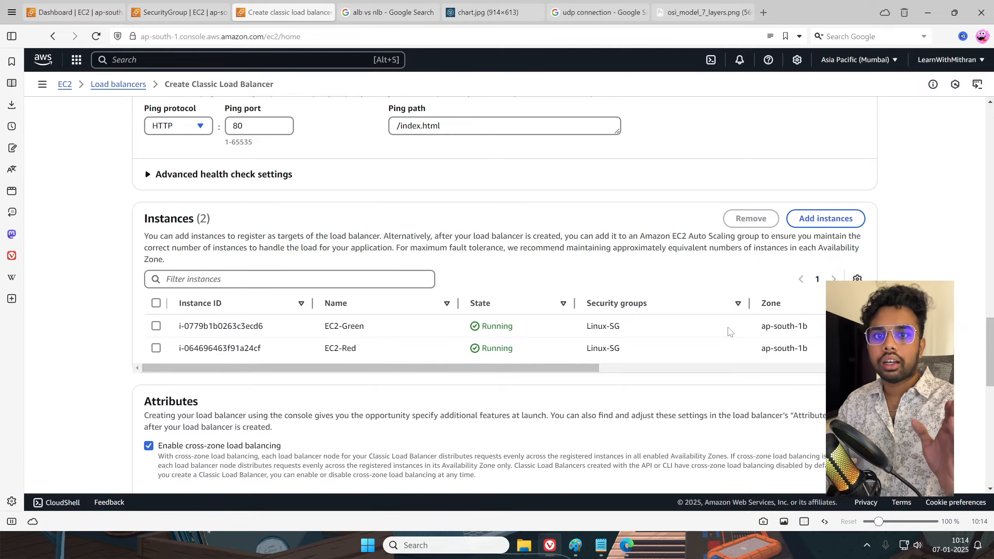
Review the load balancer's attributes and configuration summary, and create Classic-LB
scroll(728, 331, down, 4)
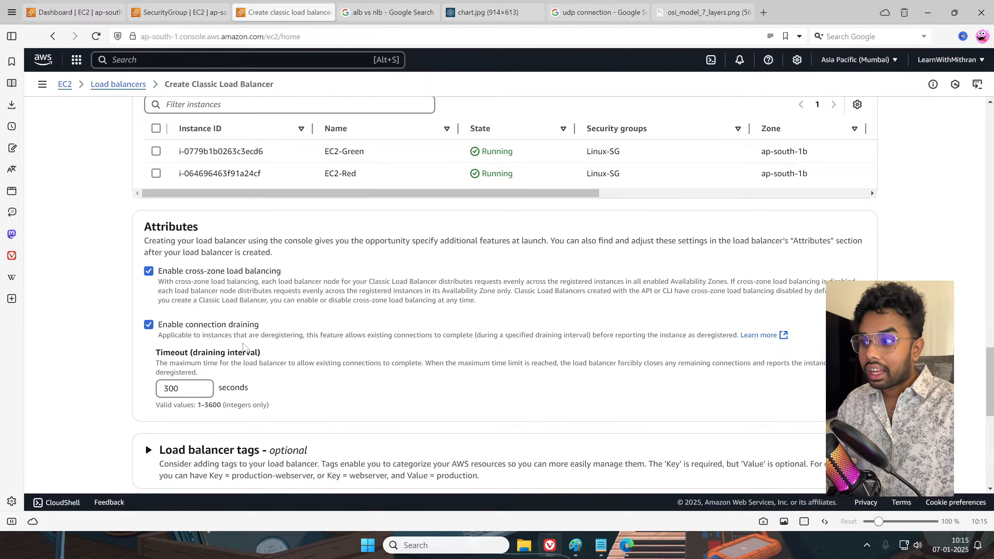
scroll(348, 355, down, 2)
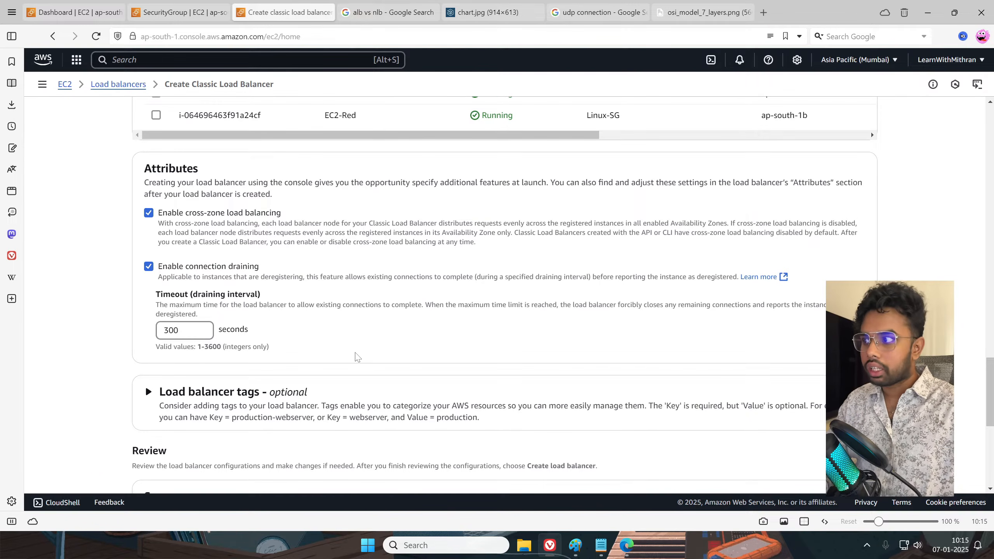
scroll(331, 327, down, 4)
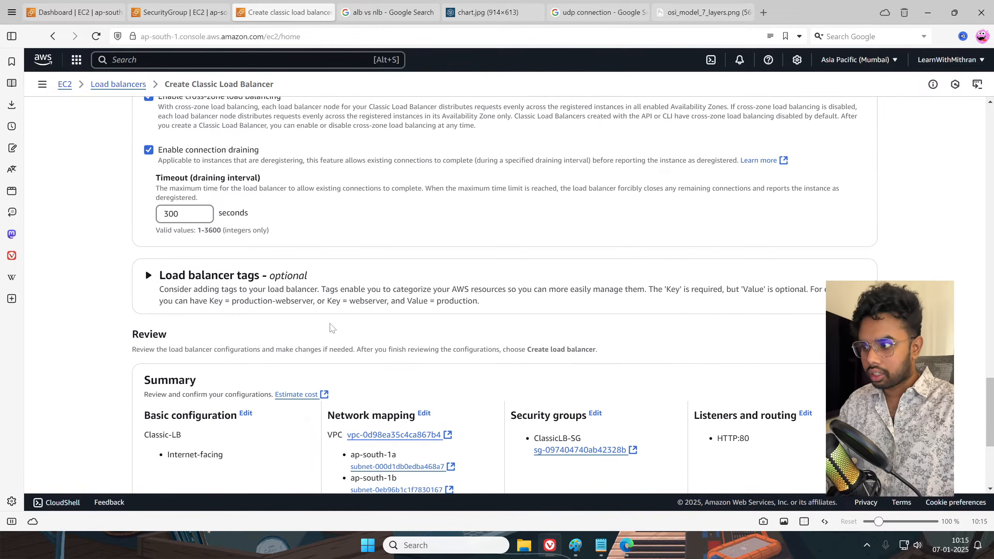
scroll(350, 341, down, 3)
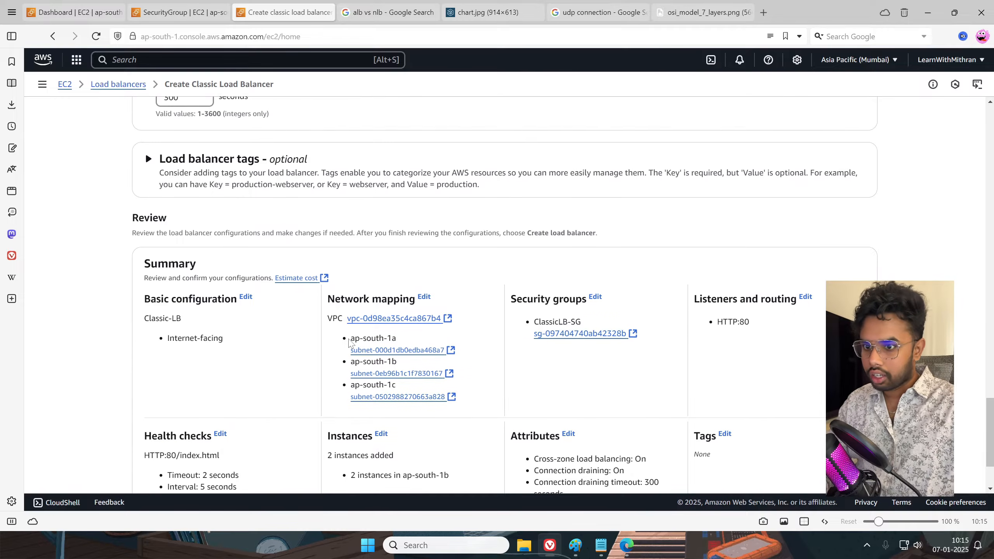
scroll(349, 341, down, 3)
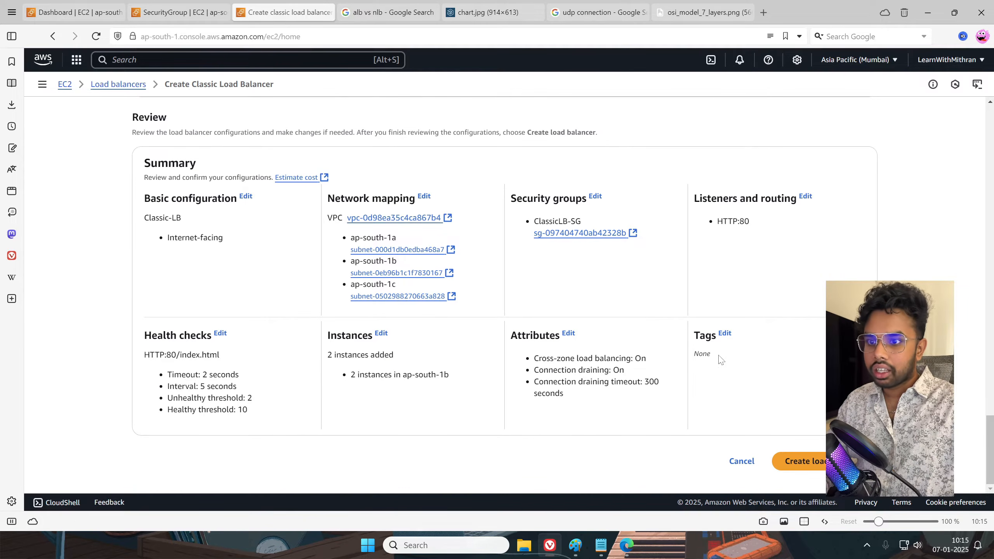
click(802, 461)
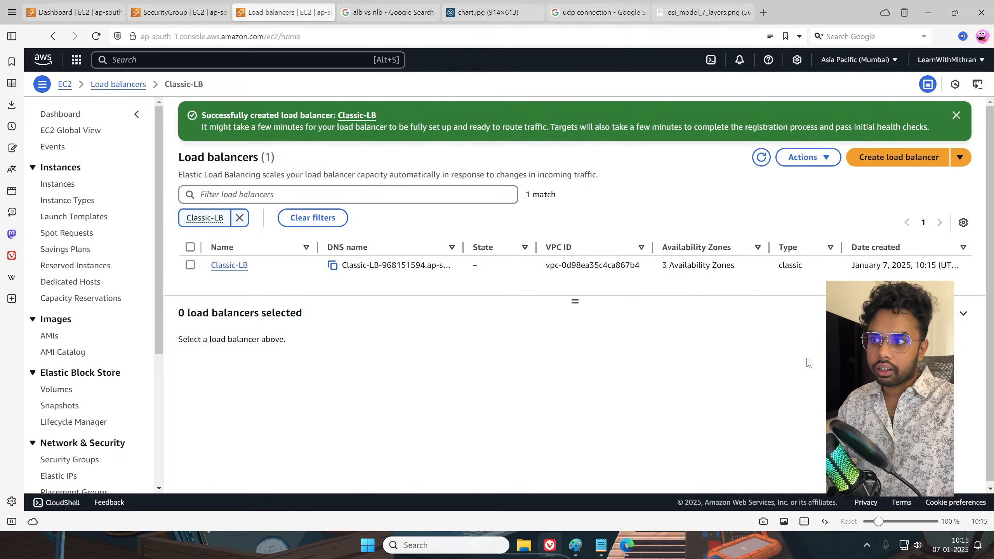
Clear the Classic-LB filter, dismiss the notification, and refresh the load balancers list
click(239, 218)
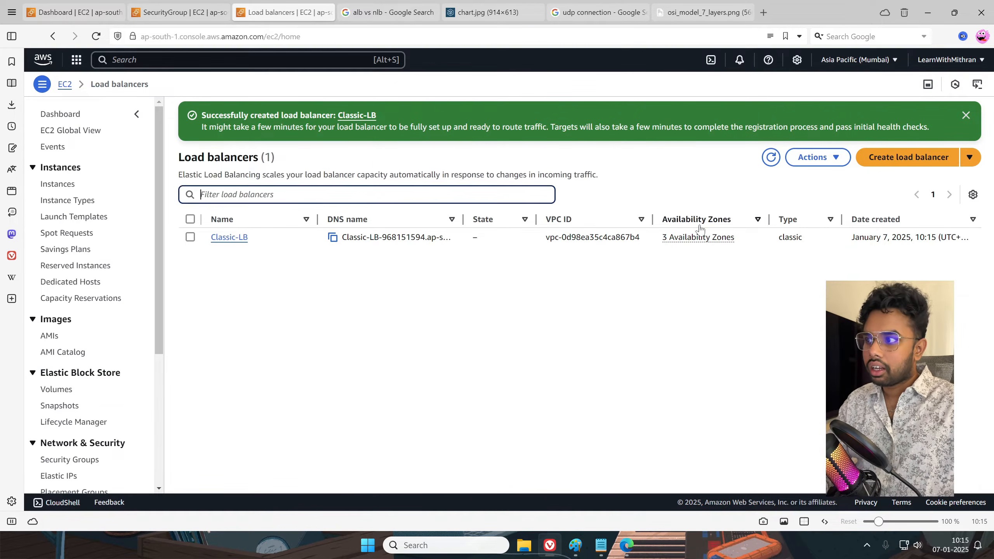
click(965, 114)
click(771, 113)
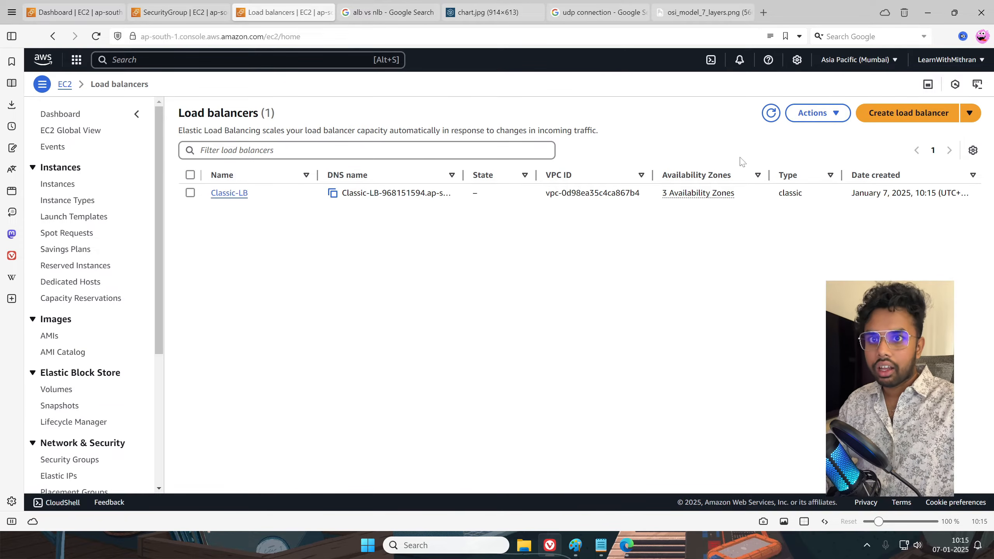
Widen the load balancers list's DNS name column to fit the full address, and switch to the Classic Load Balancner diagram in Paint
drag(463, 175, 566, 175)
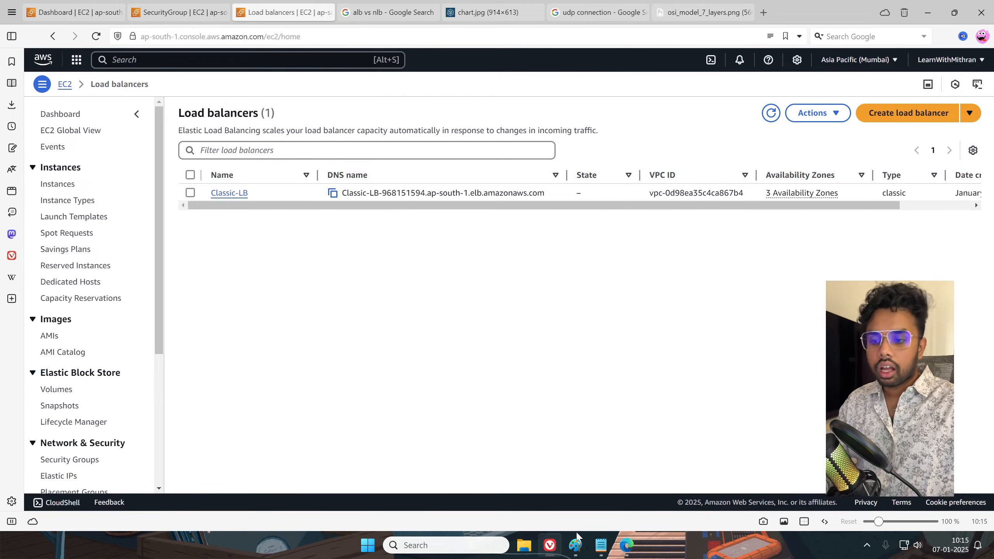
click(575, 545)
drag(258, 505, 509, 505)
Draw a tall red ellipse below the Classic Load Balancner title and label it CLB in its centre
click(297, 50)
mouse_move(321, 196)
mouse_down()
mouse_move(398, 401)
mouse_move(437, 460)
mouse_up()
click(507, 357)
click(205, 52)
click(346, 283)
text(CLB)
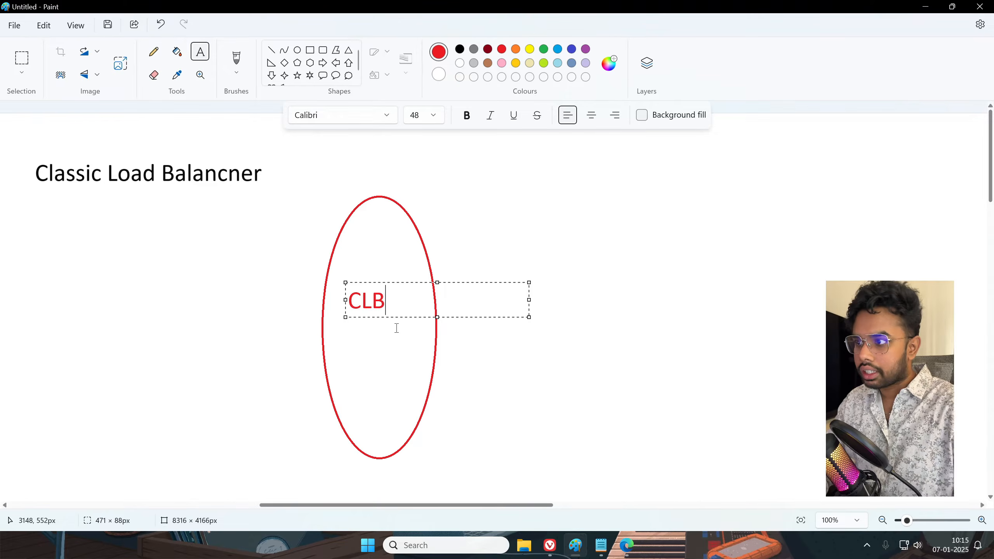
drag(369, 317, 381, 341)
click(466, 377)
Draw a black square to the upper right of the CLB ellipse and label it EC2 above its top edge
click(459, 49)
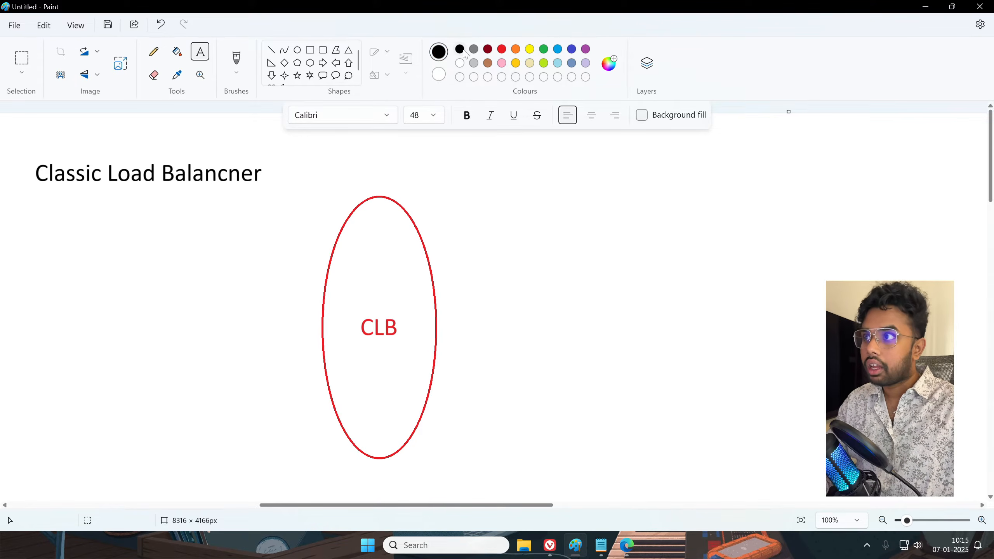
click(309, 50)
mouse_move(583, 192)
mouse_down()
mouse_move(669, 278)
mouse_move(657, 238)
mouse_up()
click(650, 299)
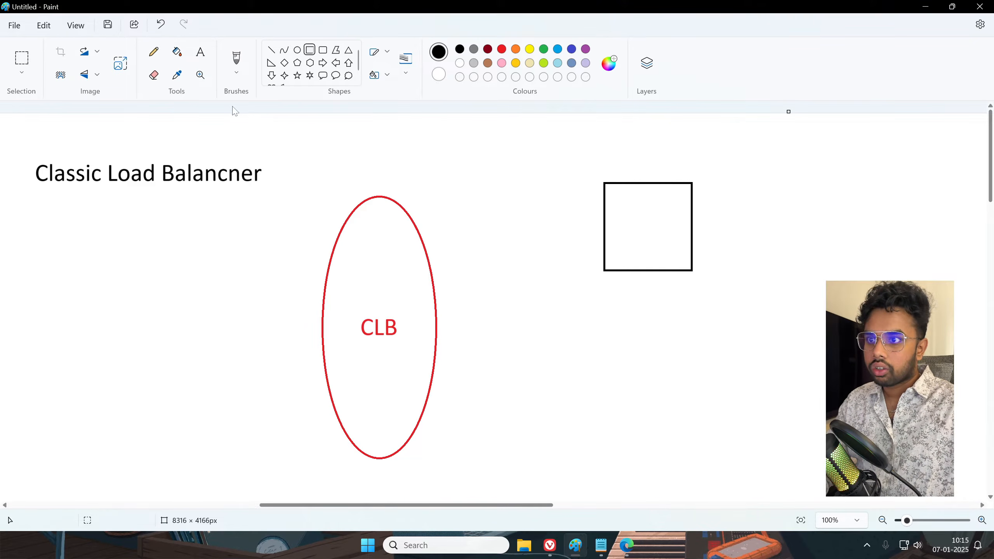
click(200, 52)
click(605, 171)
text(EC2)
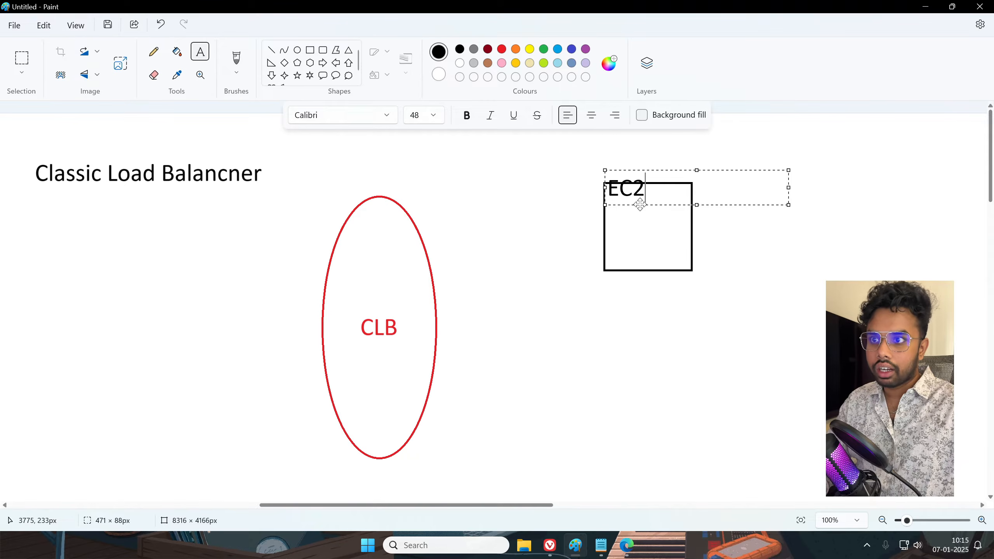
drag(640, 204, 635, 188)
click(563, 171)
Add the text GREEN in lime green at the centre of the EC2 square
click(544, 63)
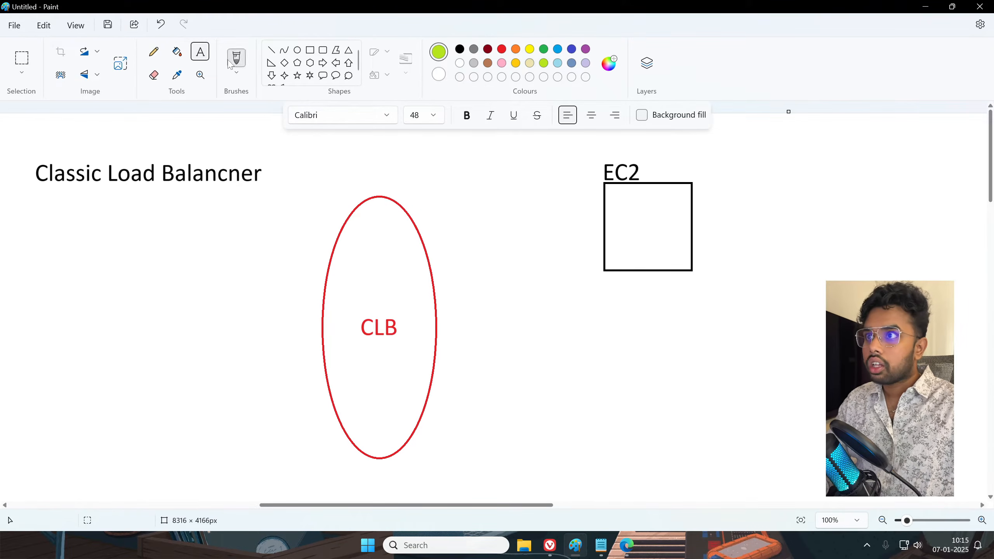
click(608, 219)
text(GREEN)
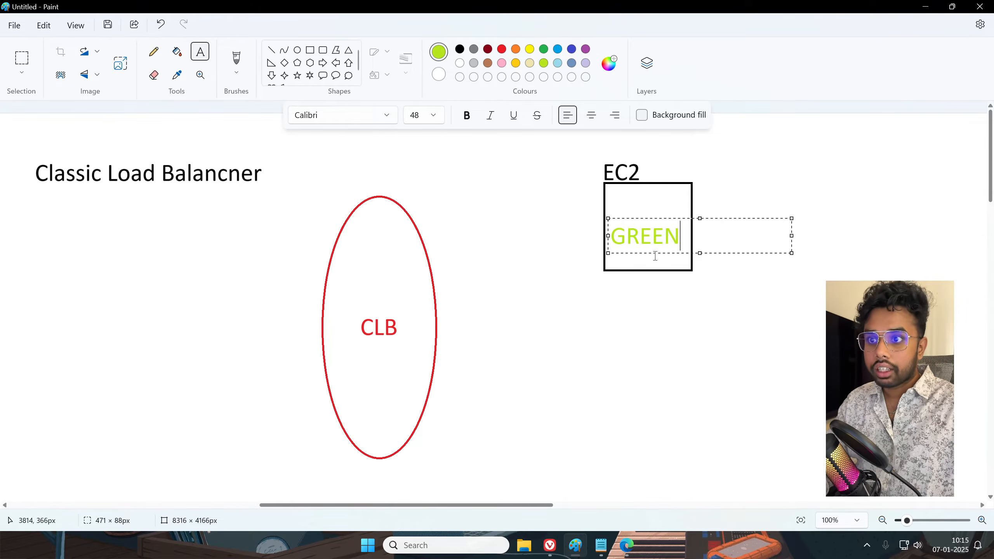
drag(657, 252, 660, 242)
click(644, 280)
Duplicate the labelled EC2 square directly below the original and erase the GREEN text from the copy
click(29, 61)
drag(594, 156, 728, 296)
drag(657, 225, 655, 381)
click(356, 187)
drag(607, 360, 684, 397)
key(Delete)
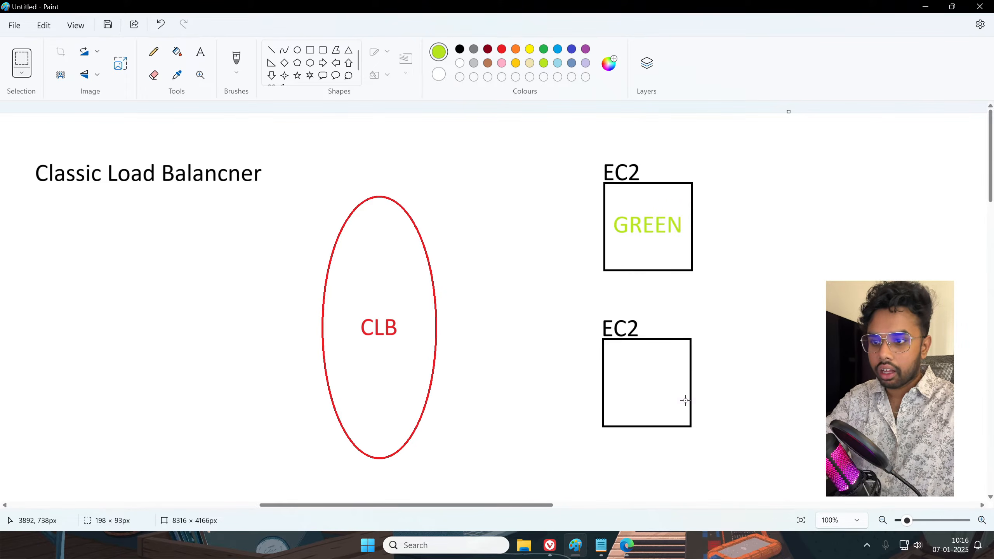
Add the text RED in red at the centre of the lower EC2 square
click(200, 57)
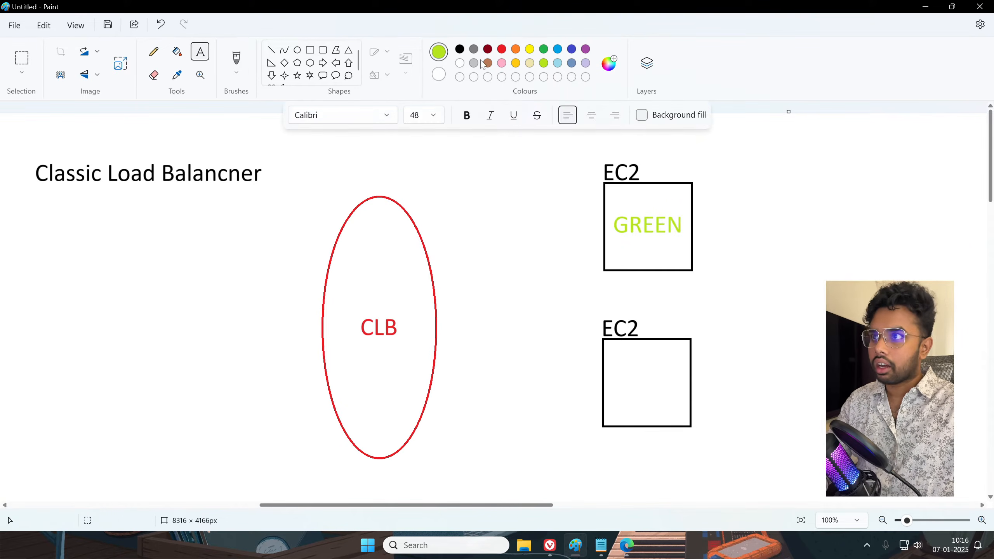
click(501, 49)
click(615, 374)
text(R)
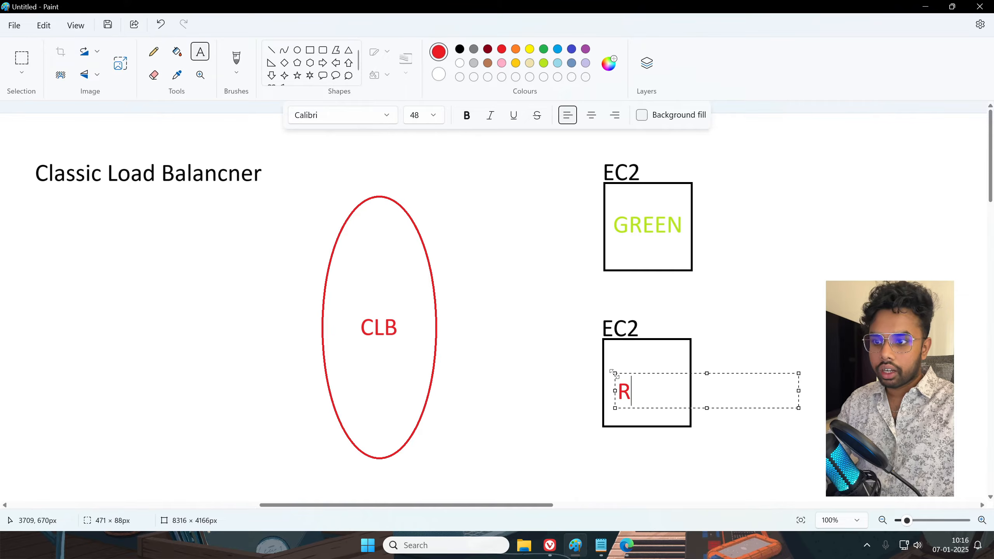
text(ED)
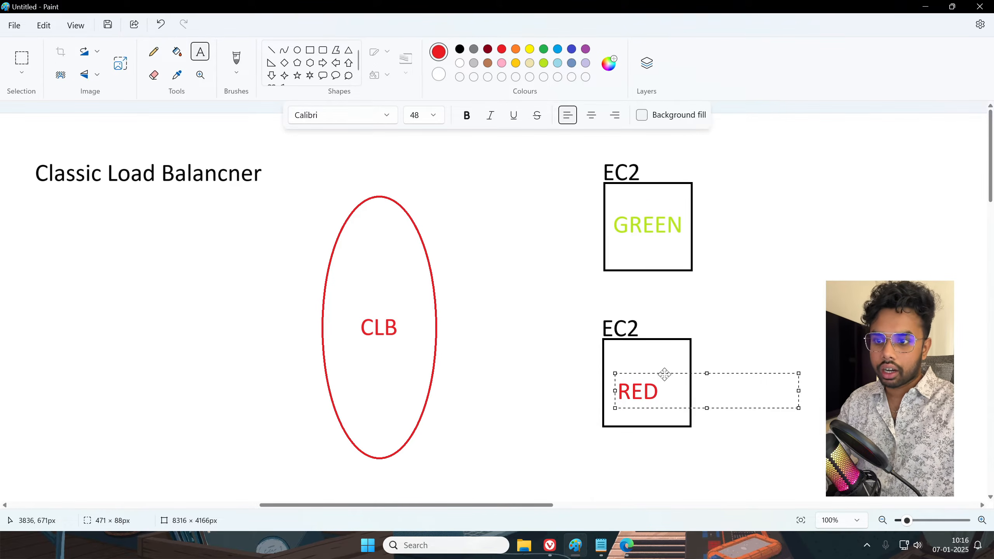
drag(664, 374, 664, 366)
click(541, 351)
Draw a black right-pointing block arrow, about 337 × 134 px, on the left side of the CLB ellipse
click(270, 50)
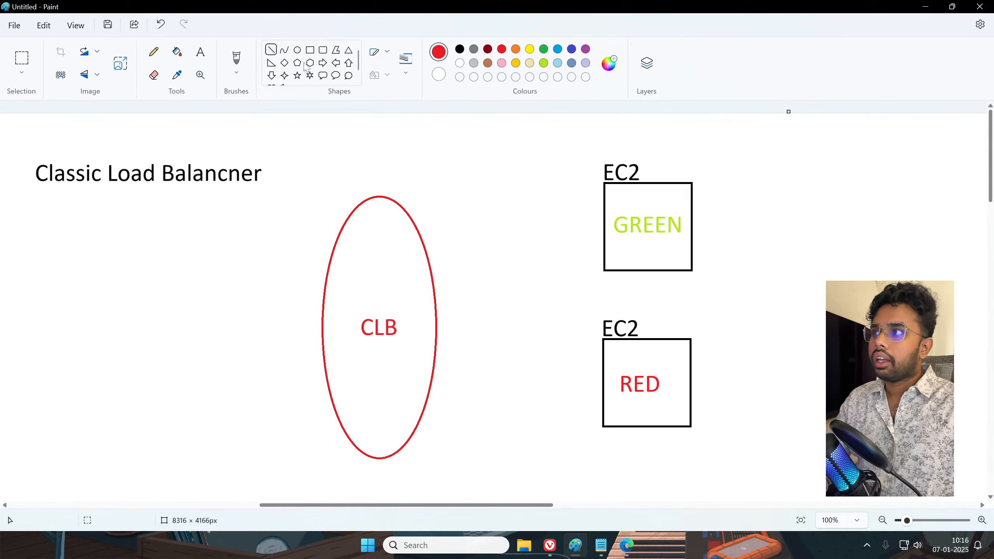
click(322, 63)
drag(135, 299, 267, 353)
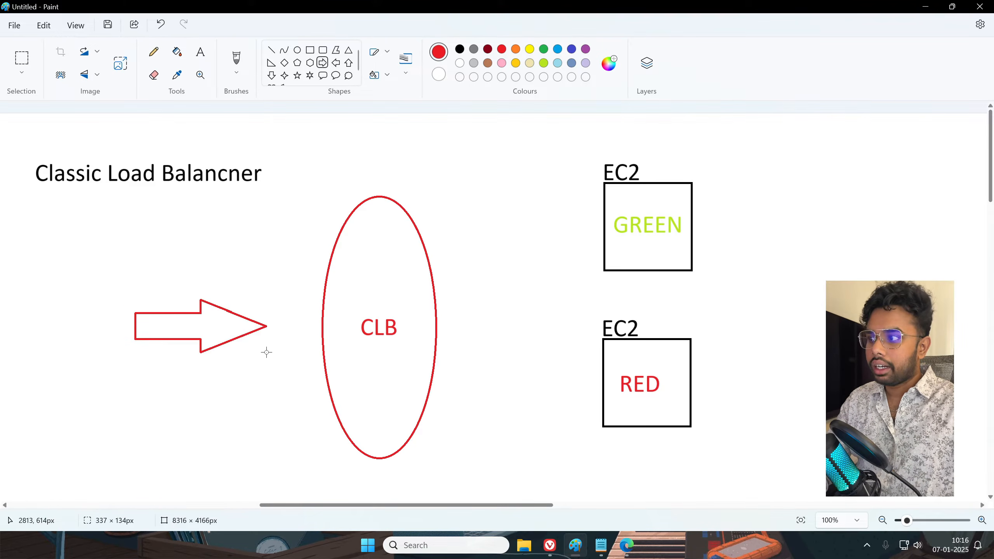
click(460, 49)
click(554, 273)
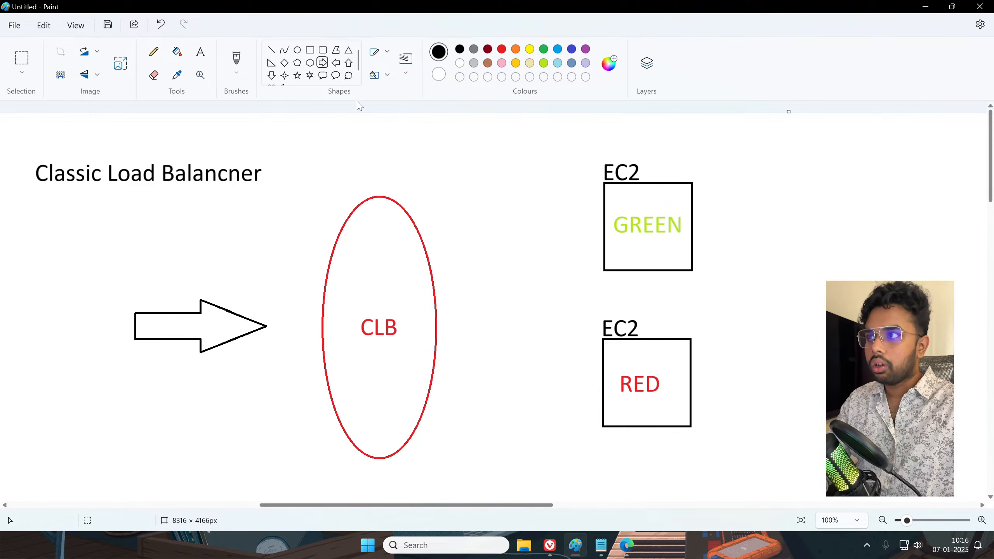
Draw two black lines branching from the CLB ellipse toward the GREEN and RED EC2 squares
click(271, 50)
mouse_move(452, 312)
mouse_down()
mouse_move(530, 249)
mouse_move(577, 237)
mouse_up()
drag(453, 312, 585, 378)
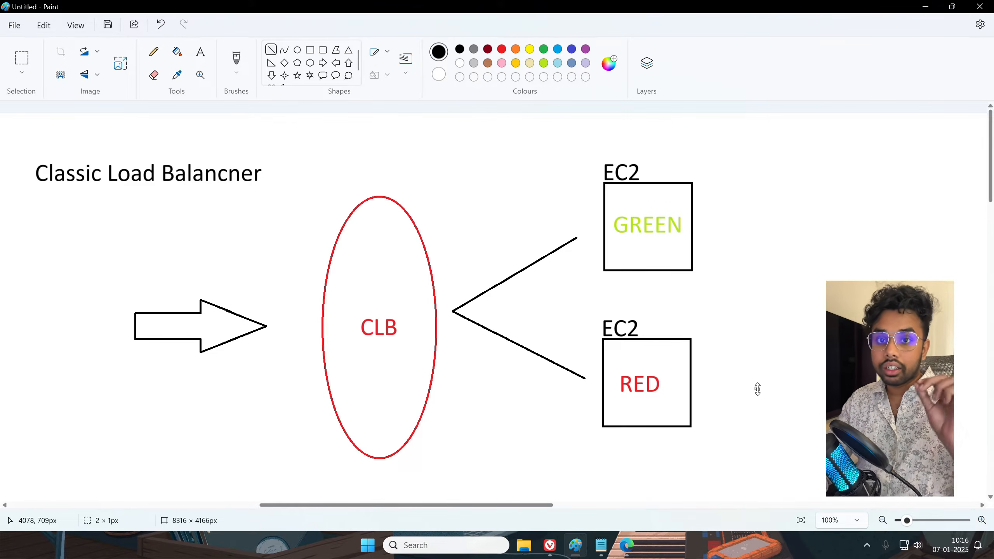
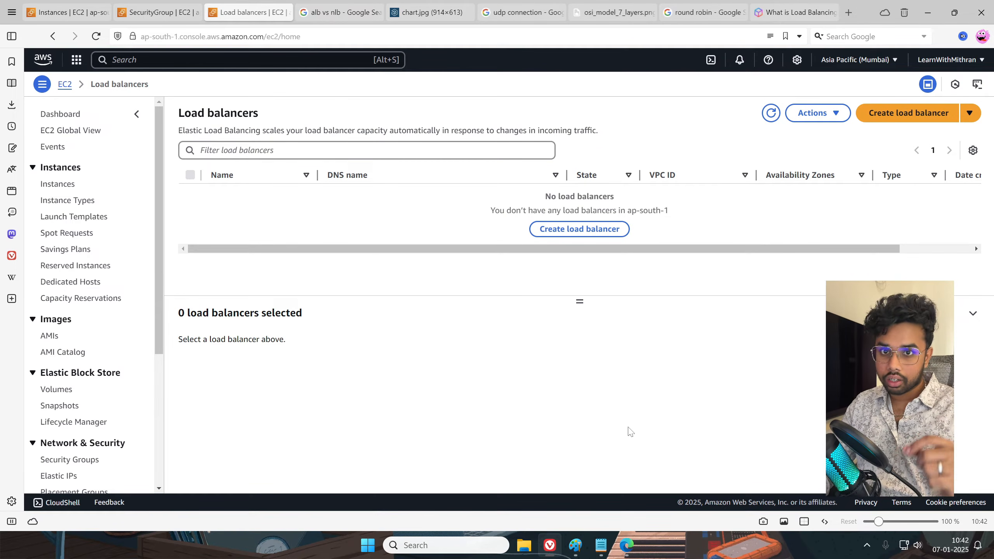
Switch to the Application LoadBalancer diagram in Paint and delete the 300 sec text beside the GREEN EC2 square
scroll(83, 329, down, 5)
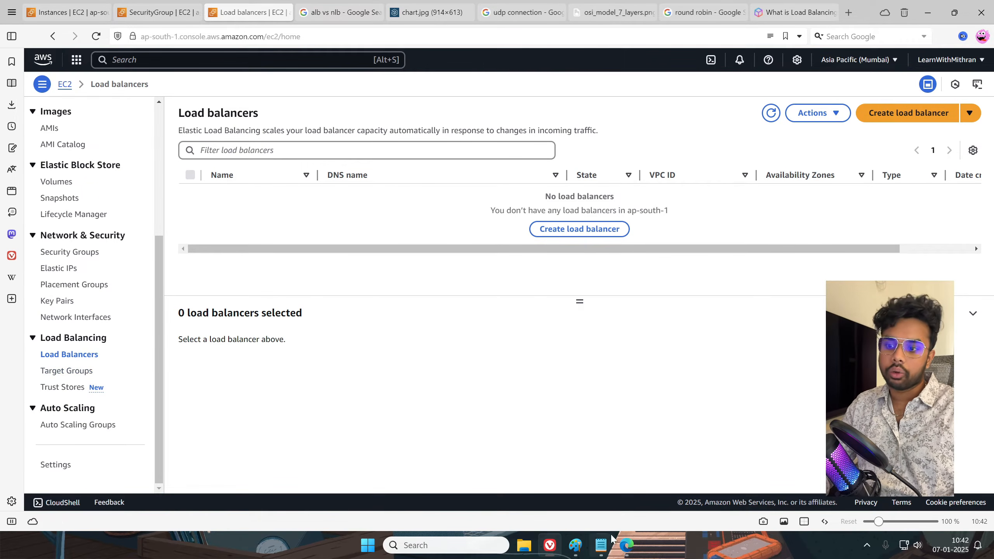
click(576, 545)
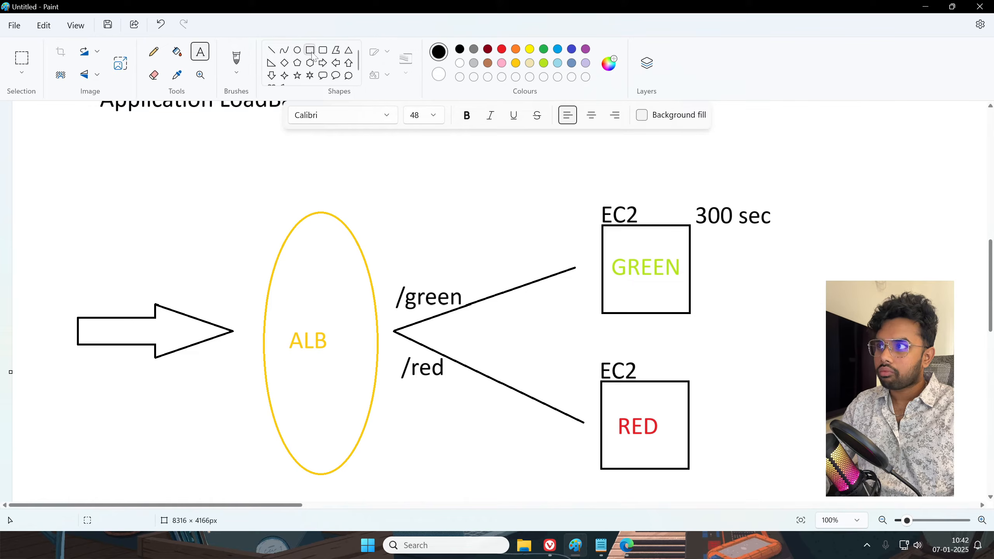
click(21, 59)
drag(693, 199, 785, 235)
key(Delete)
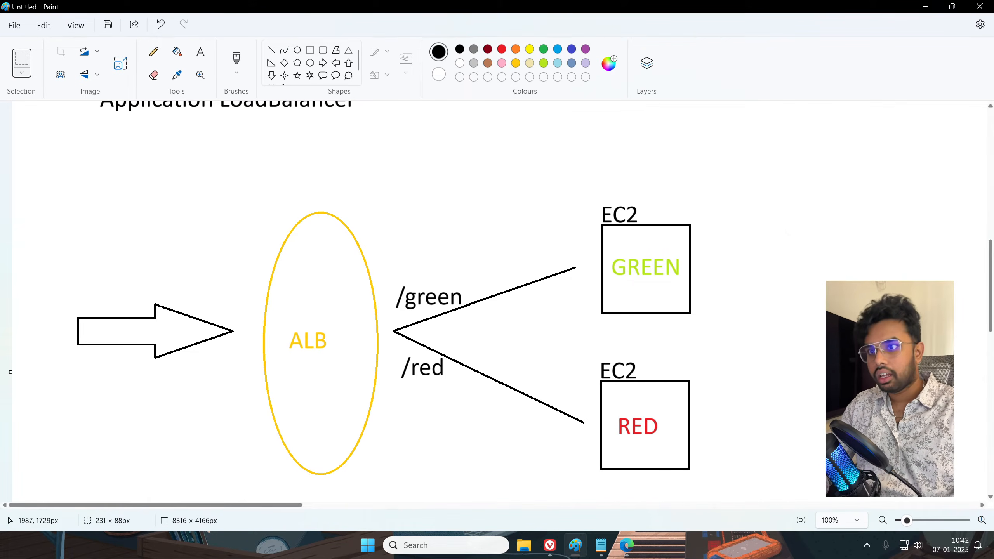
Duplicate the GREEN and RED EC2 squares, placing each copy immediately to the right of its original
drag(594, 201, 694, 317)
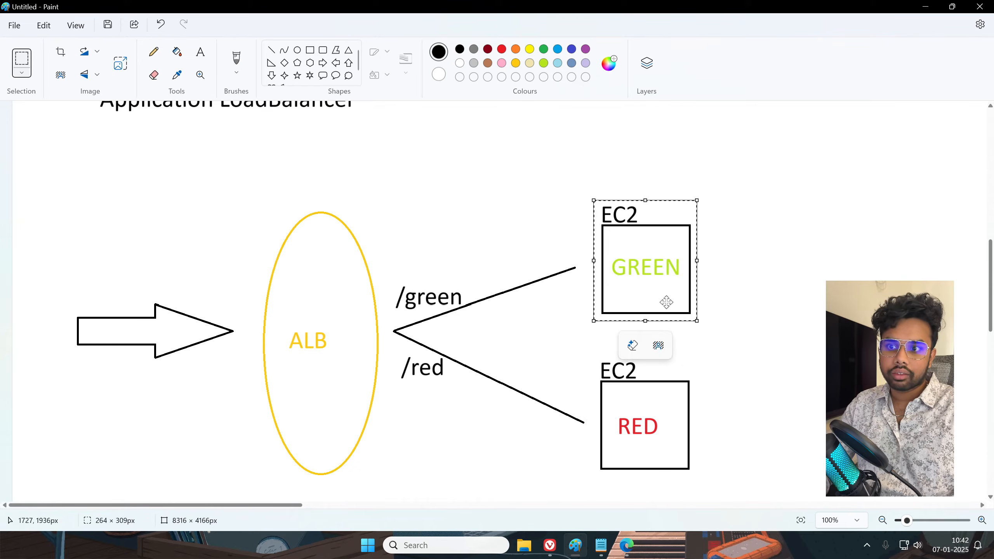
drag(628, 270, 738, 272)
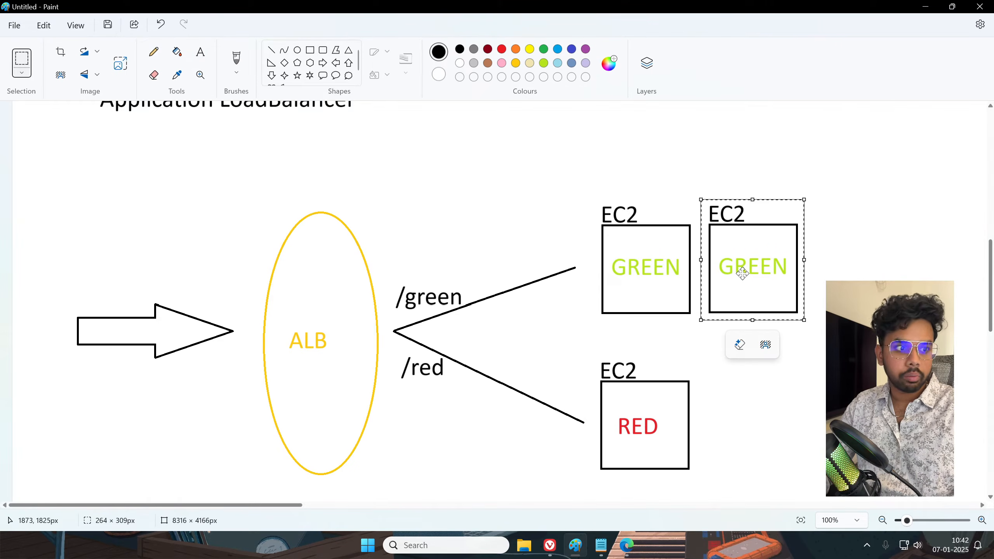
click(714, 355)
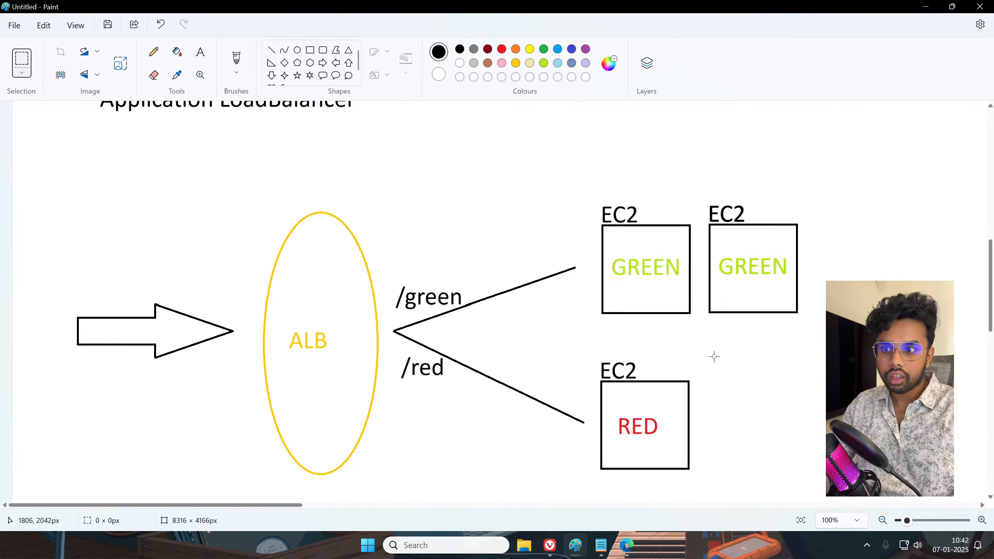
drag(599, 355, 700, 480)
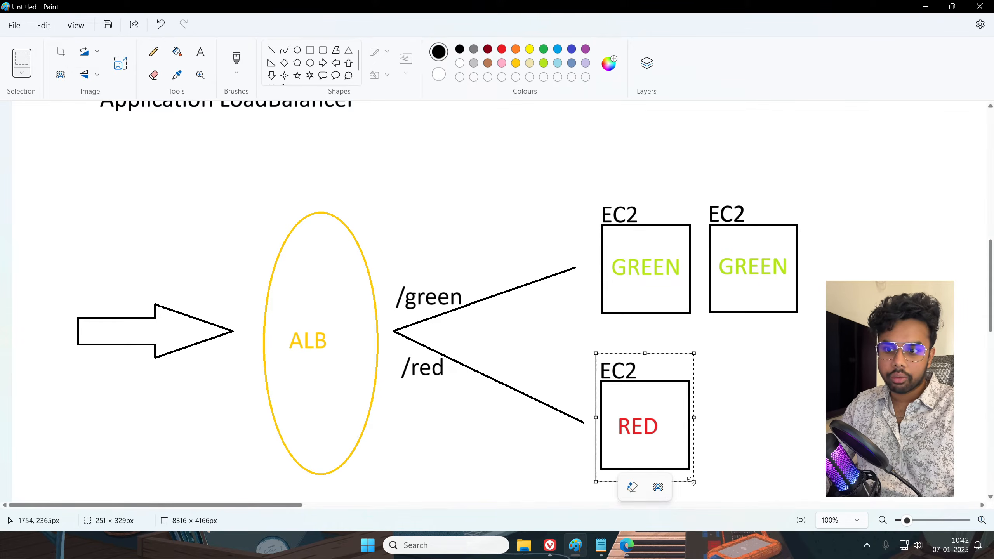
drag(664, 442, 772, 441)
click(787, 330)
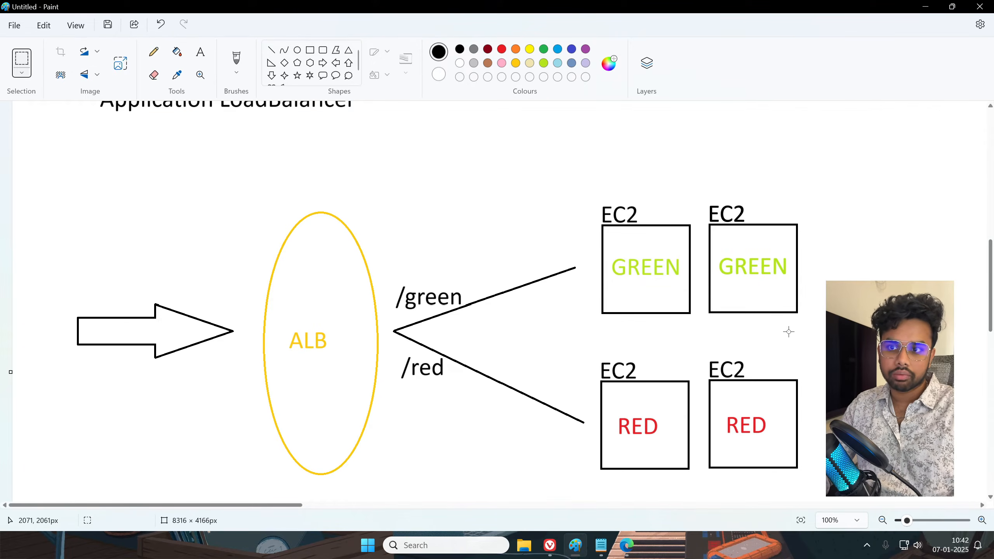
Place a third copy of the GREEN EC2 square centred above the green pair
drag(701, 198, 806, 327)
drag(764, 289, 706, 171)
scroll(795, 263, up, 3)
mouse_move(696, 222)
mouse_down()
mouse_move(692, 204)
mouse_move(694, 217)
mouse_up()
click(752, 368)
Place a third copy of the RED EC2 square centred below the red pair, and check the whole arrangement
scroll(752, 368, down, 6)
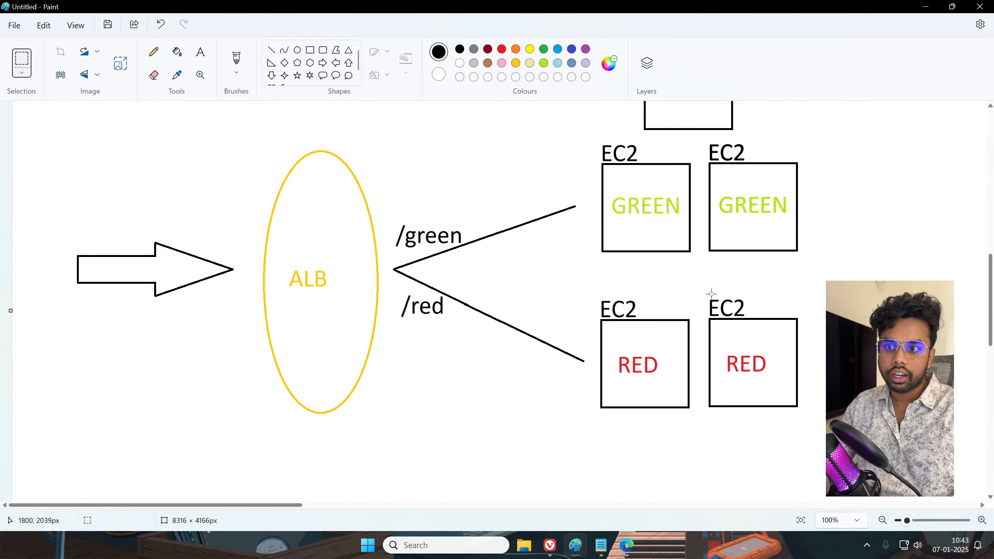
drag(702, 293, 804, 422)
drag(740, 365, 690, 479)
click(813, 446)
scroll(814, 447, down, 6)
scroll(760, 388, up, 12)
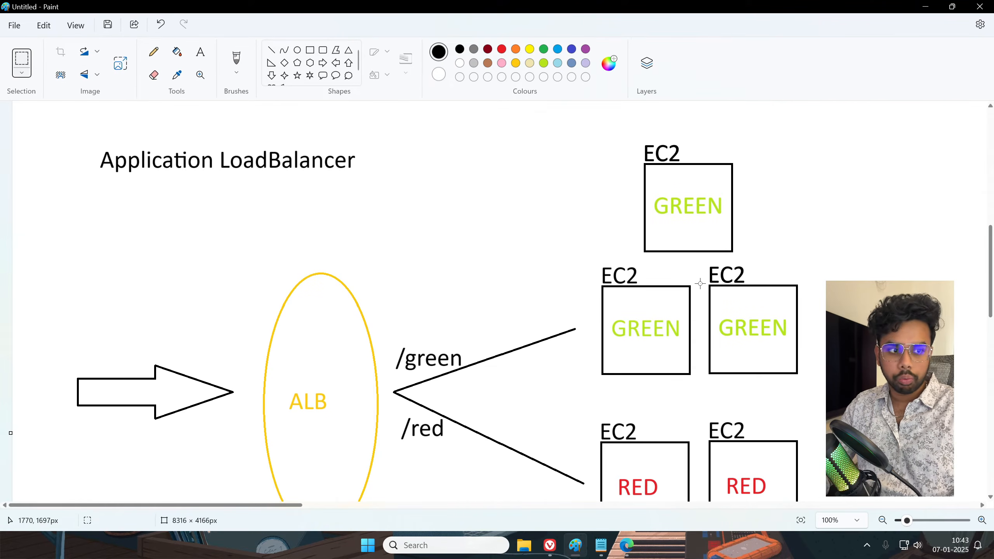
scroll(699, 283, down, 12)
scroll(705, 295, up, 9)
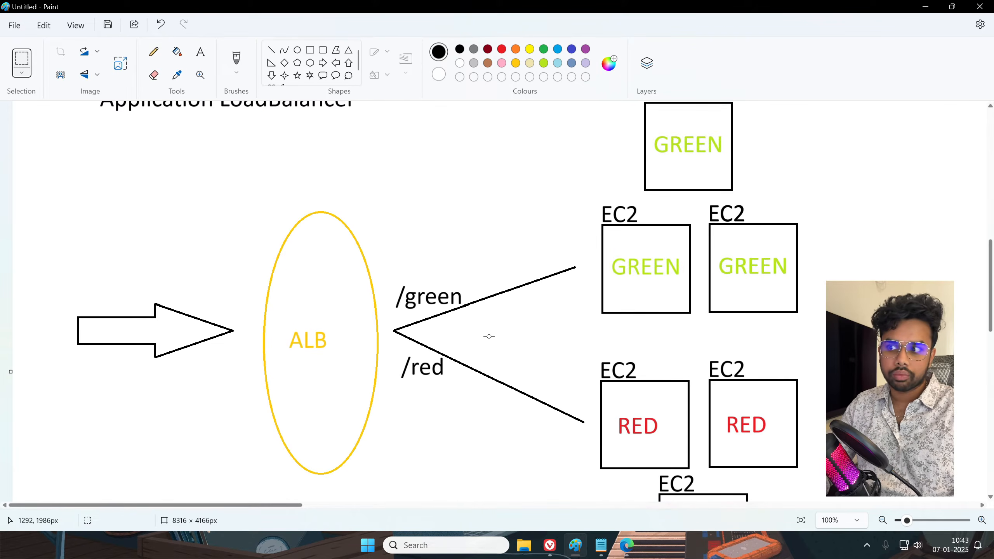
scroll(627, 287, down, 9)
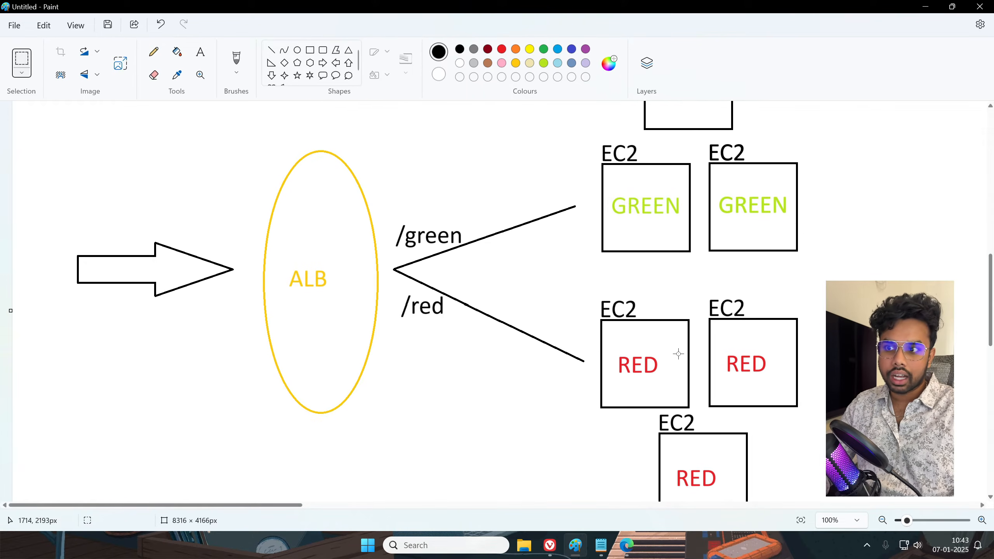
scroll(664, 345, up, 3)
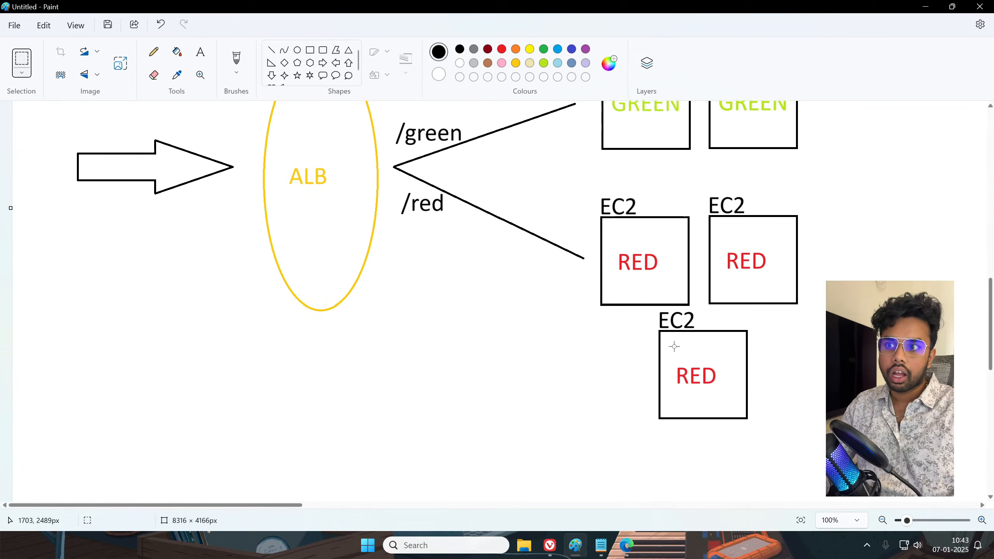
Draw a brown rounded rectangle, about 618 × 652 px, enclosing the three RED EC2 squares
click(322, 50)
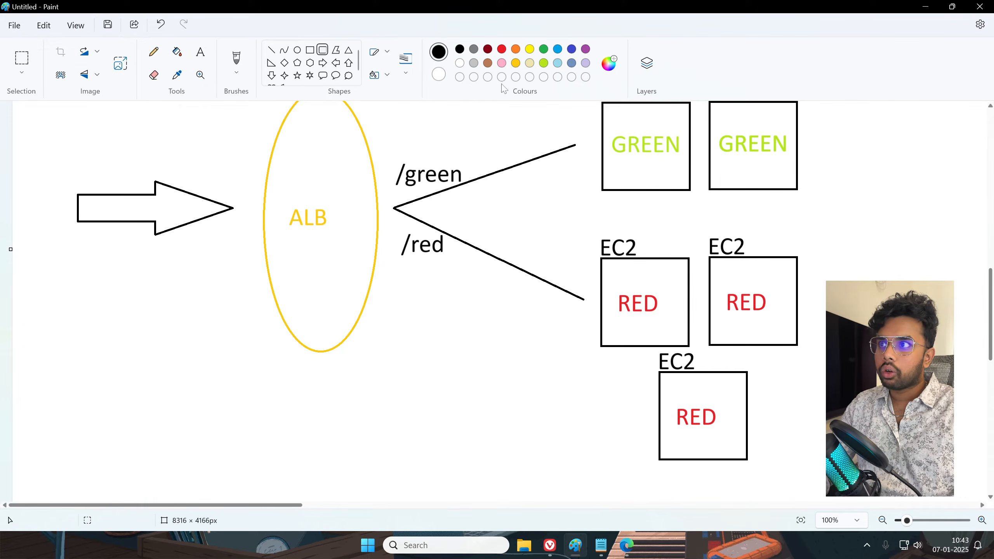
click(487, 62)
drag(586, 226, 826, 479)
drag(747, 424, 745, 413)
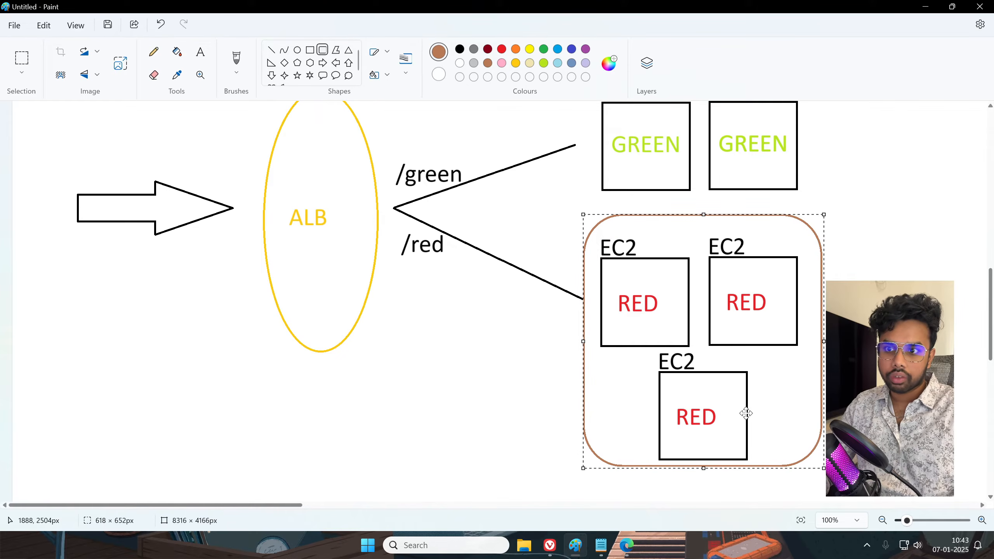
click(391, 395)
Add the brown text RED TG near the lower-left corner of the rounded rectangle around the RED squares
click(200, 51)
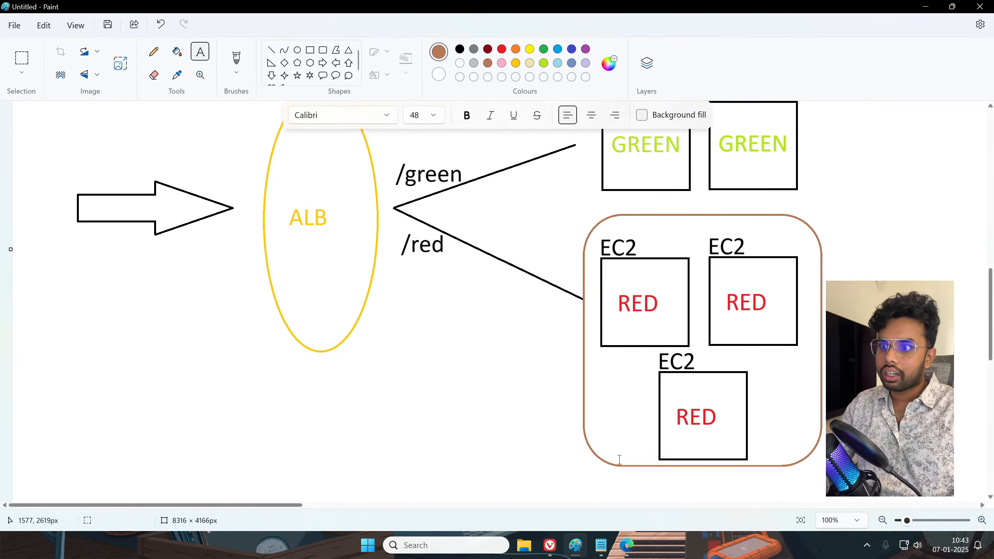
click(512, 455)
text(RED TG)
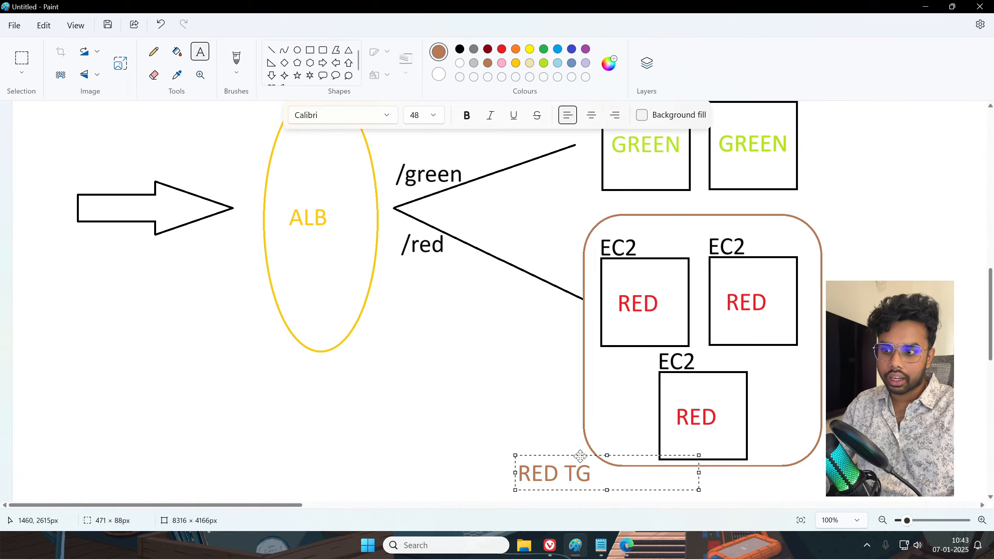
drag(580, 456, 579, 440)
click(665, 389)
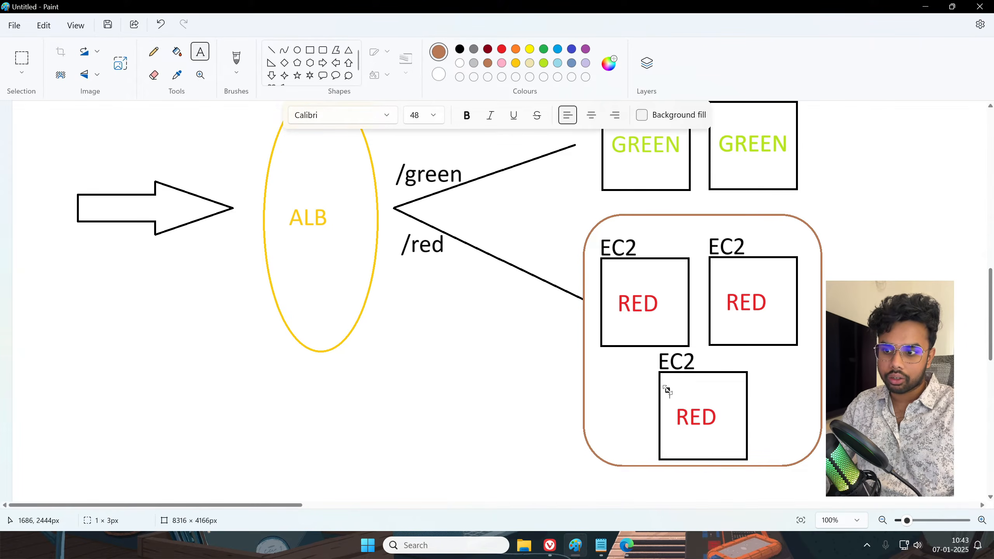
scroll(666, 384, up, 3)
scroll(663, 347, down, 3)
scroll(661, 344, up, 3)
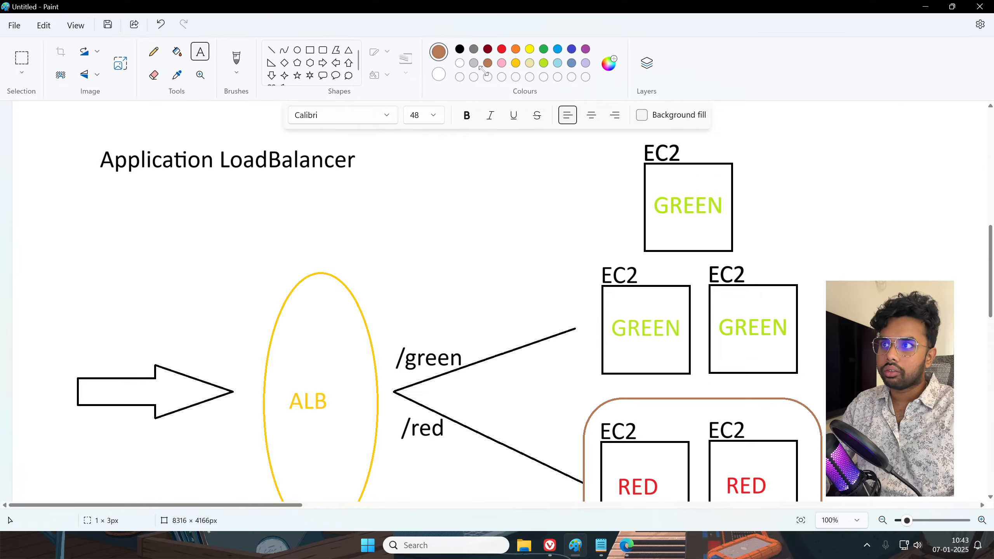
Draw a brown rounded rectangle, about 658 × 688 px, enclosing the three GREEN EC2 squares
scroll(645, 227, up, 2)
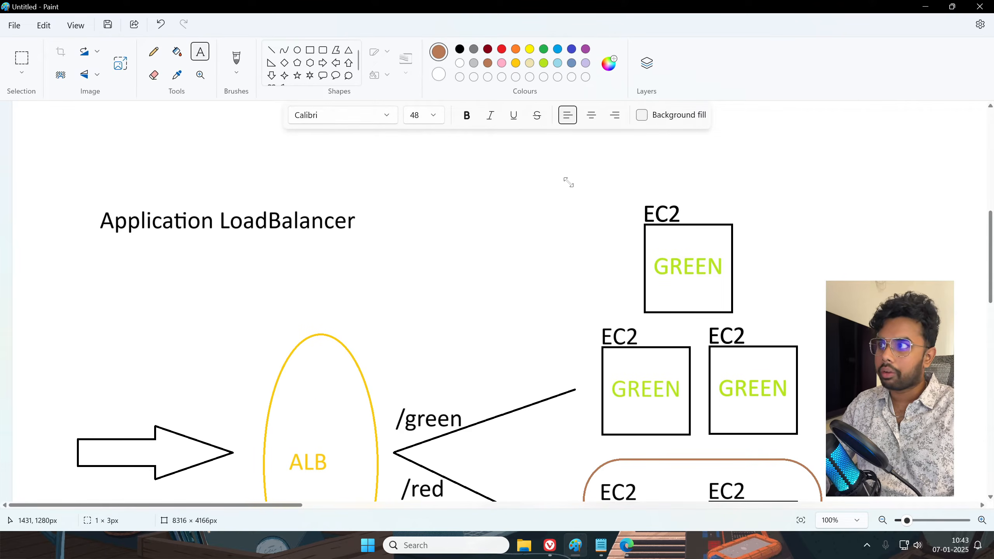
click(323, 50)
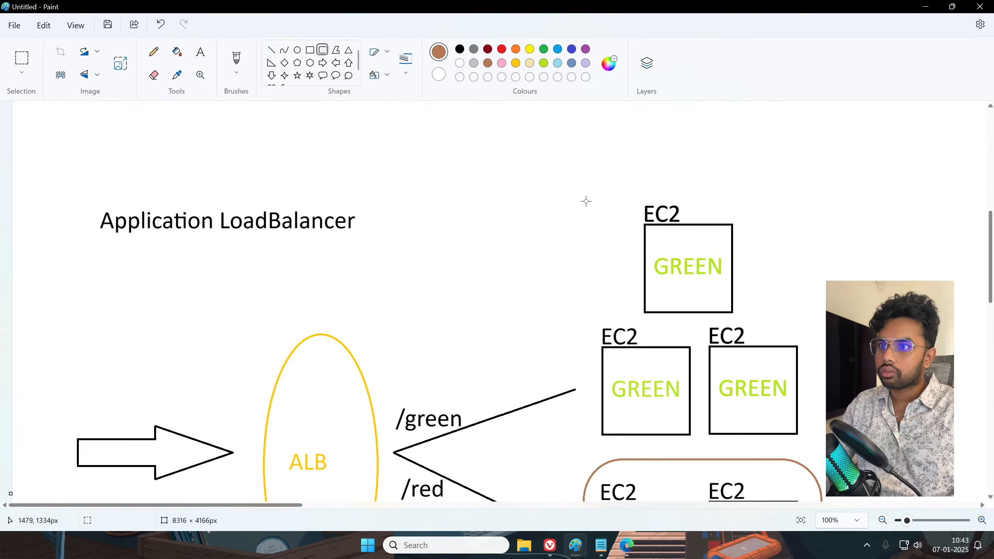
drag(580, 182, 836, 451)
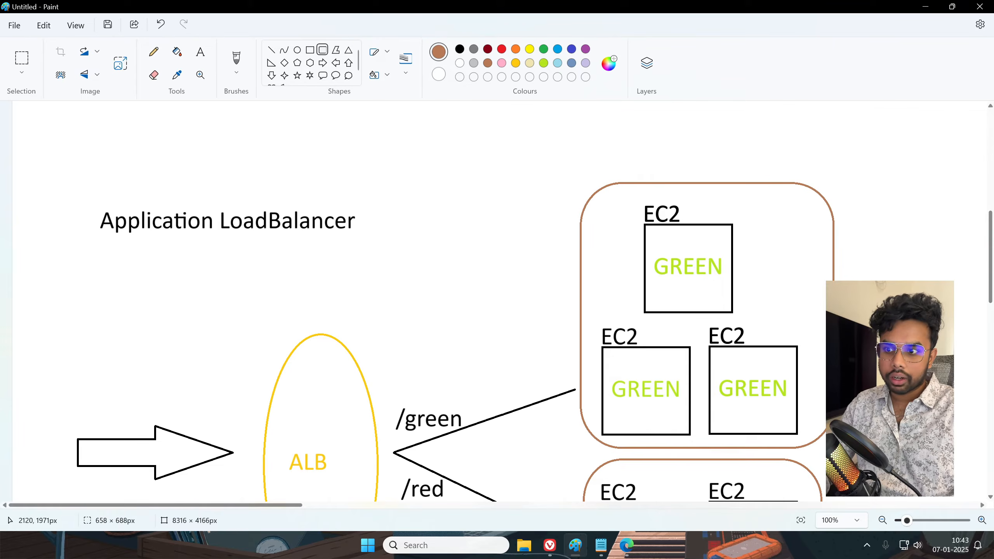
click(458, 334)
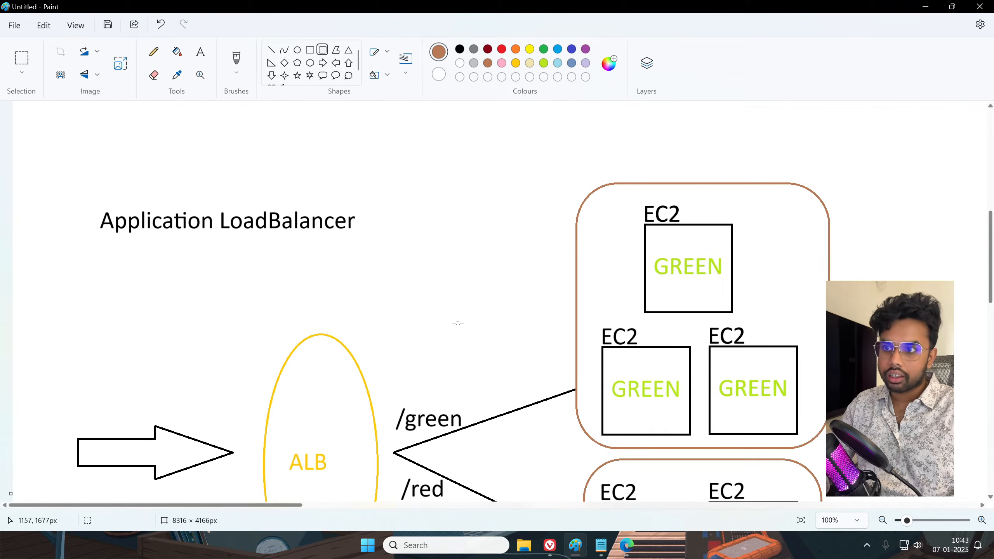
Add the brown text Green TG near the upper-left corner of the rounded rectangle around the GREEN squares
click(199, 52)
scroll(435, 424, down, 3)
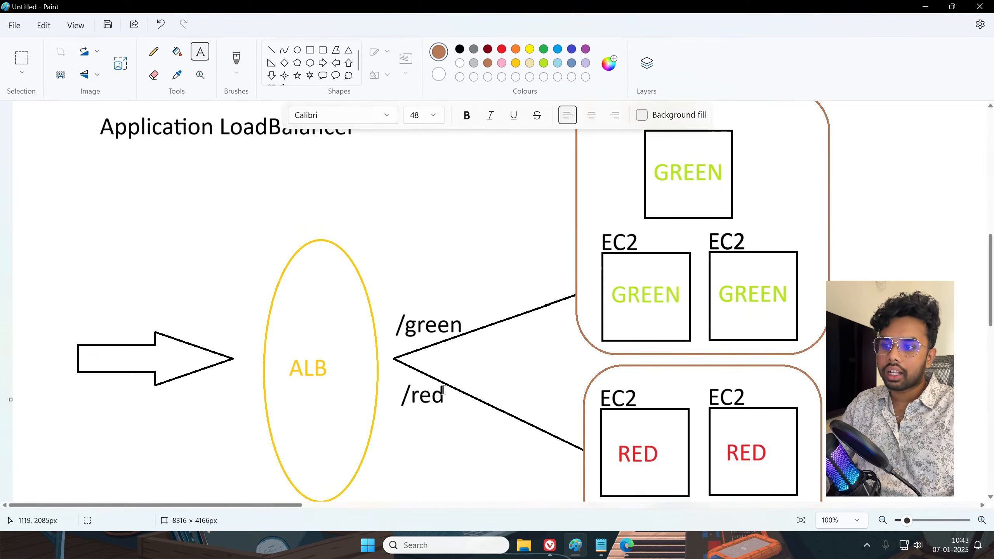
scroll(740, 250, down, 3)
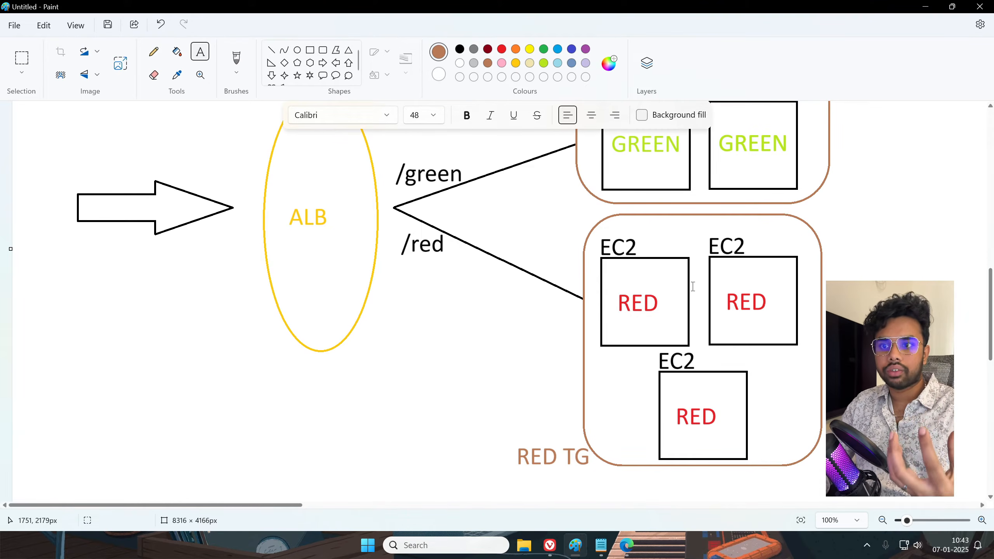
scroll(692, 286, up, 7)
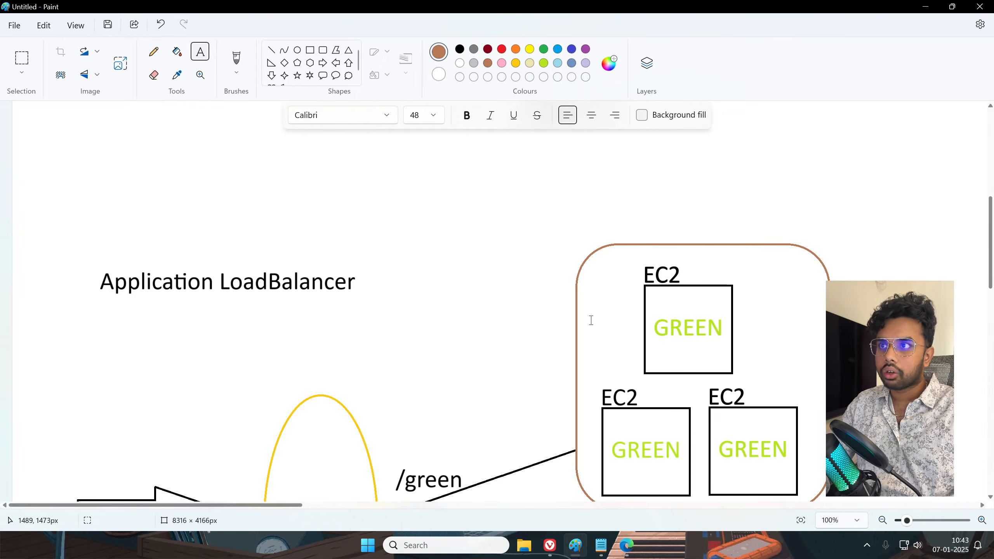
scroll(590, 317, down, 10)
scroll(591, 314, up, 10)
scroll(573, 248, up, 1)
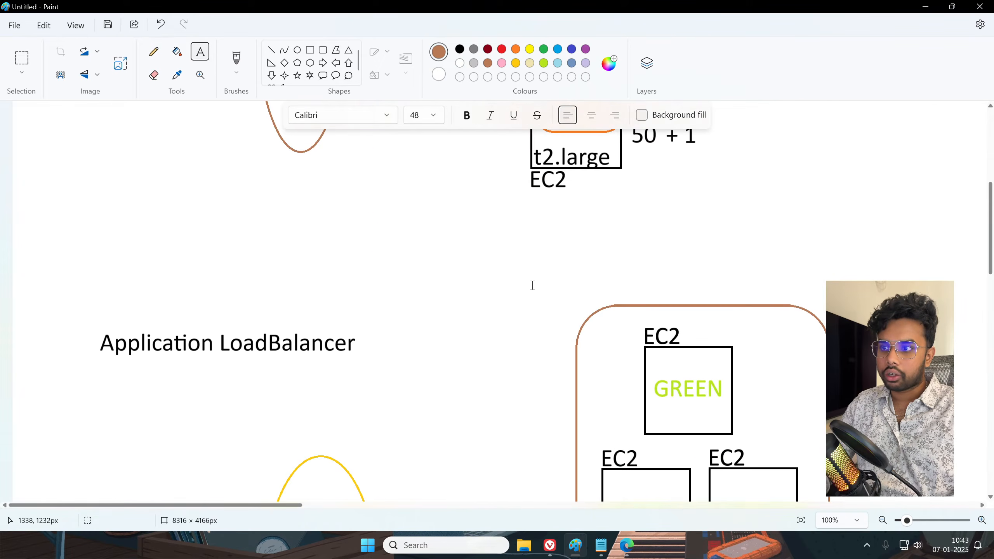
click(531, 285)
text(Greeb)
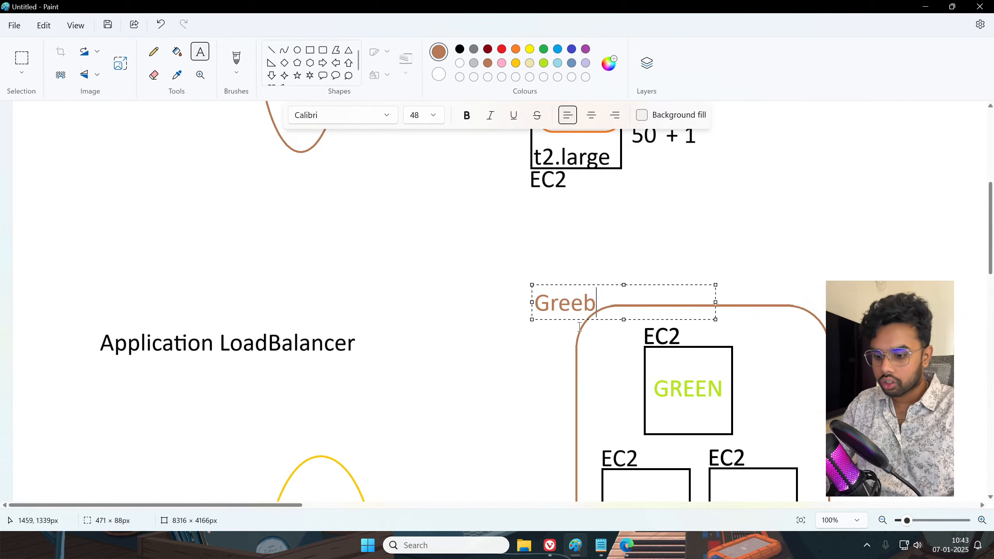
key(BackSpace)
text(n TG)
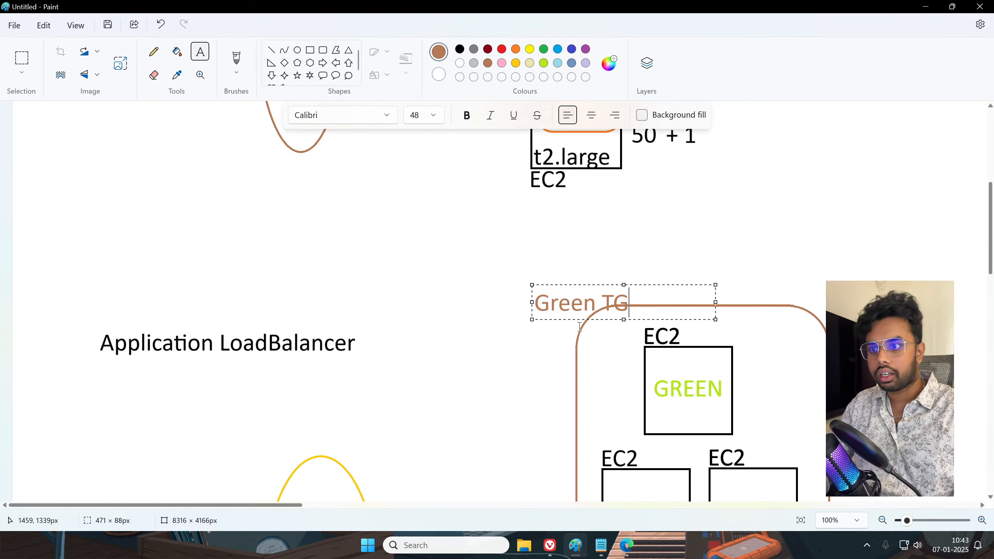
drag(578, 319, 534, 327)
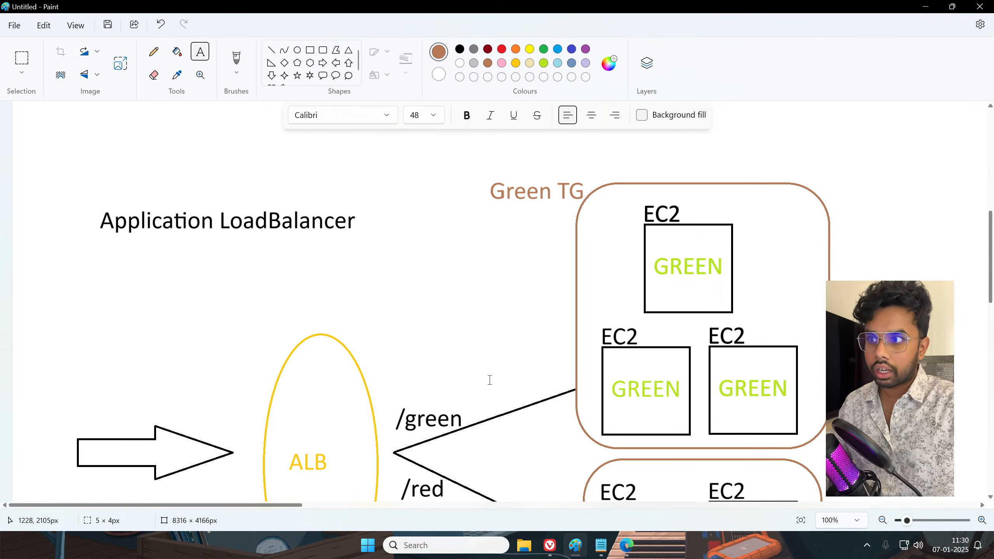
scroll(490, 379, down, 5)
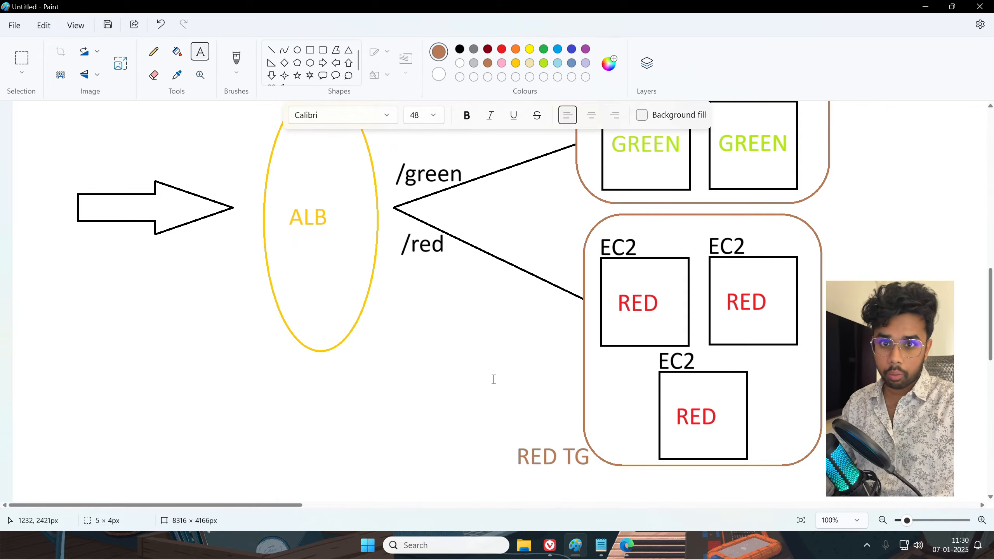
scroll(529, 315, up, 4)
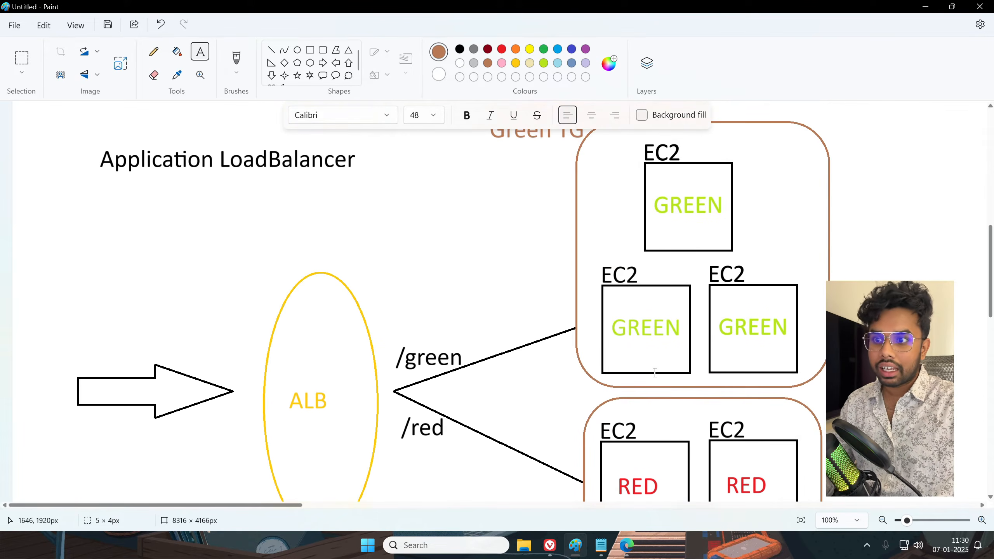
scroll(655, 372, down, 4)
Switch to the AWS console in the browser, terminate the EC2-Green and EC2-Red instances, and clear the selection
click(549, 545)
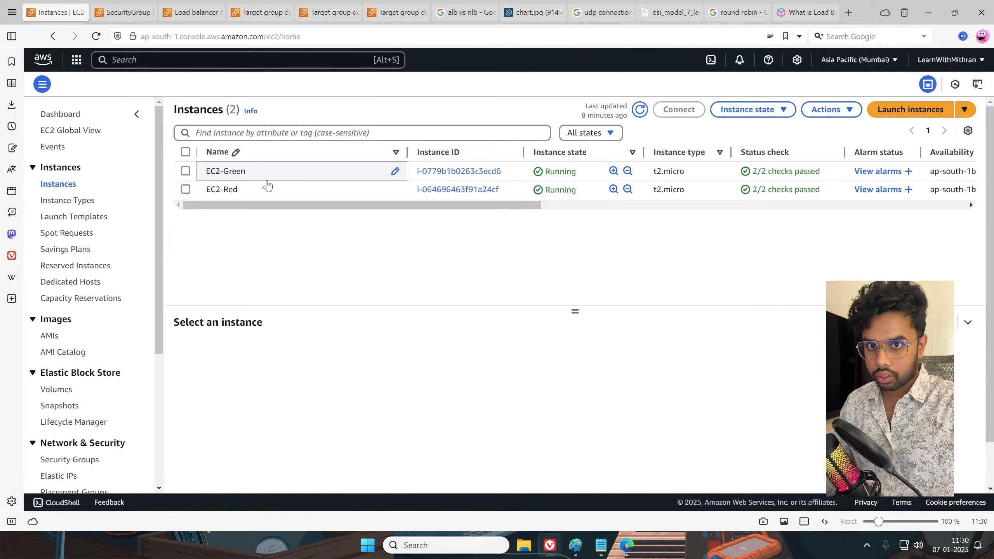
click(186, 171)
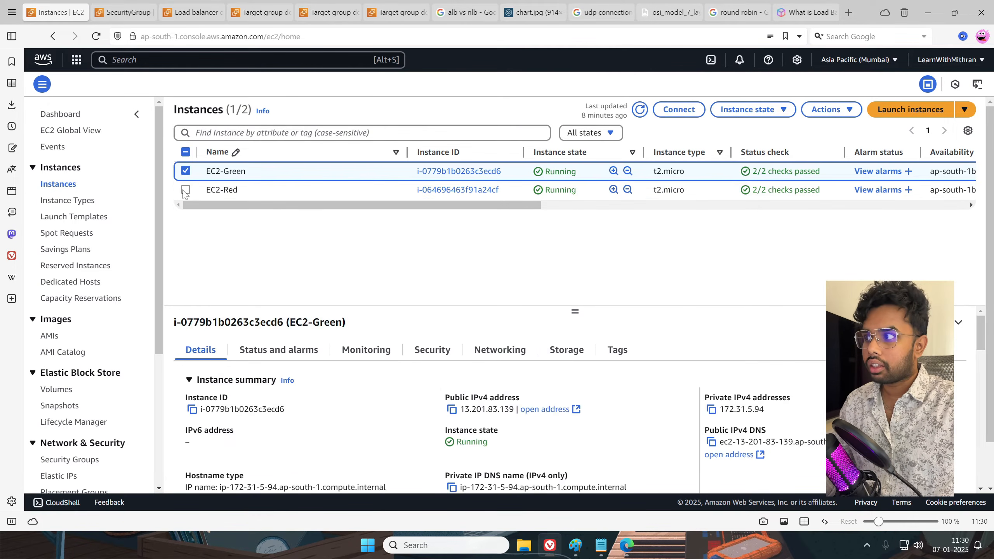
click(185, 190)
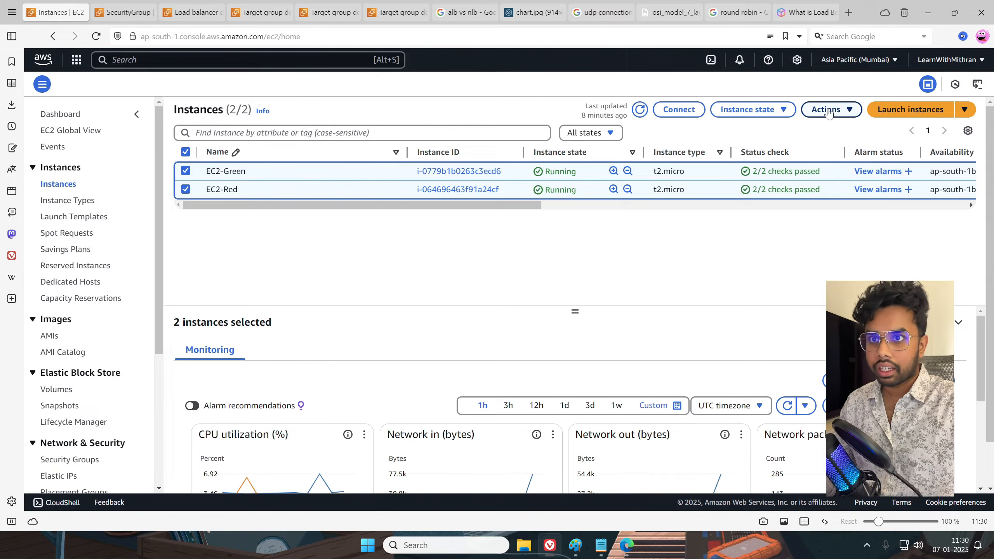
click(747, 110)
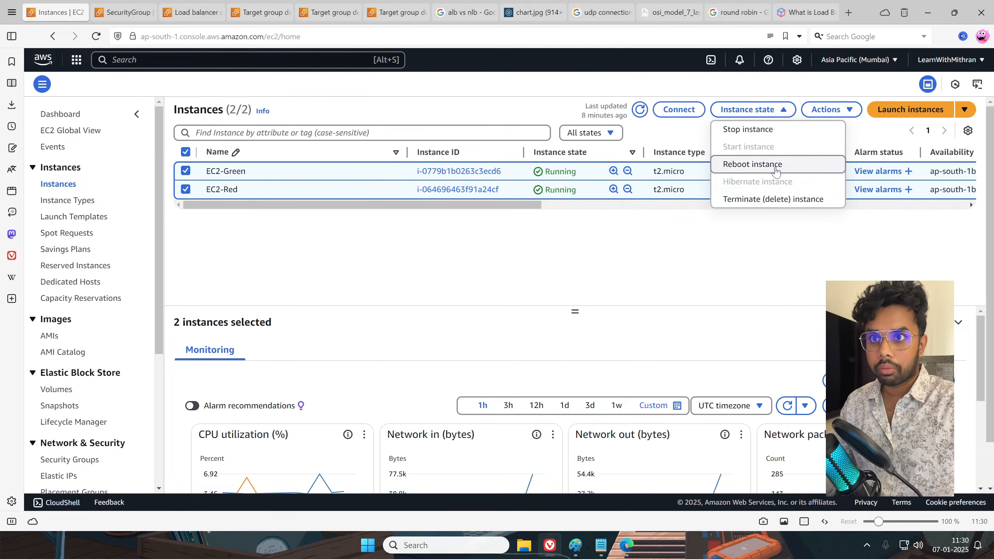
click(777, 198)
click(746, 382)
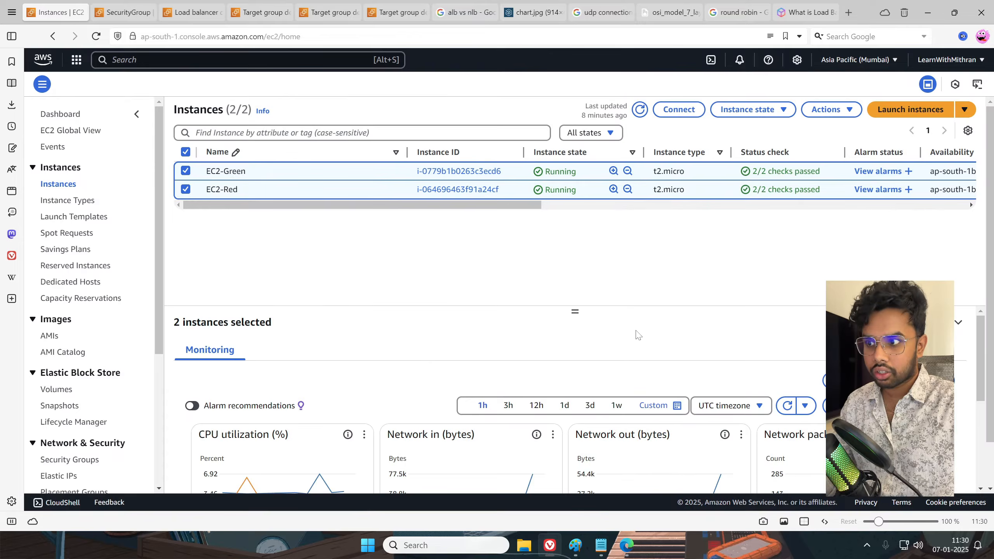
click(960, 109)
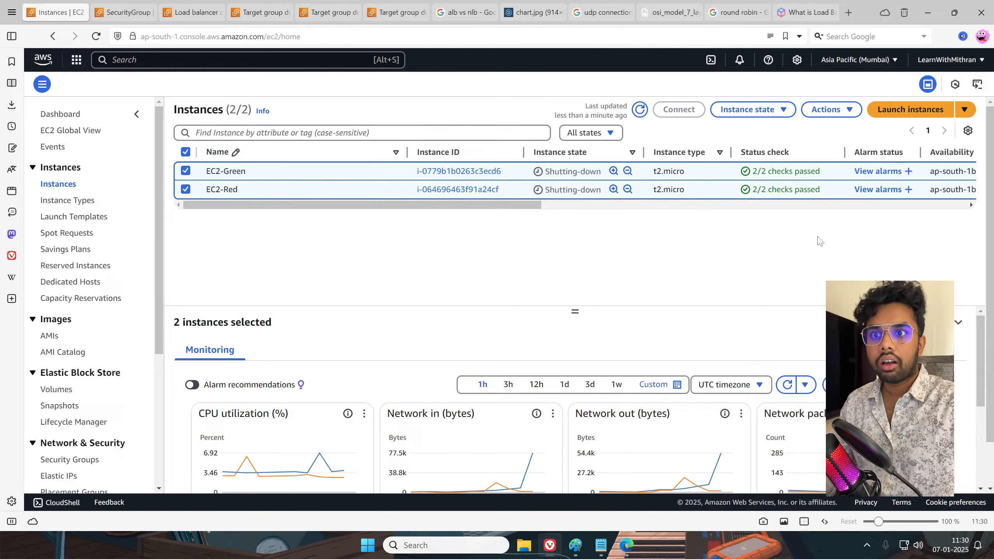
click(186, 170)
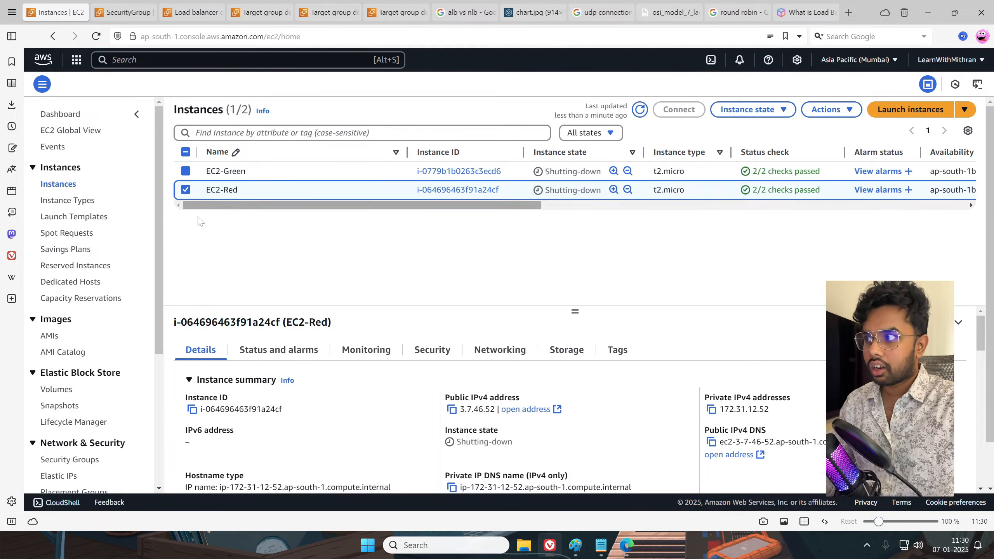
click(186, 189)
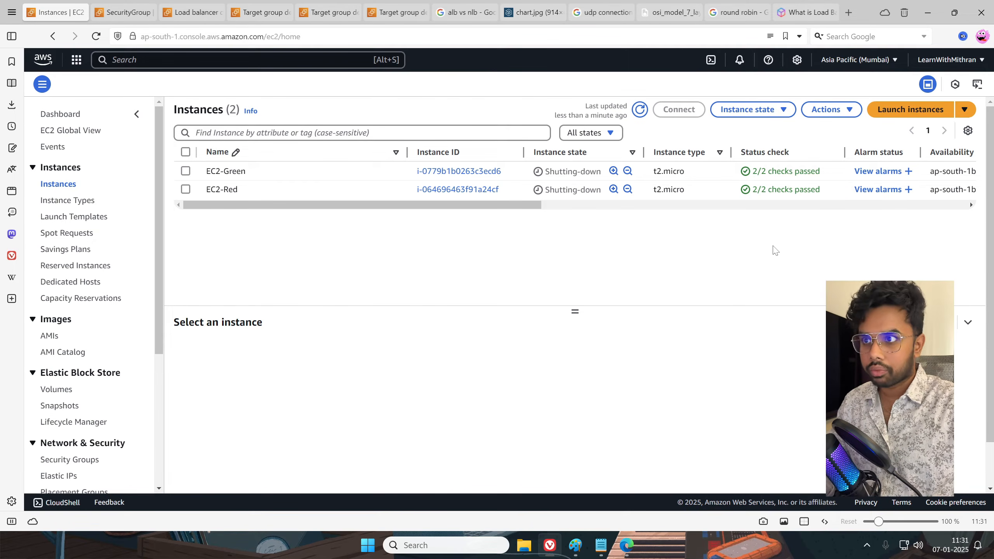
Start launching a new instance named Green-EC2 with the Amazon Linux 2 AMI (HVM) - Kernel 5.10, SSD Volume Type image
click(910, 110)
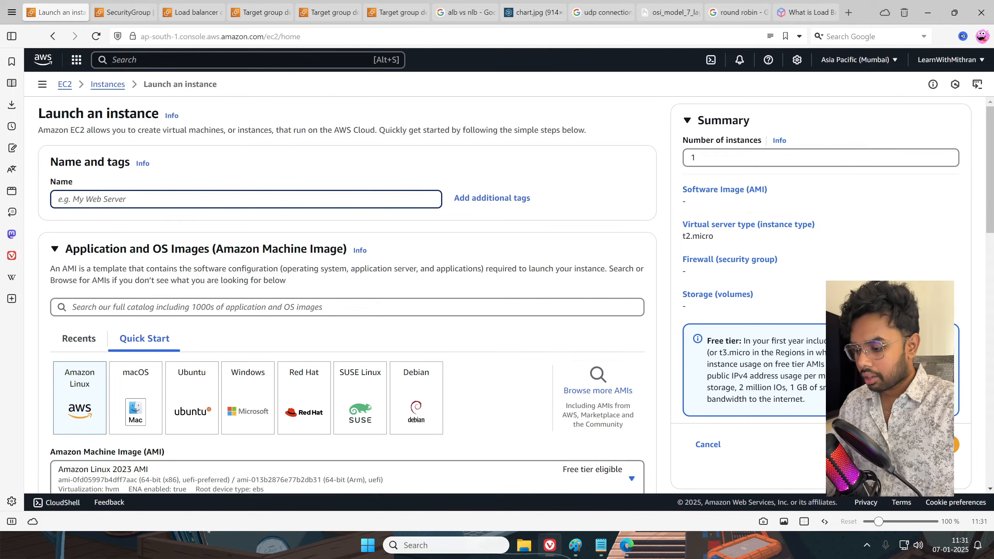
text(Green-EC2)
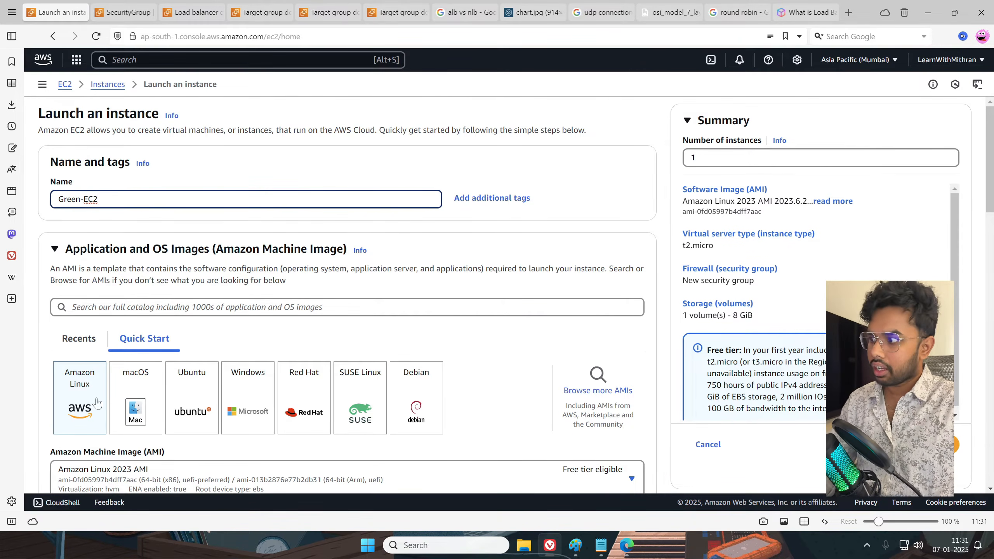
scroll(134, 385, down, 4)
click(182, 314)
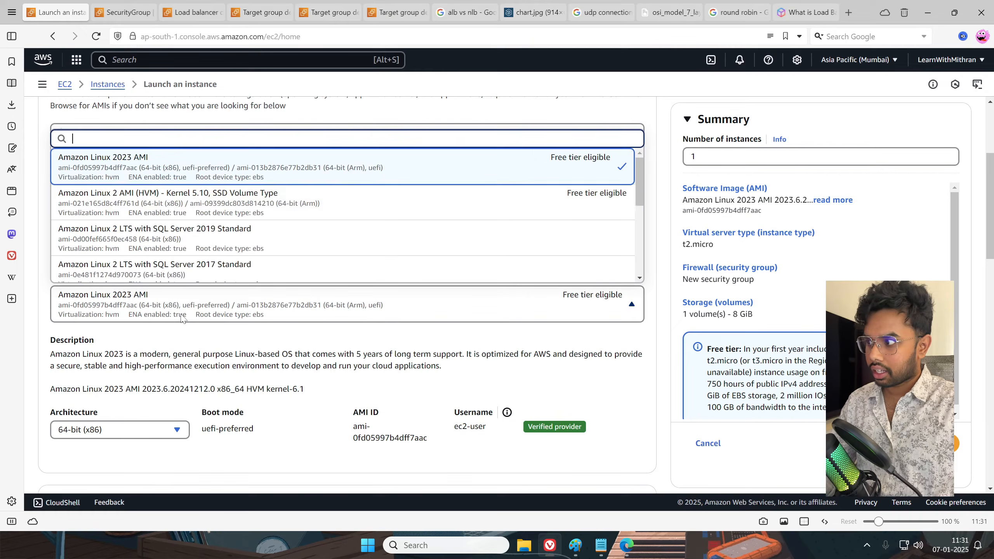
click(186, 200)
Choose the login key pair option for the new Green-EC2 instance
scroll(429, 341, down, 3)
scroll(428, 340, down, 8)
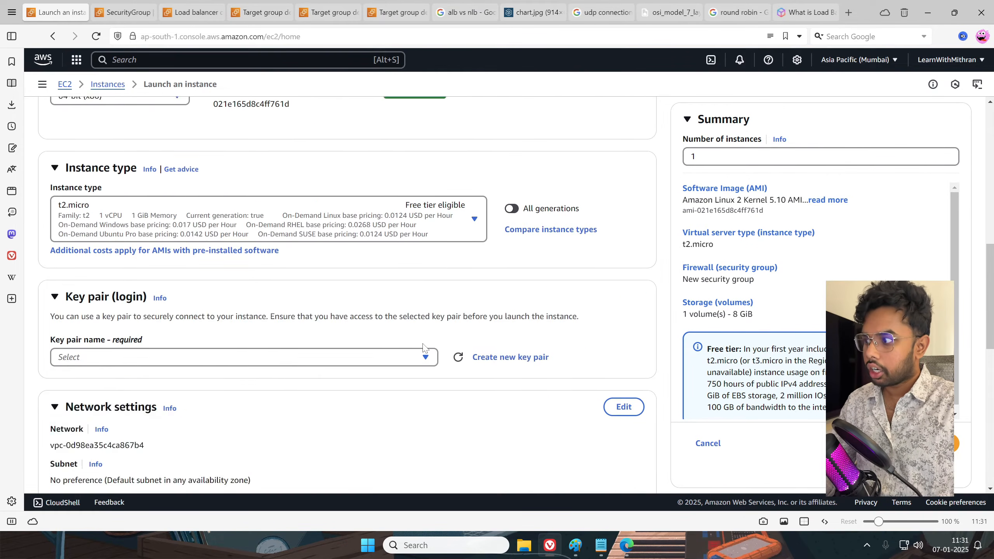
click(190, 240)
click(188, 299)
Assign the existing security group Linux-SG to the new instance
scroll(186, 304, down, 4)
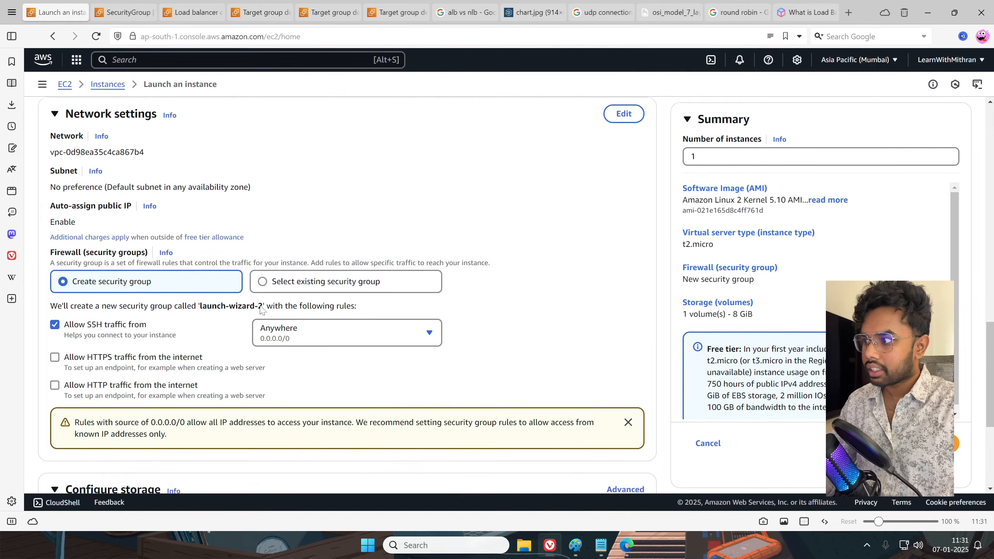
click(284, 284)
click(251, 322)
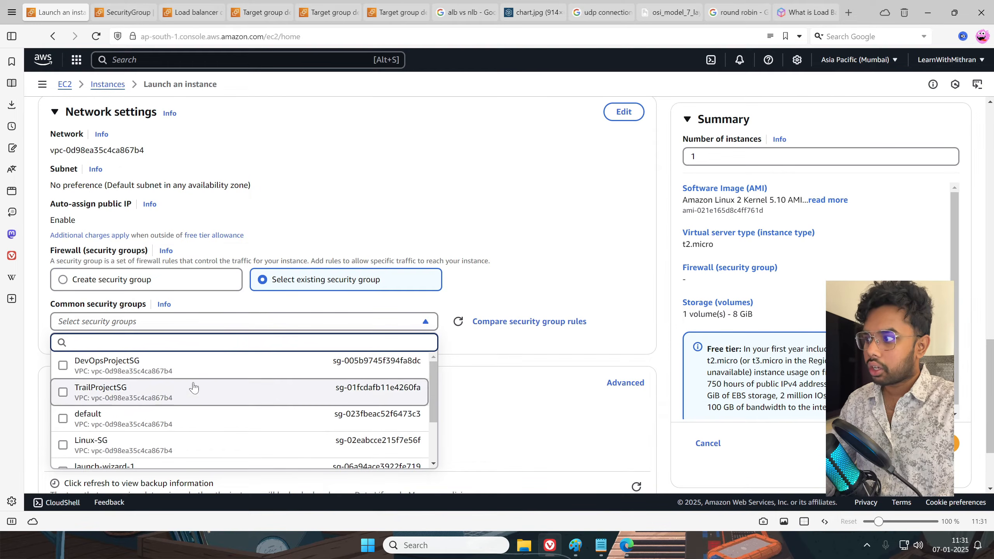
scroll(152, 391, down, 3)
click(156, 375)
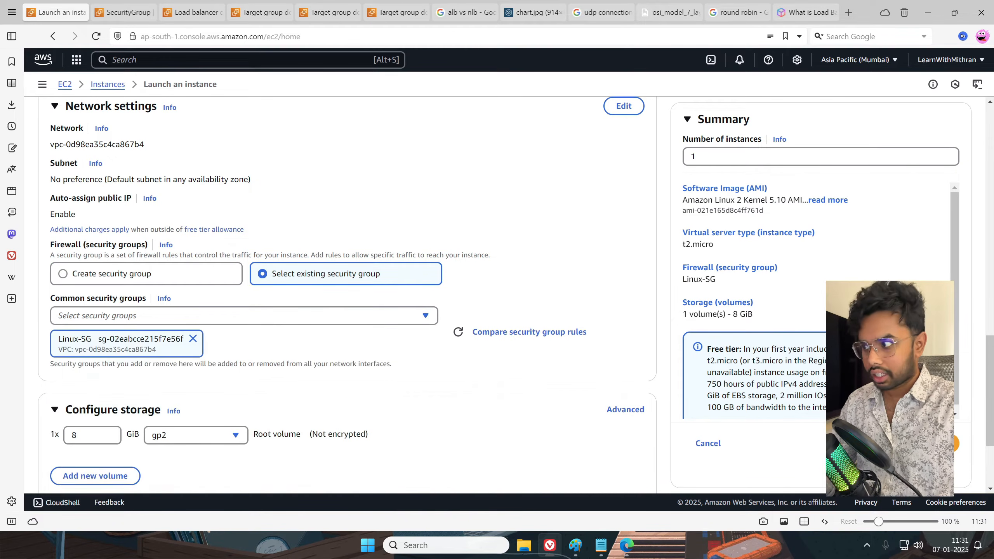
Expand the instance's advanced details and place the cursor in the empty user data field
scroll(266, 371, down, 4)
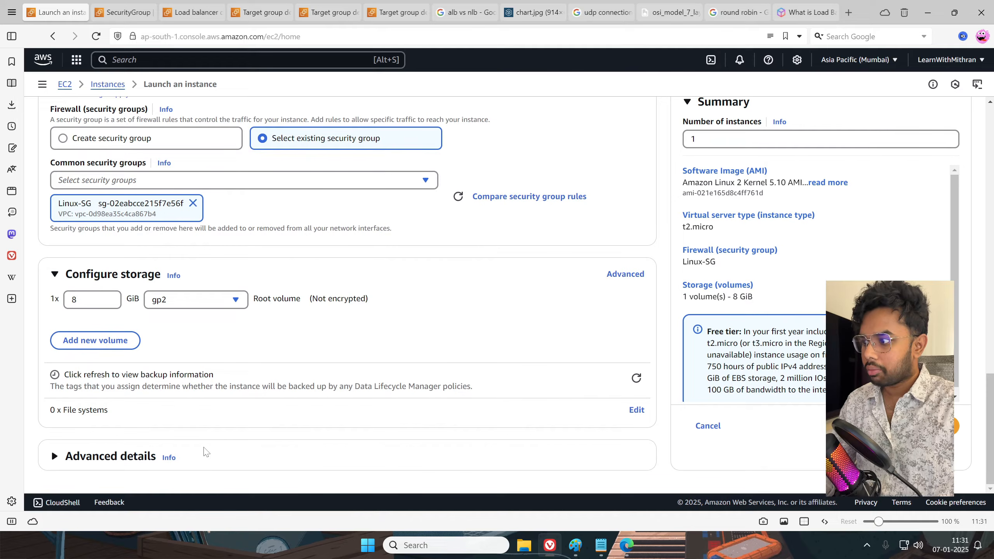
click(80, 460)
scroll(258, 423, down, 15)
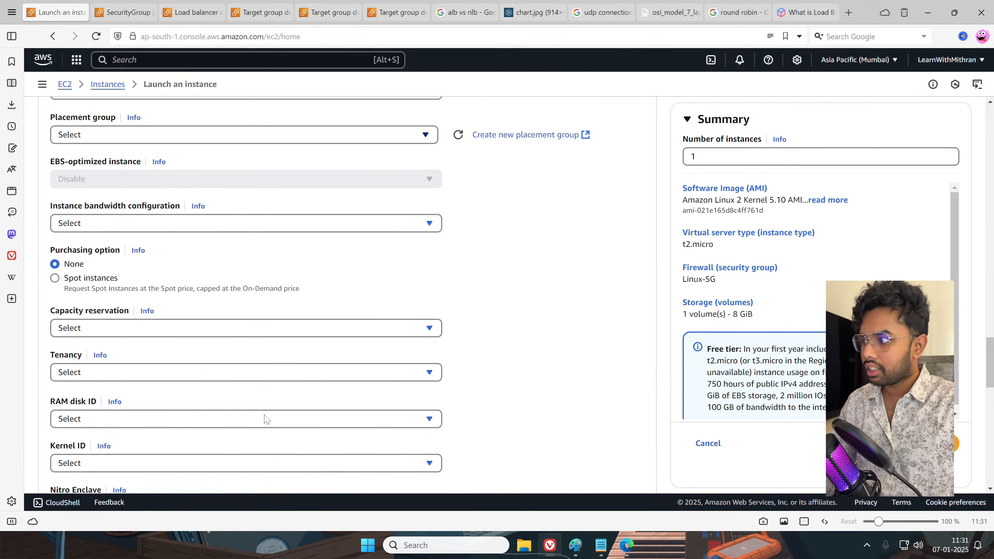
scroll(266, 407, down, 8)
click(266, 407)
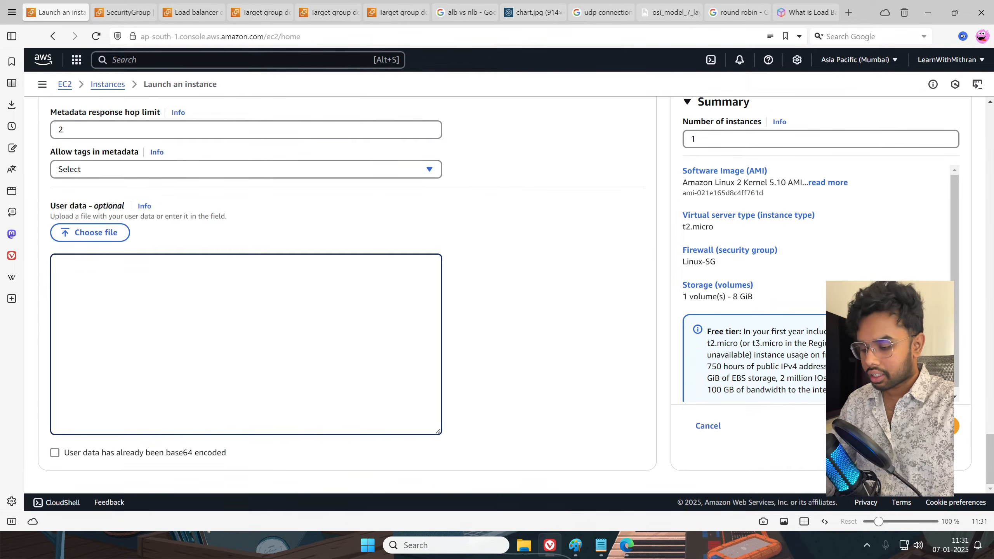
Switch to the Types of LoadBalancer AWS notes in Notepad and start a script below the host-based routing URLs with the line #!/bin/bash
click(600, 545)
scroll(191, 221, down, 3)
scroll(192, 221, up, 3)
scroll(192, 221, up, 1)
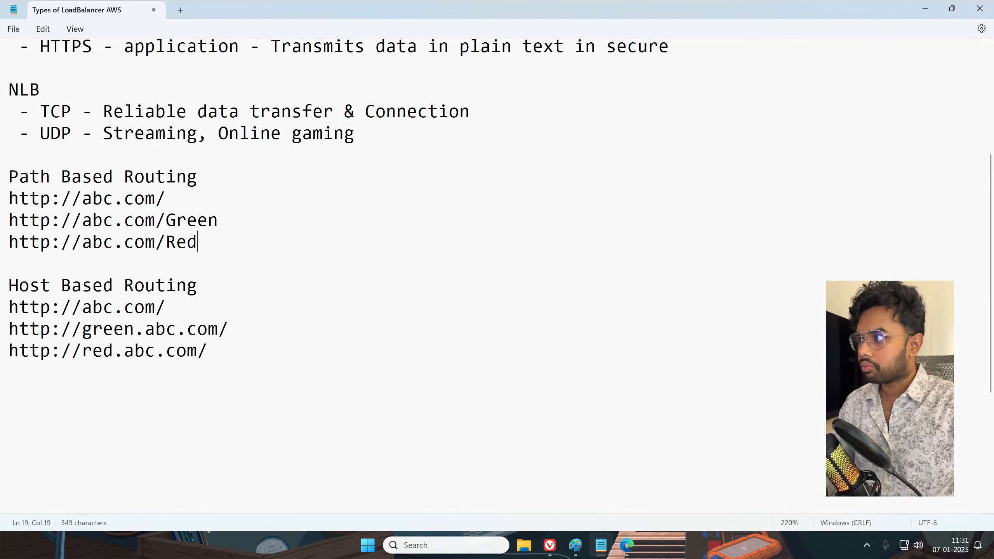
scroll(191, 222, down, 3)
click(188, 328)
key(Up)
key(Up)
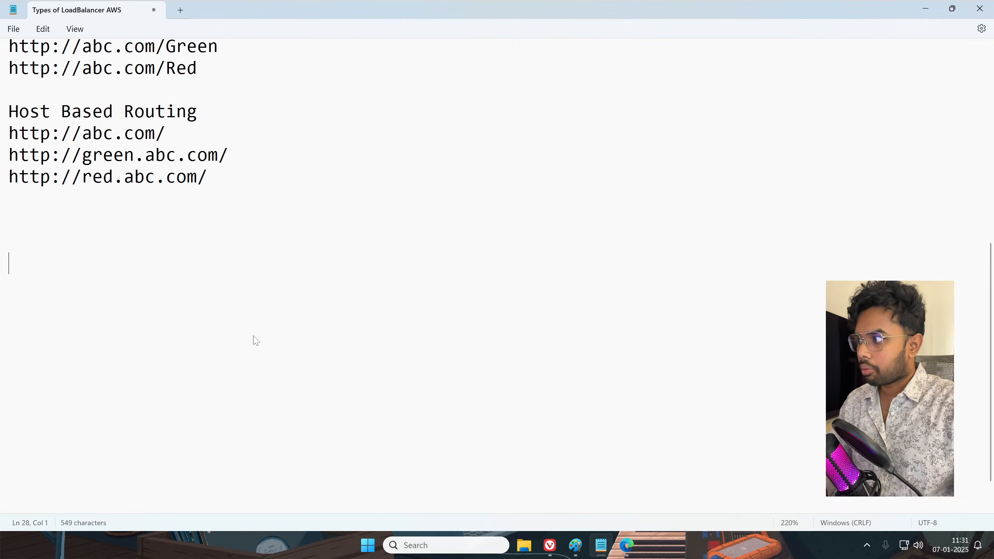
text(#!/bin)
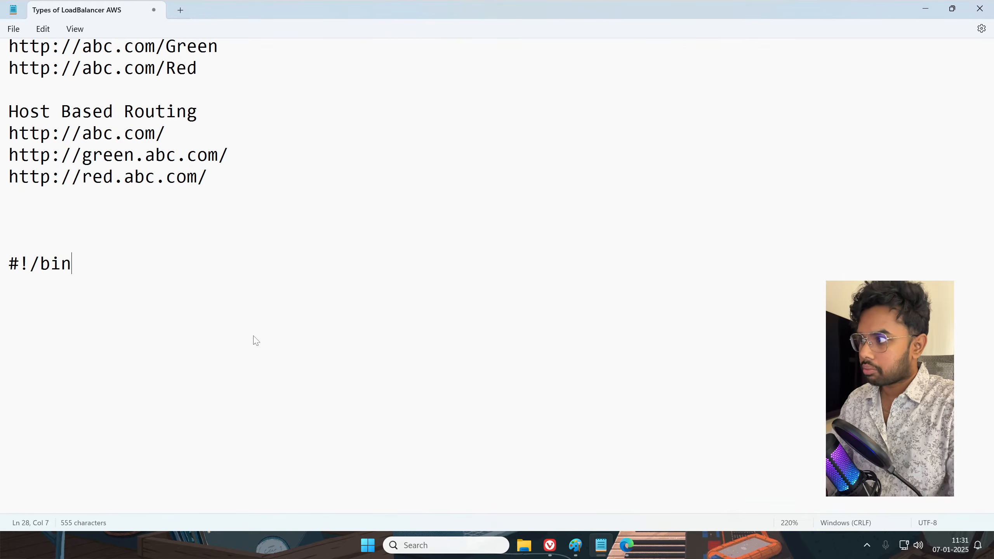
text(/bash)
key(Return)
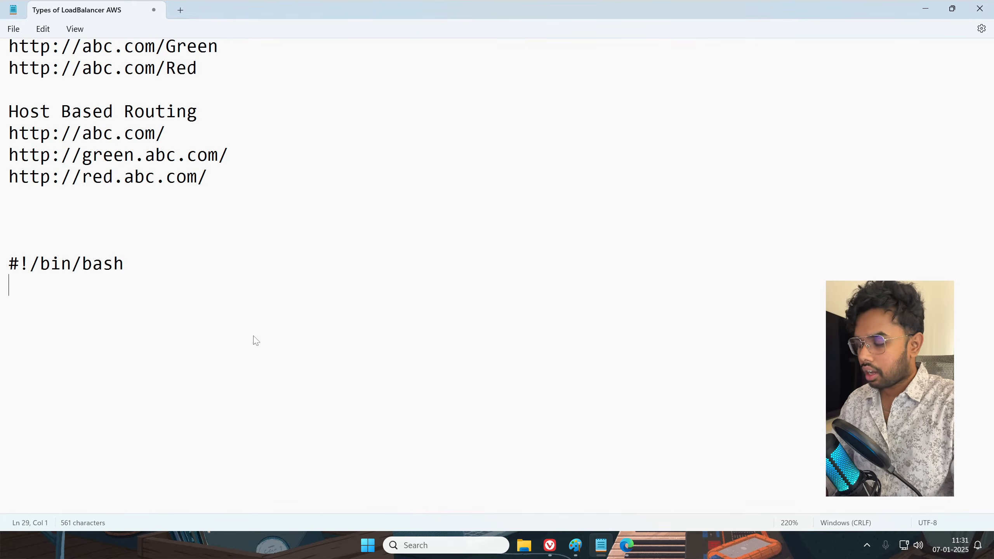
Add the script lines "yum install httpd -y" and "service httpd start" under the shebang
text(yu)
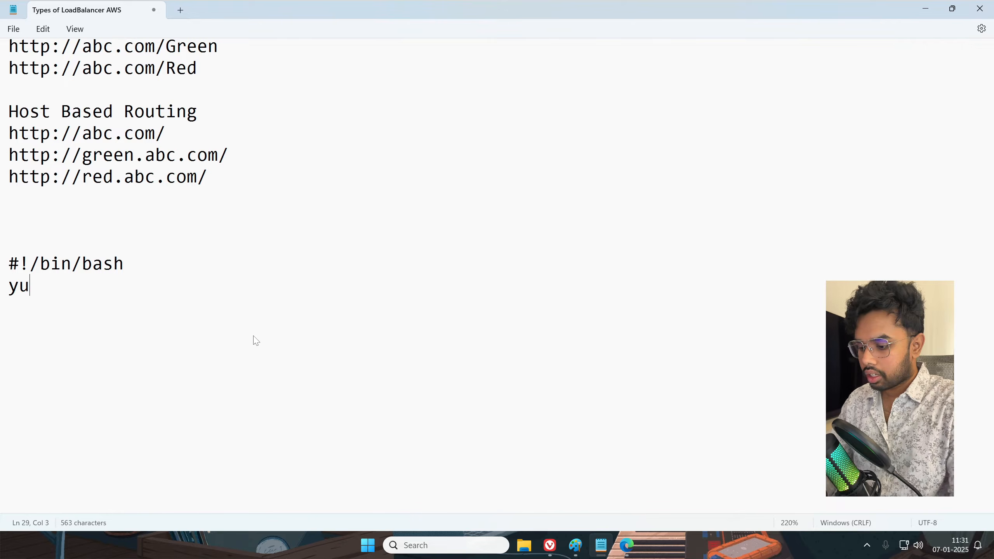
text(m install httpd )
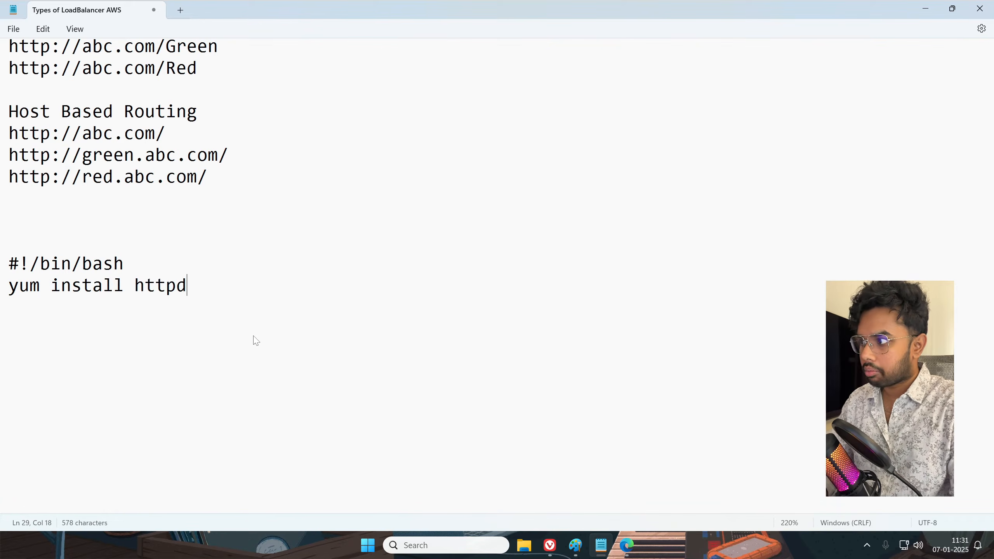
text(-y)
key(Return)
text(service )
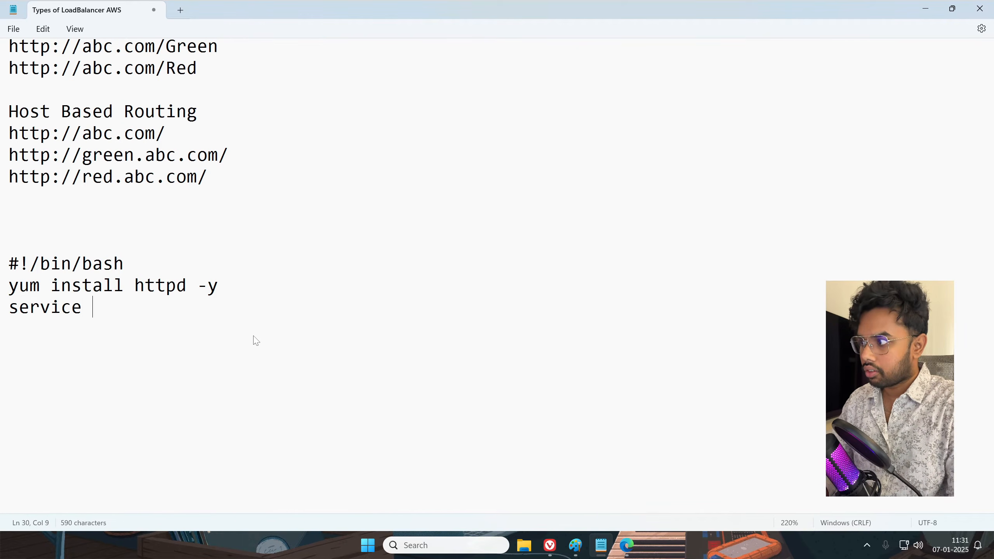
text(httpd start)
key(Return)
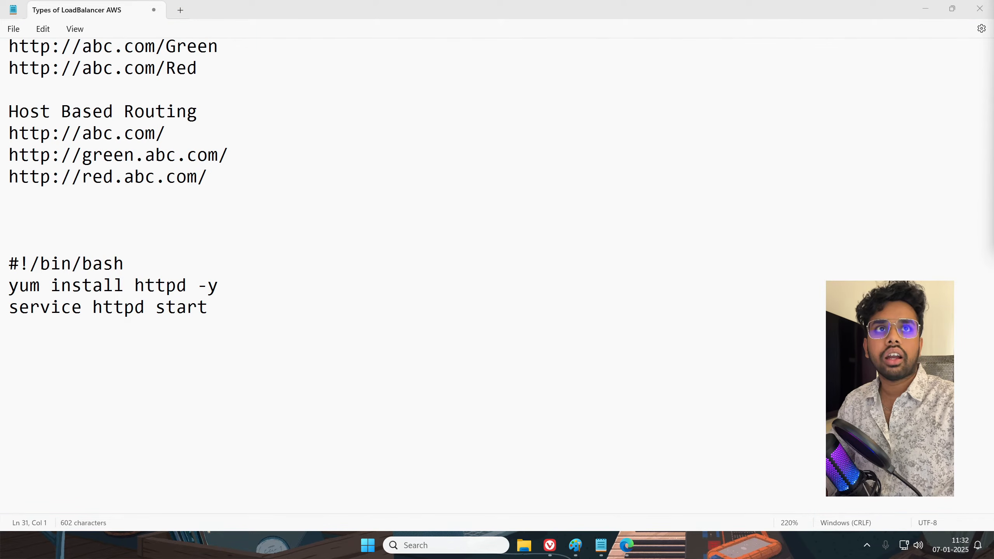
Add the script line echo "this is greens page" > /var/www/html/index.html below the service start command
click(208, 307)
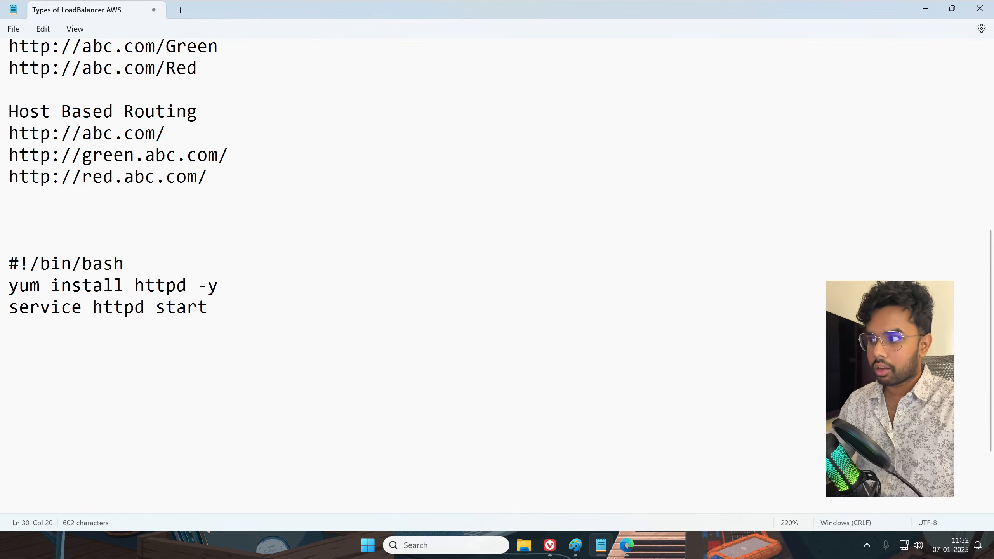
key(Return)
text(e)
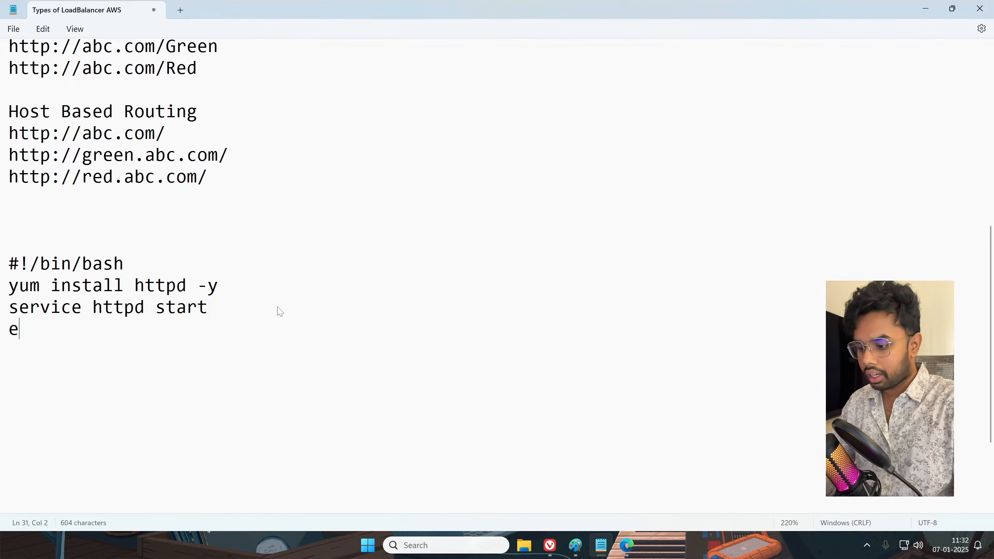
text(cho "")
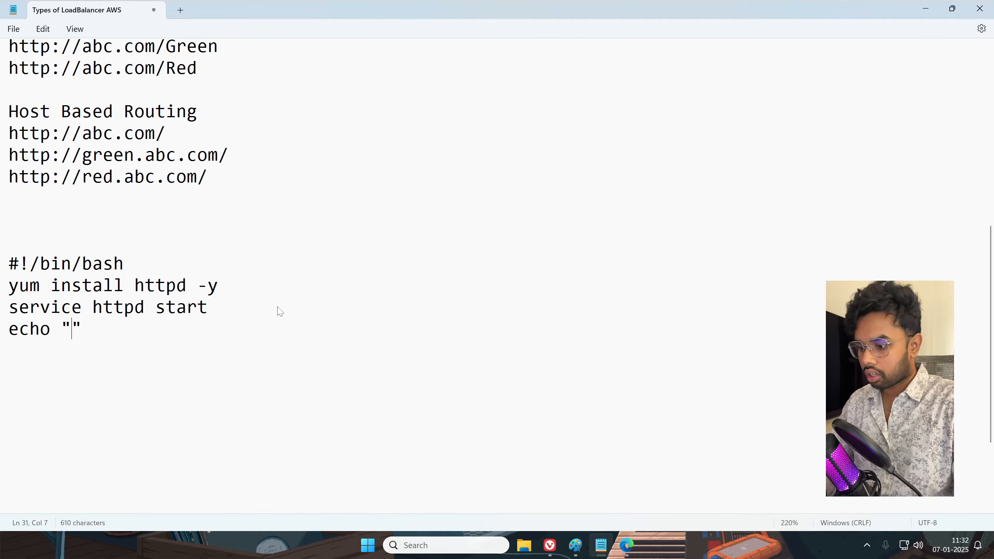
text(this is green)
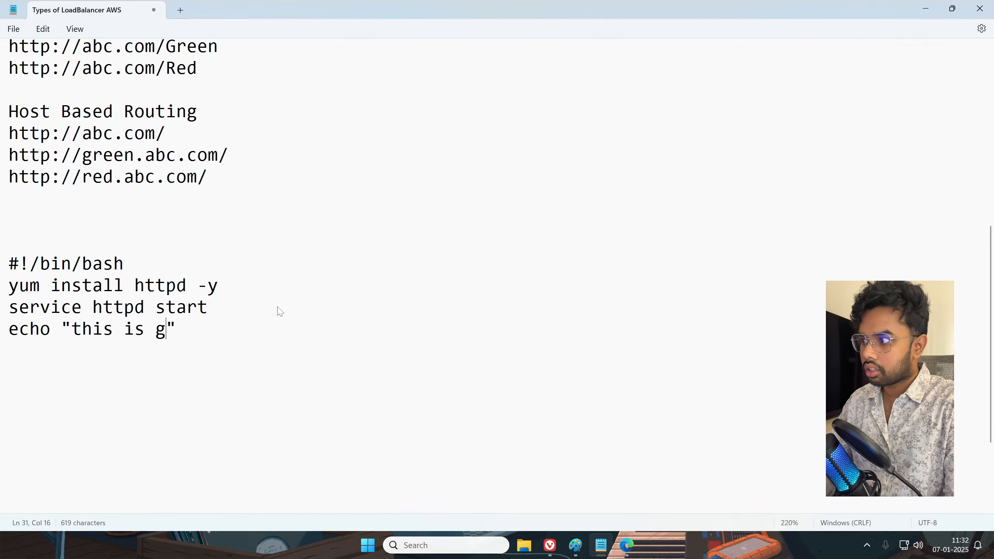
text(s page)
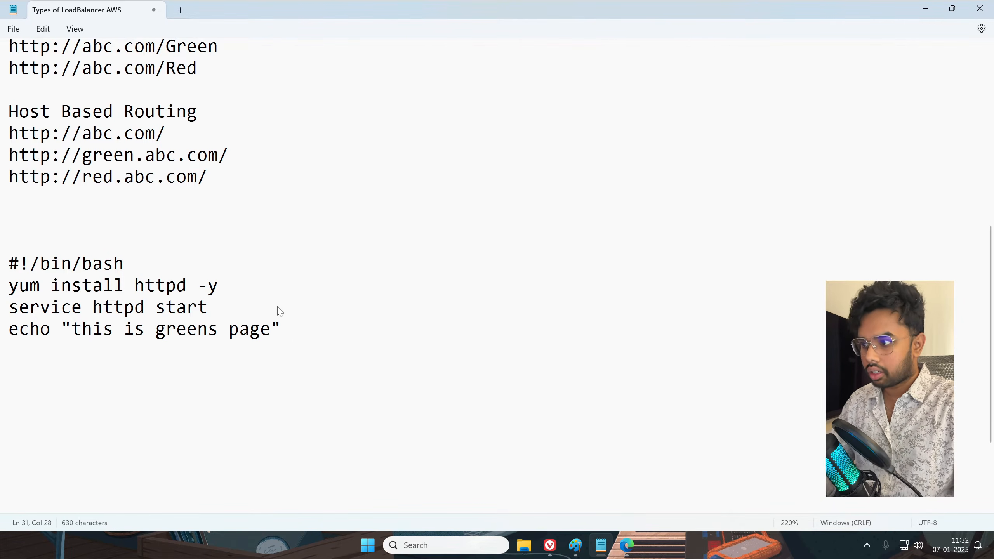
text( > /var/)
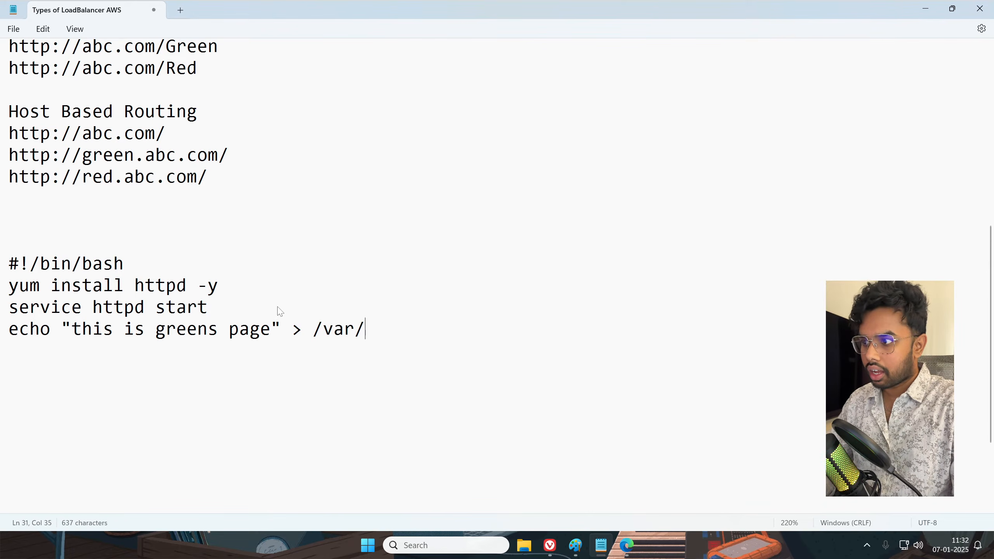
text(www/html)
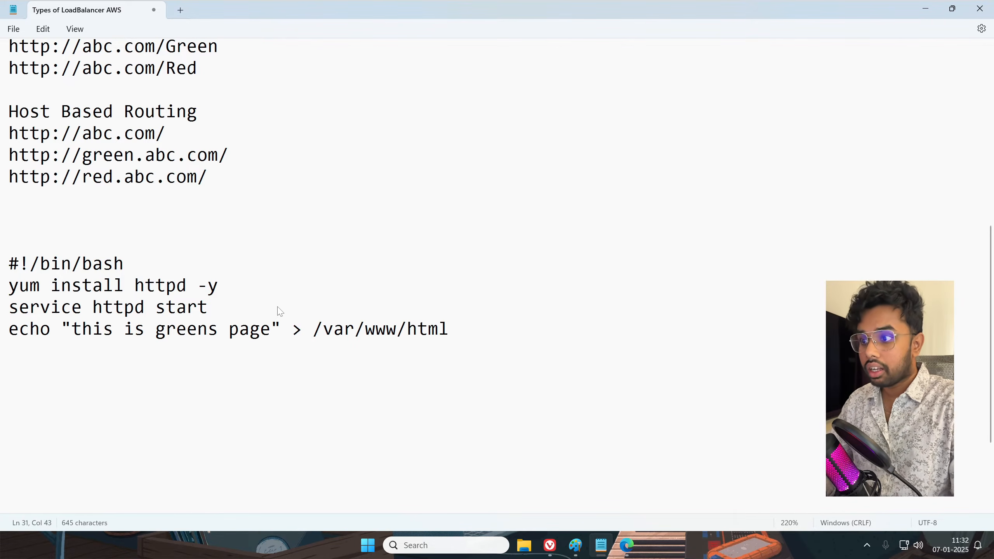
text(/index.)
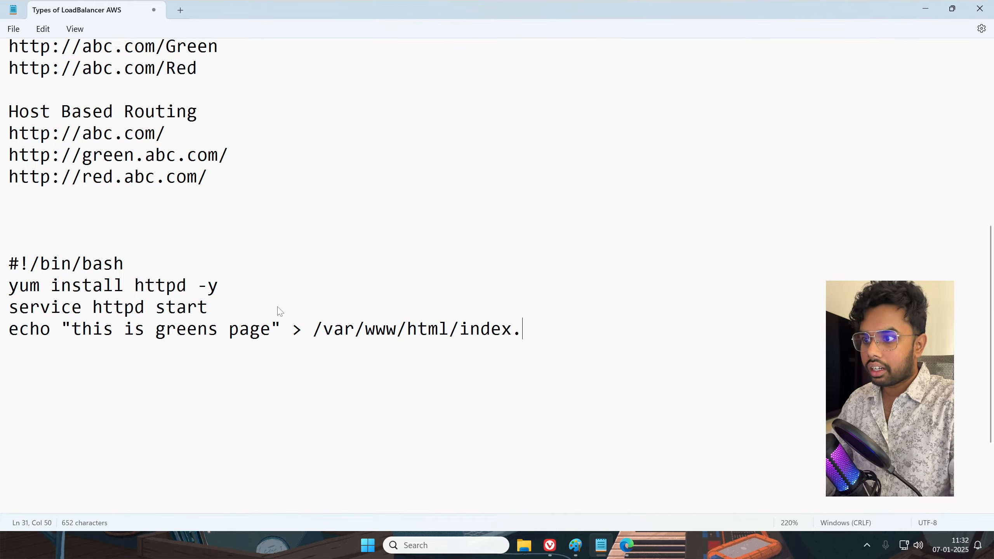
text(html)
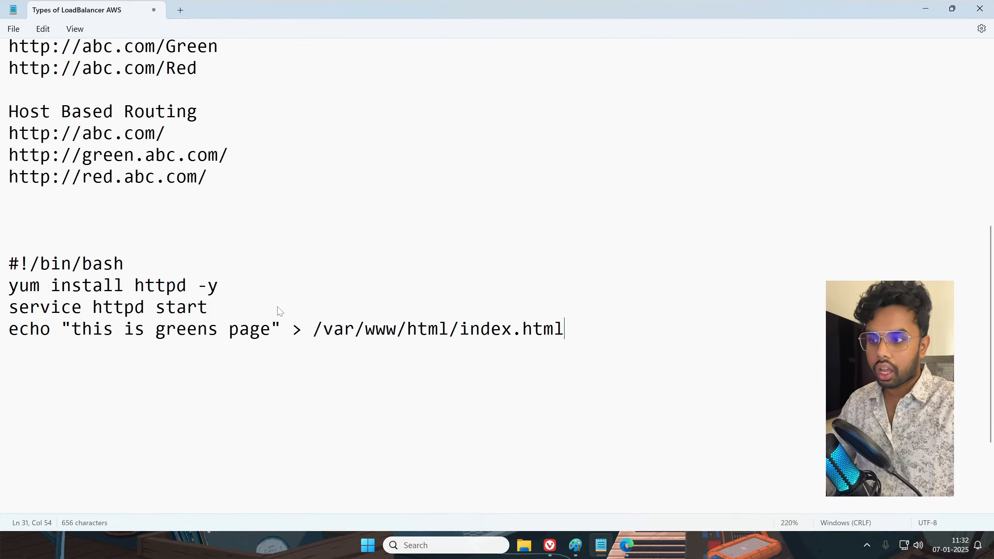
scroll(497, 234, up, 1)
drag(165, 112, 164, 134)
click(218, 143)
text(g)
text(r)
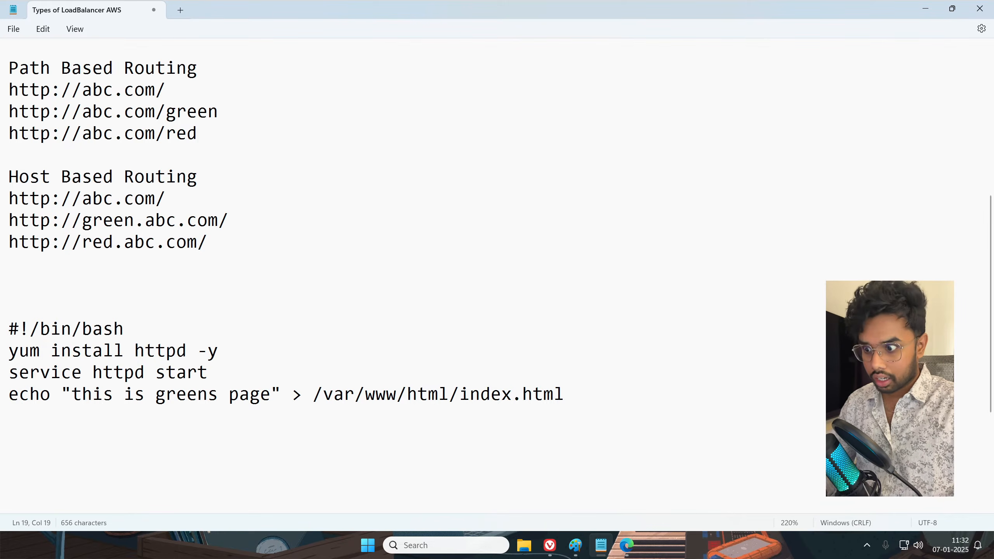
Check the path names in the Paint diagram, then change the echo line's target in the Notepad script to /var/www/html/green/index.html
click(575, 545)
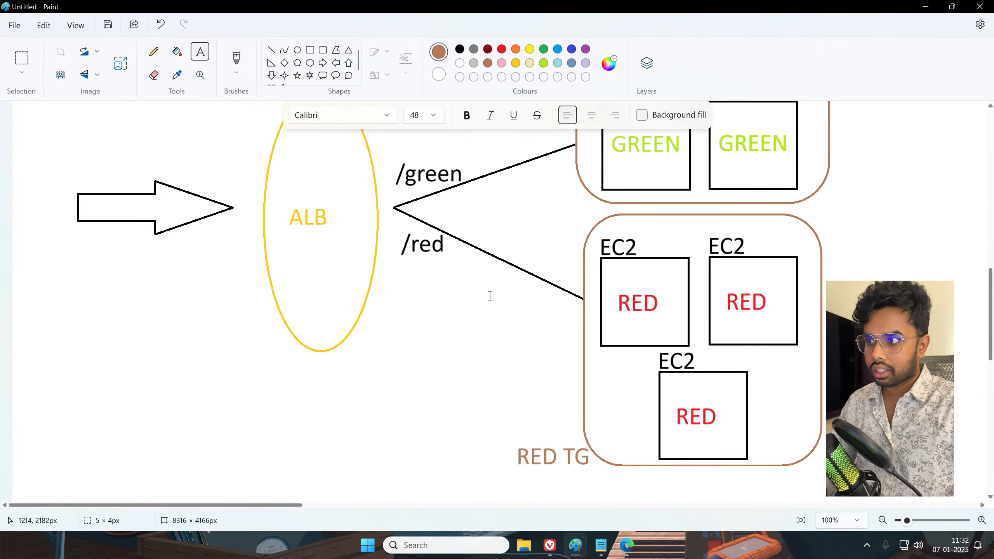
click(601, 545)
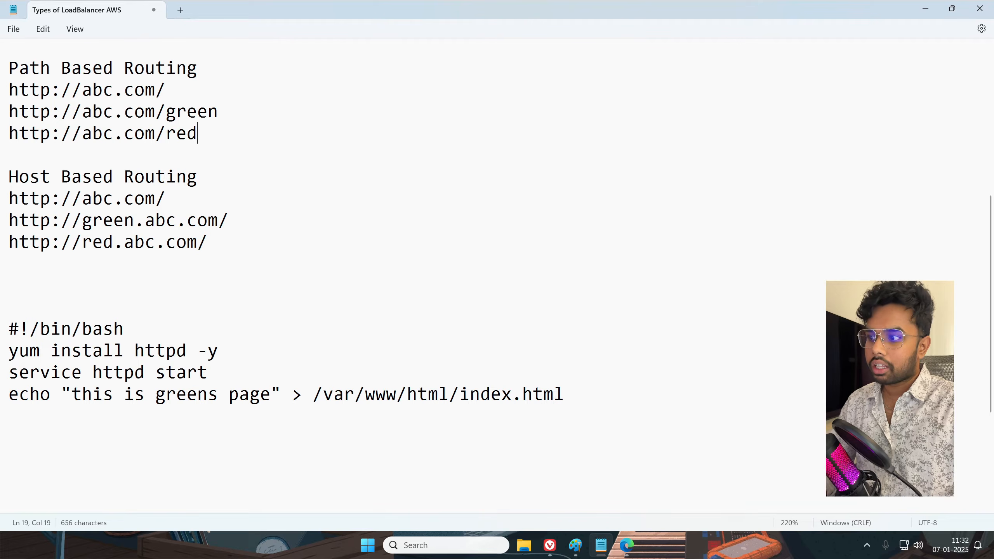
click(459, 394)
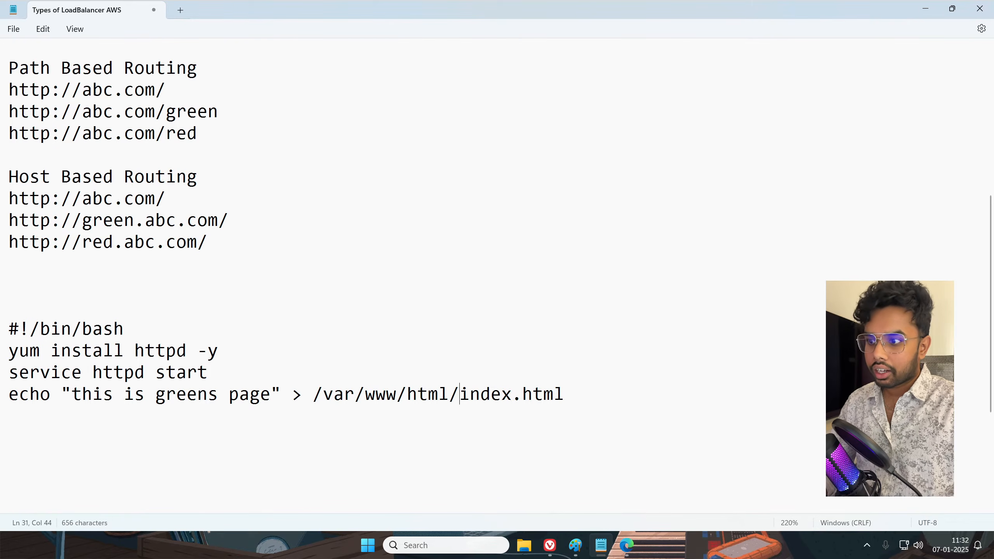
text(green/)
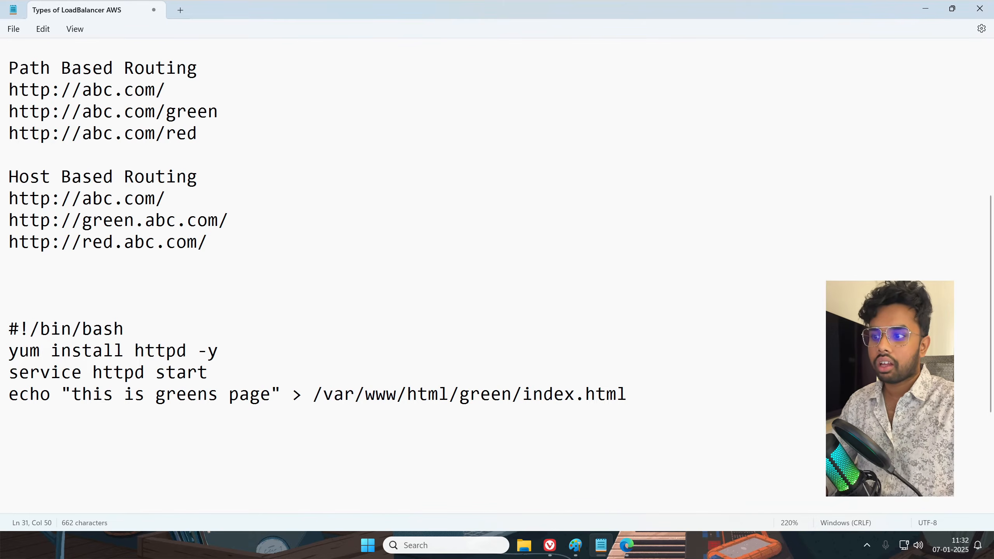
double_click(465, 395)
Insert the line "mkdir /var/www/html/green" between the service start and echo lines of the script
click(277, 378)
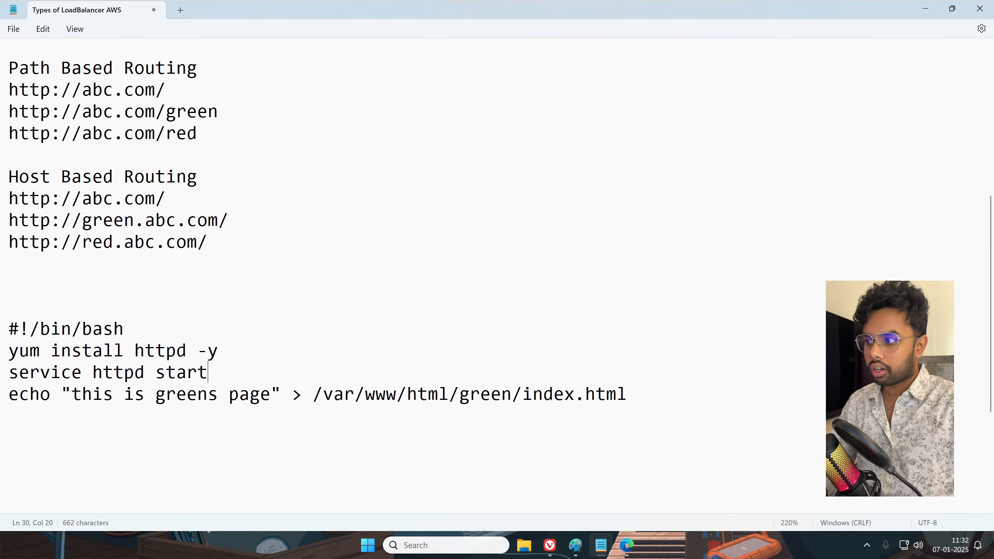
key(Return)
text(mkdir)
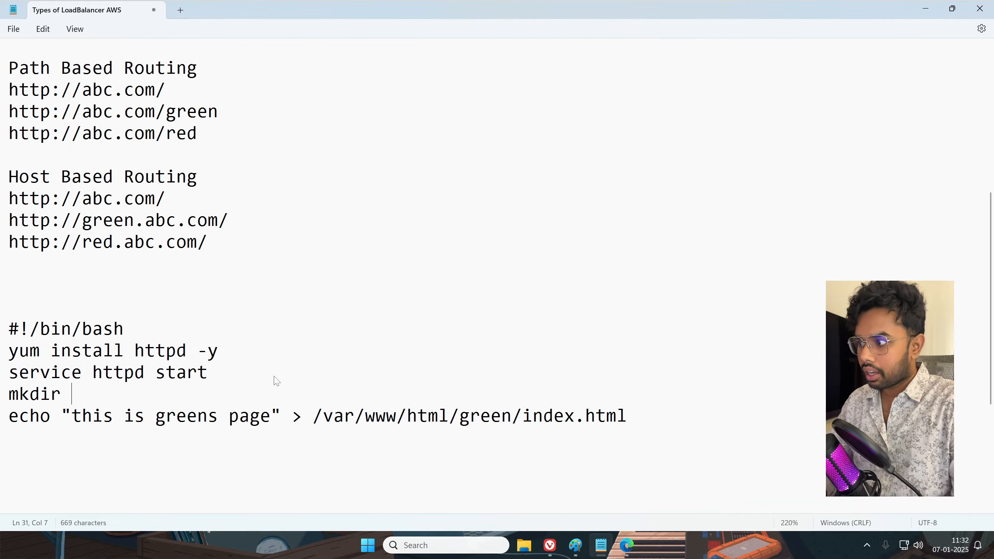
text( /var/w)
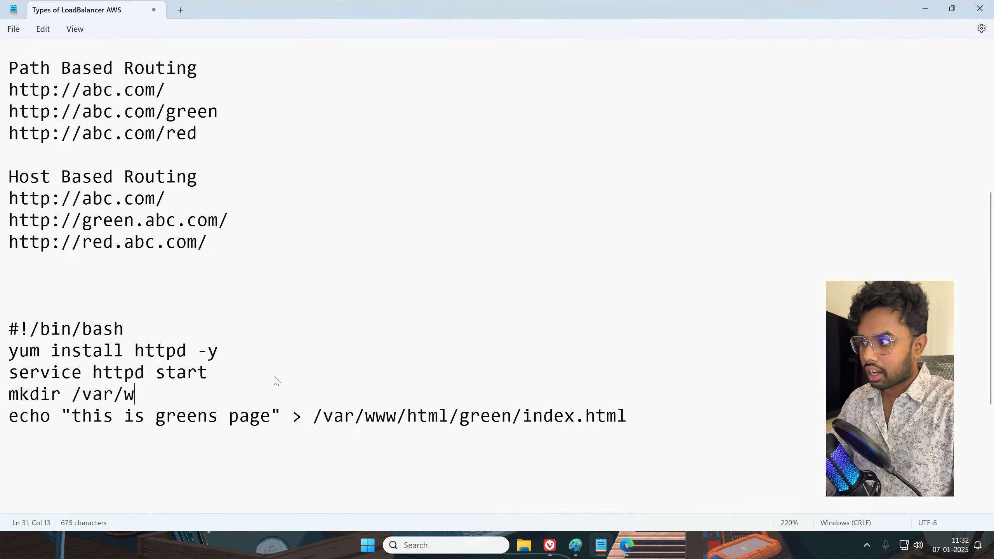
text(ww/html)
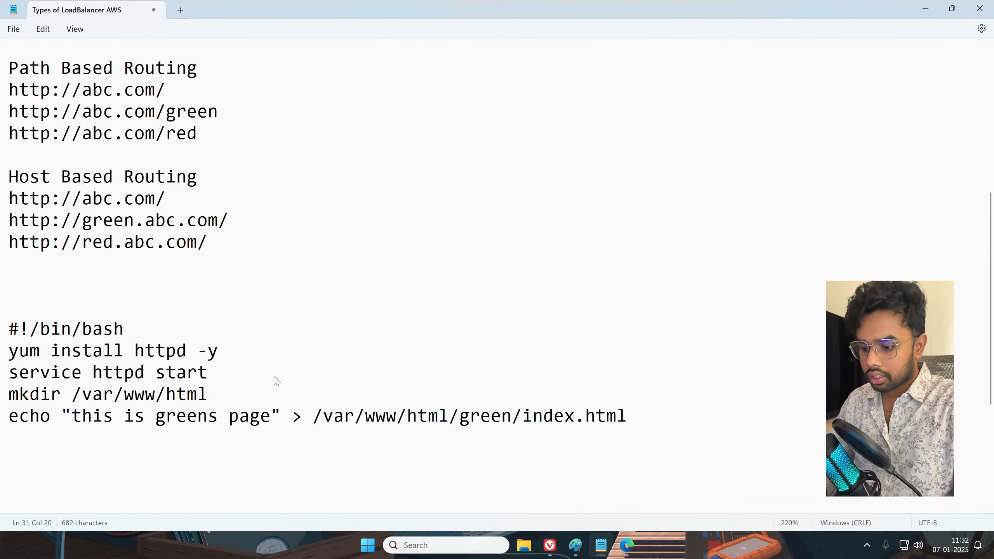
text(/green)
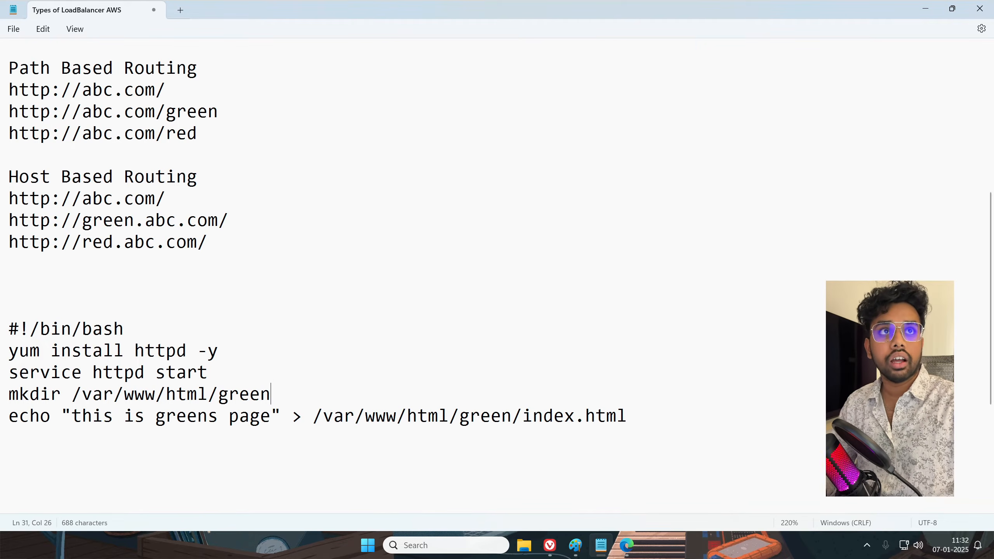
Duplicate the complete green bash script below the original, separated by a blank line
key(alt+Tab)
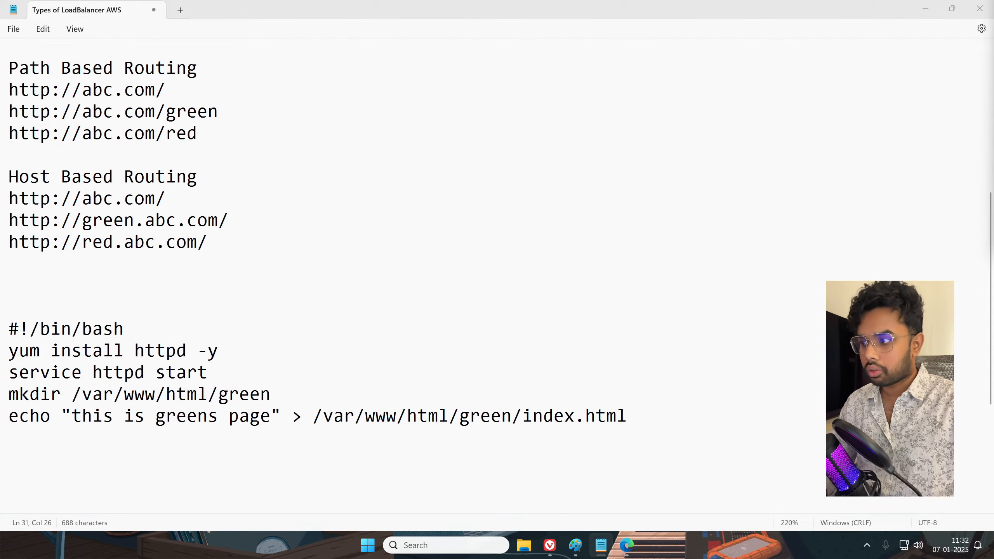
drag(627, 416, 1, 339)
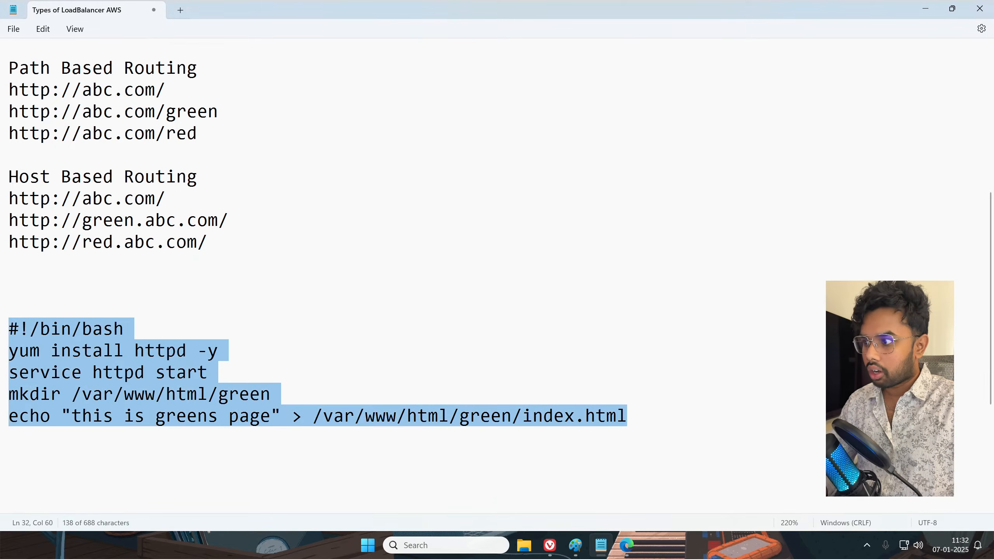
click(627, 414)
key(Return)
key(Return)
text(#!/bin/bash yum install httpd -y service httpd start mkdir /var/www/html/green echo "this is greens page" > /var/www/html/green/index.html)
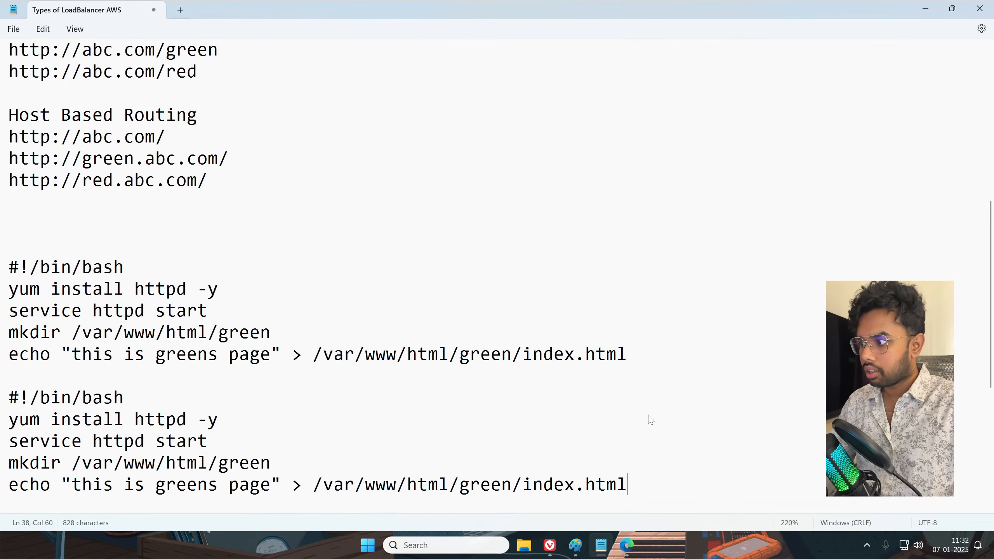
In the copied script, change the mkdir folder to /var/www/html/red and the echo target to /var/www/html/red/index.html
double_click(284, 466)
text(red)
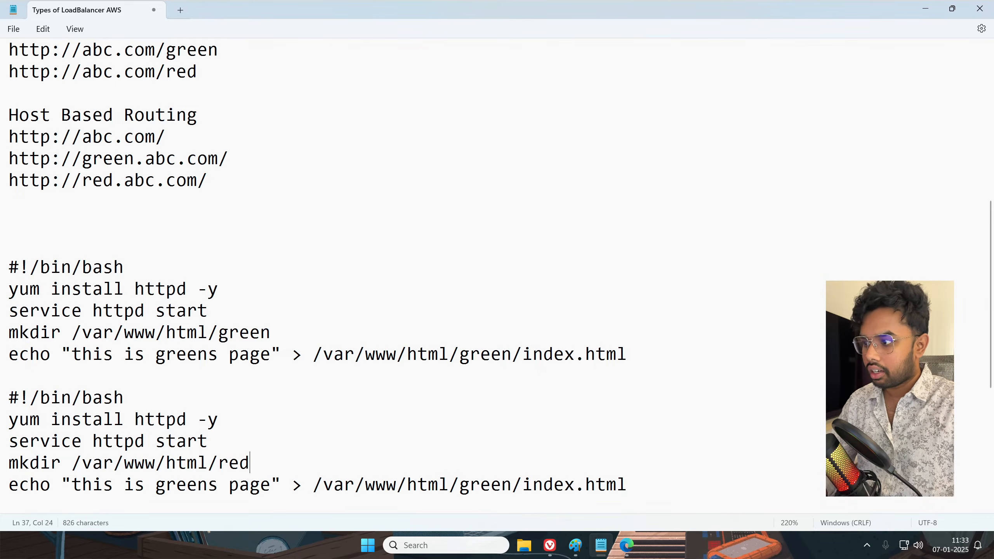
double_click(485, 484)
text(red)
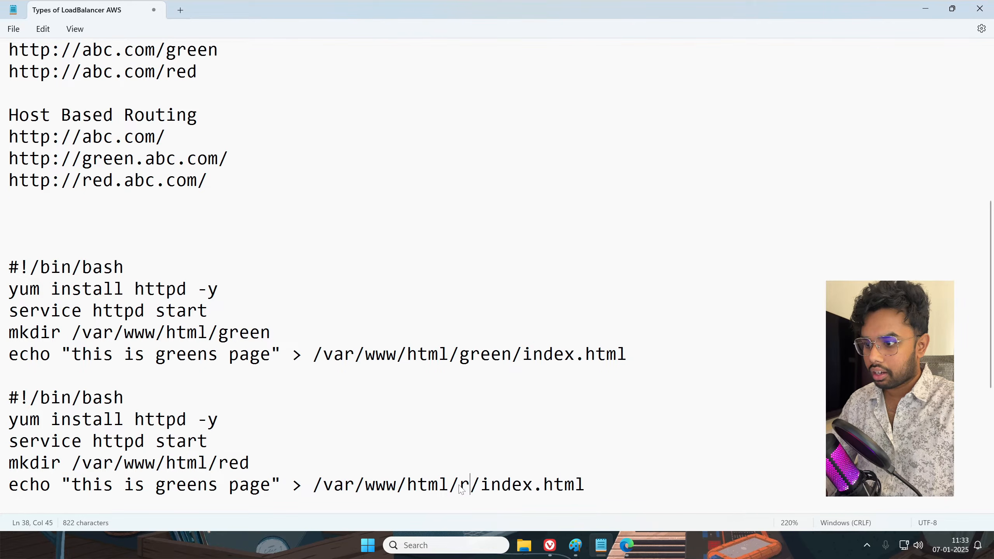
Change the echo messages to "this is red page" in the copied script and "this is green page" in the original
drag(207, 484, 166, 484)
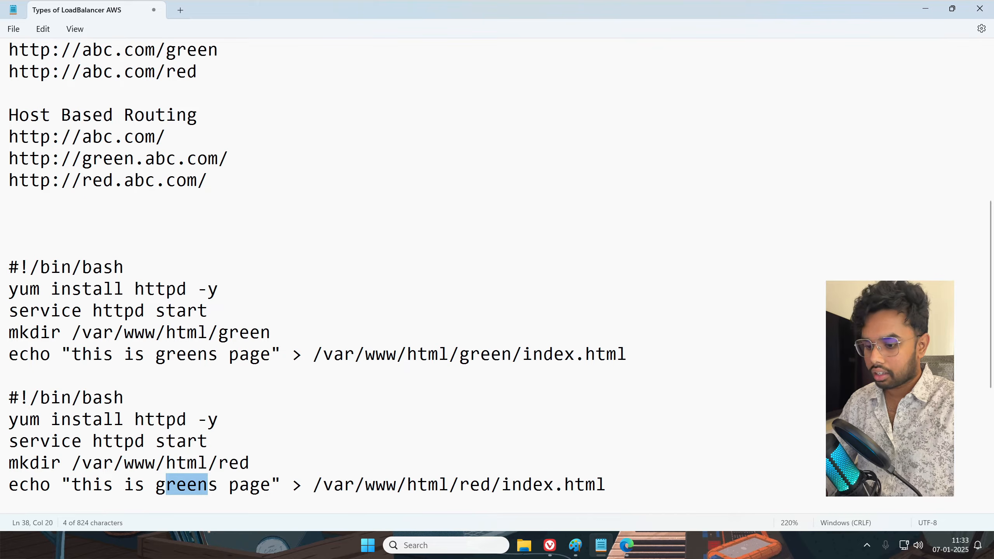
key(BackSpace)
key(BackSpace)
text(red)
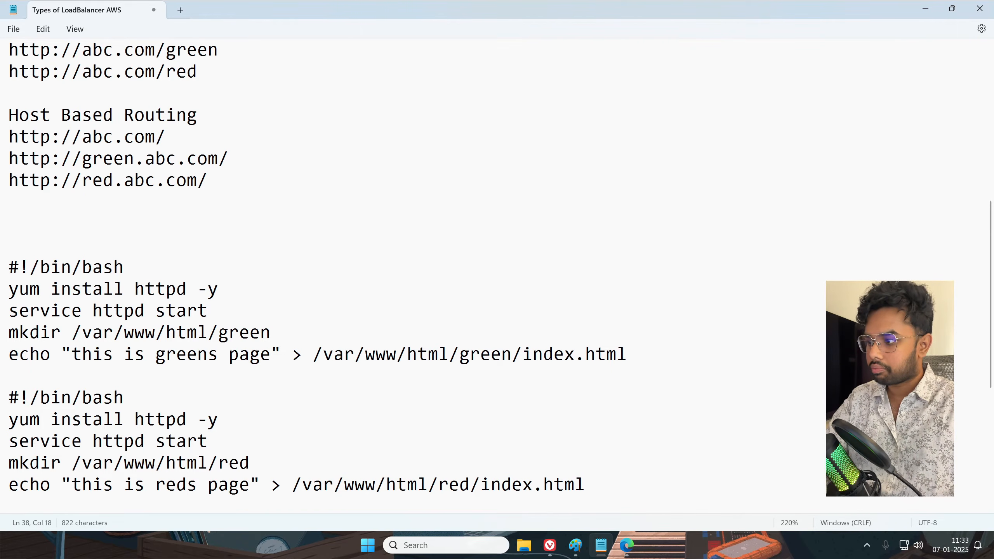
key(Delete)
key(BackSpace)
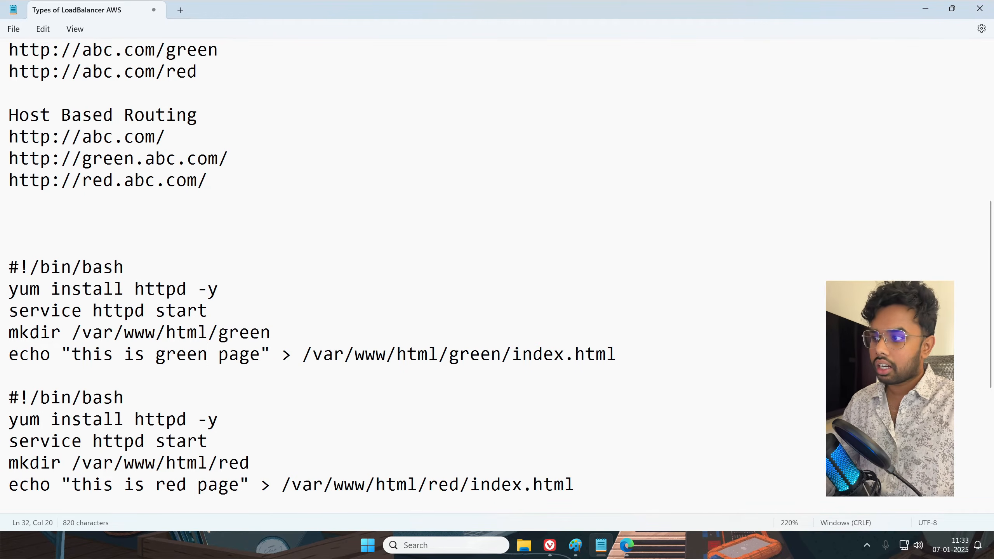
Copy the complete green bash script from Notepad and switch to the browser to insert it as the instance's user data
drag(208, 333, 336, 341)
click(287, 338)
double_click(229, 463)
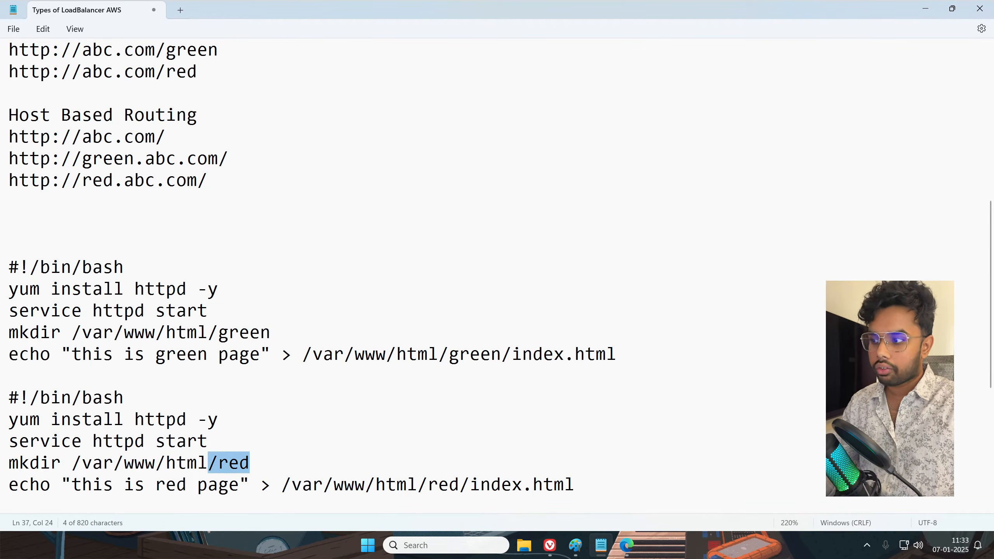
click(251, 463)
drag(616, 355, 8, 268)
key(ctrl+c)
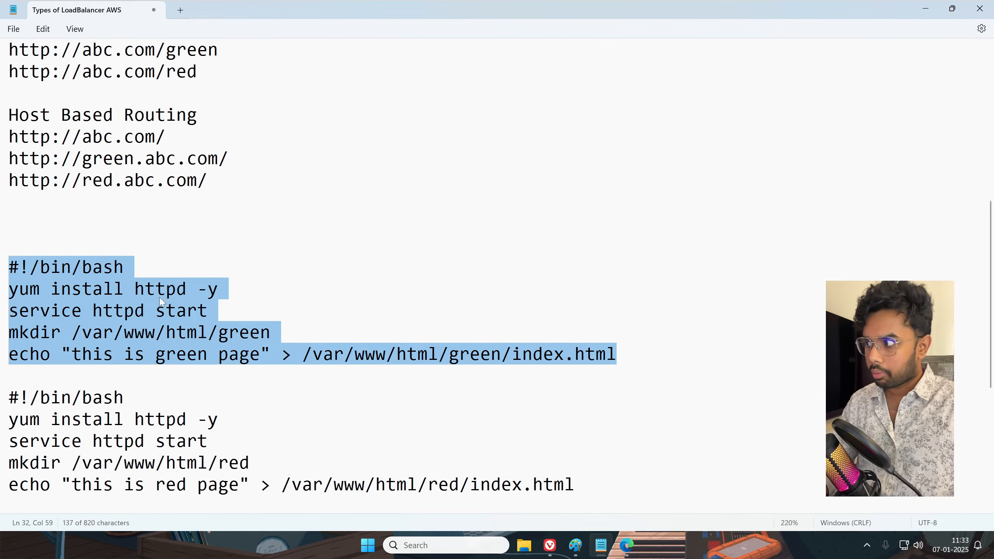
click(626, 545)
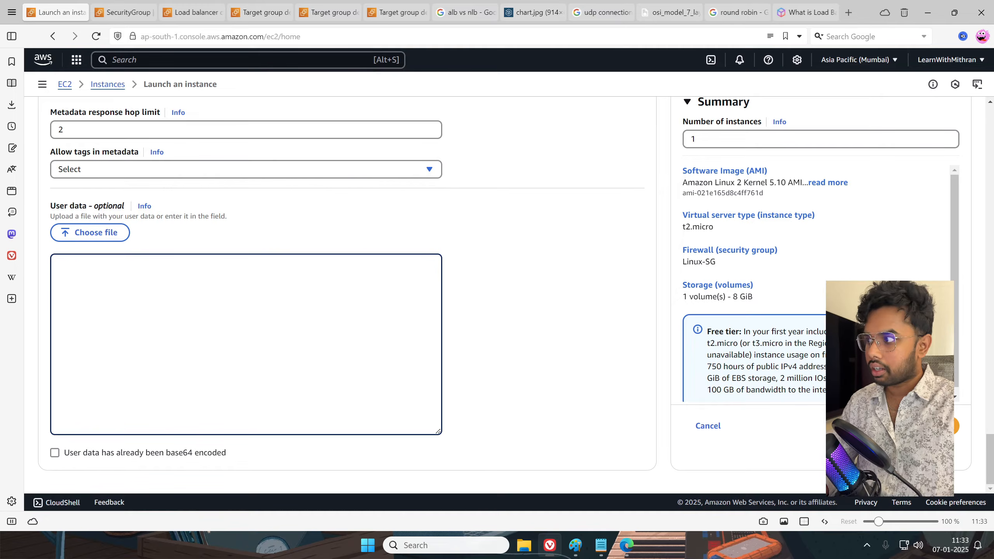
key(ctrl+v)
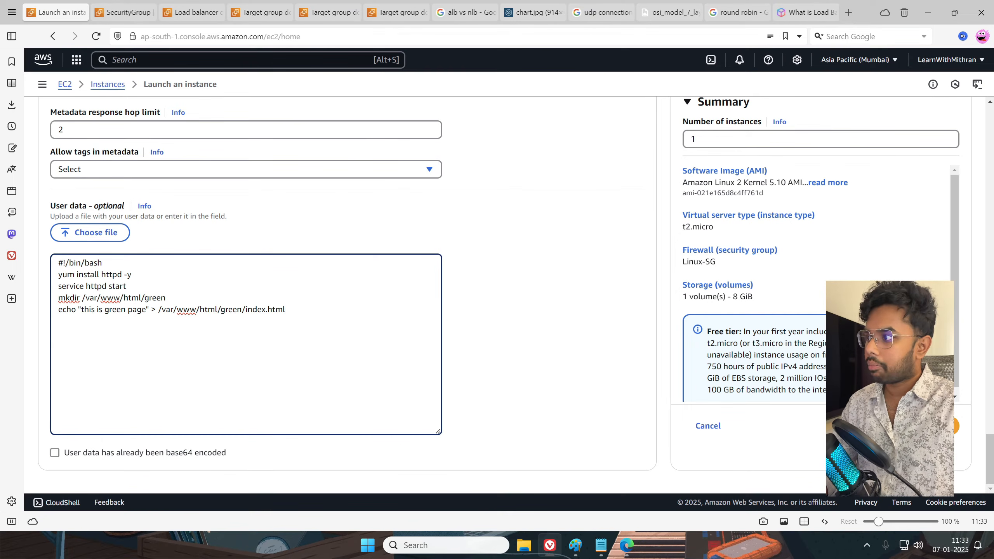
Review the Green-EC2 configuration from its name to its user data and launch the instance
scroll(146, 204, up, 20)
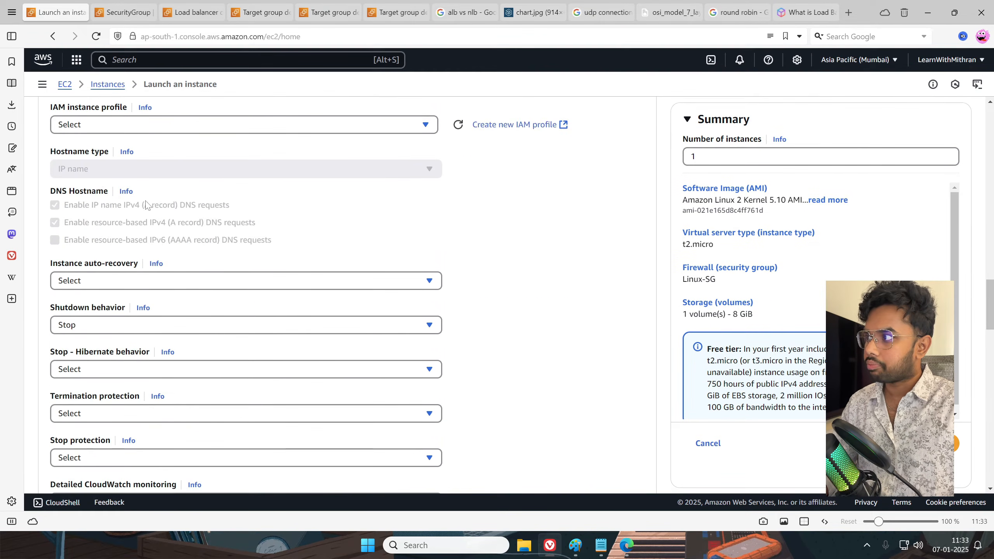
scroll(145, 204, up, 20)
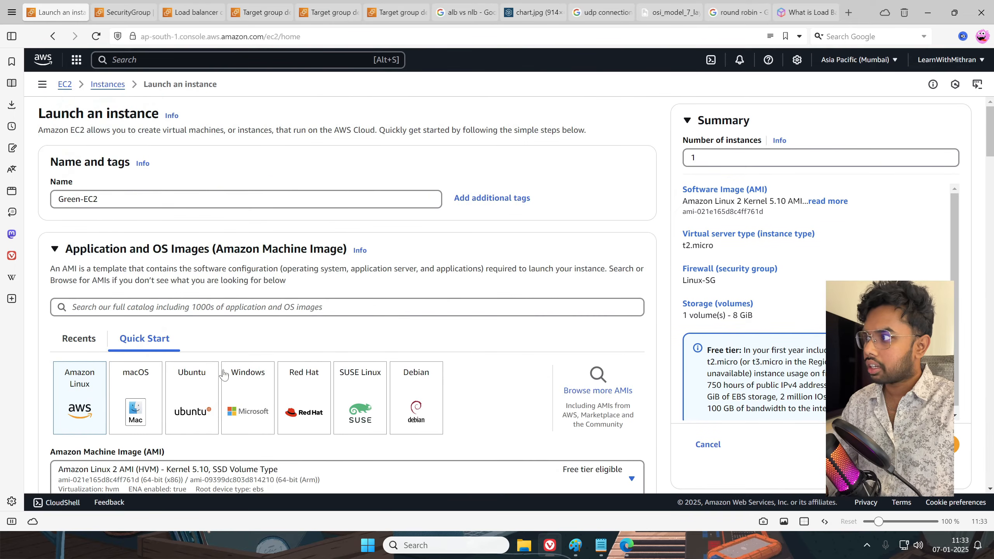
scroll(227, 377, down, 20)
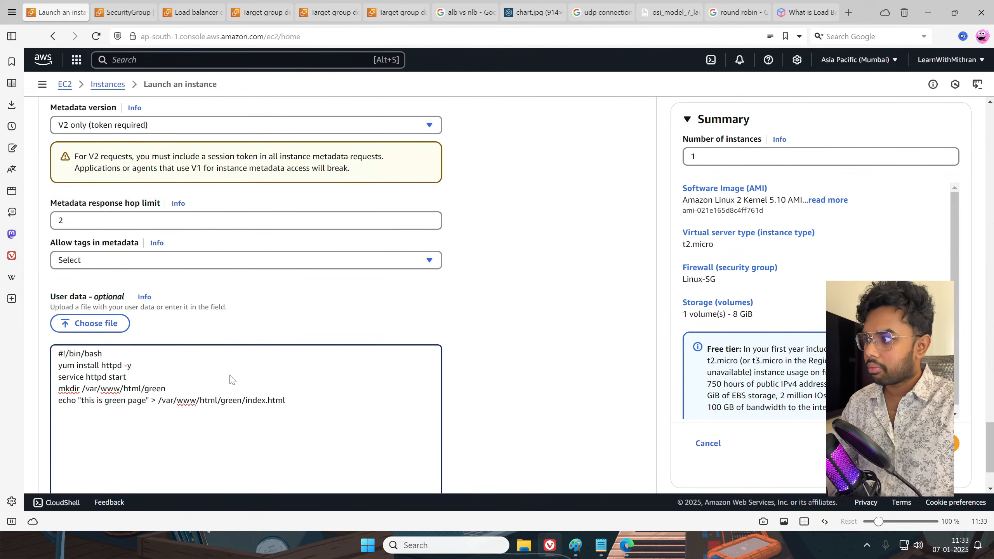
scroll(231, 378, down, 3)
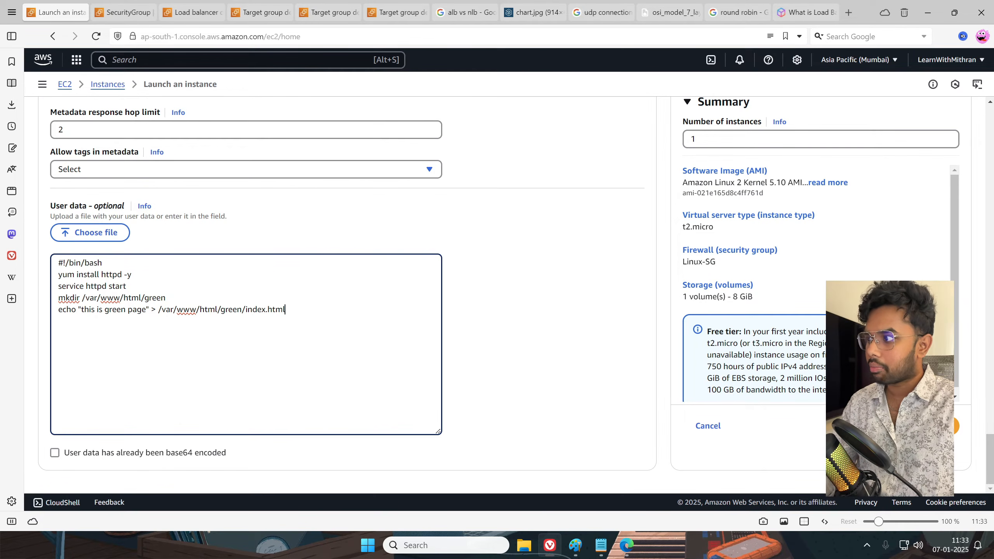
click(931, 425)
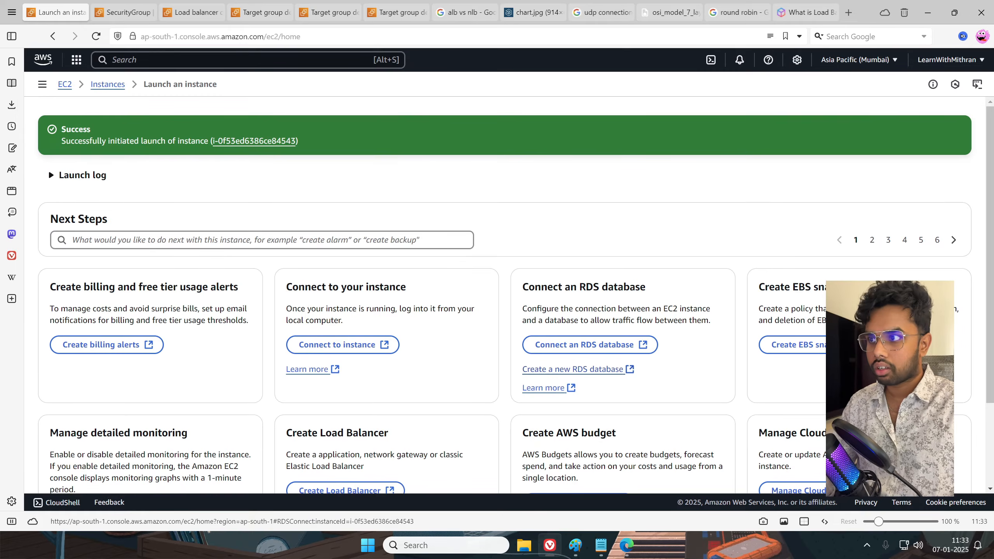
Begin launching another instance named Red-EC2 with the Amazon Linux 2 AMI (HVM) - Kernel 5.10 image
click(107, 84)
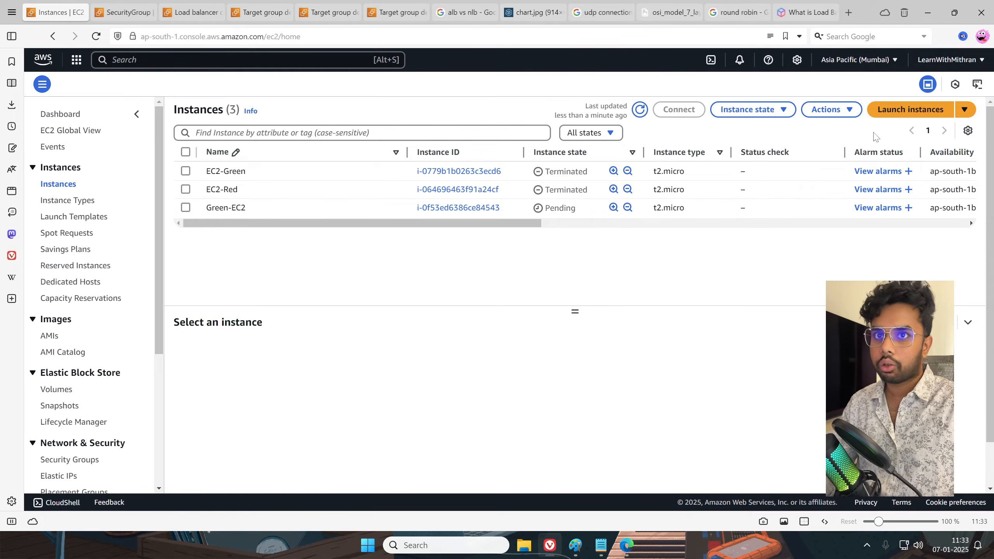
click(907, 114)
click(123, 199)
text(R)
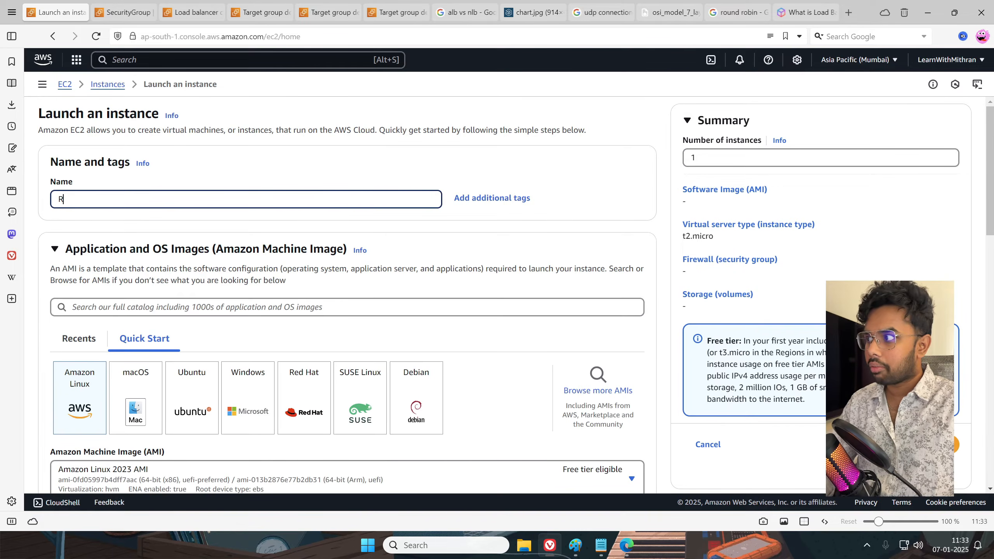
text(ed-EC2)
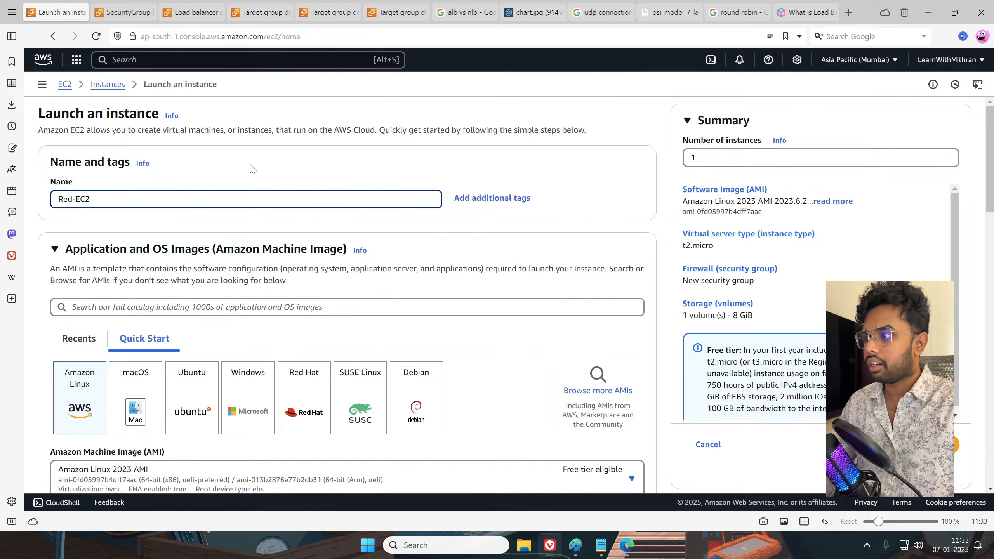
scroll(251, 166, down, 3)
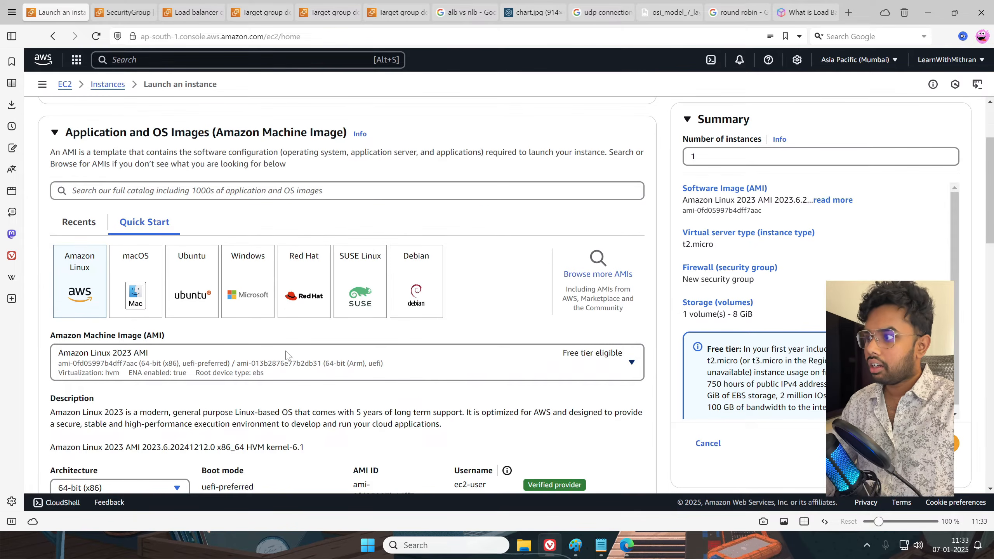
click(134, 346)
click(168, 179)
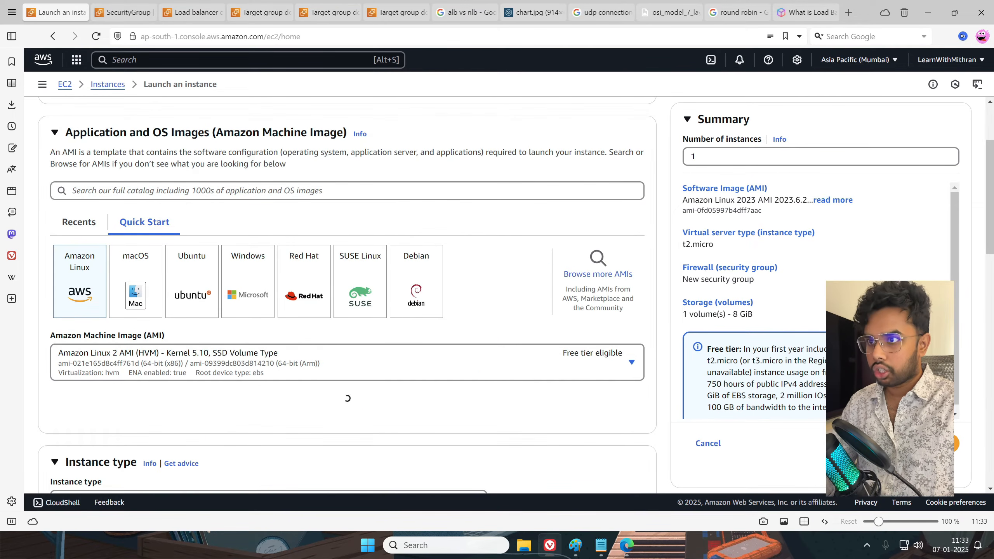
Choose the LearnWithMithran key pair and the existing Linux-SG security group for the Red-EC2 instance
scroll(399, 348, down, 9)
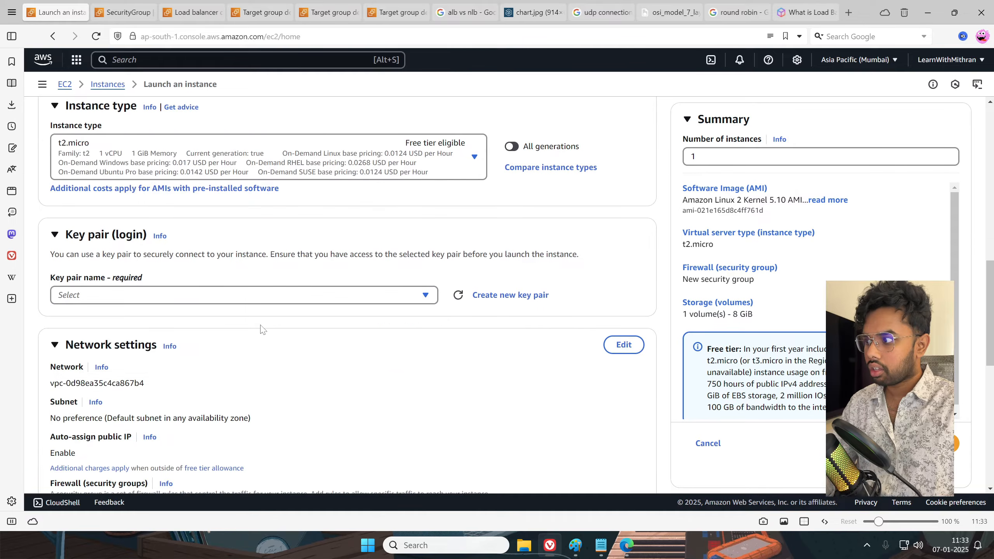
click(250, 294)
click(274, 354)
scroll(285, 391, down, 3)
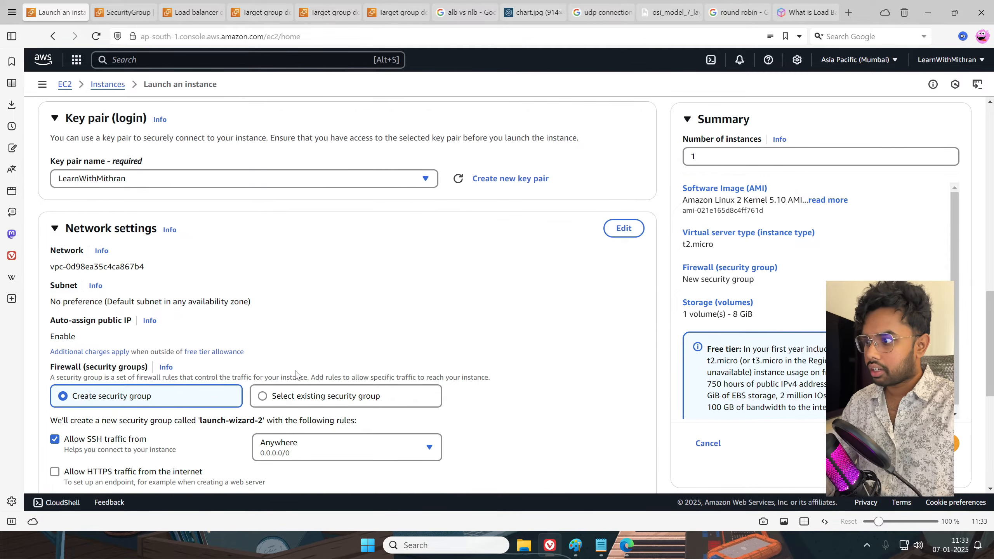
click(284, 393)
scroll(284, 393, down, 4)
click(148, 263)
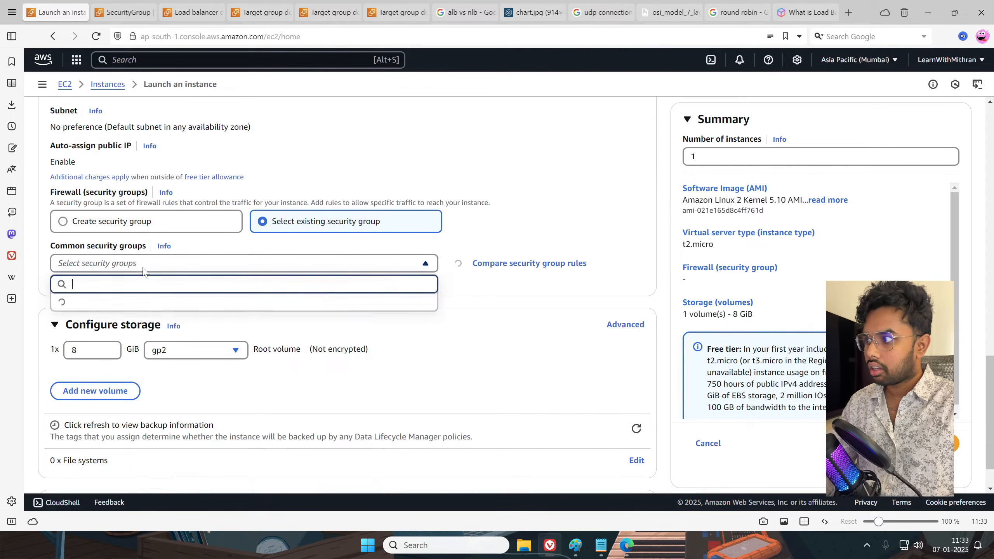
click(138, 389)
scroll(162, 354, down, 2)
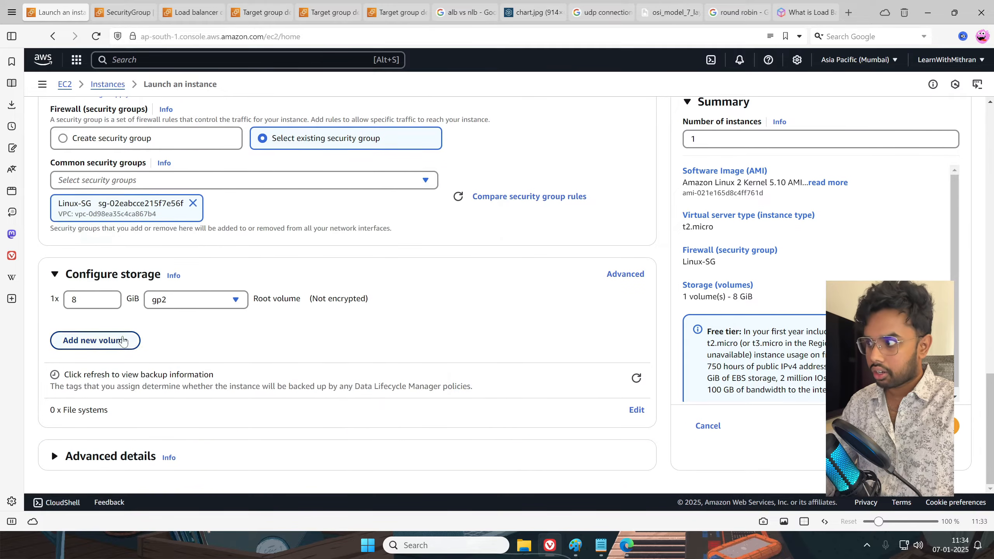
Copy the complete red bash script from Notepad into the user data in Red-EC2's advanced details
click(111, 458)
scroll(231, 402, down, 20)
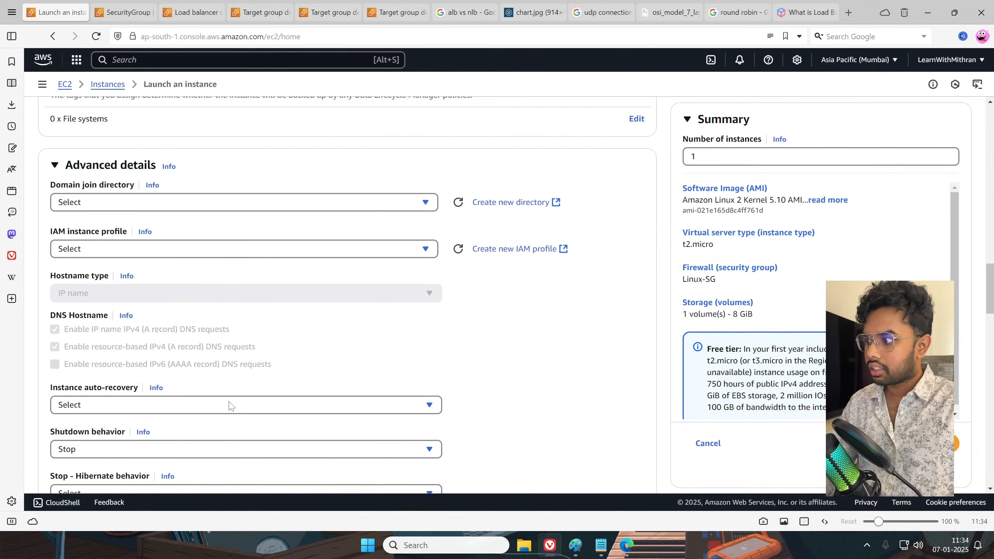
scroll(236, 396, down, 15)
click(236, 396)
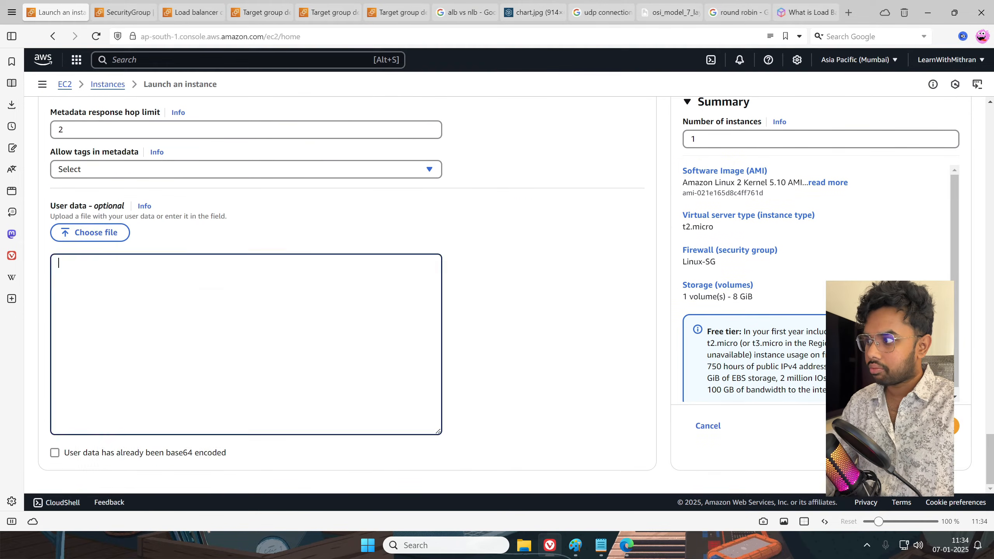
key(alt+Tab)
drag(574, 485, 6, 399)
key(ctrl+c)
key(alt+Tab)
key(ctrl+v)
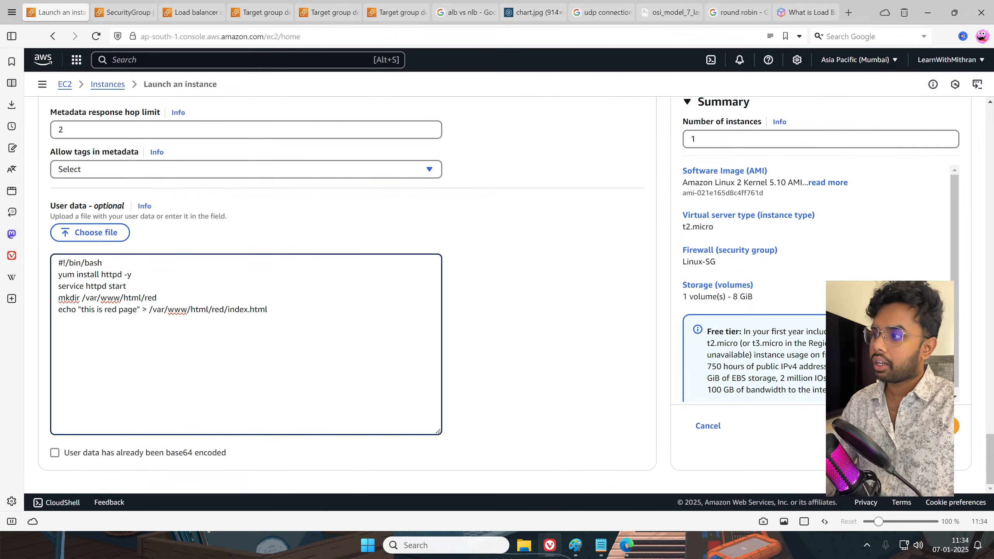
Launch the Red-EC2 instance and refresh the Instances list
click(594, 323)
click(911, 425)
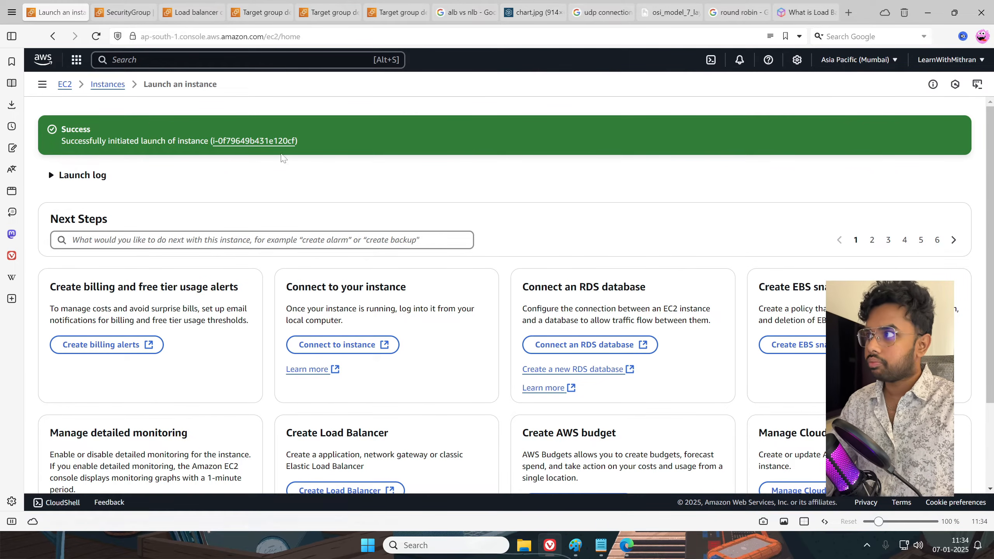
click(104, 84)
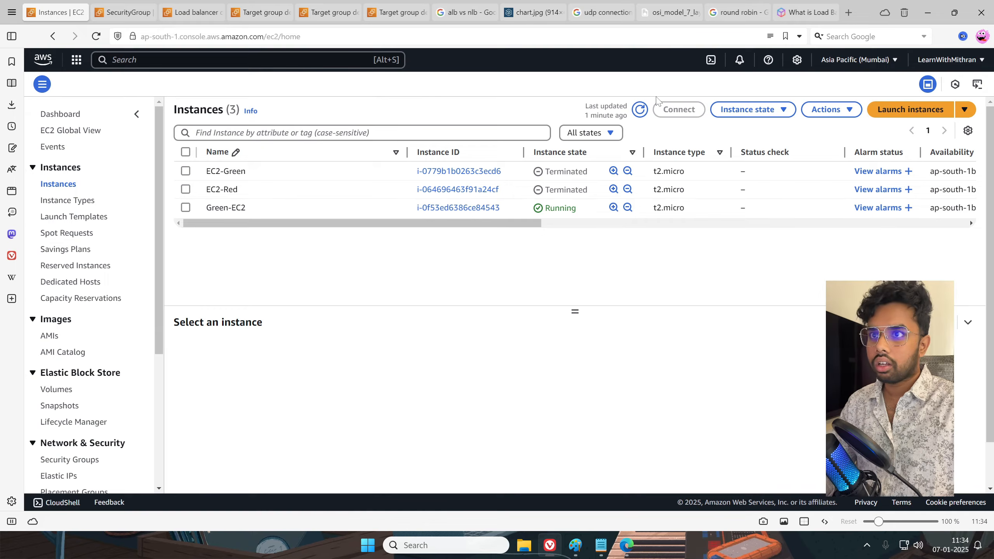
click(646, 110)
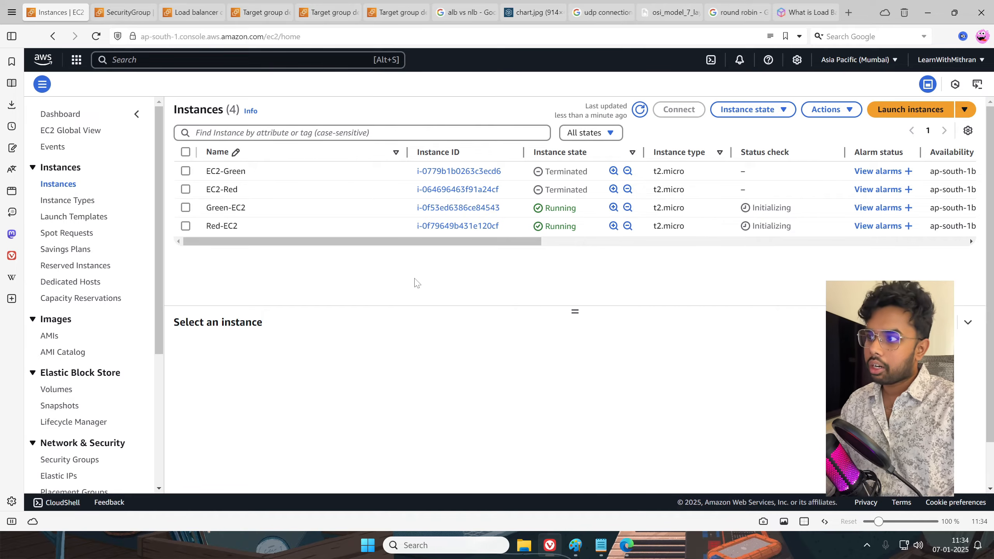
Switch to Paint and examine how the diagram routes /green and /red from the ALB to the Green TG and RED TG groups
click(576, 545)
scroll(671, 237, up, 2)
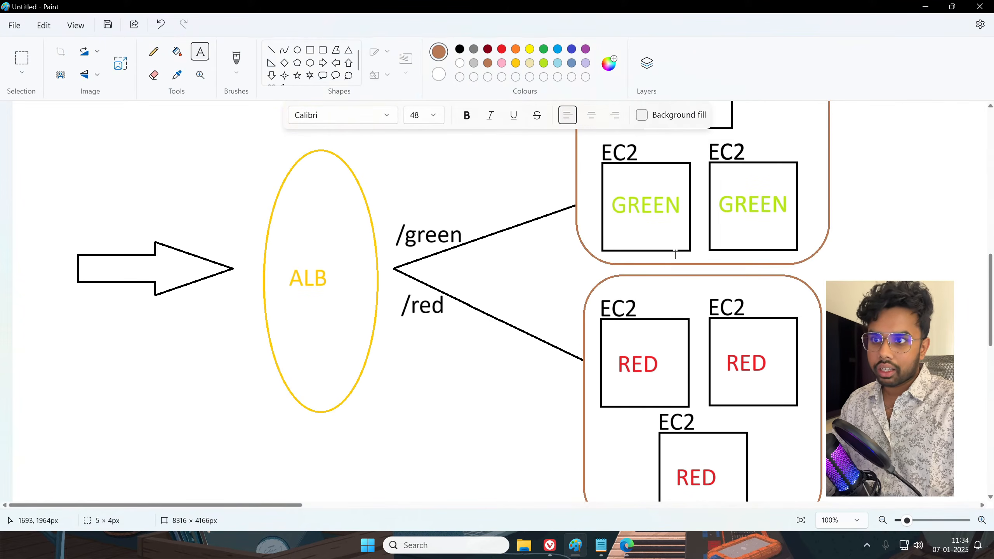
scroll(671, 237, up, 4)
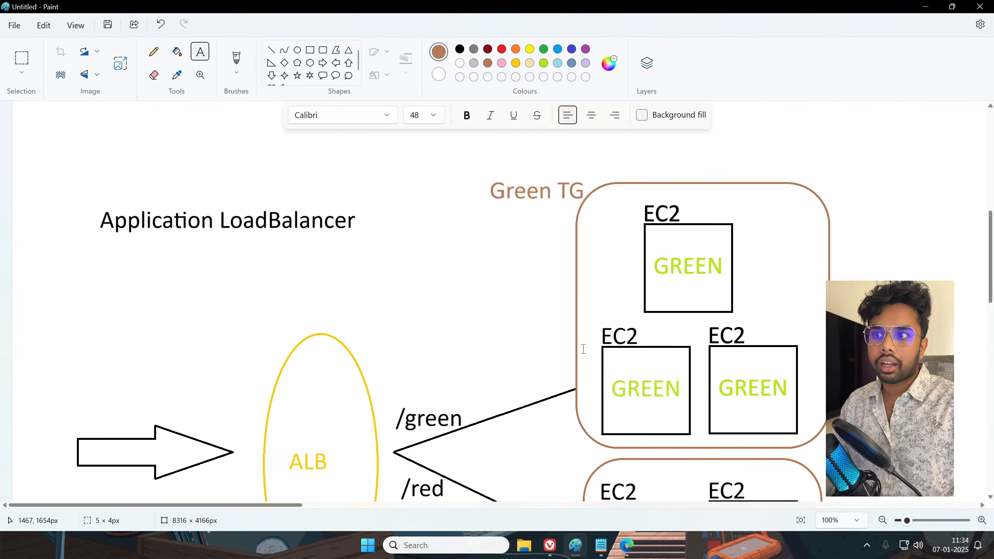
scroll(783, 274, down, 3)
scroll(758, 239, up, 3)
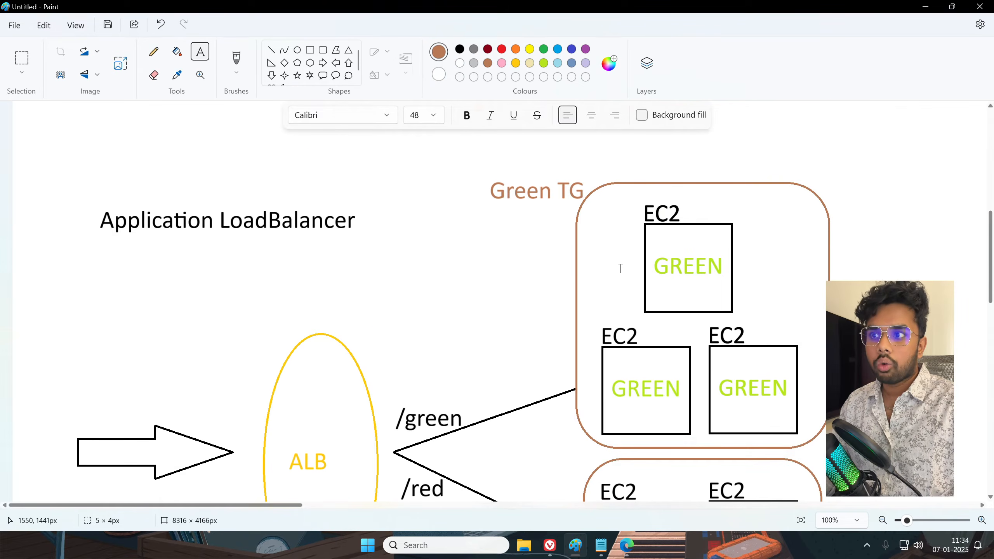
scroll(618, 266, down, 3)
scroll(693, 404, down, 5)
scroll(693, 405, up, 2)
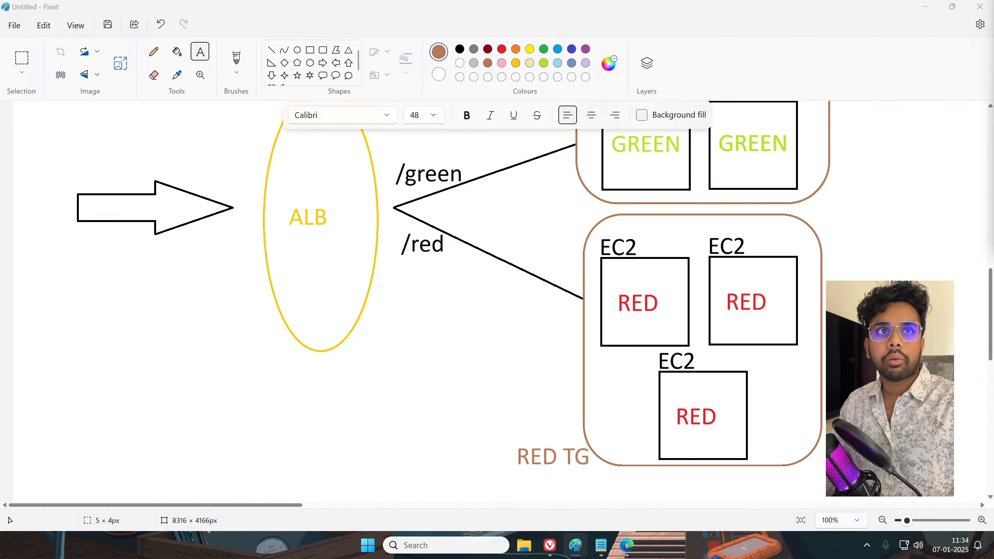
scroll(765, 224, up, 3)
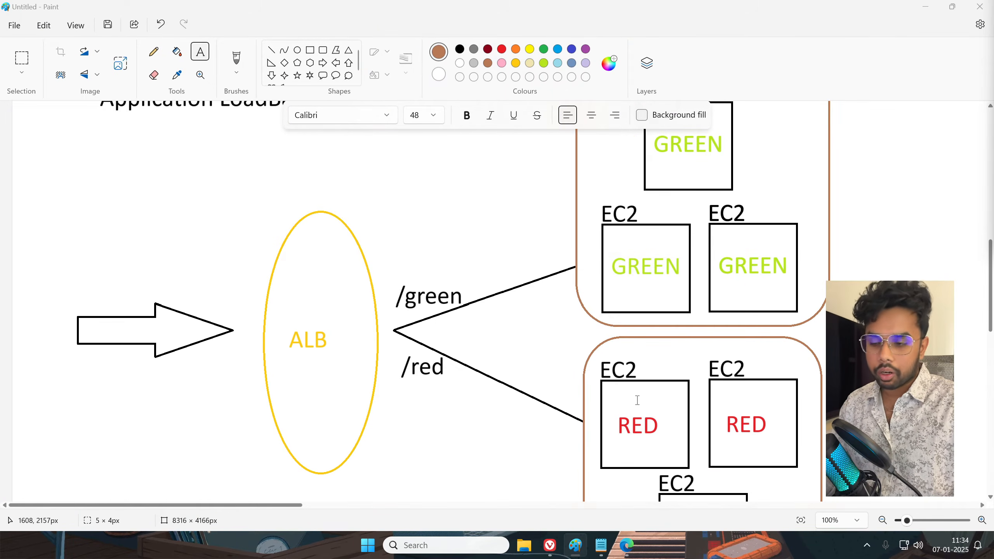
Switch to the EC2 console in the browser, open Target Groups in a separate tab and start creating a target group
click(627, 545)
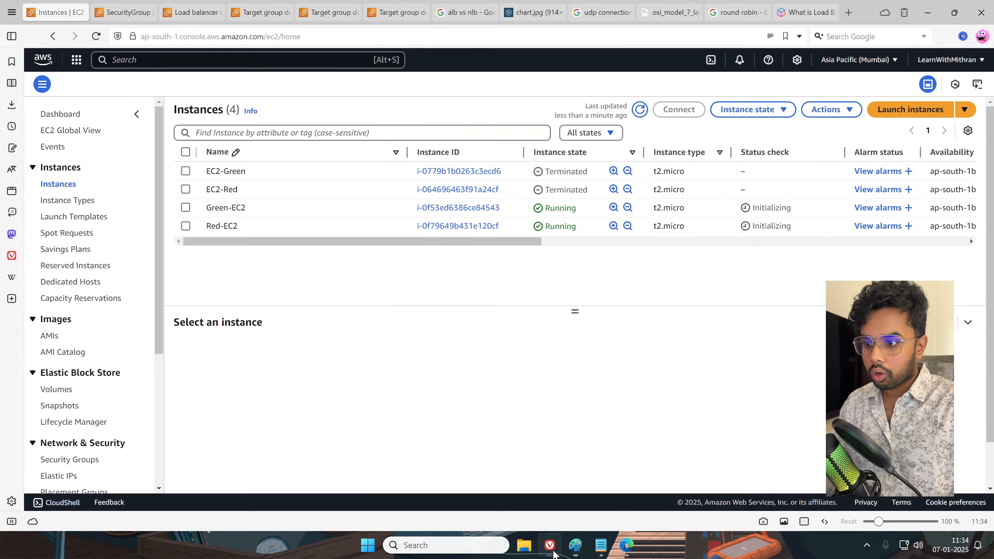
scroll(112, 350, down, 5)
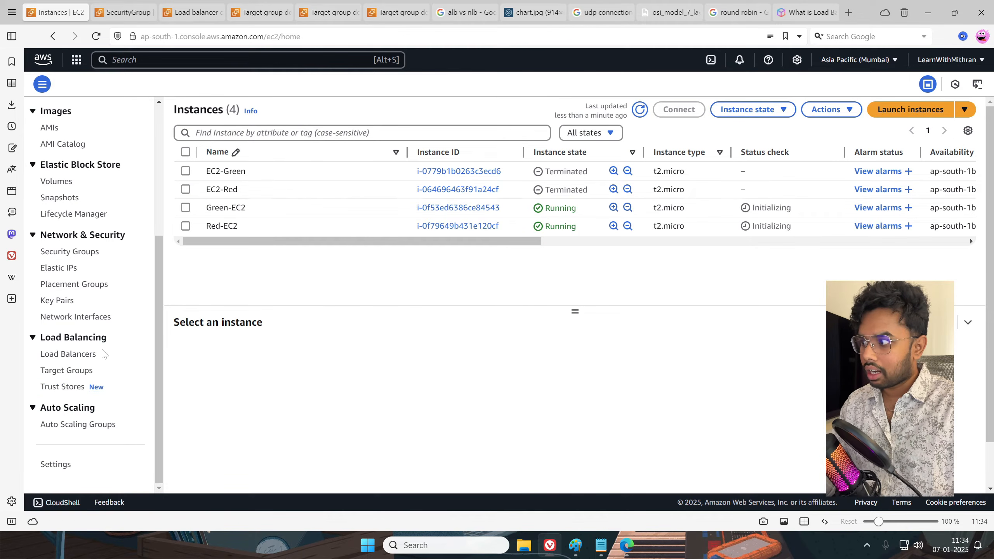
right_click(64, 376)
click(153, 90)
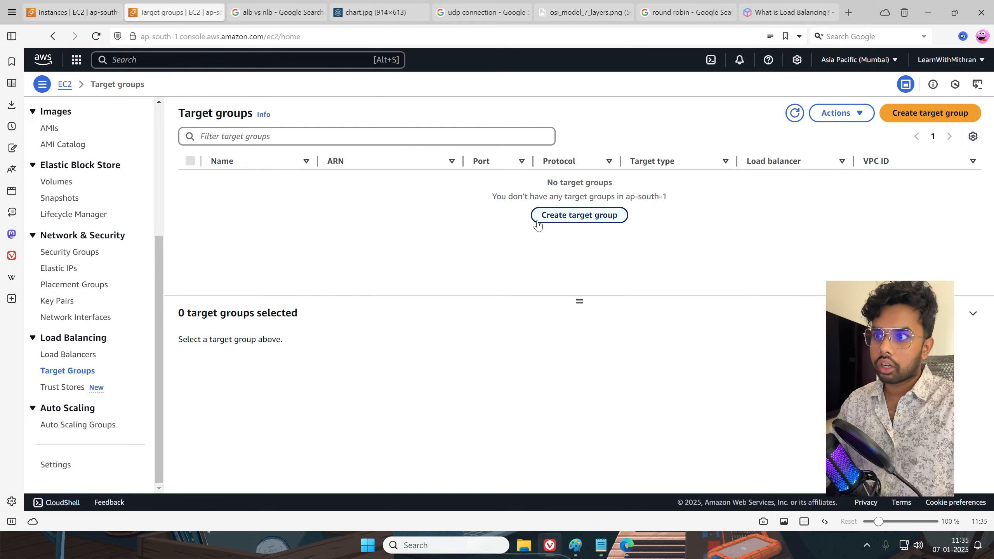
click(592, 218)
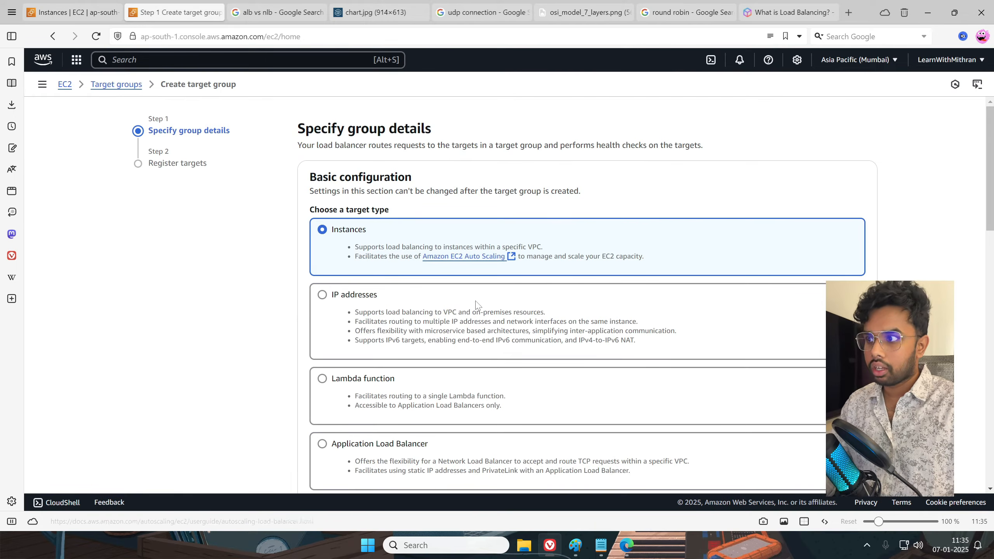
Keep the Instances target type and name the target group Green-TG, checking the name against the diagram in Paint
scroll(475, 305, down, 2)
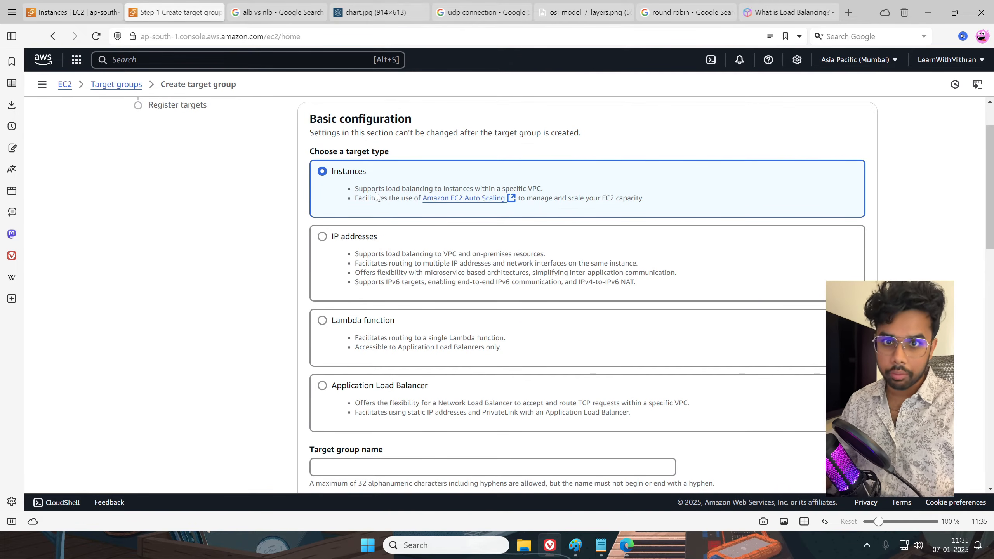
scroll(399, 242, down, 3)
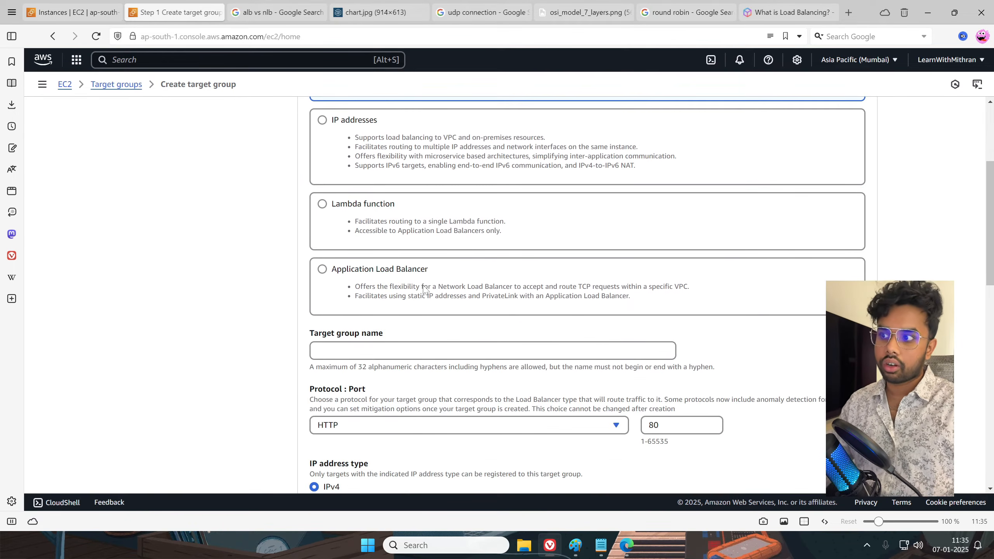
scroll(424, 289, up, 1)
scroll(424, 289, up, 1)
scroll(463, 318, up, 2)
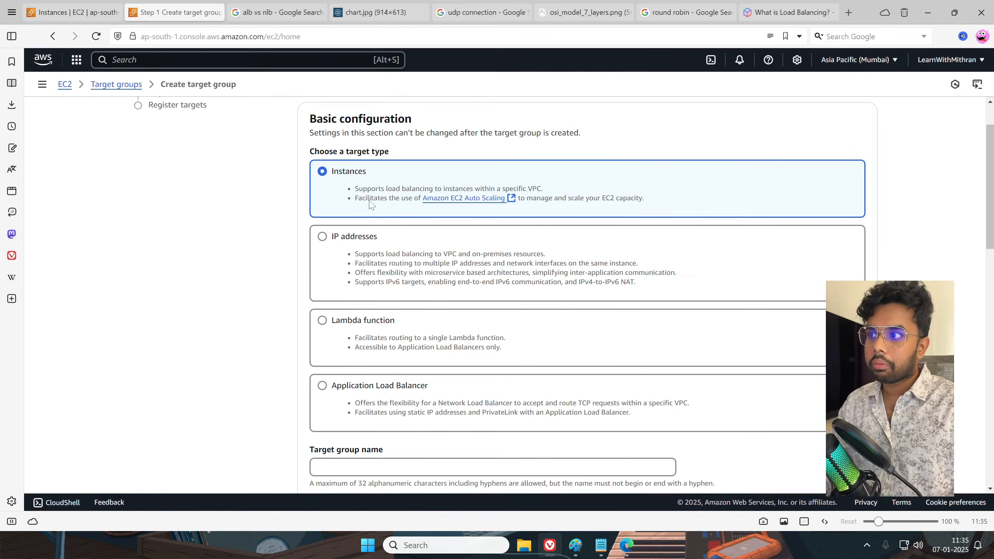
scroll(280, 275, down, 3)
scroll(282, 275, down, 2)
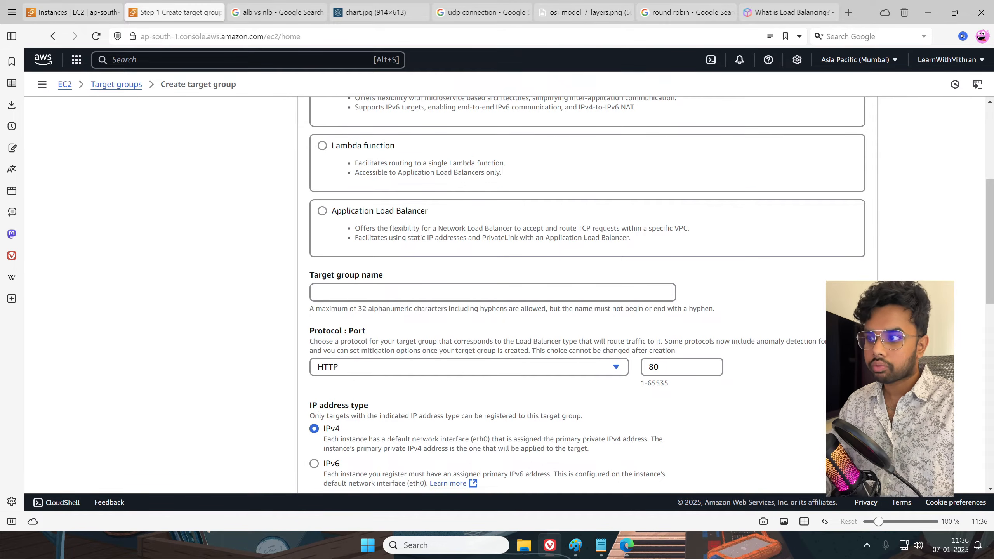
click(333, 293)
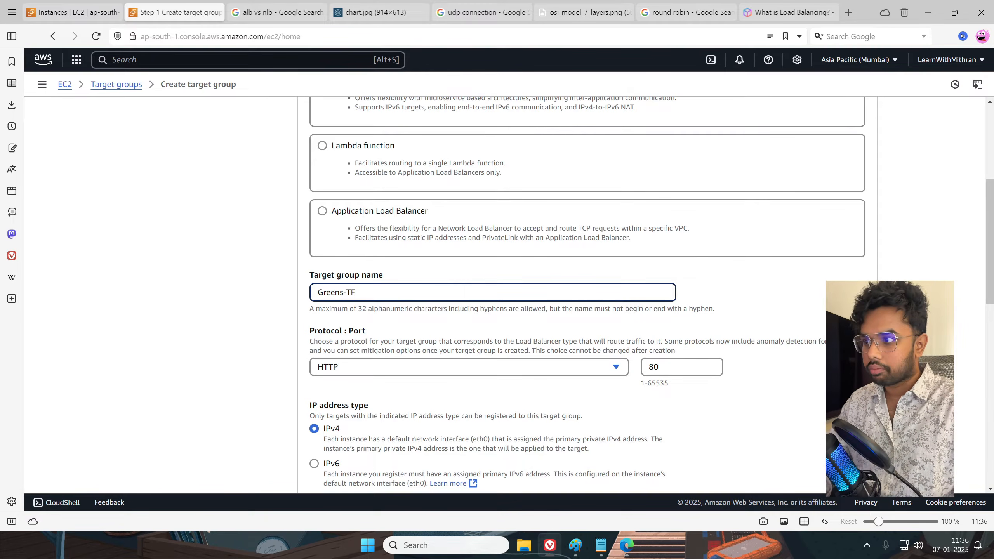
key(Escape)
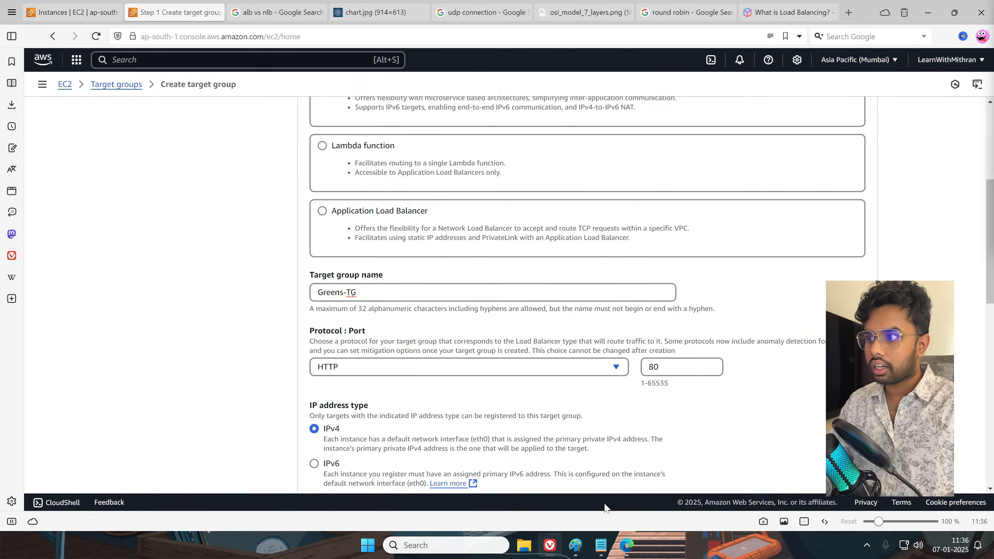
click(575, 545)
scroll(508, 274, up, 5)
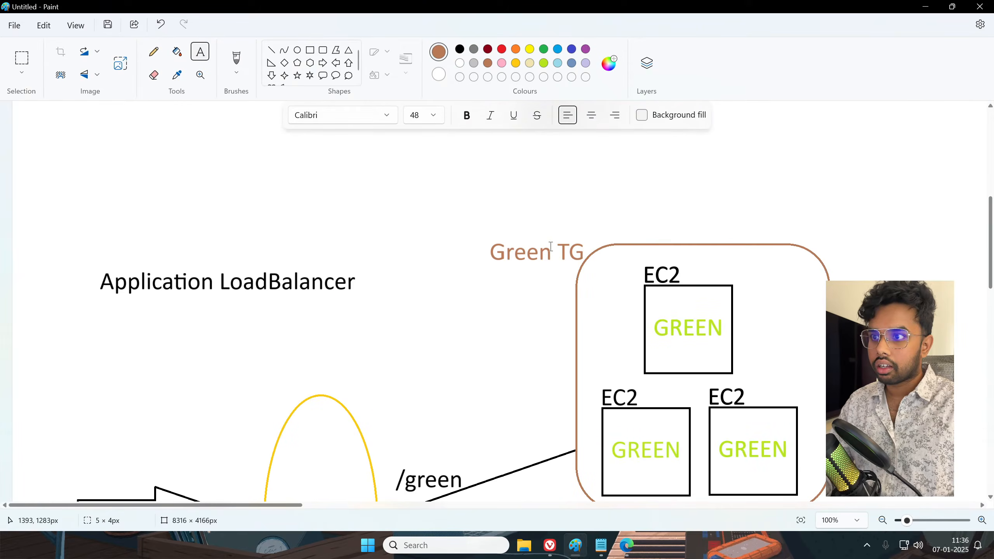
click(549, 545)
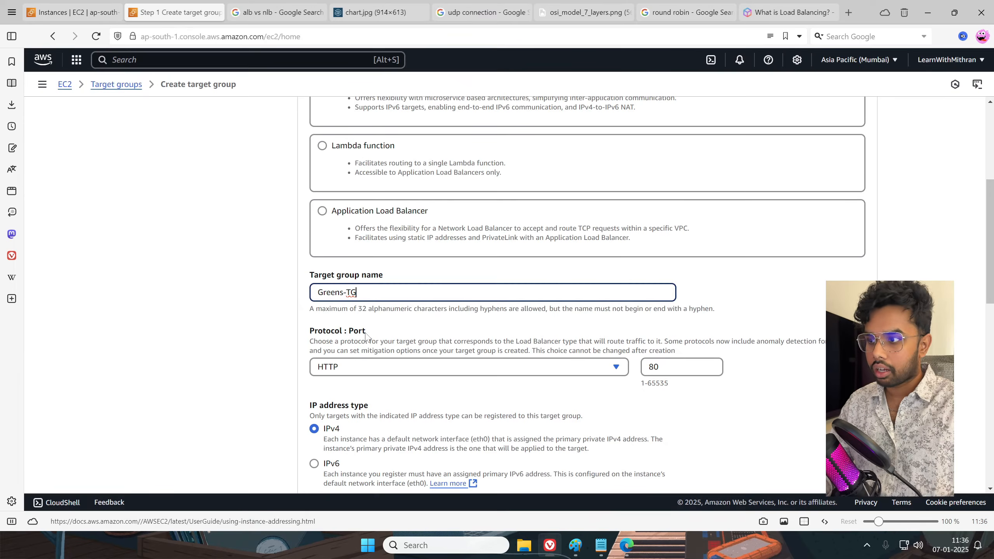
key(BackSpace)
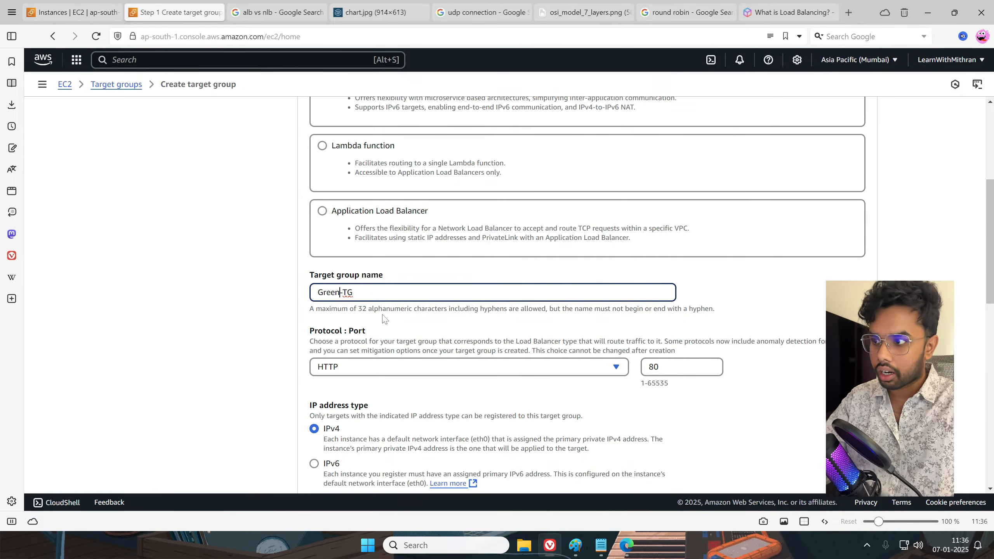
Switch to Notepad and copy the path /green/index.html from the echo line of the green bash script
scroll(383, 319, down, 3)
click(304, 267)
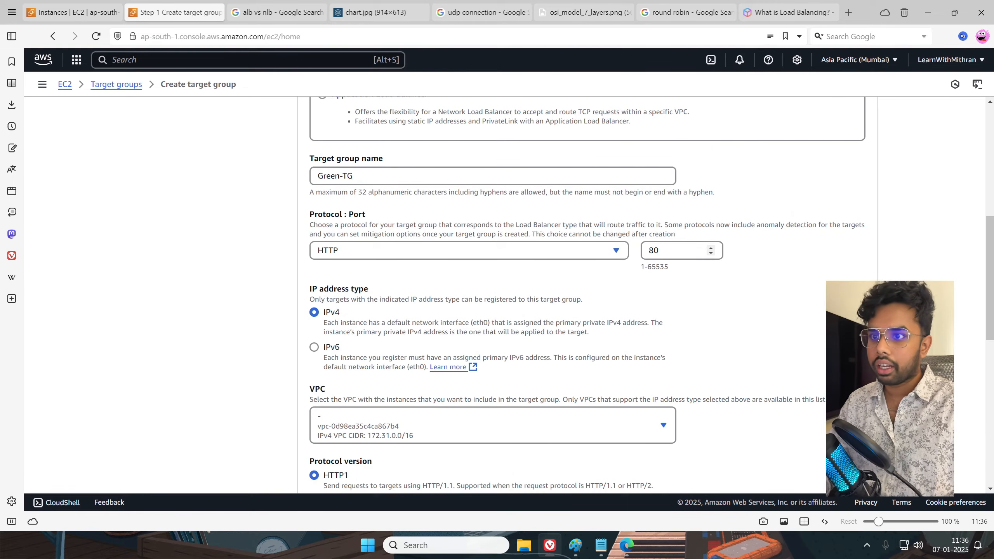
scroll(339, 258, down, 4)
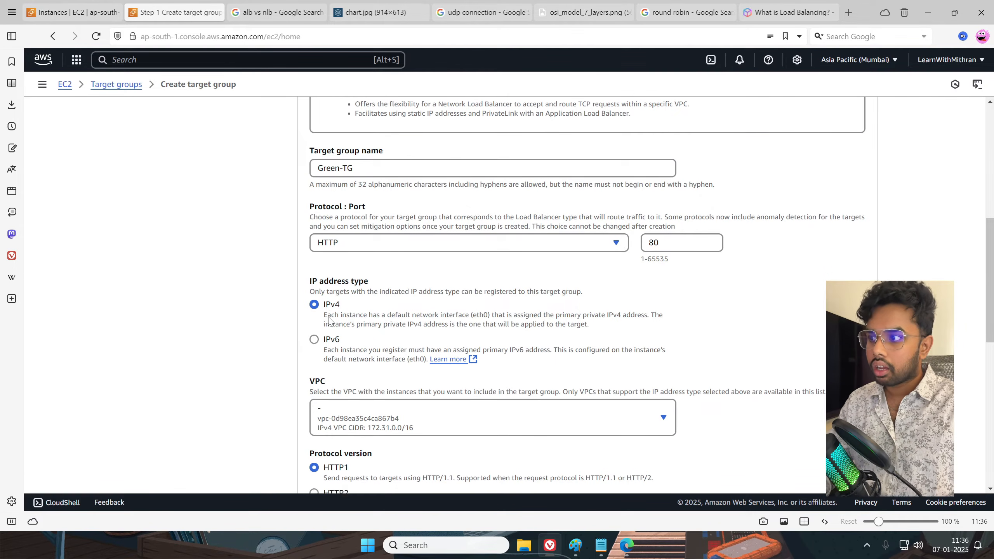
scroll(336, 304, down, 4)
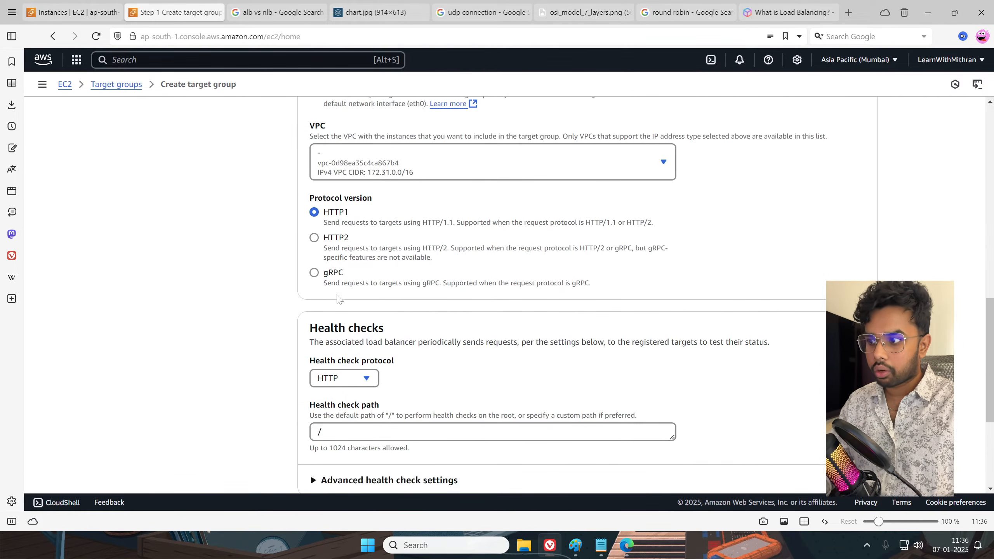
scroll(352, 338, down, 1)
click(352, 288)
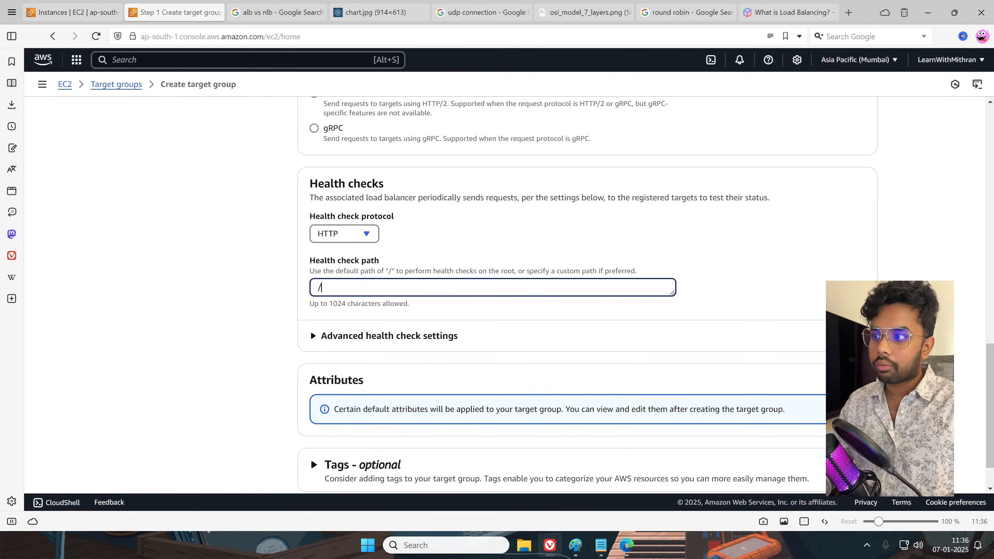
click(597, 549)
scroll(497, 274, down, 2)
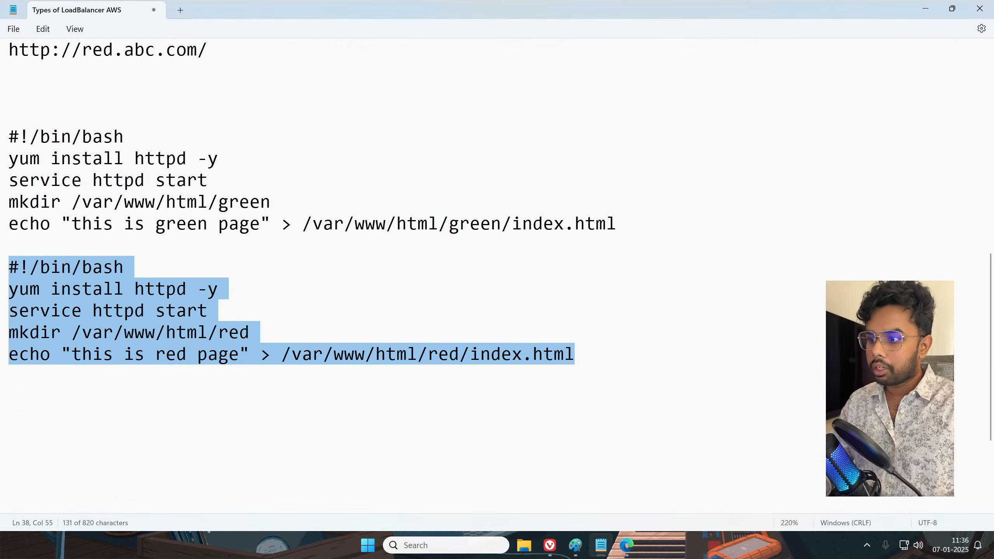
click(9, 419)
drag(418, 354, 575, 354)
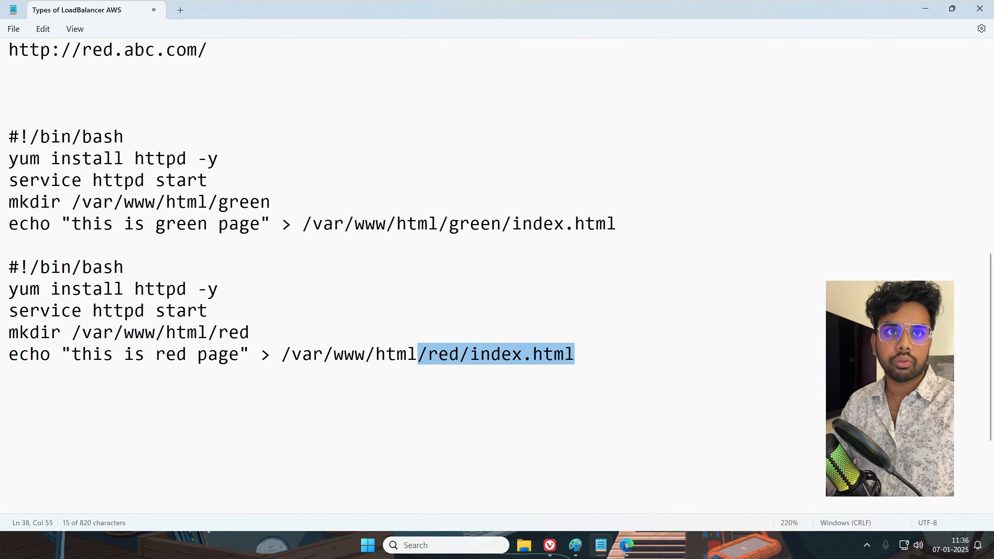
drag(438, 223, 617, 223)
key(ctrl+c)
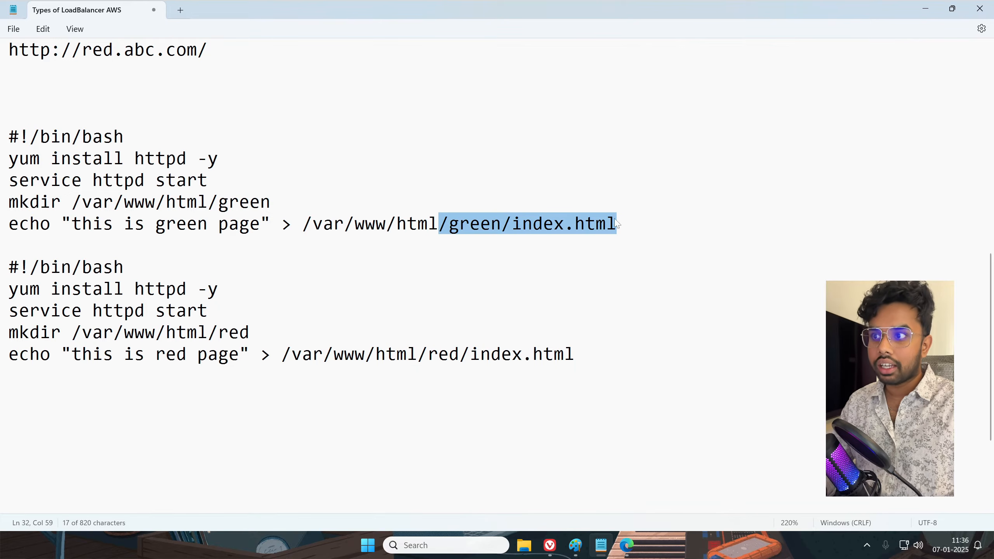
Return to the target group form in the browser, set the health check path to /green/index.html and proceed to registering targets
click(575, 545)
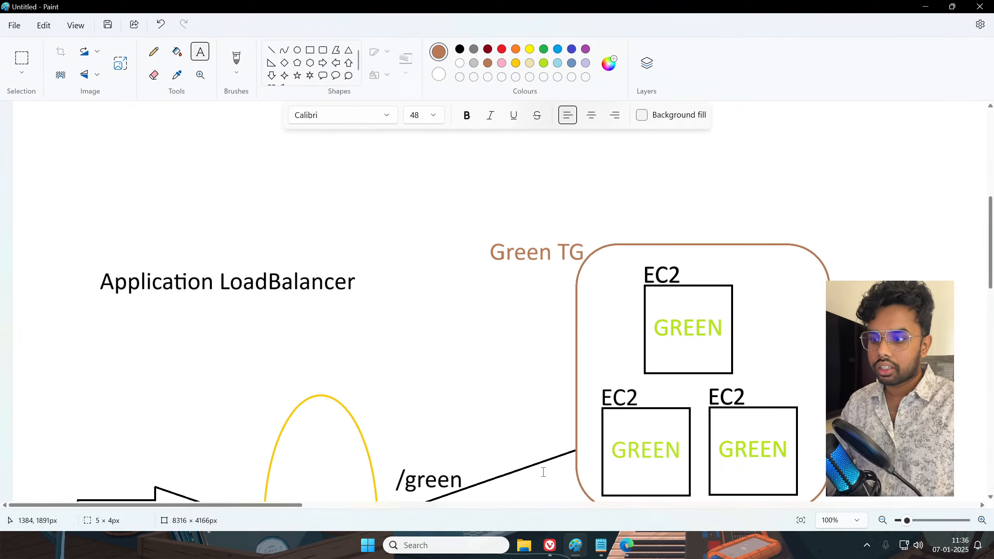
click(549, 545)
key(BackSpace)
key(ctrl+v)
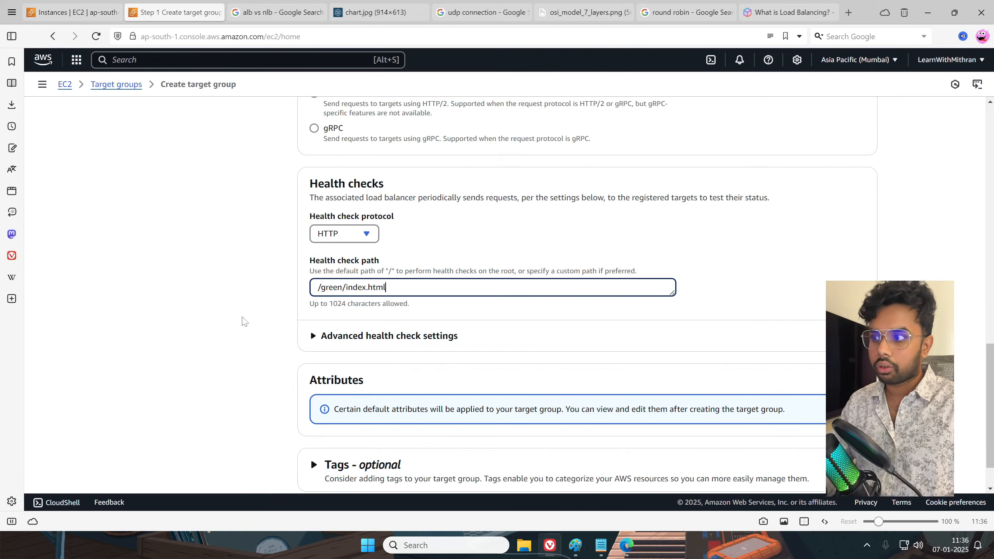
click(244, 319)
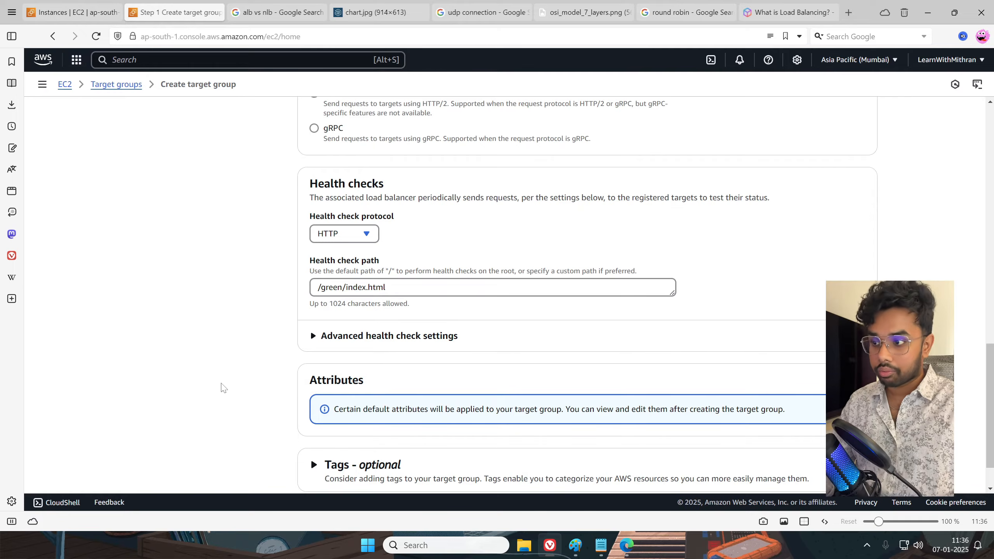
scroll(248, 400, down, 1)
click(824, 460)
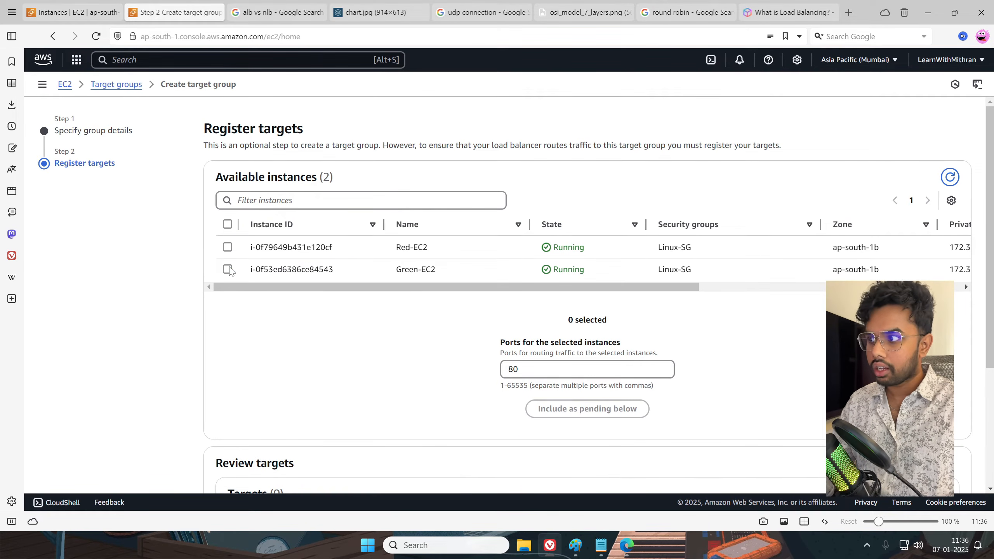
Add the Green-EC2 instance on port 80 as a pending target of the Green-TG group
click(228, 269)
scroll(407, 329, down, 3)
scroll(554, 281, up, 3)
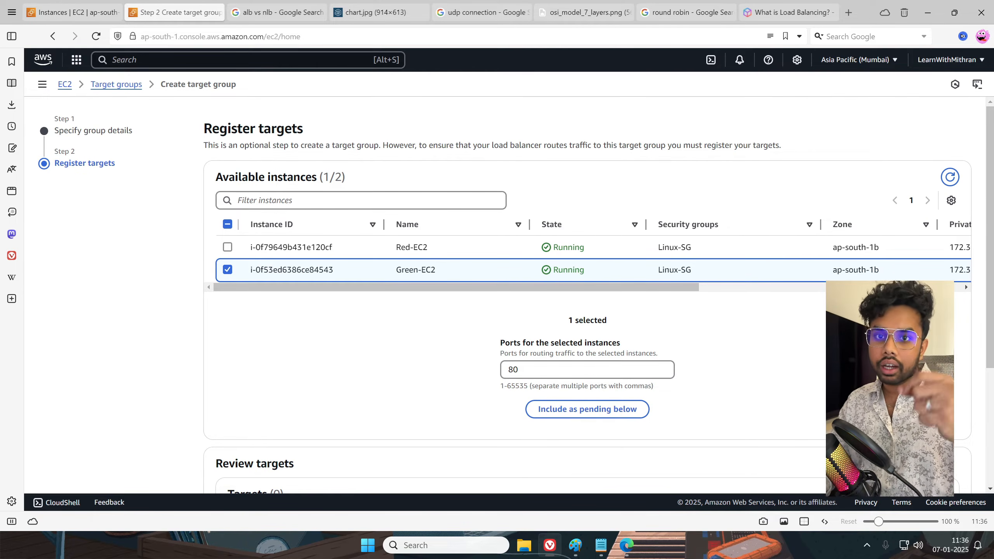
key(alt+Tab)
scroll(699, 278, down, 3)
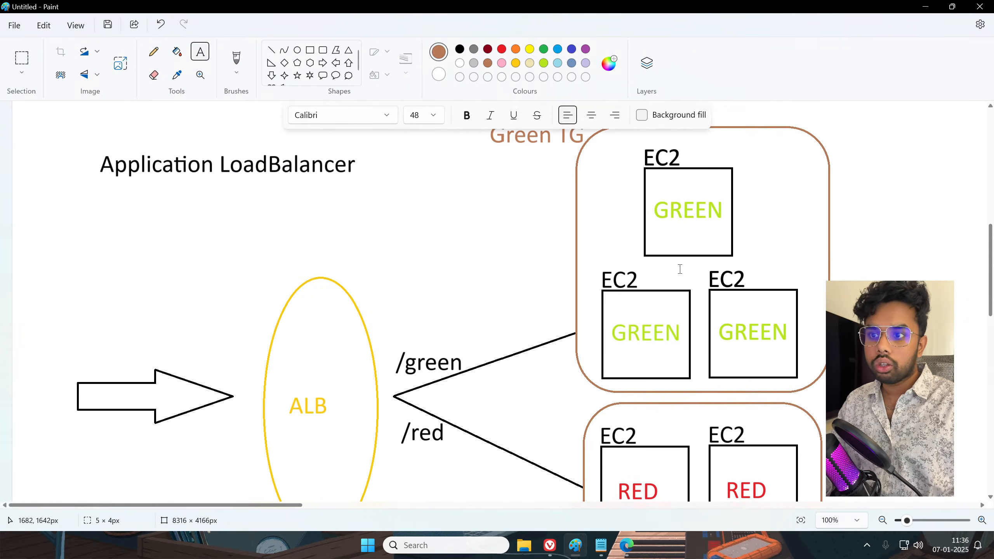
key(alt+Tab)
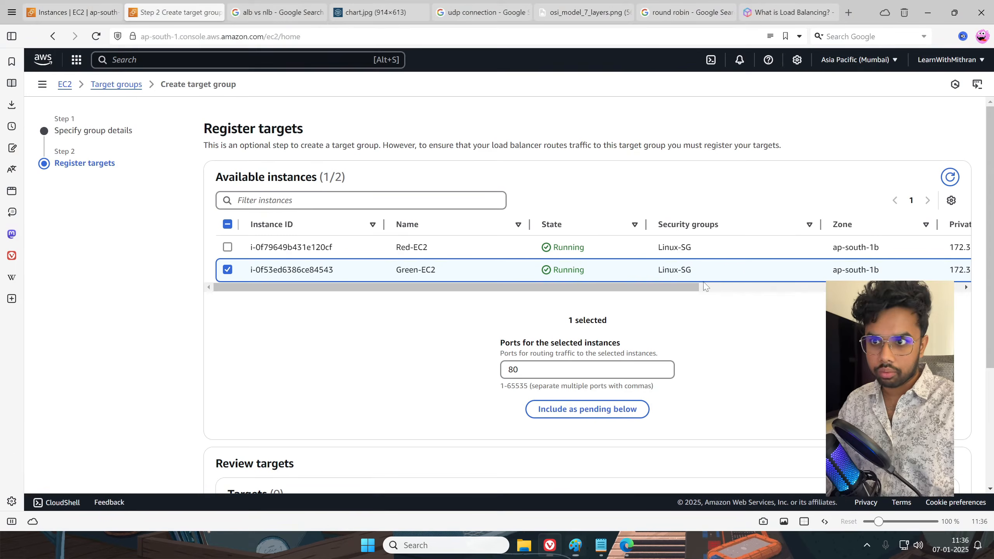
click(577, 414)
scroll(577, 415, down, 2)
scroll(309, 229, up, 2)
scroll(298, 223, down, 3)
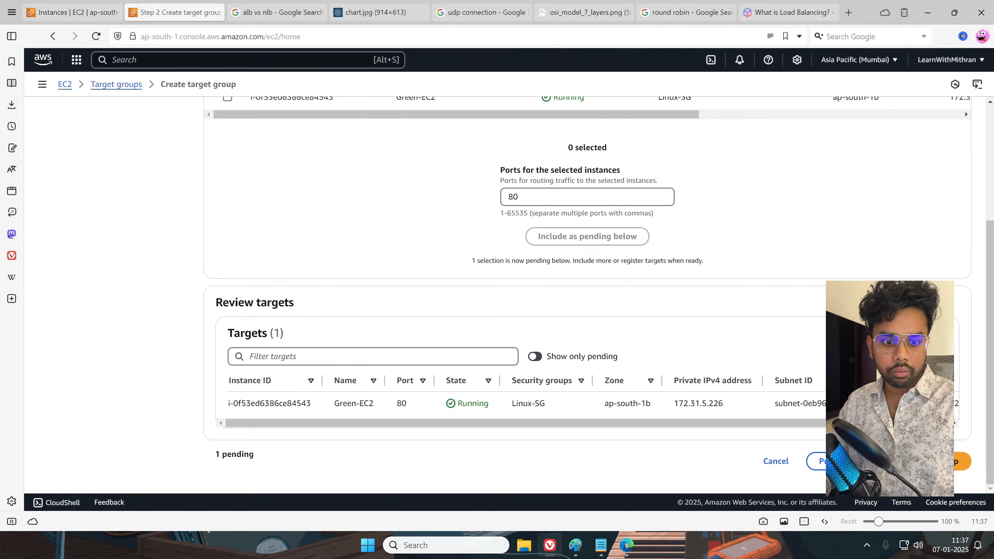
Create the Green-TG target group with Green-EC2 as its pending target and review the group's details and registered targets
click(919, 461)
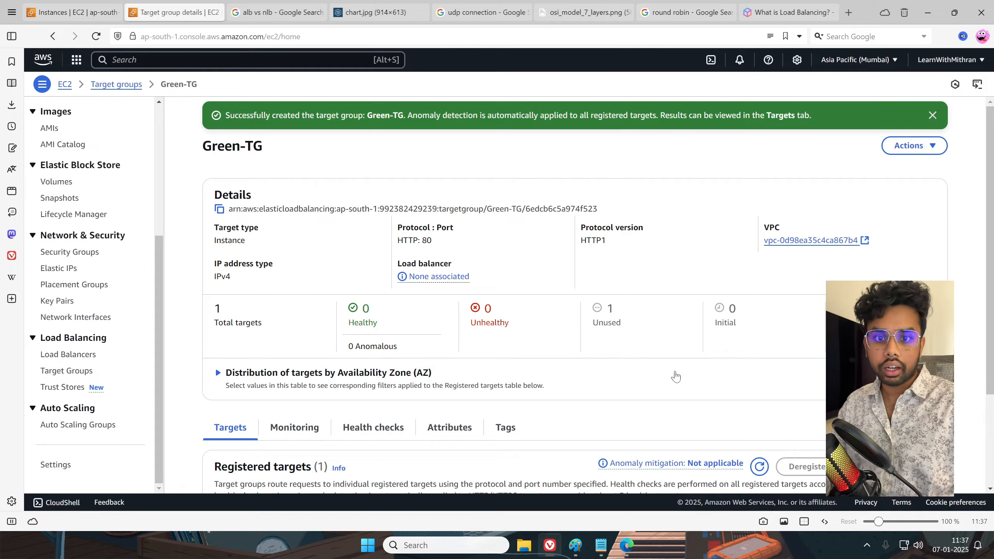
scroll(676, 376, down, 3)
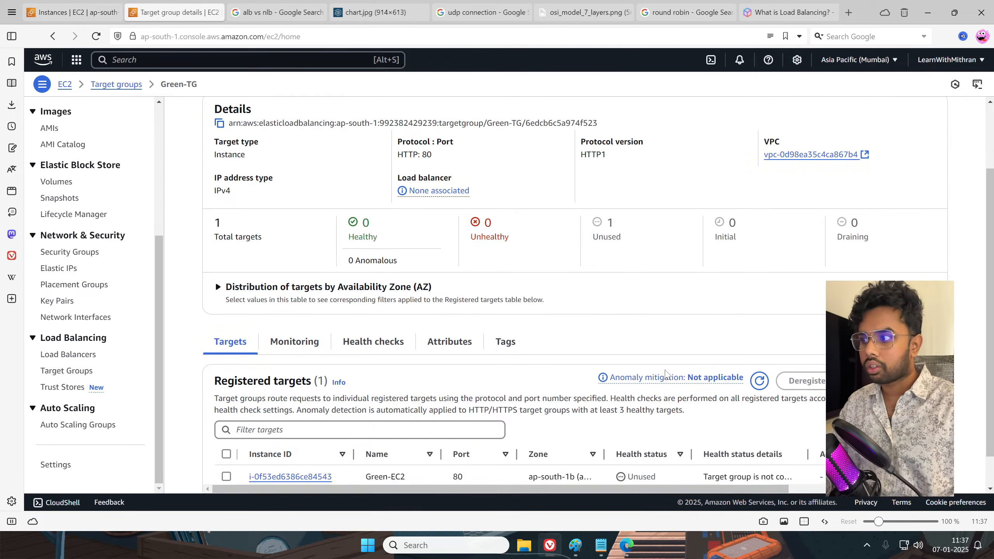
scroll(362, 252, up, 3)
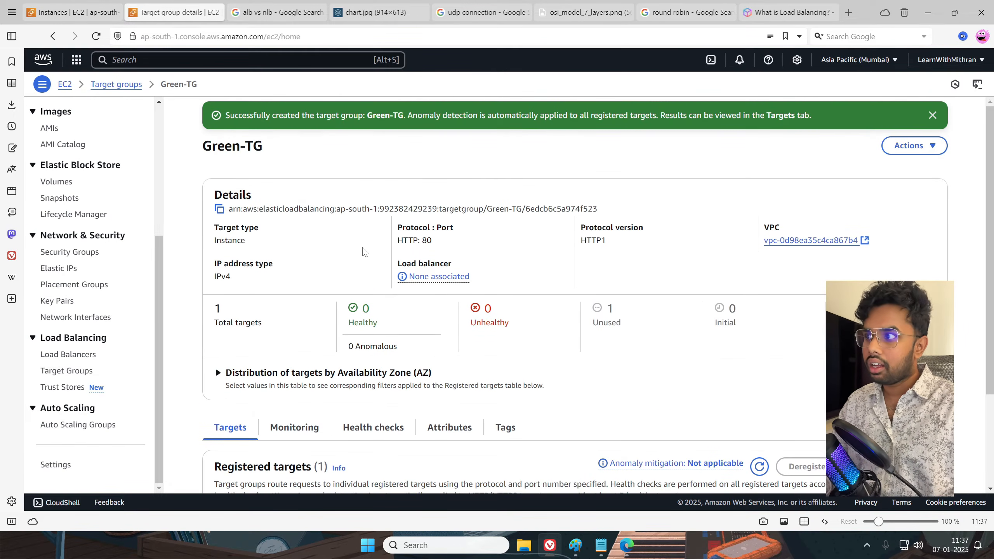
scroll(408, 262, down, 3)
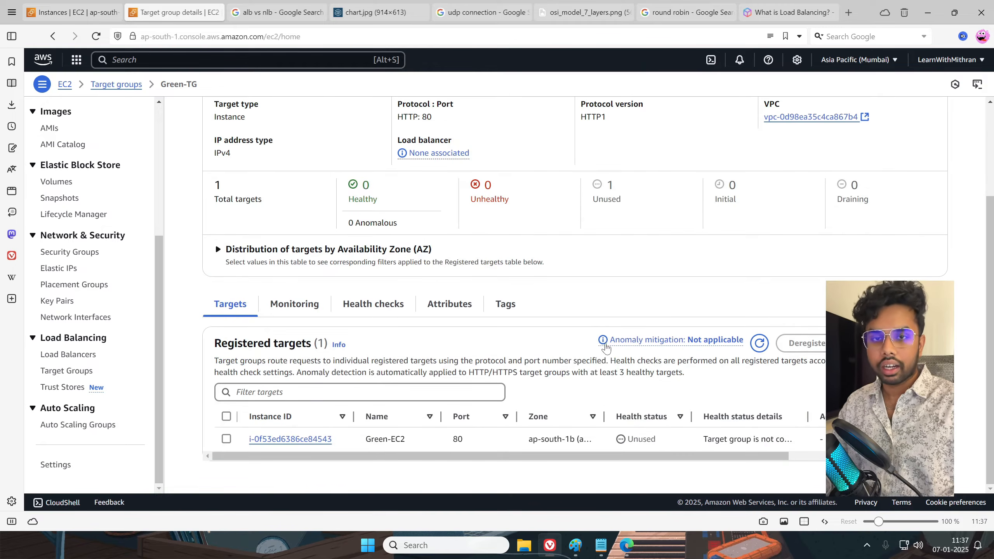
scroll(594, 399, up, 3)
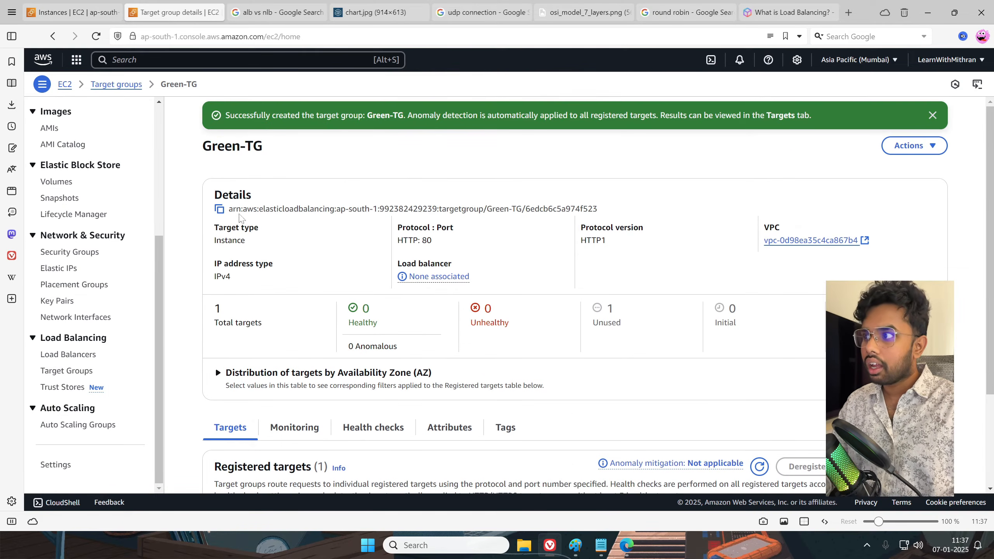
Start another target group for instances and name it Red-TG
click(74, 371)
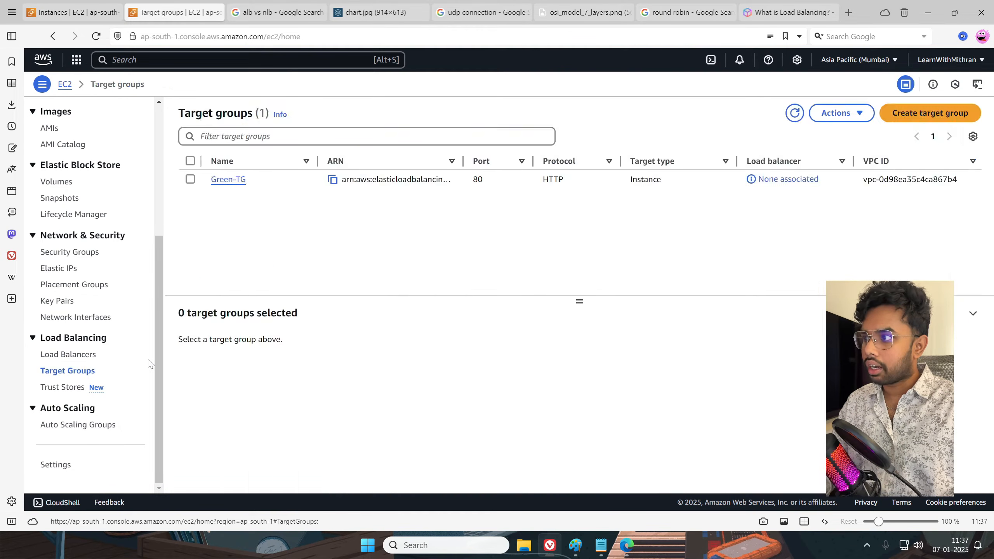
click(928, 113)
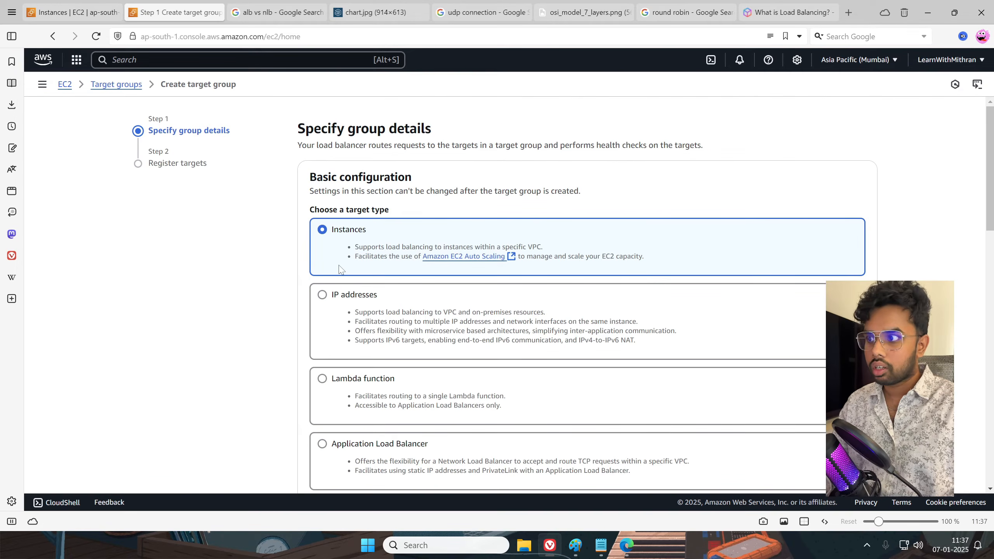
scroll(390, 229, down, 7)
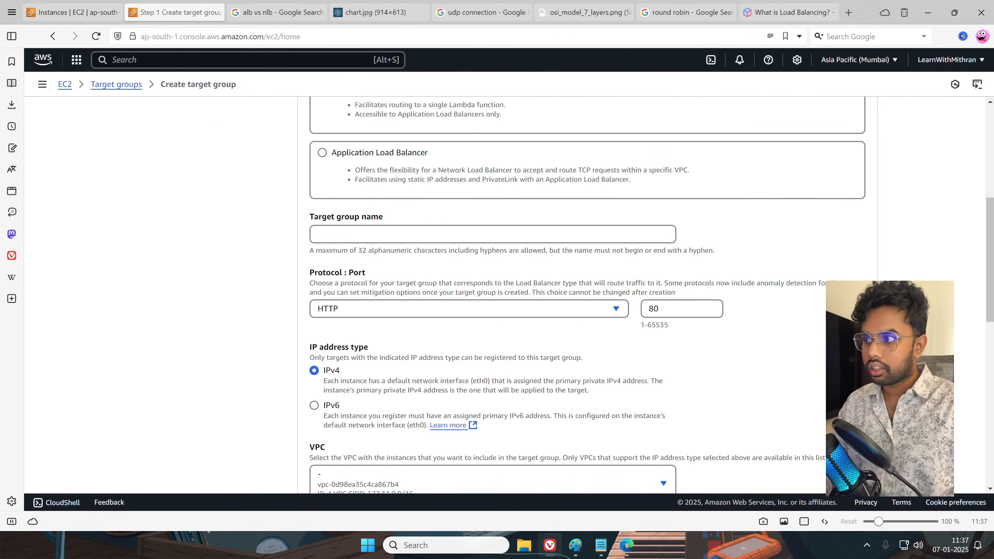
click(390, 234)
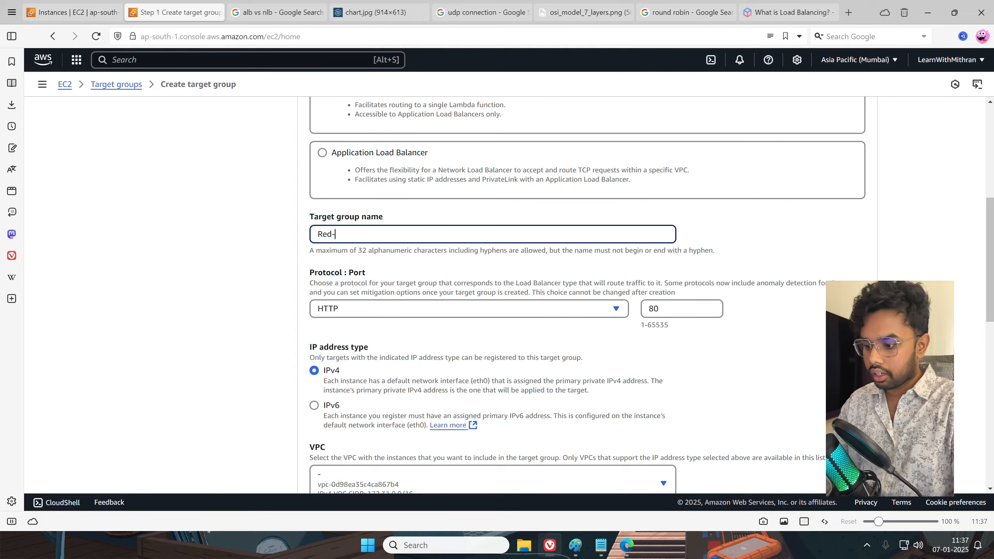
Copy /red/index.html from the red script in the notes and set it as the HTTP health check path
scroll(587, 295, down, 10)
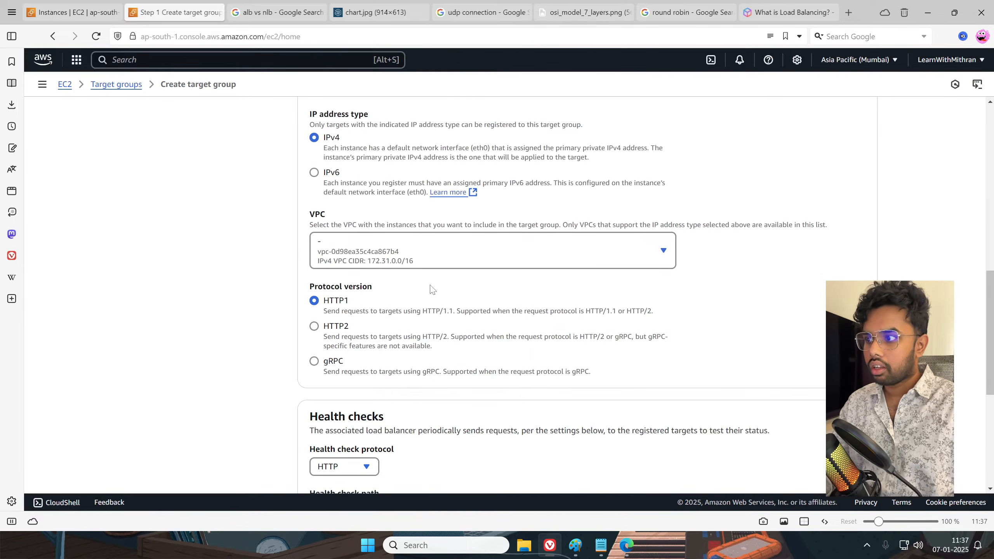
click(602, 544)
drag(574, 354, 416, 354)
key(ctrl+c)
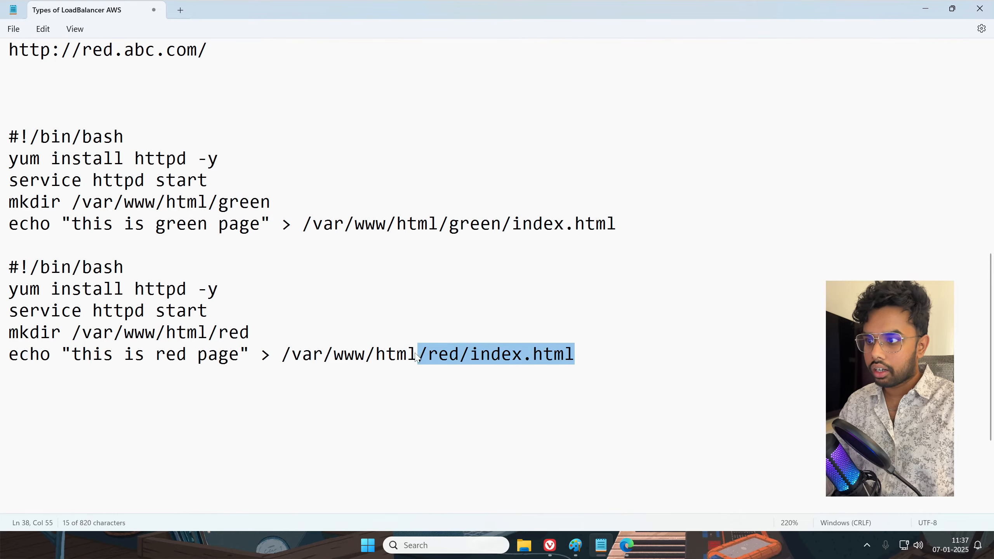
key(alt+Tab)
click(392, 350)
key(ctrl+a)
key(ctrl+v)
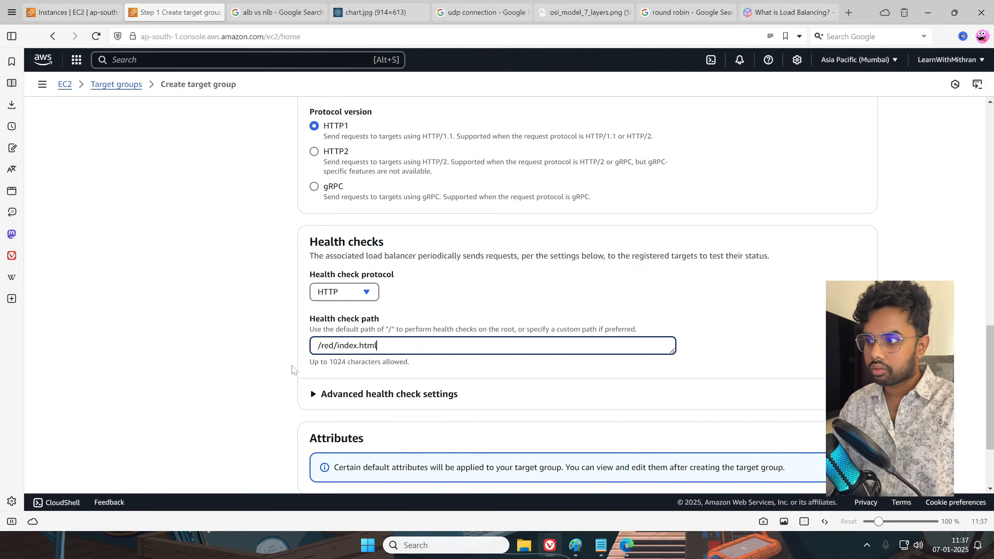
Add Red-EC2 on port 80 as a pending target, create the target group, and refresh the target groups list
scroll(274, 368, down, 3)
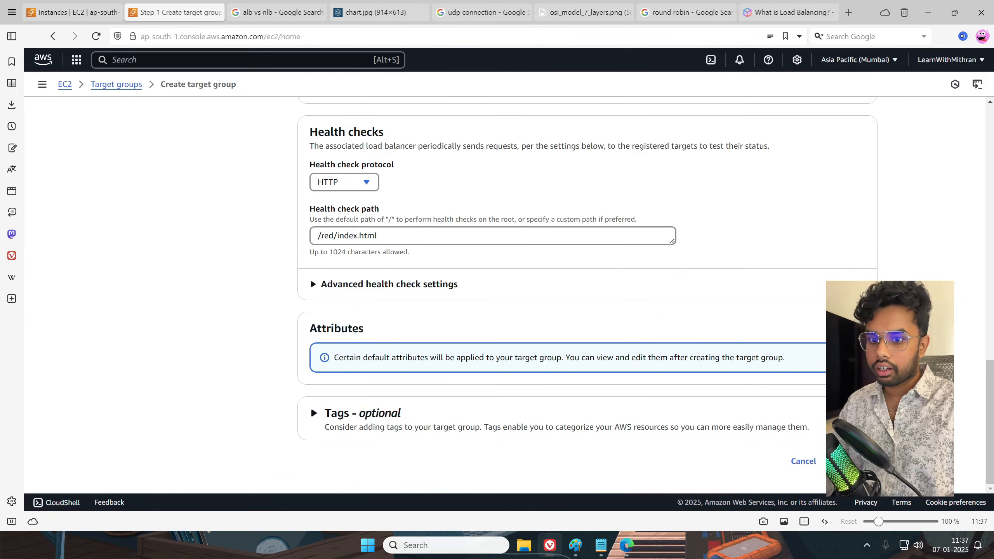
click(853, 461)
click(228, 247)
scroll(229, 328, down, 4)
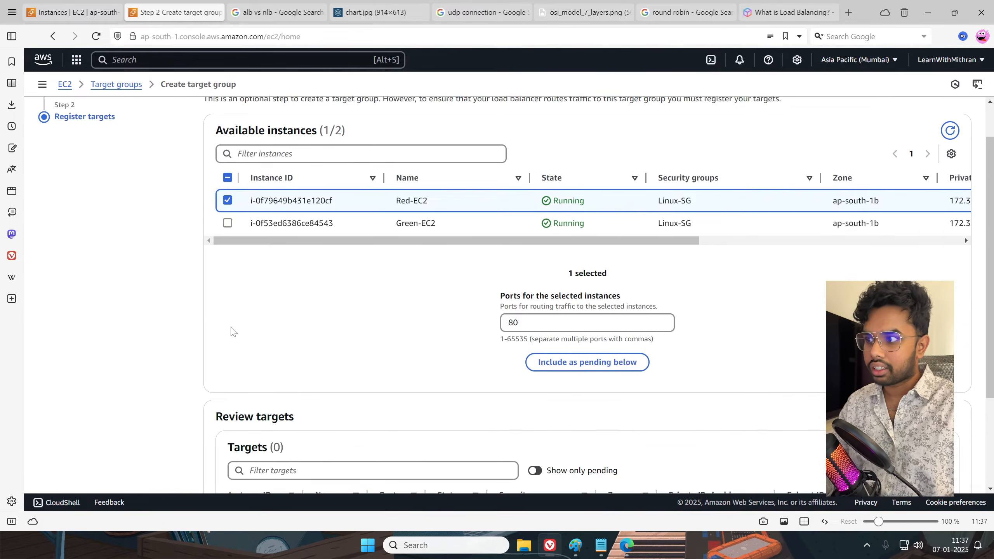
click(551, 233)
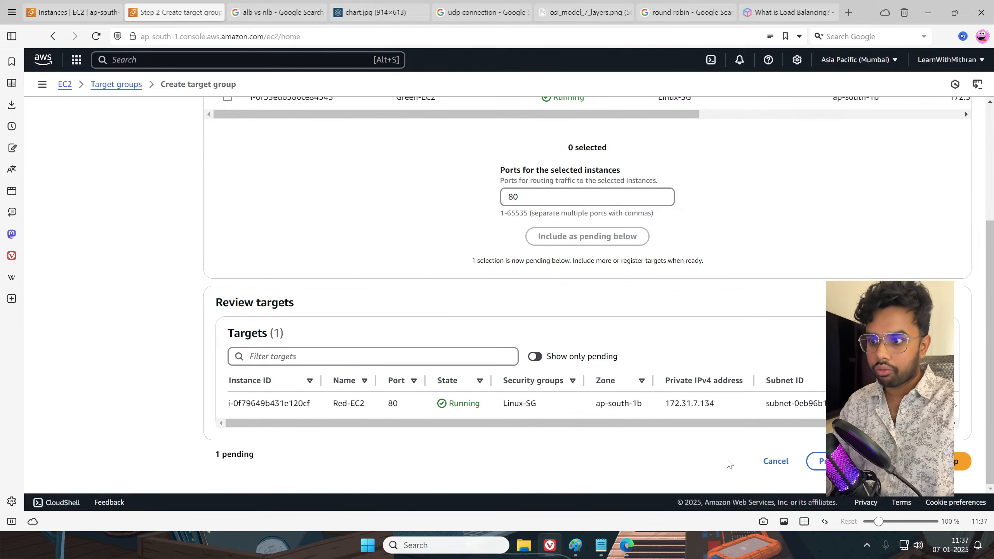
click(919, 461)
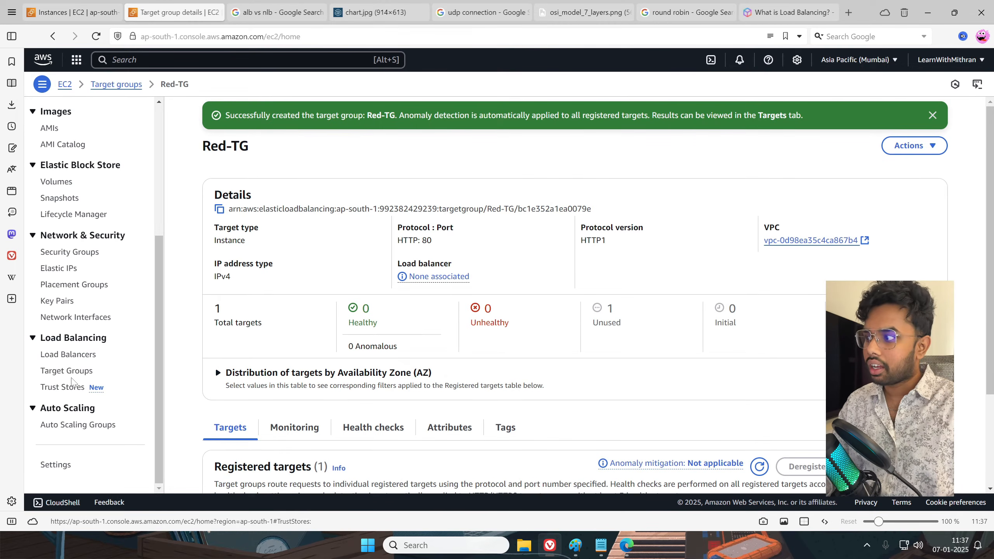
click(65, 370)
click(794, 113)
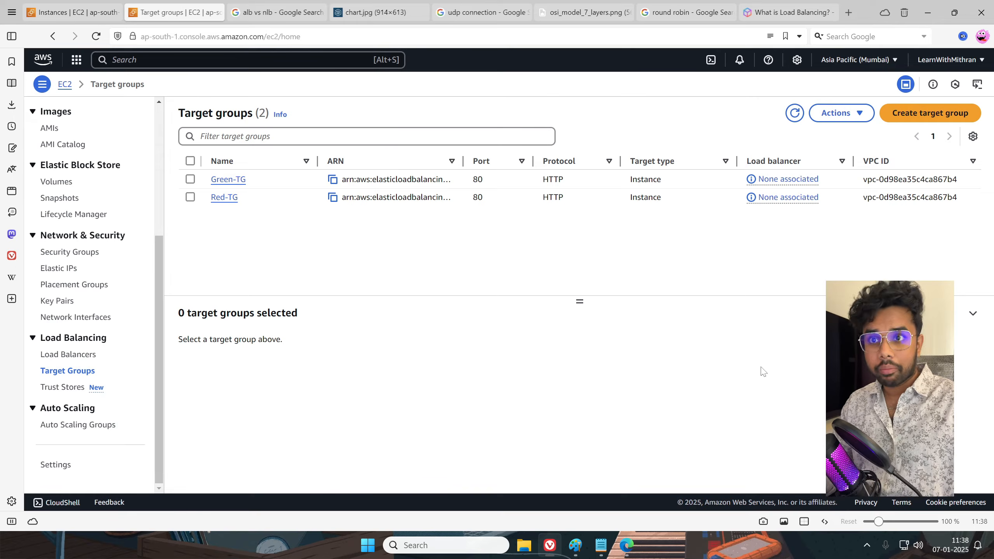
Examine the /green and /red routes in the Paint load balancer diagram, and return to the browser to refresh the target groups list
click(575, 545)
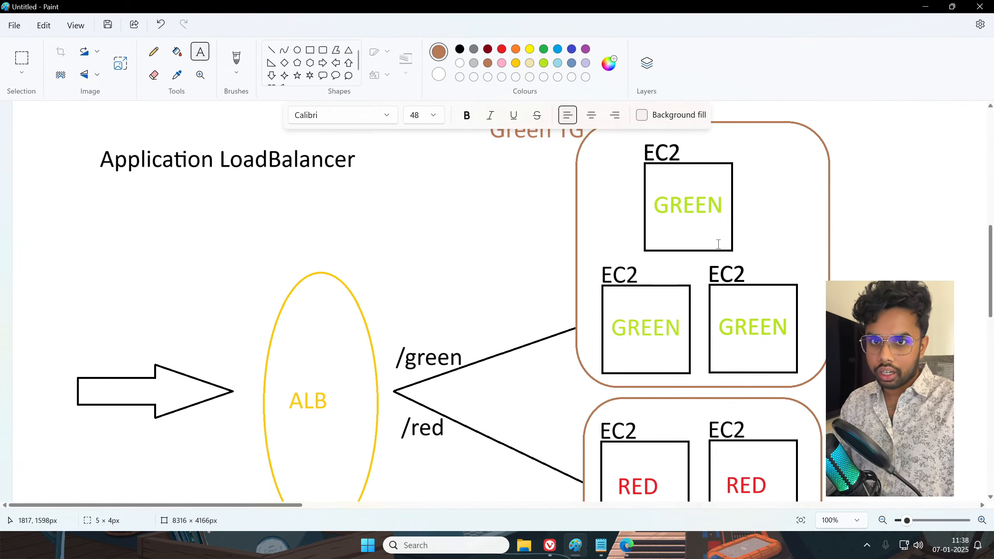
scroll(718, 244, up, 3)
scroll(594, 295, down, 7)
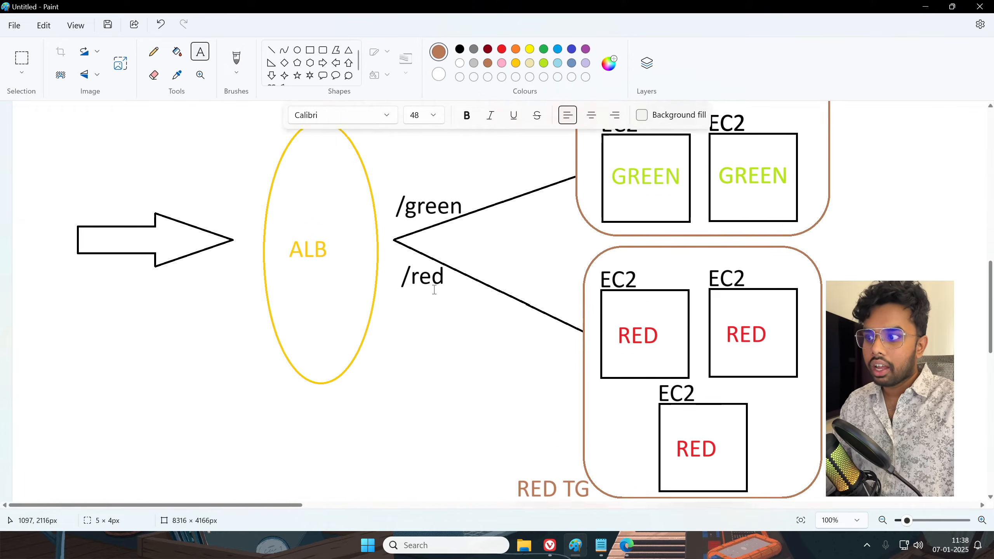
scroll(348, 266, up, 2)
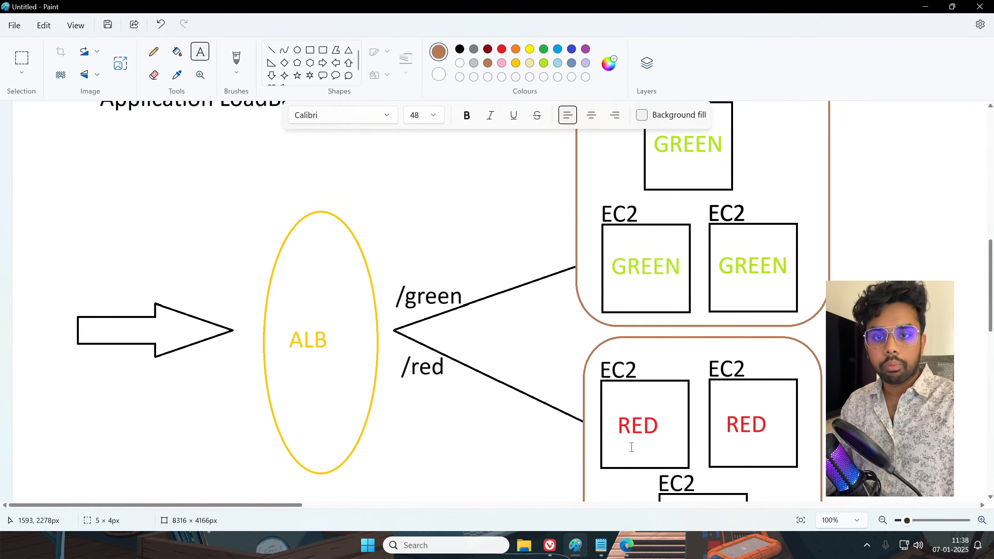
scroll(631, 447, up, 2)
scroll(631, 447, down, 2)
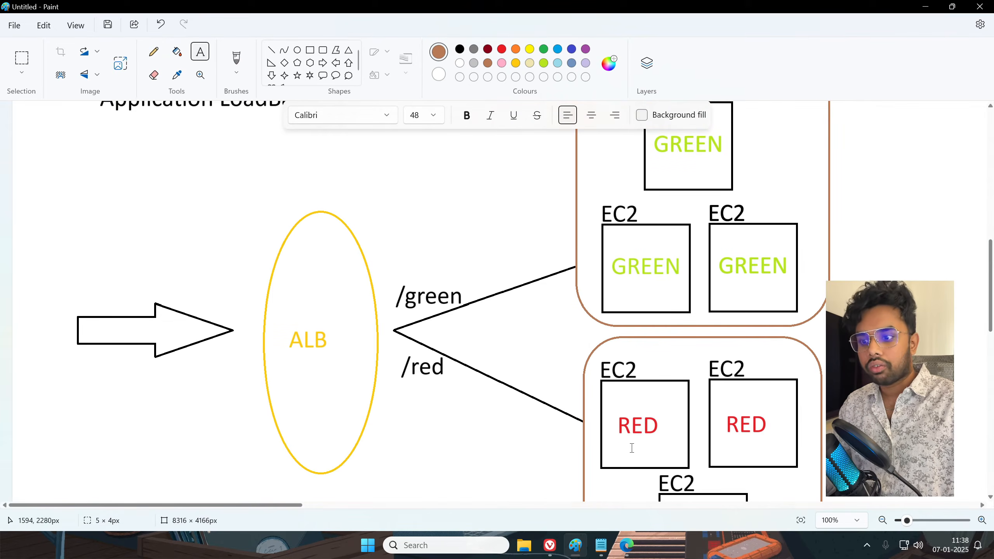
click(549, 548)
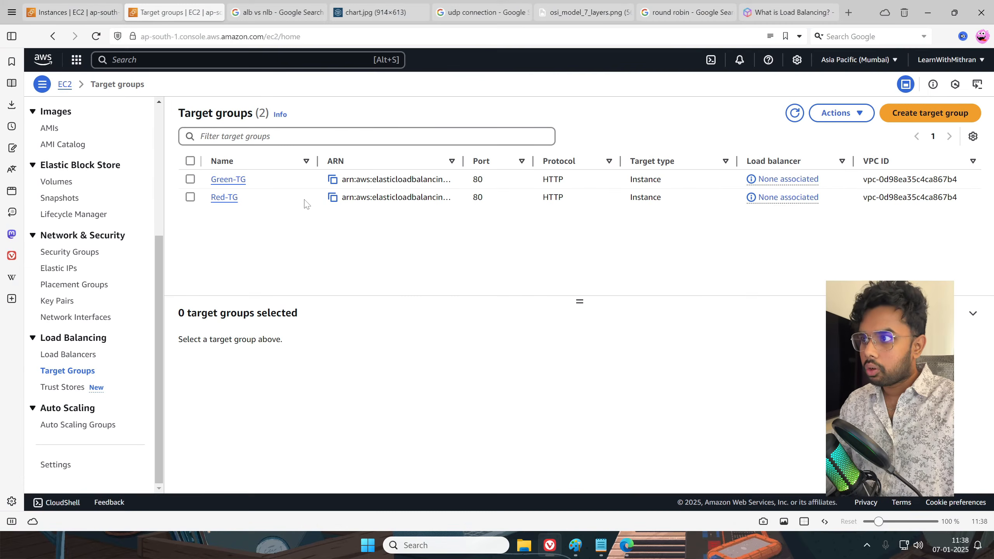
click(791, 120)
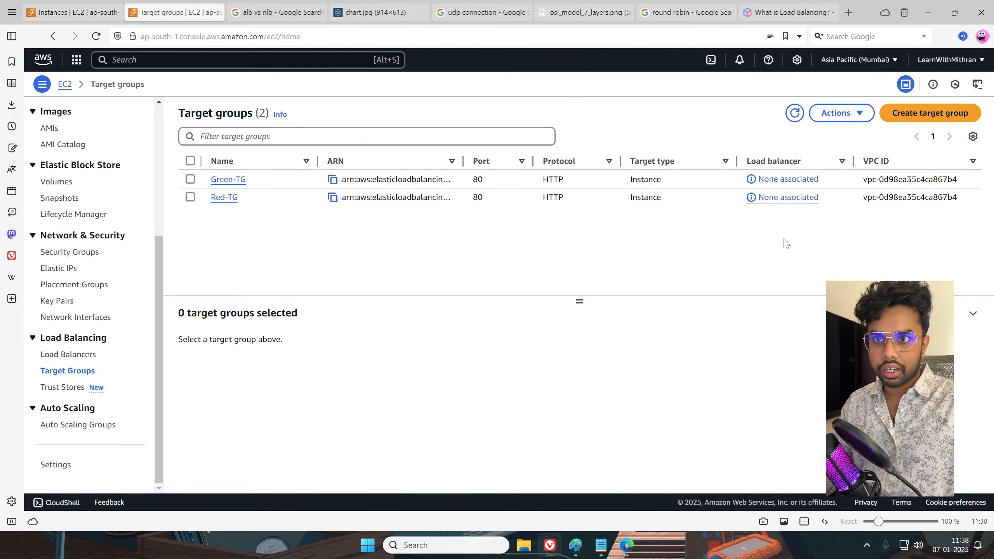
Start creating a new load balancer of the Application Load Balancer type
click(80, 354)
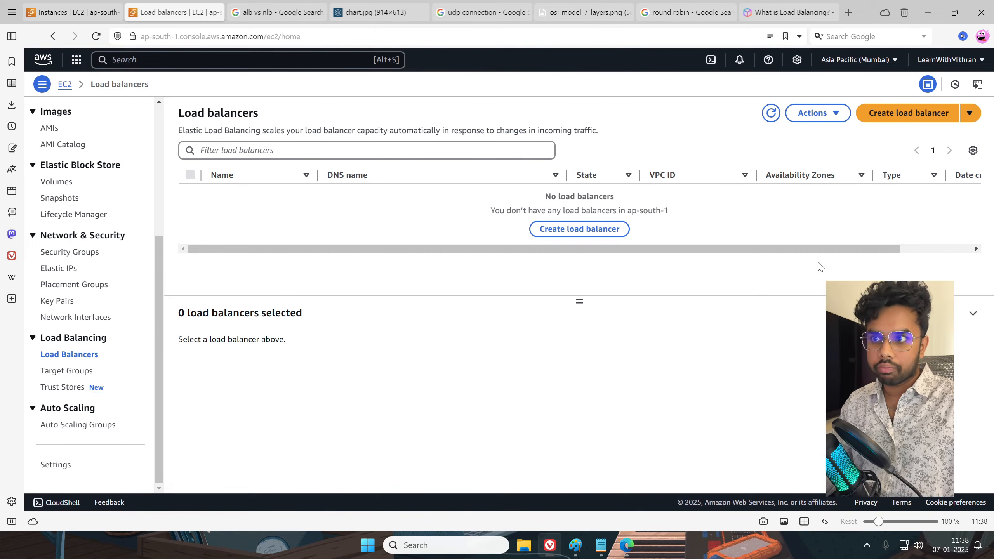
click(886, 122)
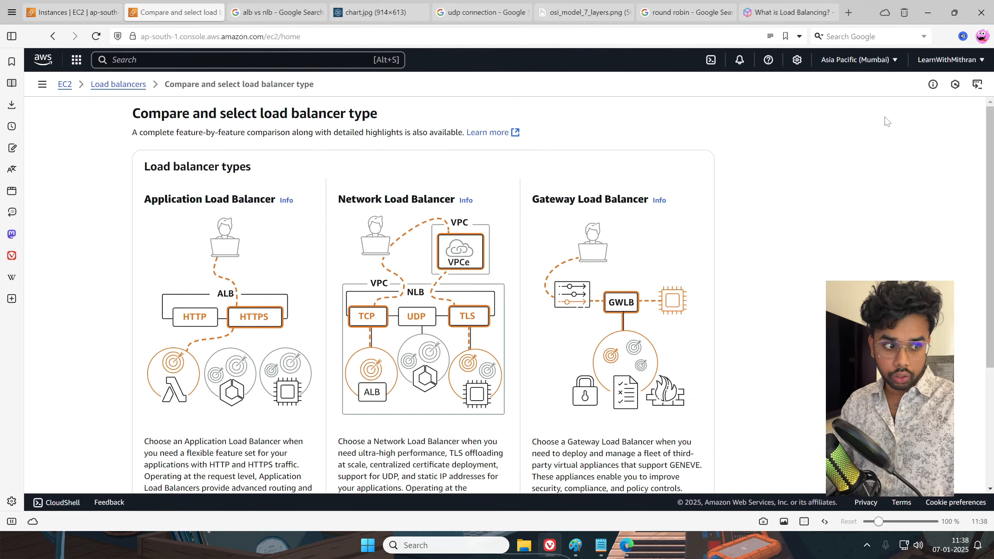
scroll(485, 300, down, 3)
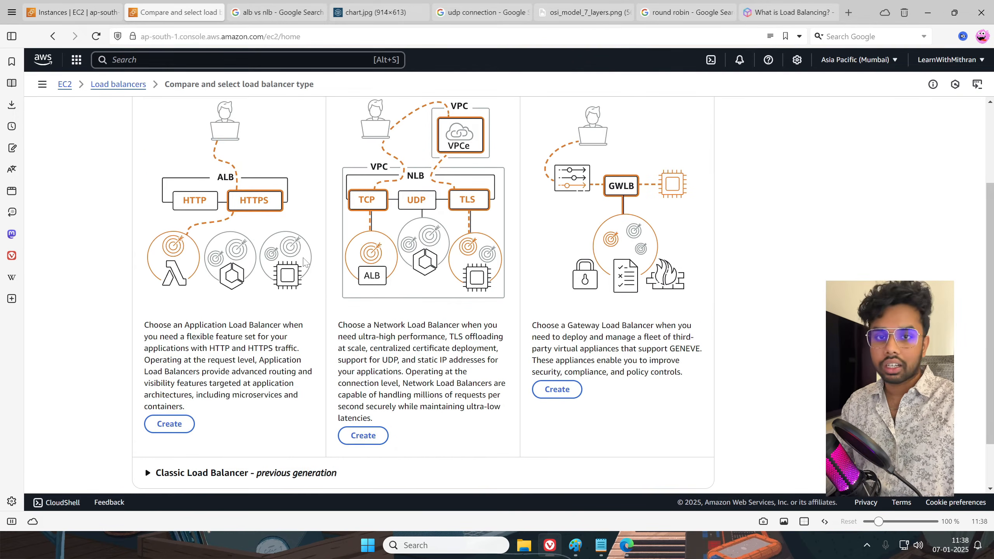
scroll(305, 262, down, 2)
click(169, 365)
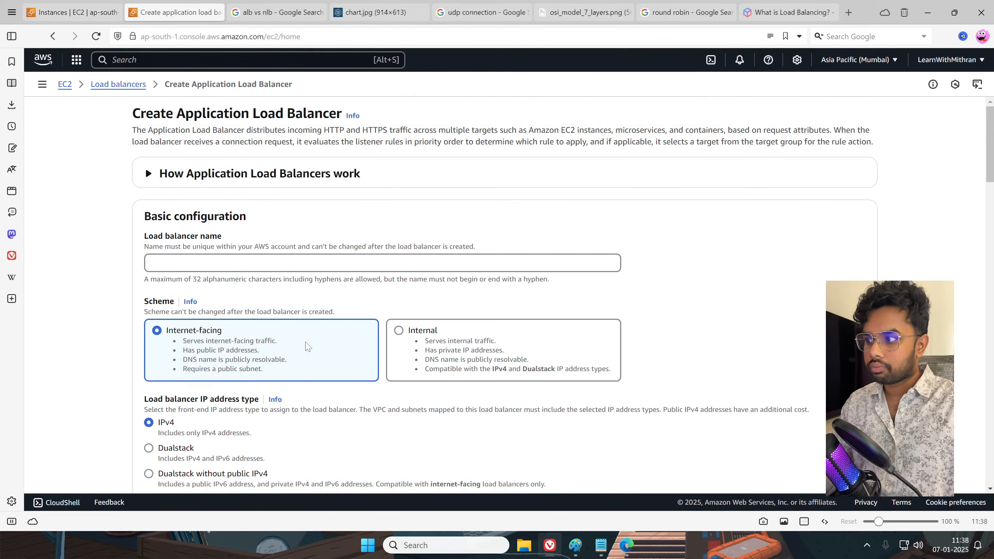
Name the load balancer ALB-INTERNET and use the Internet-facing scheme
scroll(324, 338, down, 1)
click(216, 205)
text(ALB)
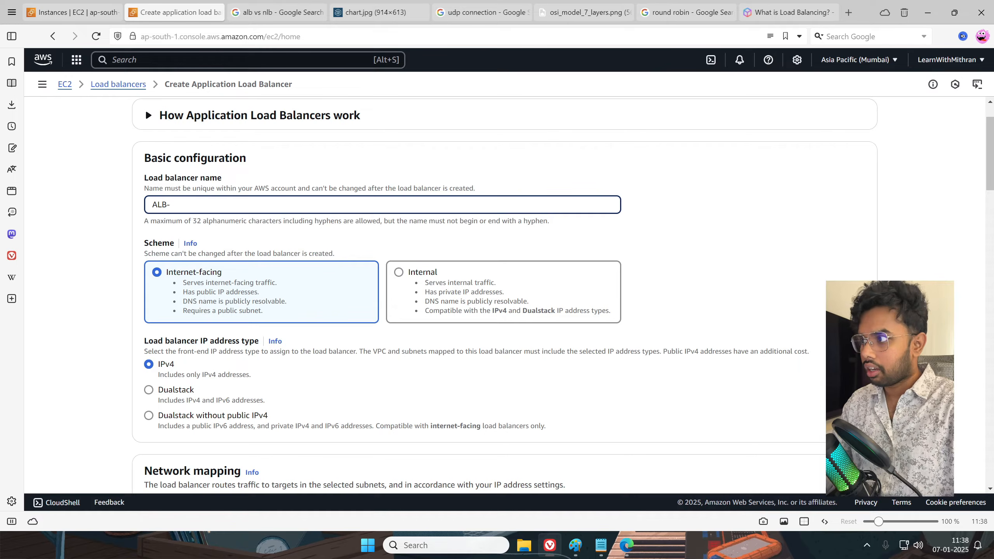
text(-INTERNET)
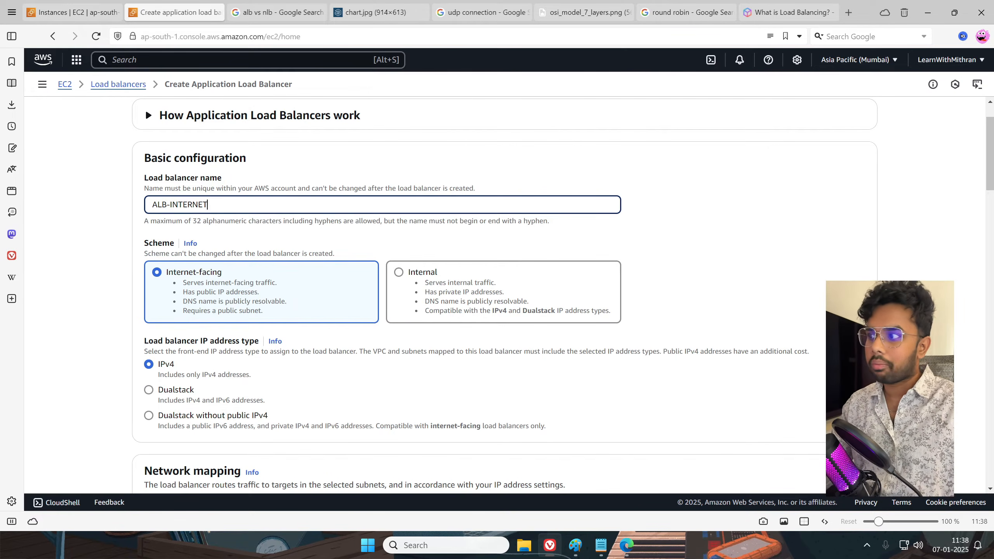
click(171, 288)
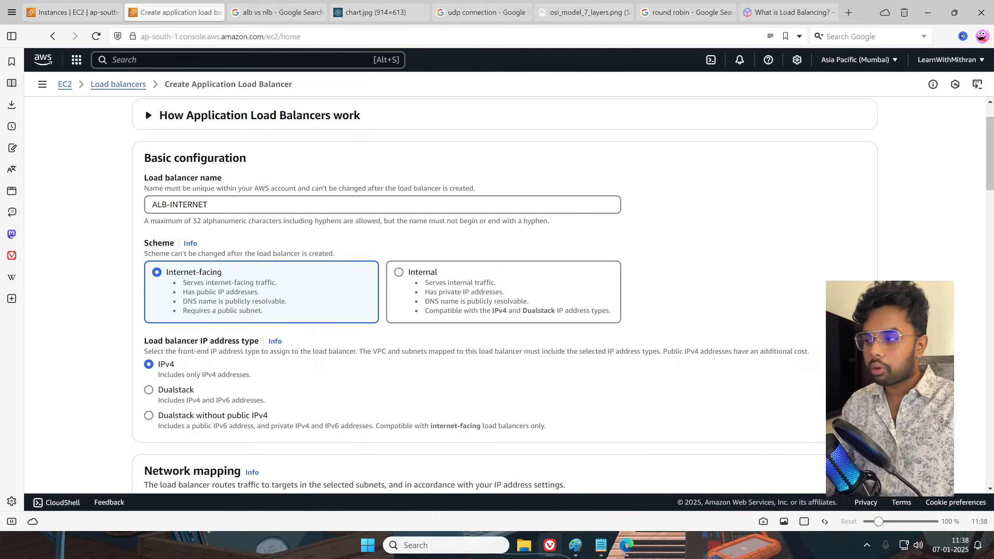
Map the load balancer to the availability zones ap-south-1a, ap-south-1b and ap-south-1c
scroll(298, 255, down, 2)
scroll(98, 293, down, 5)
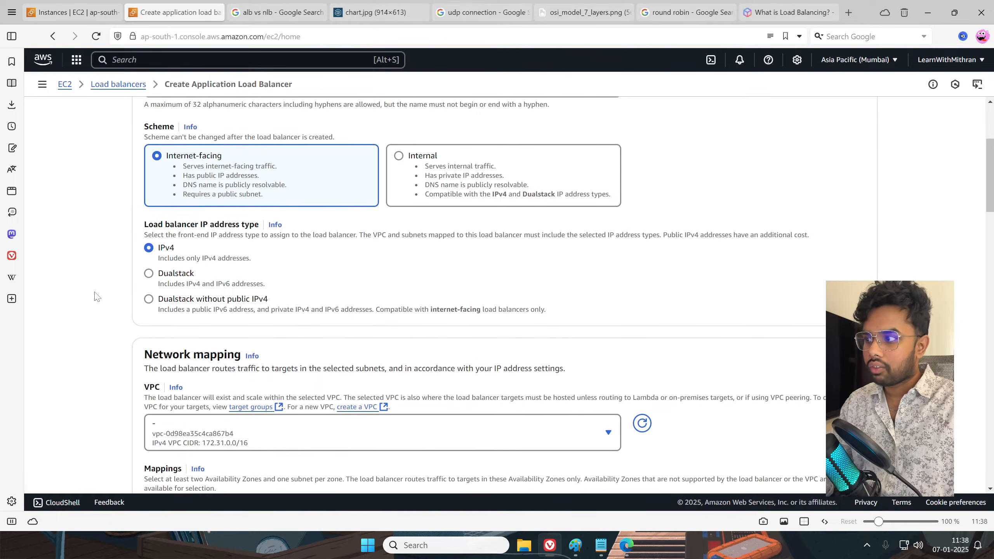
scroll(198, 317, down, 2)
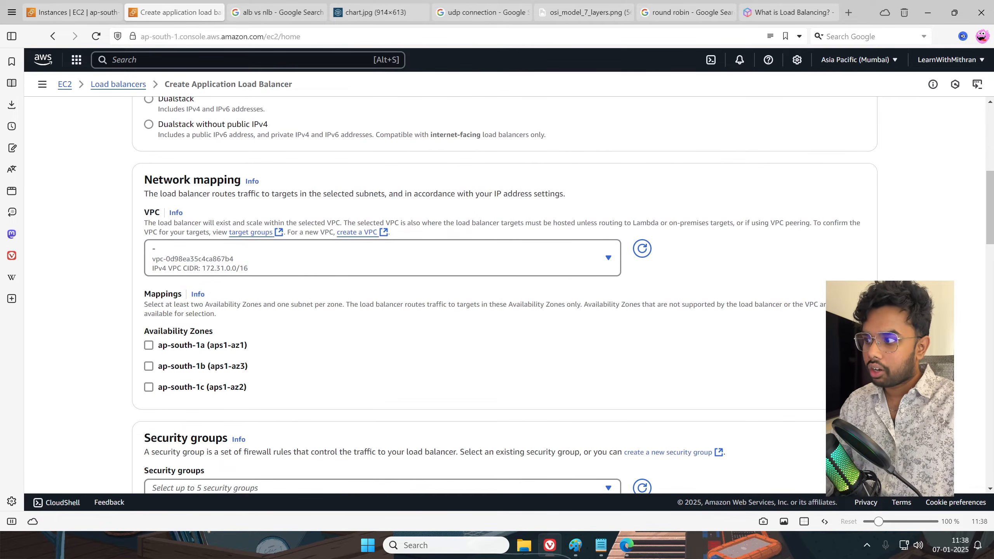
click(149, 344)
scroll(150, 336, down, 3)
click(149, 323)
scroll(117, 358, down, 2)
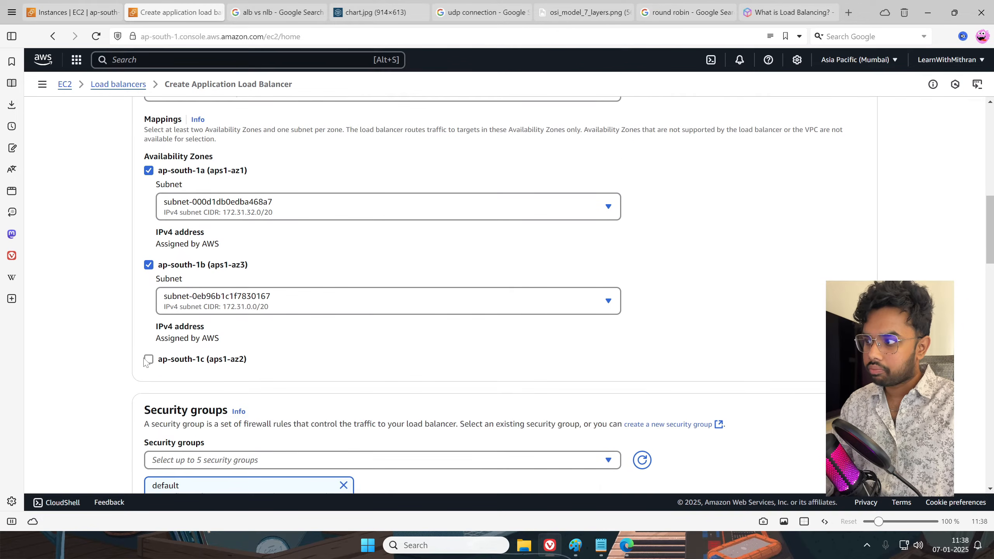
click(149, 359)
Replace the load balancer's default security group with ClassicLB-SG
scroll(98, 367, down, 7)
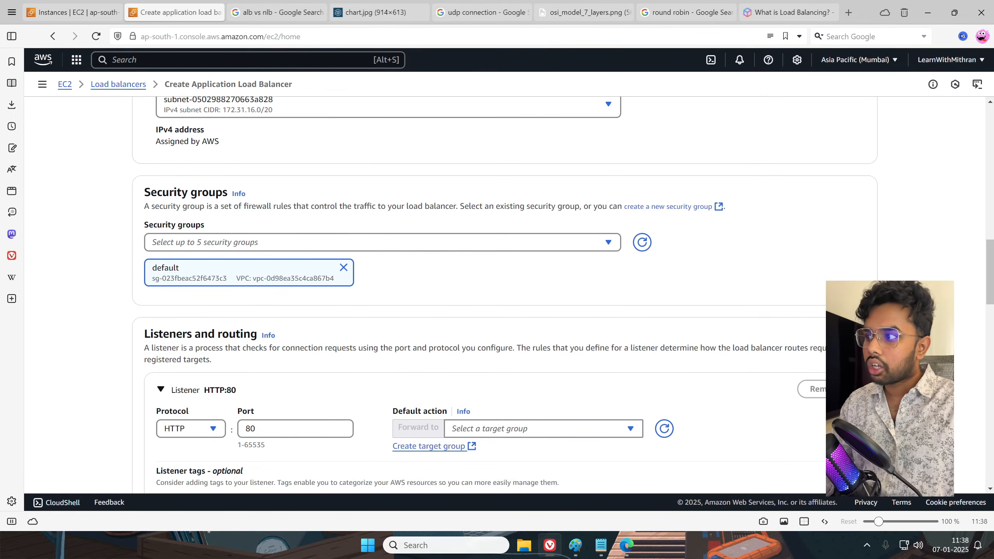
click(354, 244)
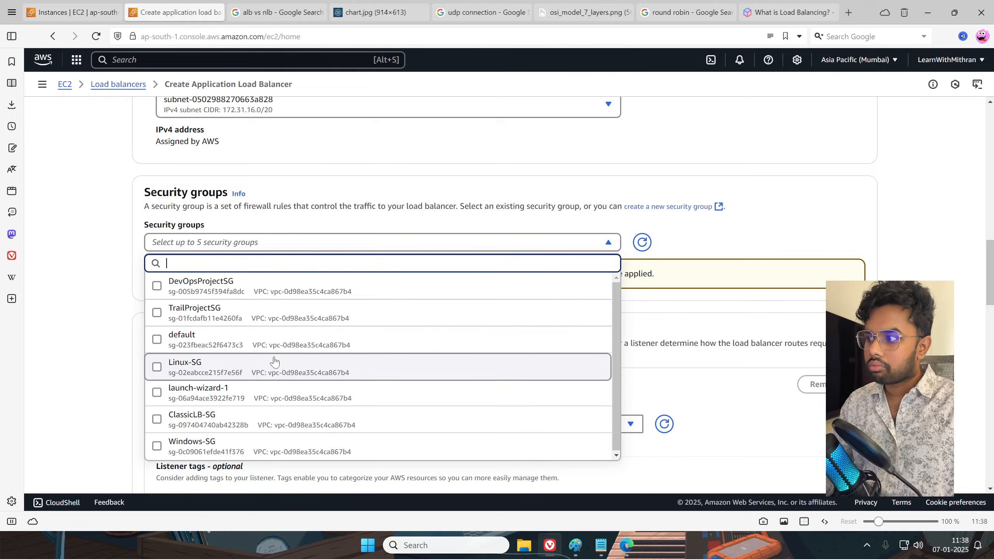
click(195, 425)
click(112, 401)
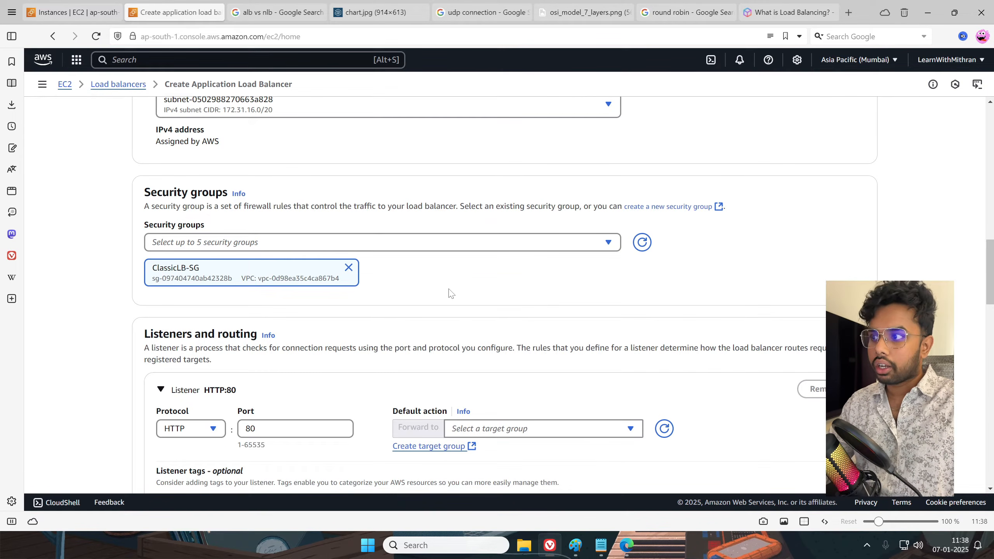
Set the HTTP:80 listener's default action to forward to the Green-TG target group
scroll(395, 313, down, 5)
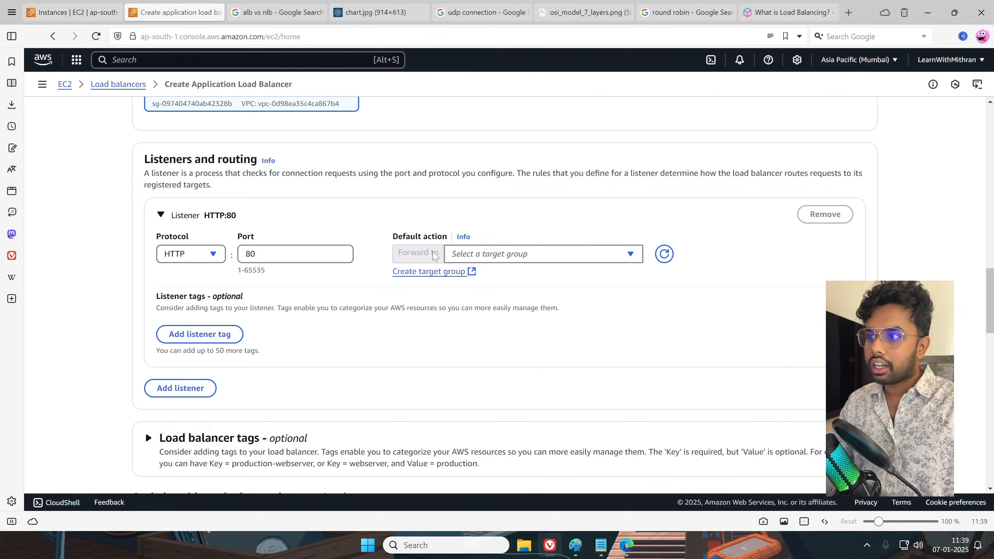
click(468, 255)
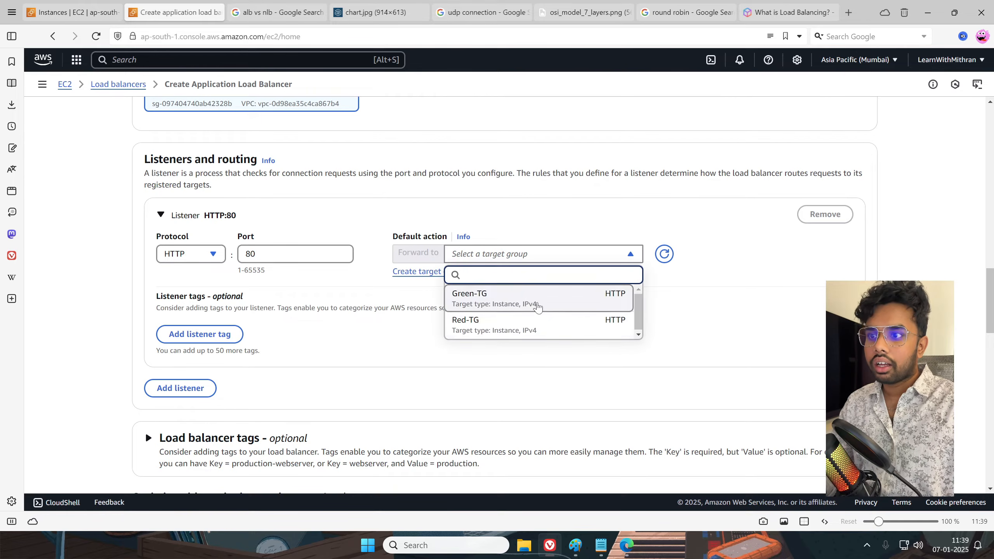
click(523, 305)
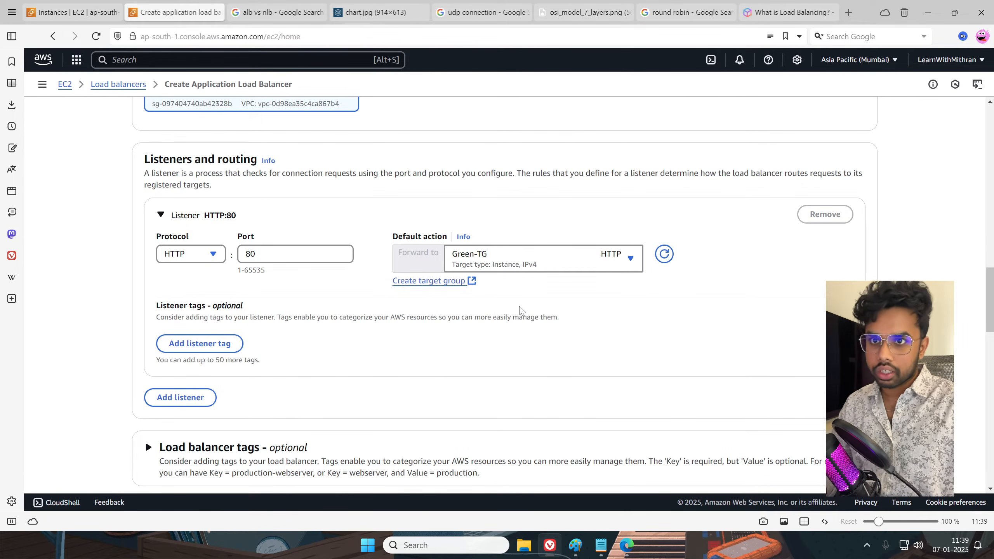
scroll(483, 314, down, 2)
scroll(430, 301, up, 2)
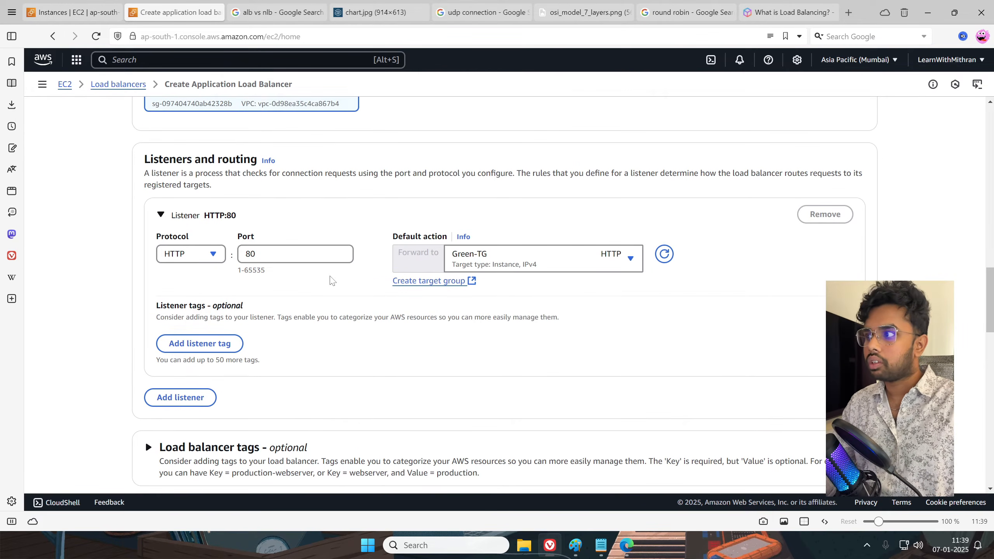
Leave the optional service integrations off, review the configuration summary, and create the load balancer
scroll(332, 282, down, 5)
scroll(222, 291, down, 3)
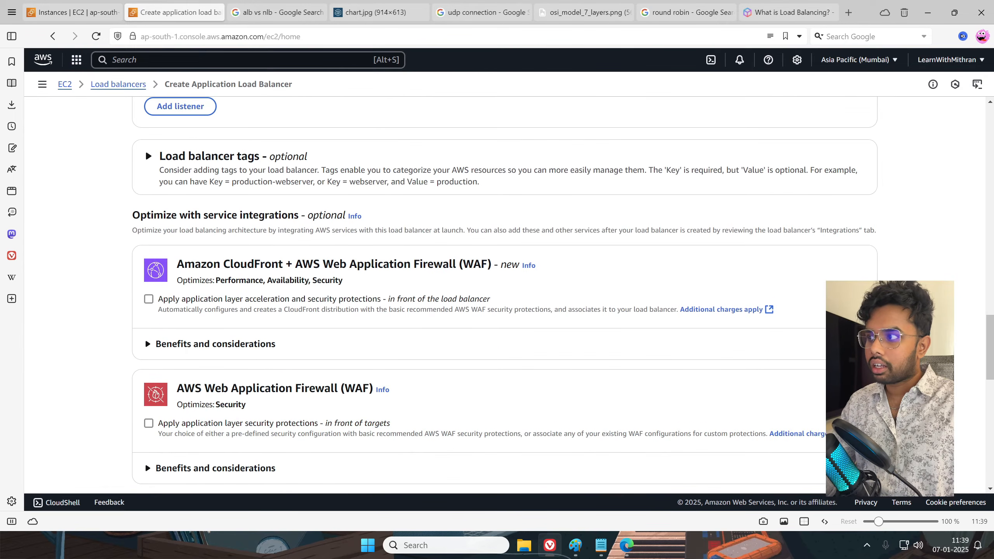
double_click(328, 216)
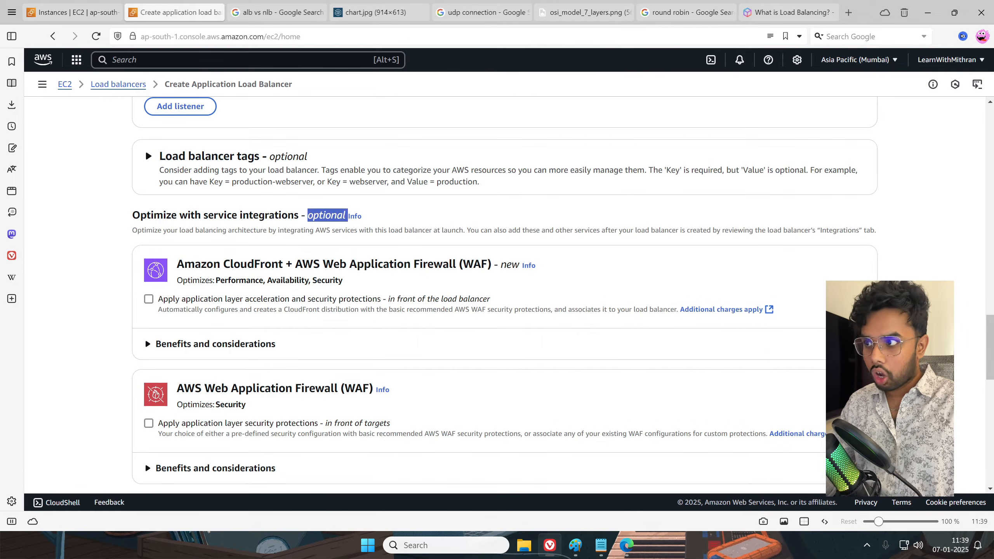
scroll(418, 275, down, 2)
click(75, 228)
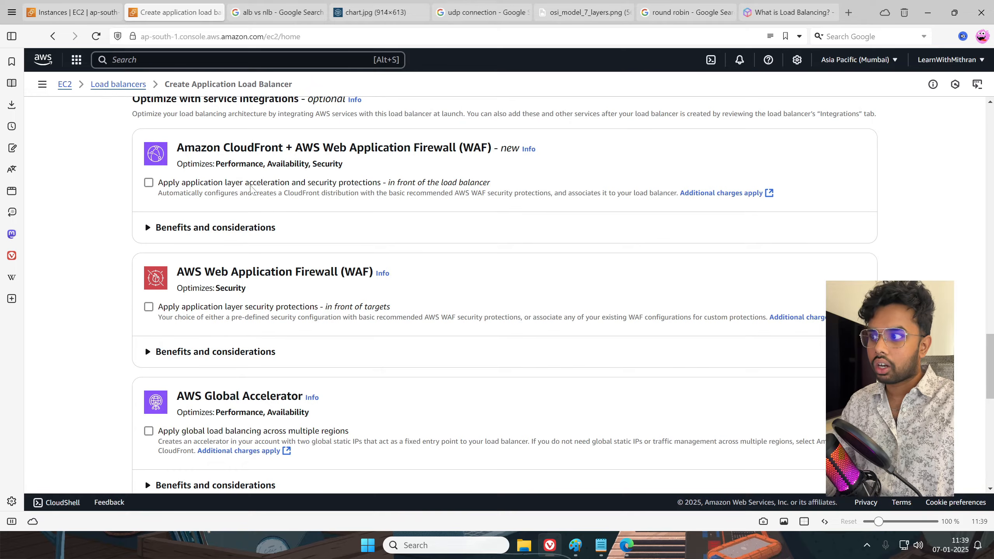
scroll(274, 325, down, 3)
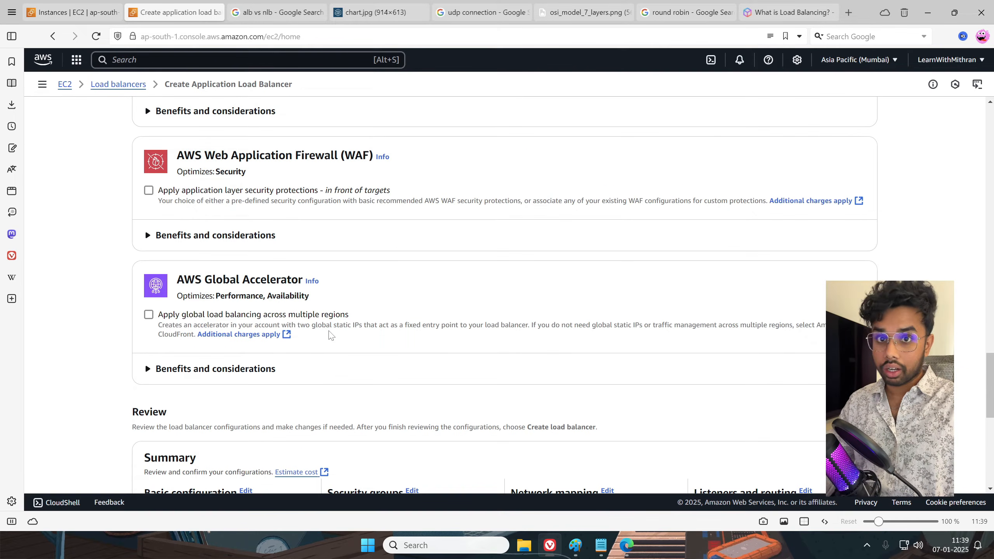
scroll(330, 335, down, 2)
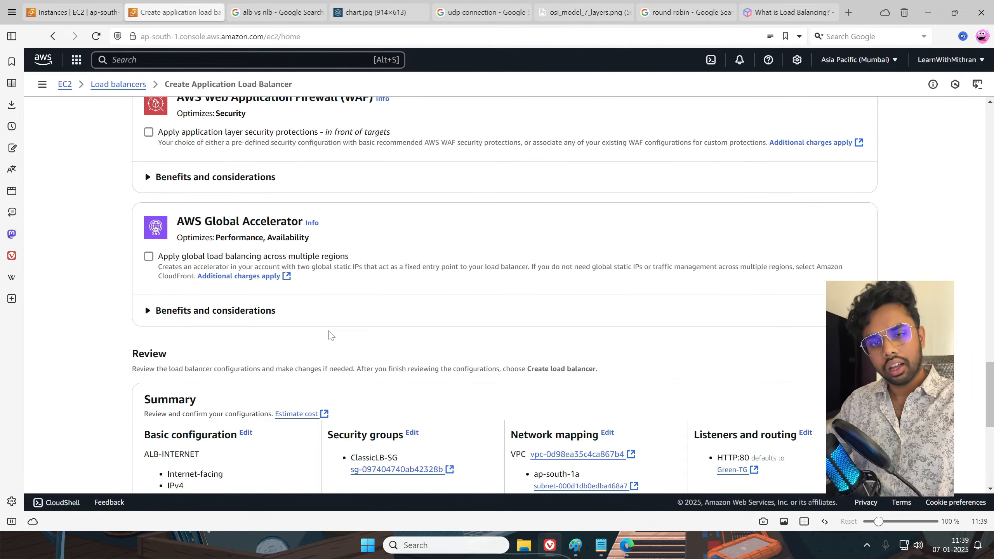
scroll(331, 335, down, 7)
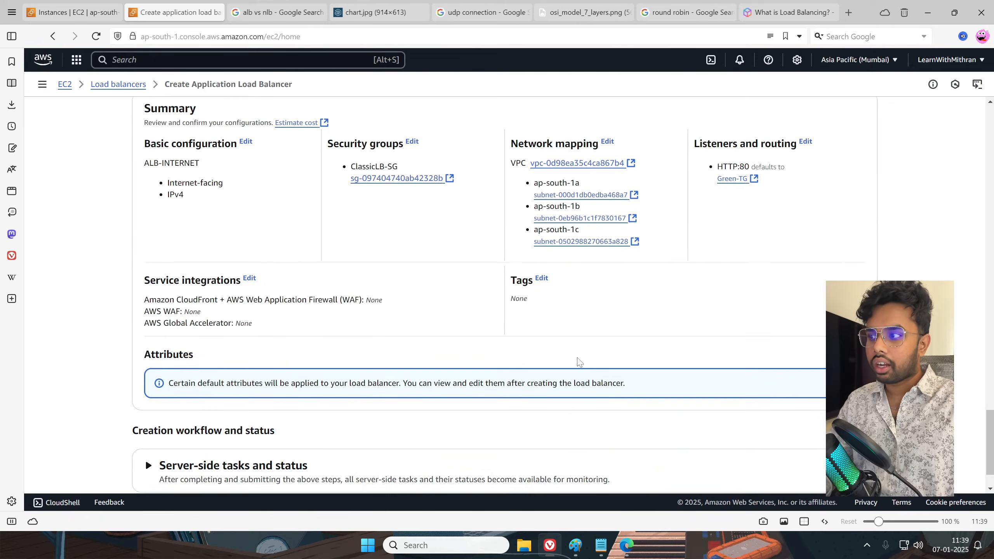
scroll(597, 361, down, 2)
click(786, 461)
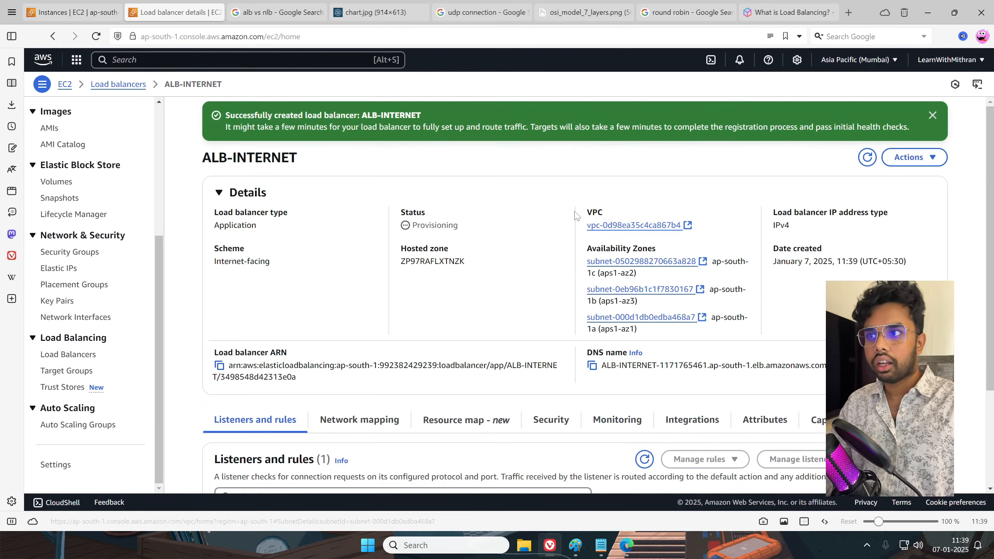
Check the new load balancer's status in its details and dismiss the creation notification
double_click(435, 225)
click(509, 271)
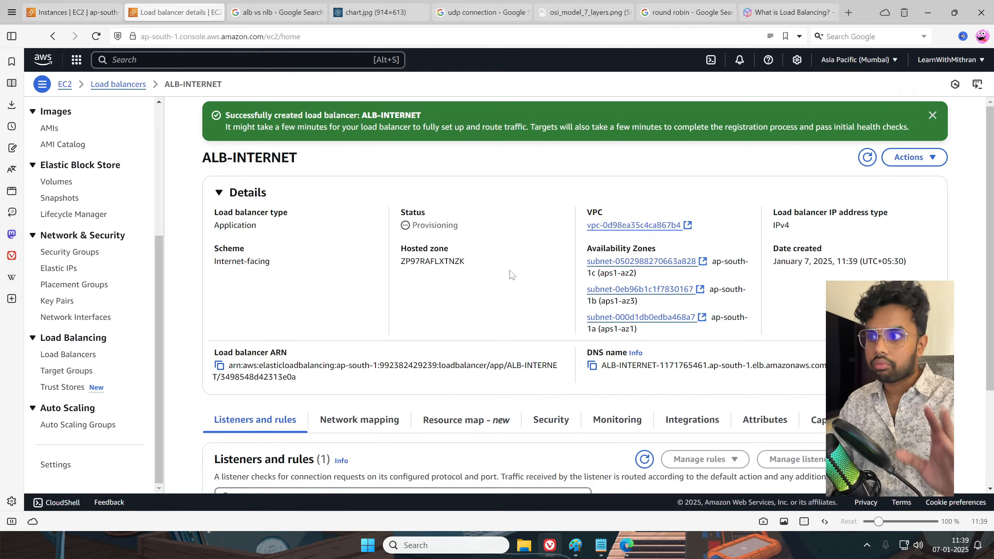
click(932, 114)
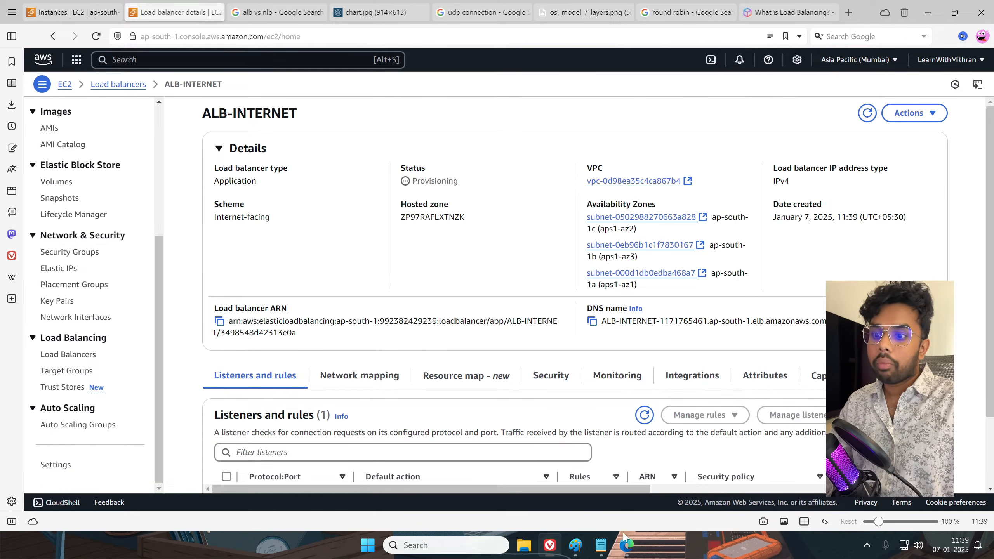
Look at the path routing diagram in Paint, and return to the AWS console in the browser
click(575, 545)
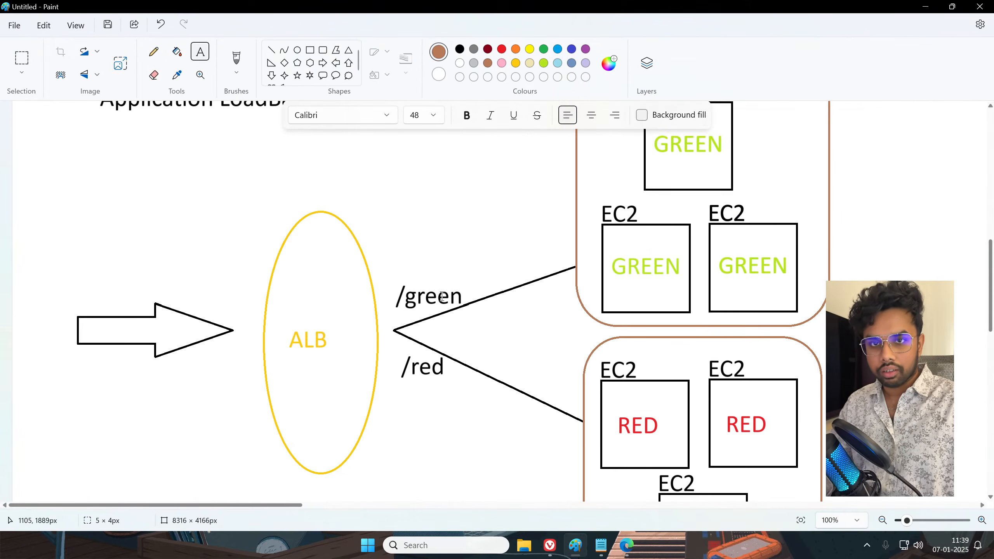
click(628, 546)
click(550, 546)
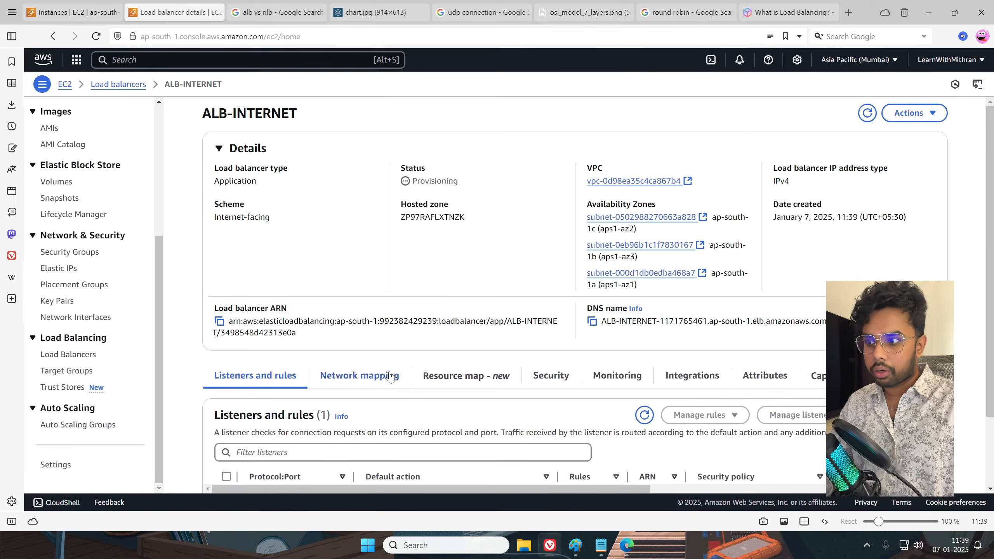
Refresh the load balancers list and open the details of ALB-INTERNET
click(78, 354)
click(758, 190)
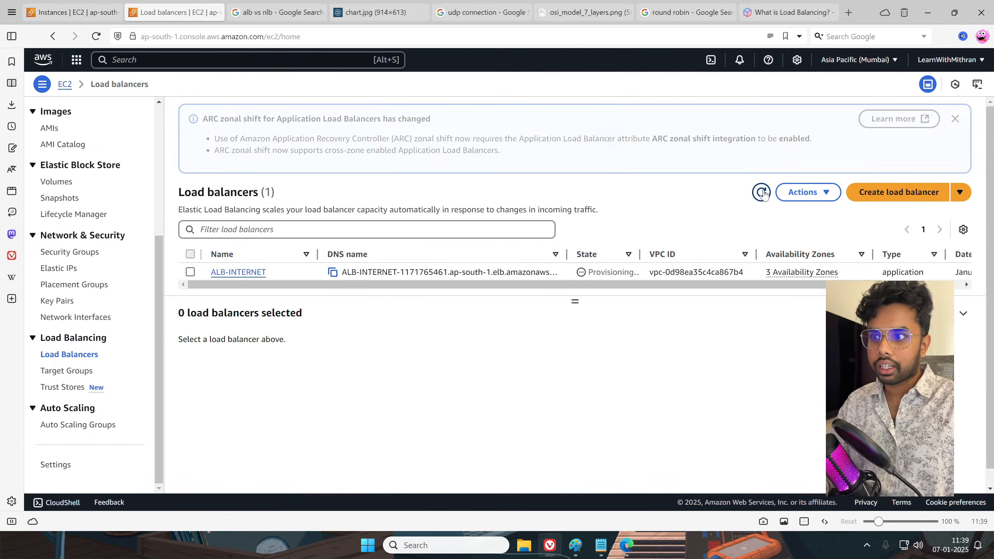
click(238, 272)
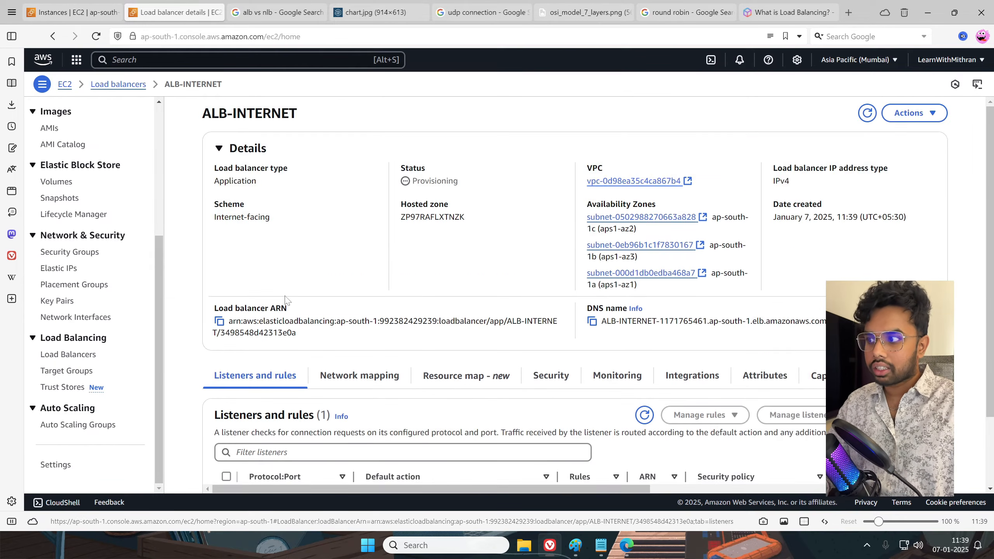
Select the HTTP:80 listener of ALB-INTERNET and open its rules for editing
scroll(282, 305, down, 3)
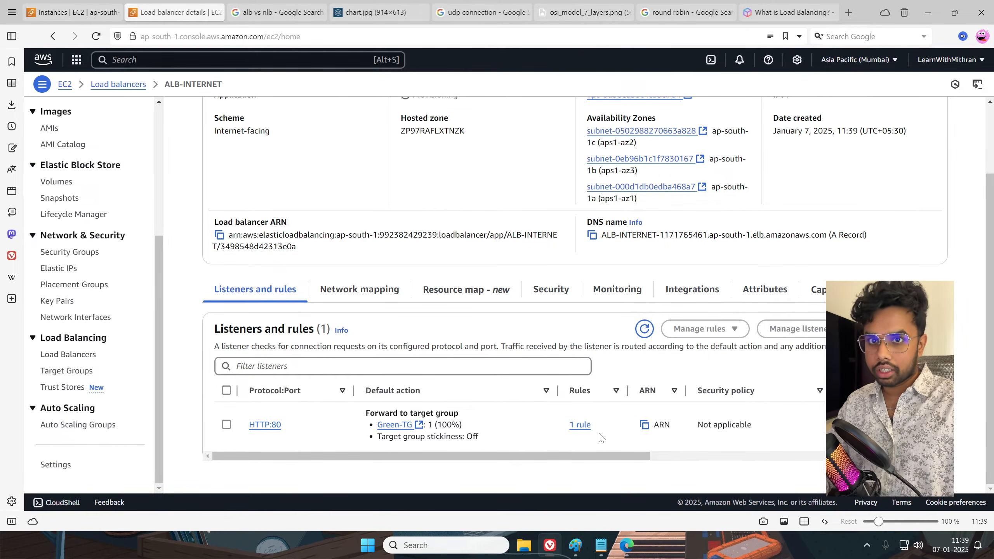
click(225, 425)
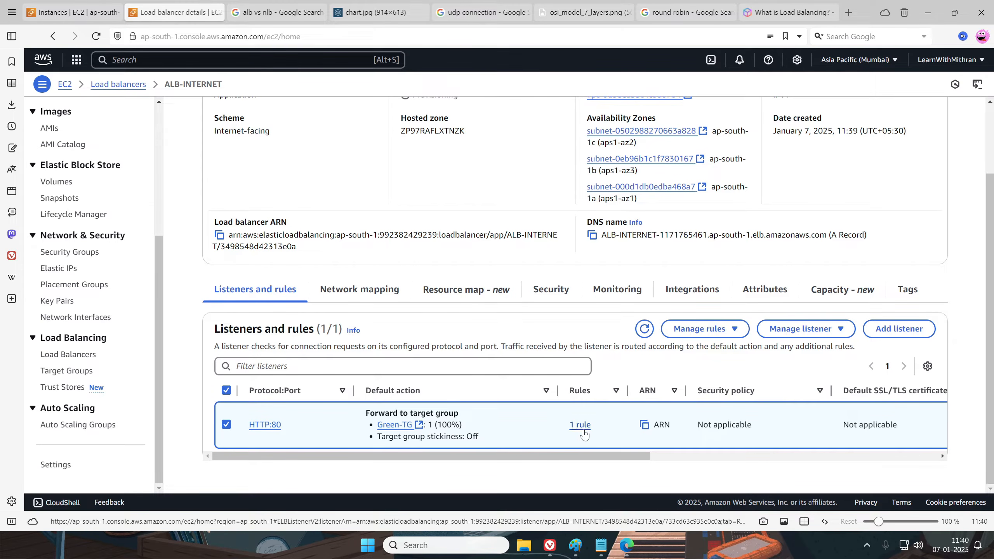
click(710, 336)
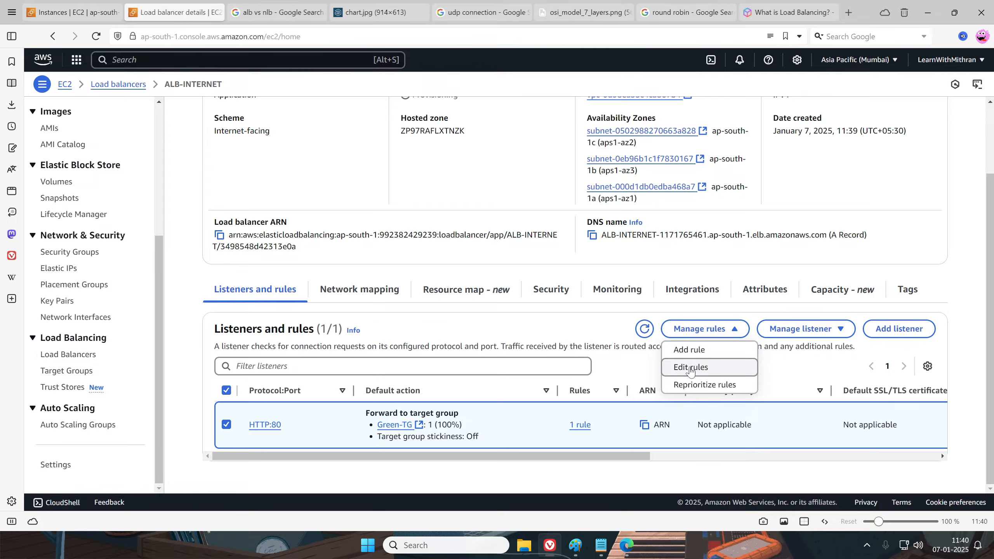
click(690, 367)
scroll(536, 333, down, 1)
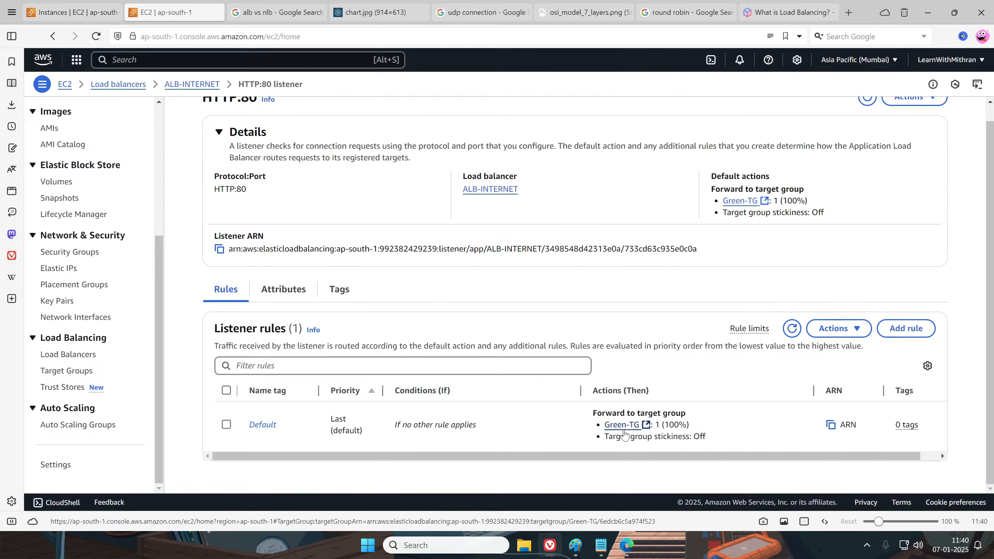
Start a new rule on the HTTP:80 listener and name it green
click(906, 329)
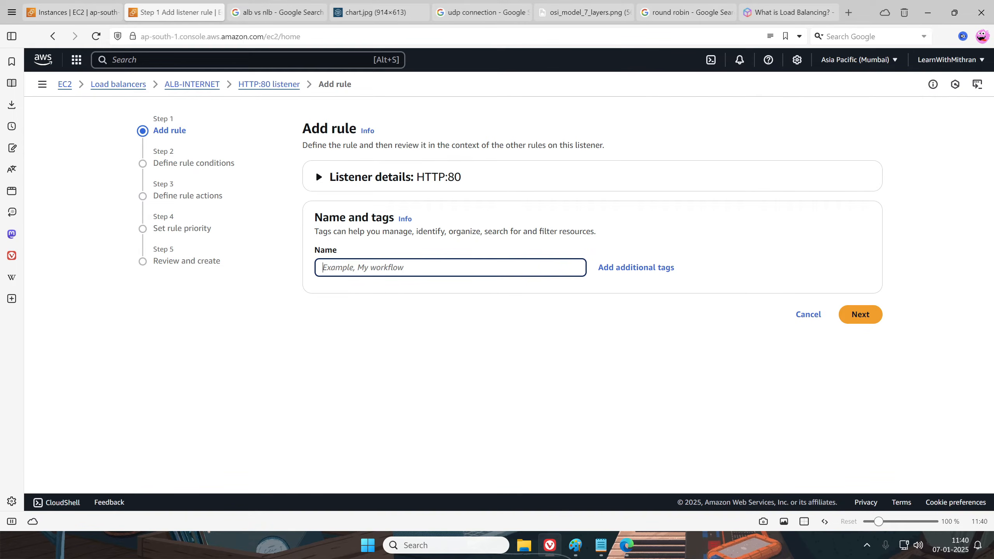
text(green)
click(858, 315)
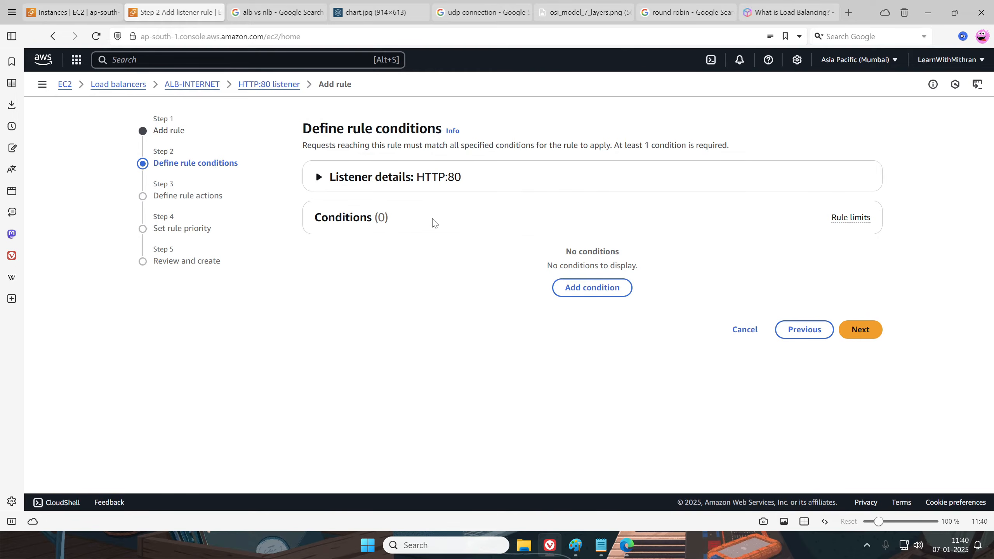
Add a Path condition with the value /green* to the rule and proceed to its actions
click(592, 287)
click(356, 302)
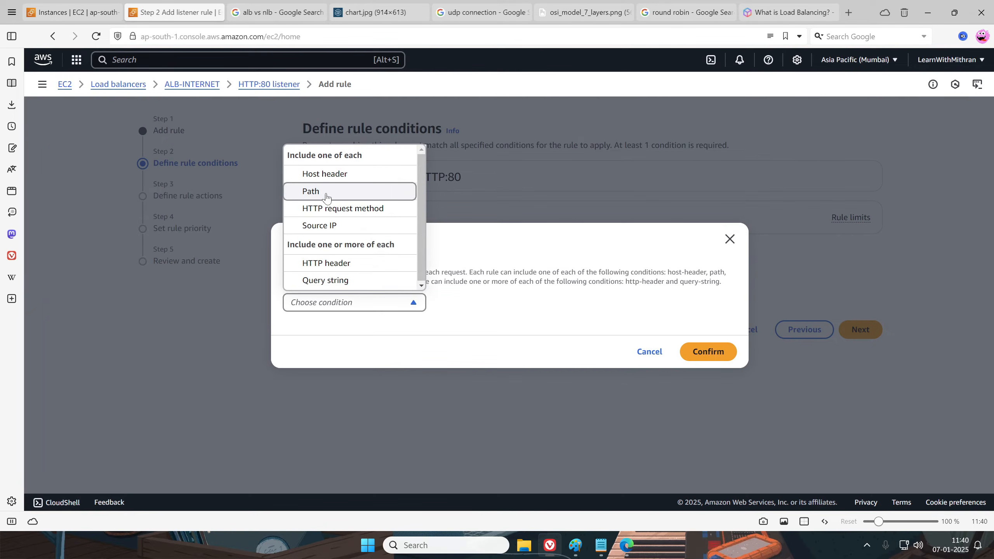
click(327, 192)
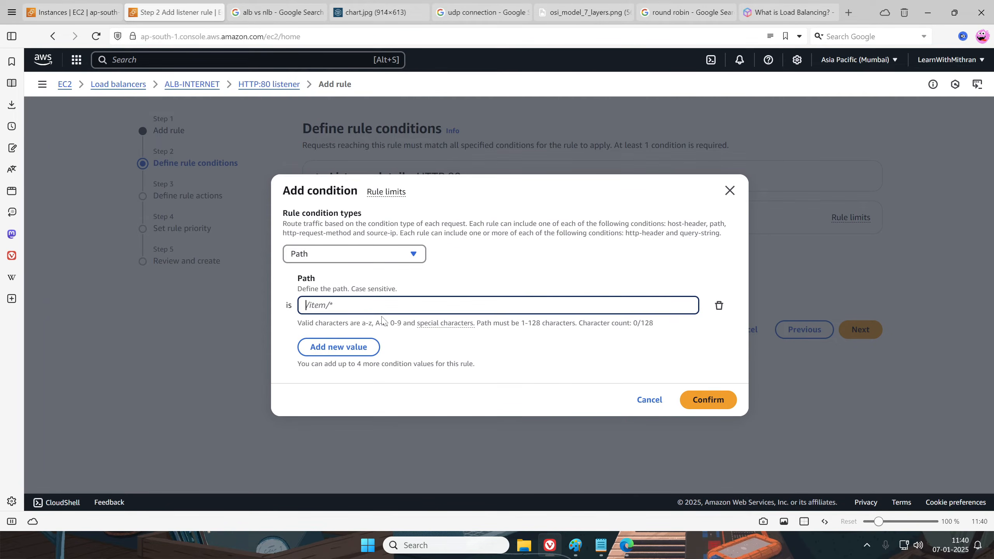
text(/green*)
click(533, 344)
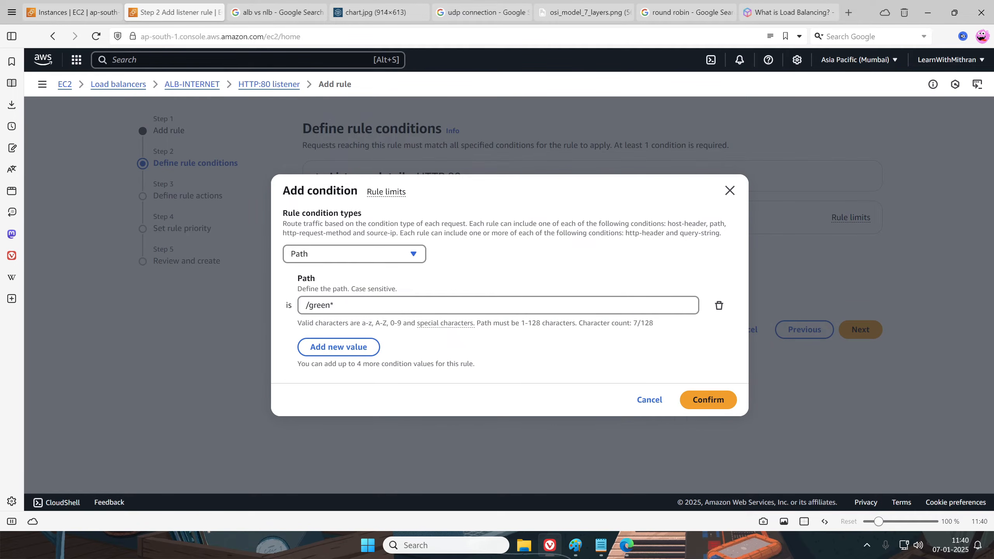
click(699, 396)
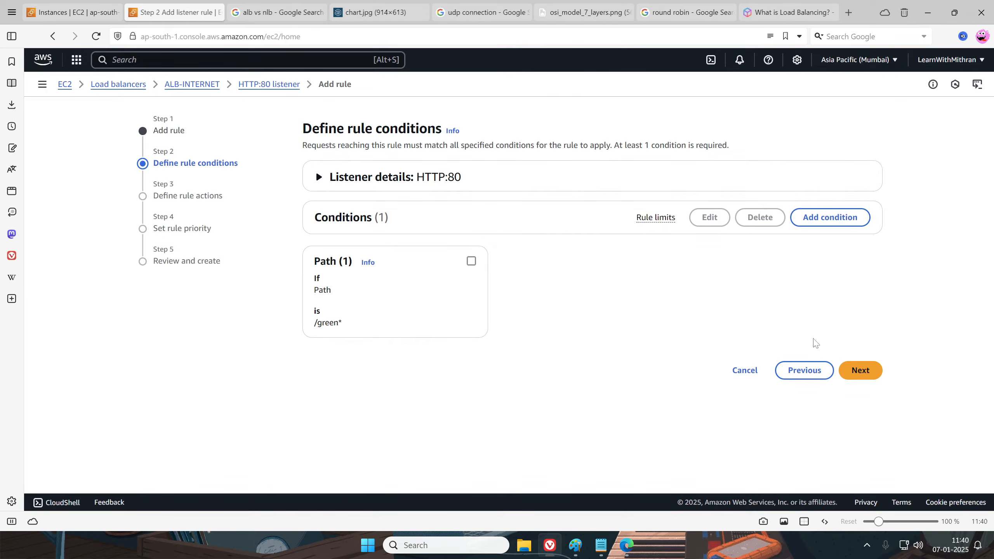
click(871, 372)
Set the rule's action to forward matching requests to the Green-TG target group
click(354, 356)
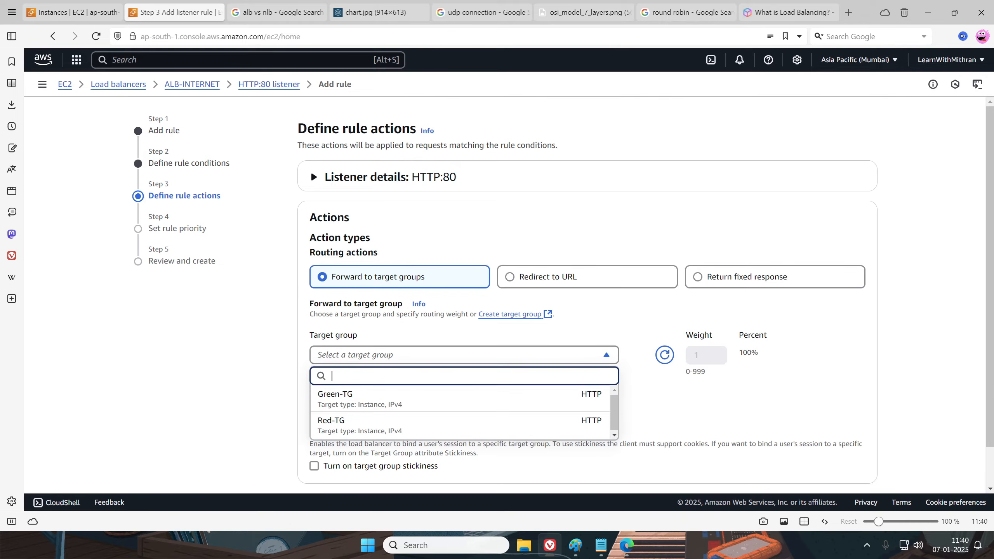
click(368, 404)
scroll(268, 362, down, 1)
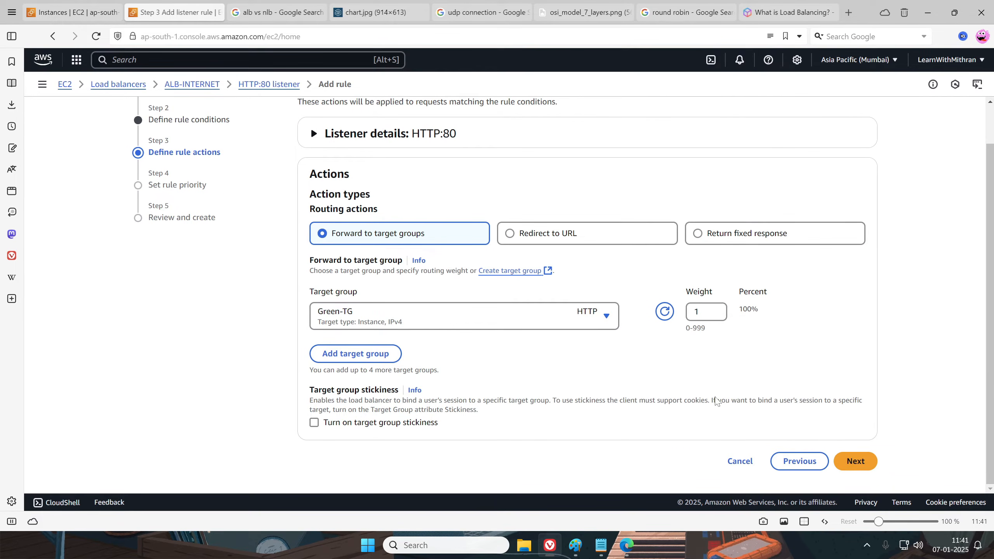
click(857, 463)
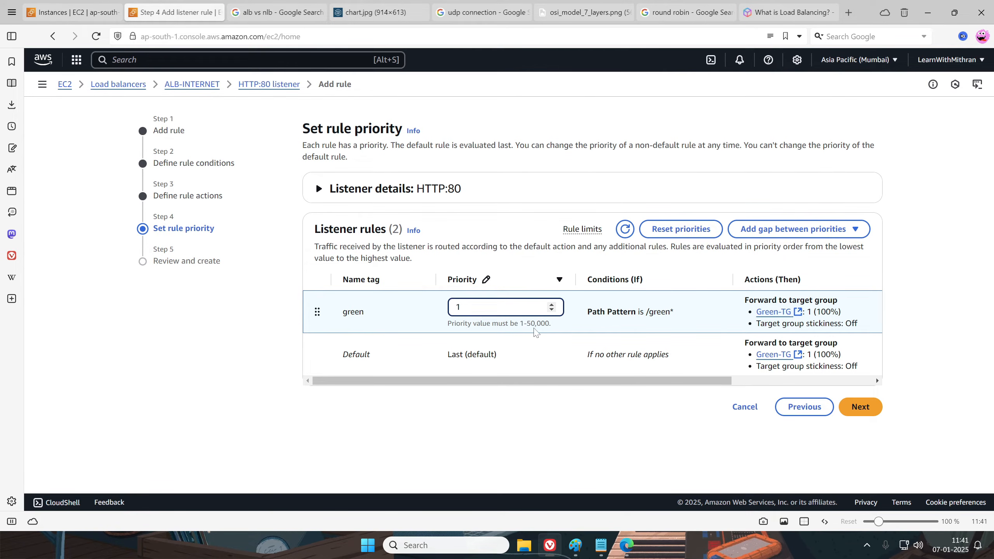
Give the green rule priority 1 and create it
click(588, 394)
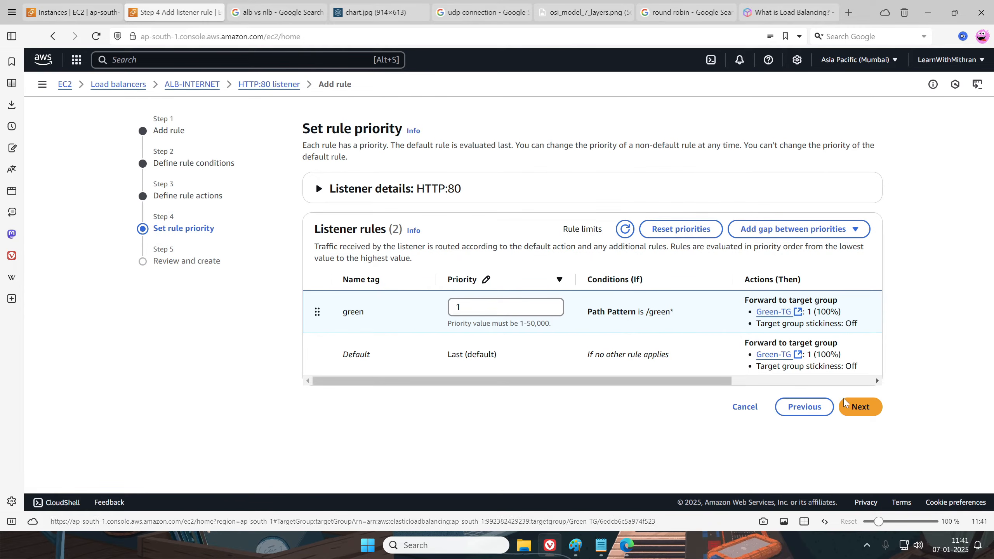
click(859, 407)
scroll(742, 406, down, 1)
click(851, 463)
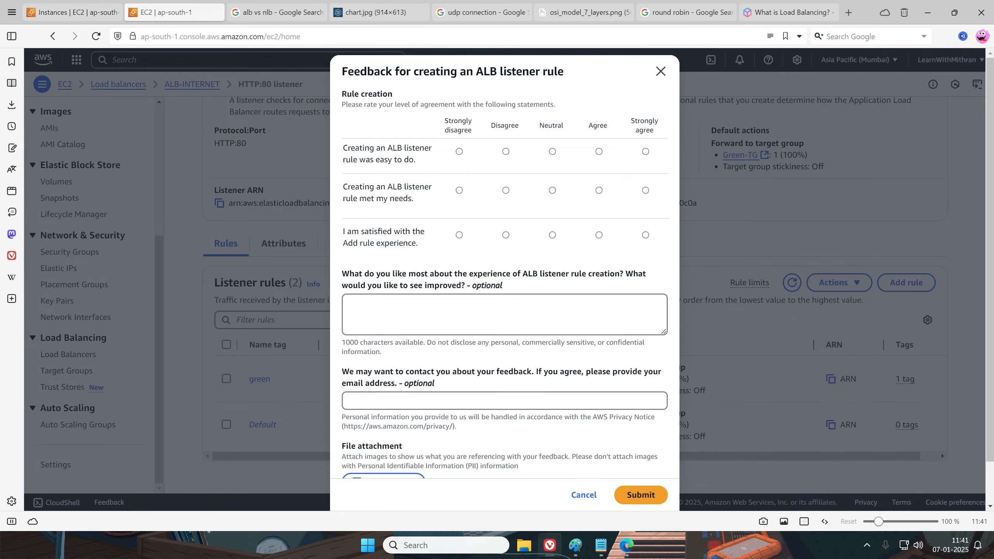
Dismiss the feedback form and start another rule on the HTTP:80 listener, naming it red
click(660, 71)
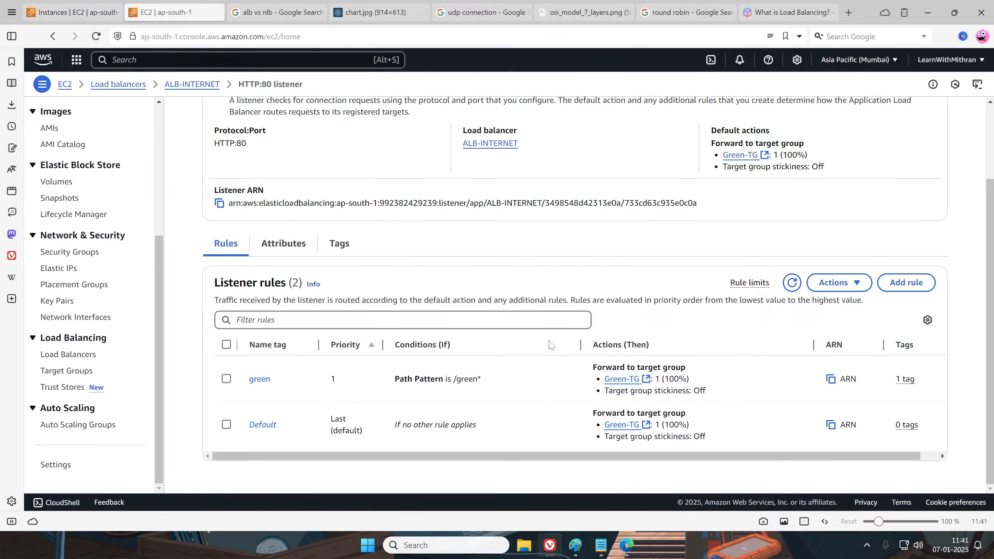
click(906, 282)
text(r4d)
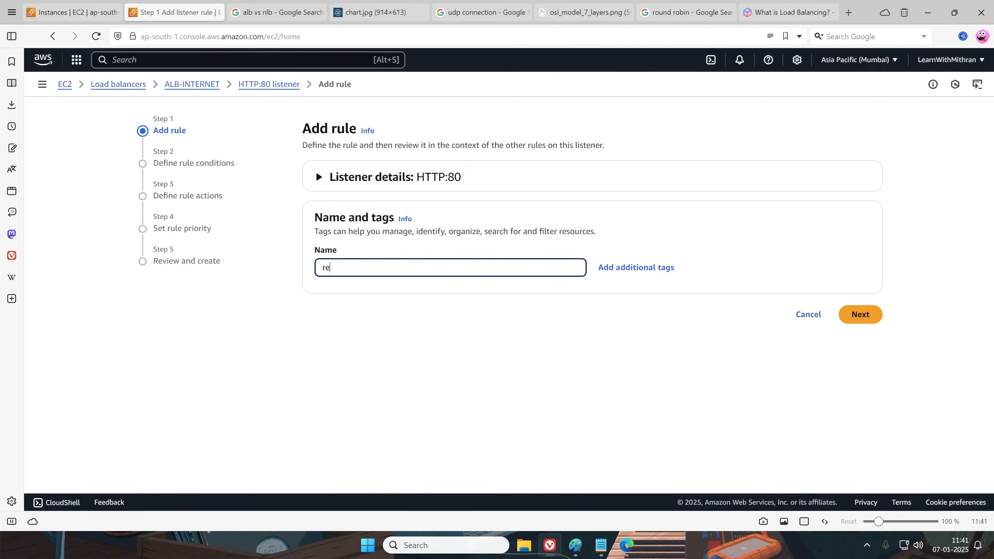
click(860, 315)
Add a Path condition with the value /red* to the rule and proceed to its actions
click(589, 289)
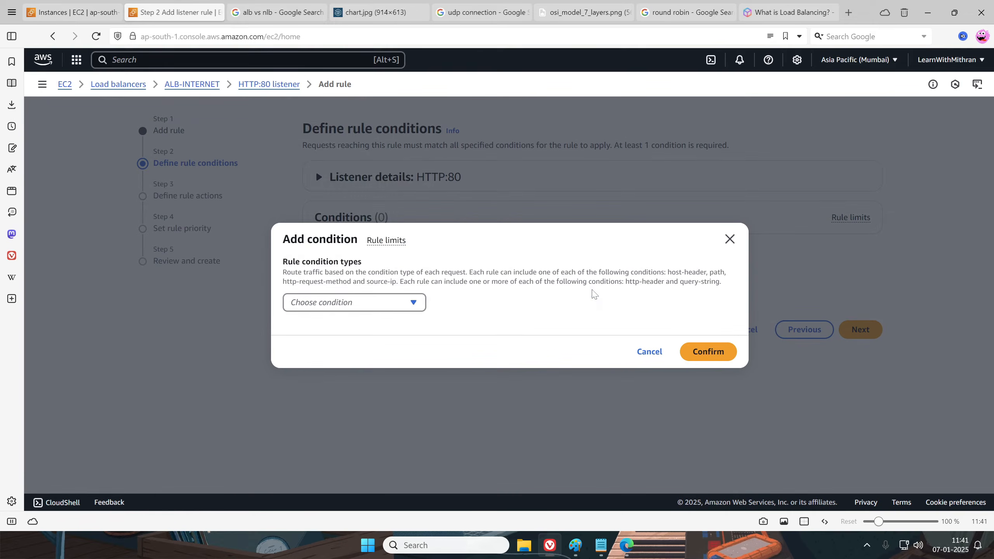
click(350, 302)
click(313, 191)
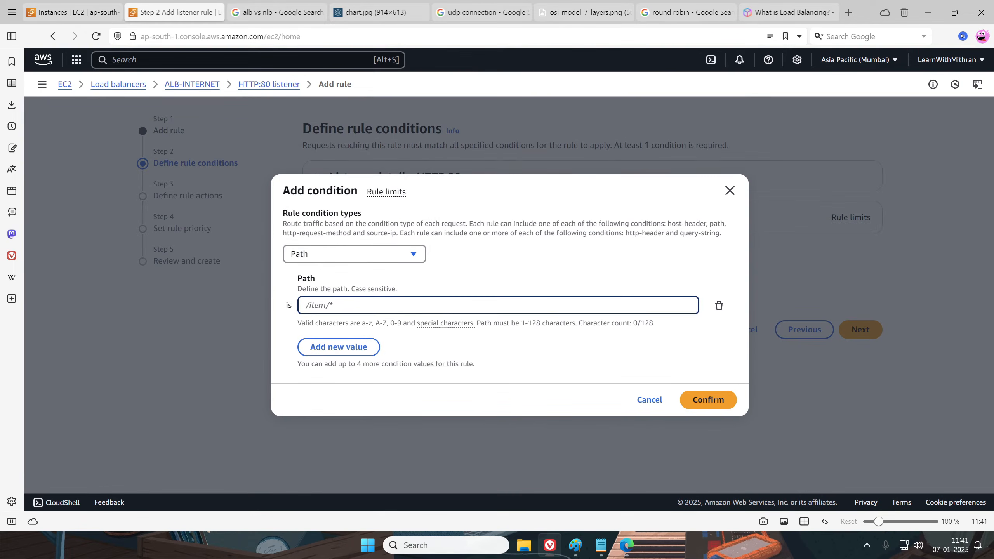
text(/red*)
click(725, 403)
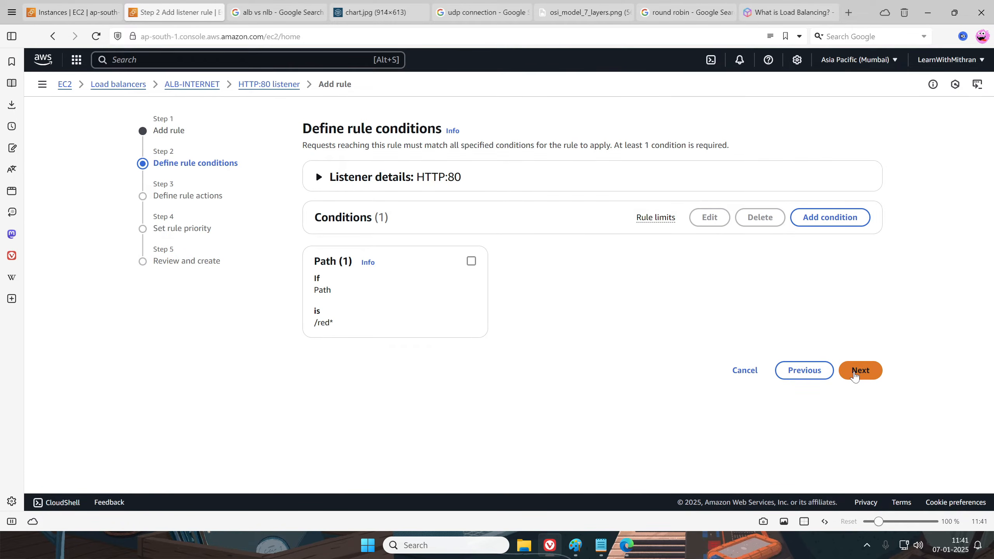
click(854, 374)
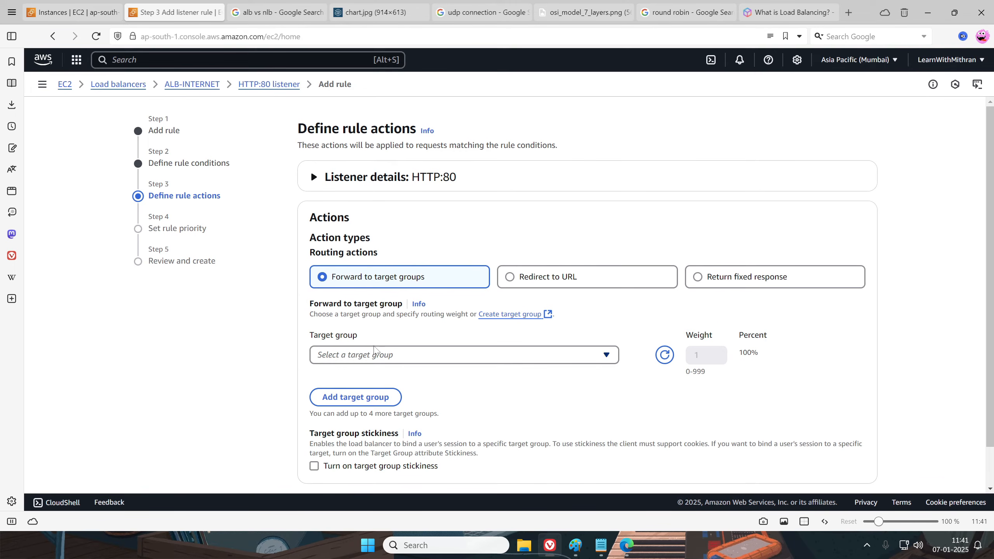
Forward requests matching the rule to the Red-TG target group and proceed to the priority settings
click(374, 354)
click(341, 422)
scroll(310, 360, down, 1)
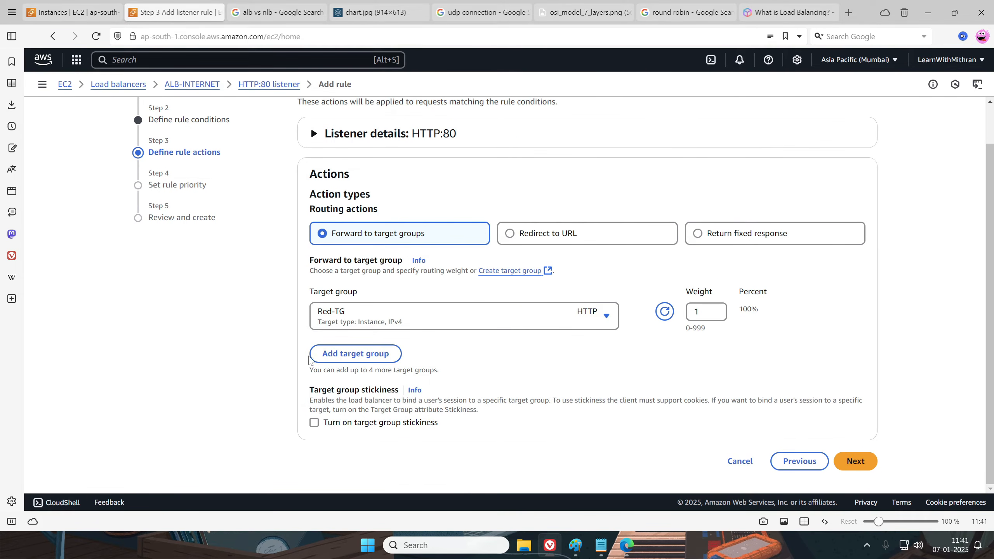
click(873, 468)
Give the red rule priority 2 and create it
click(493, 321)
text(2)
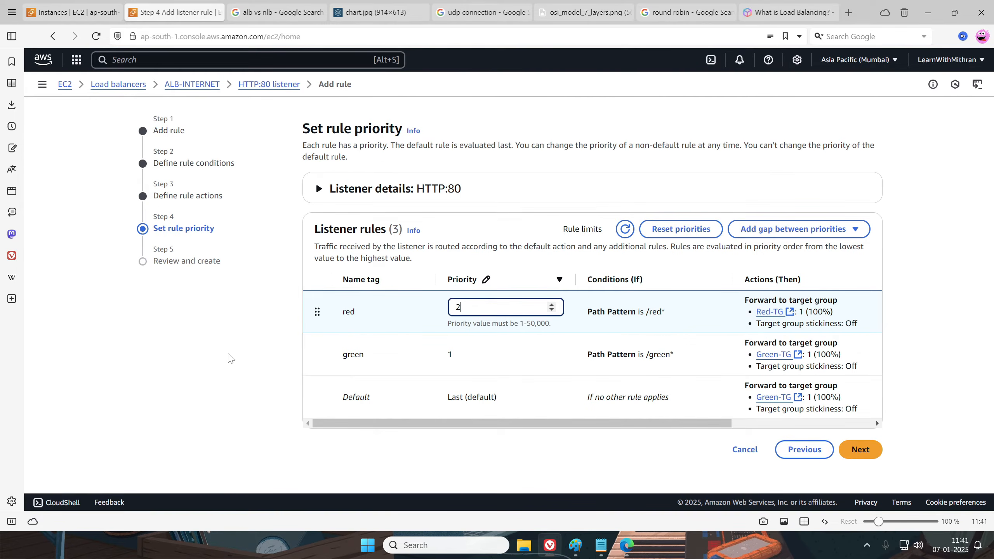
click(862, 454)
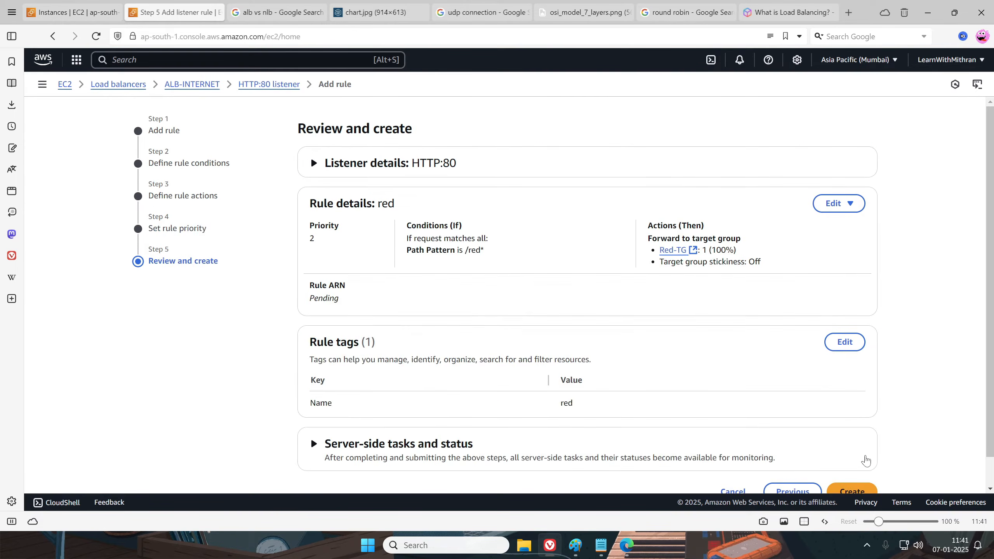
scroll(488, 344, down, 1)
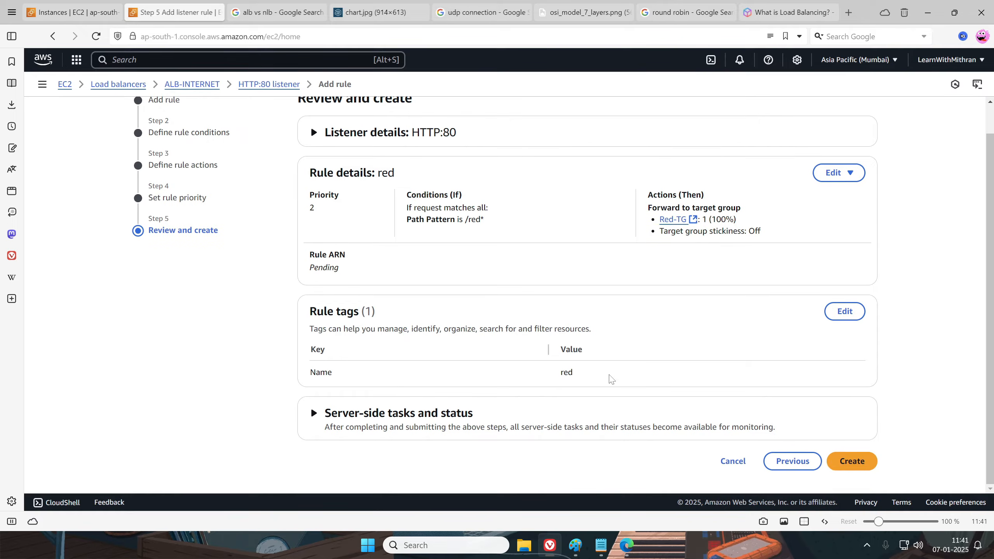
click(847, 461)
scroll(523, 366, down, 3)
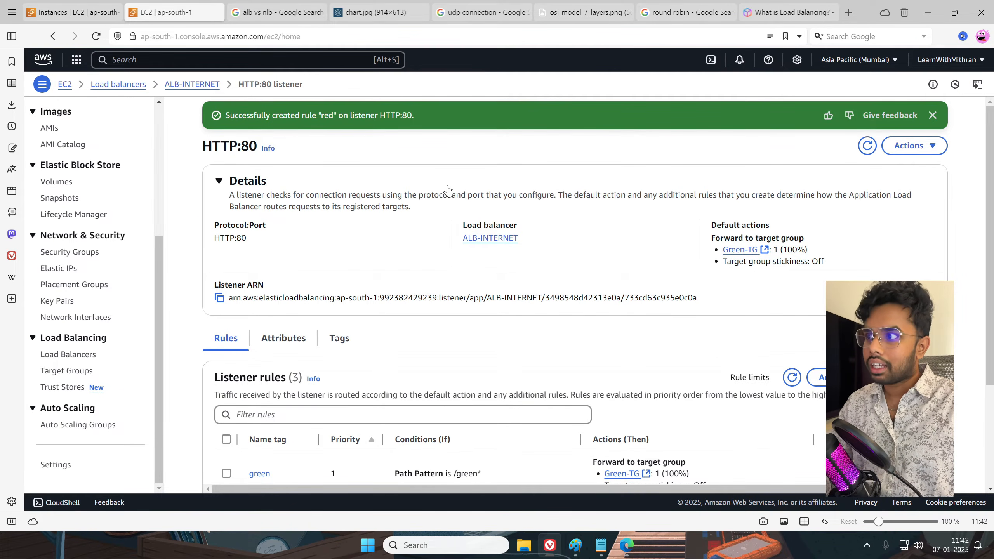
Copy the DNS name of the ALB-INTERNET load balancer and open it with the /green path in a new Microsoft Edge tab
click(198, 85)
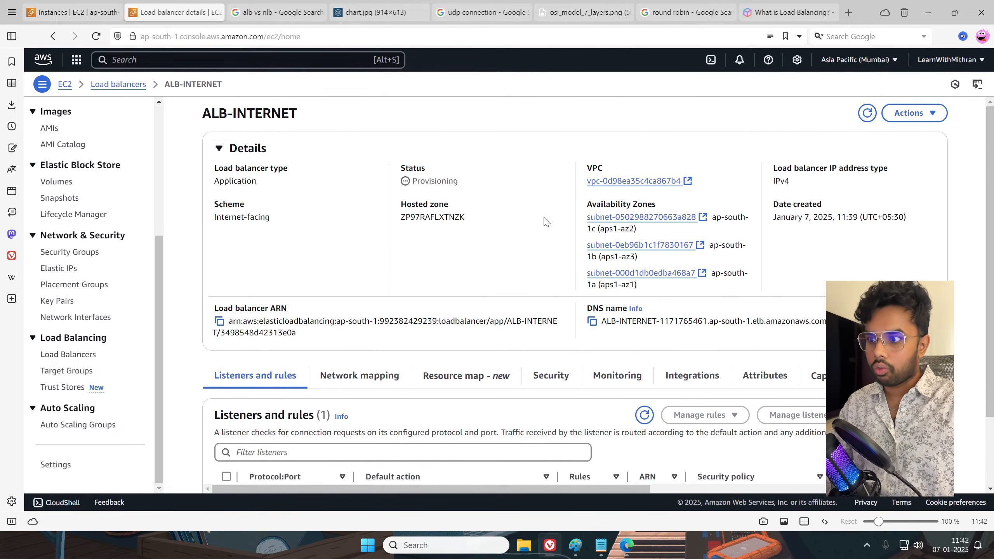
click(593, 321)
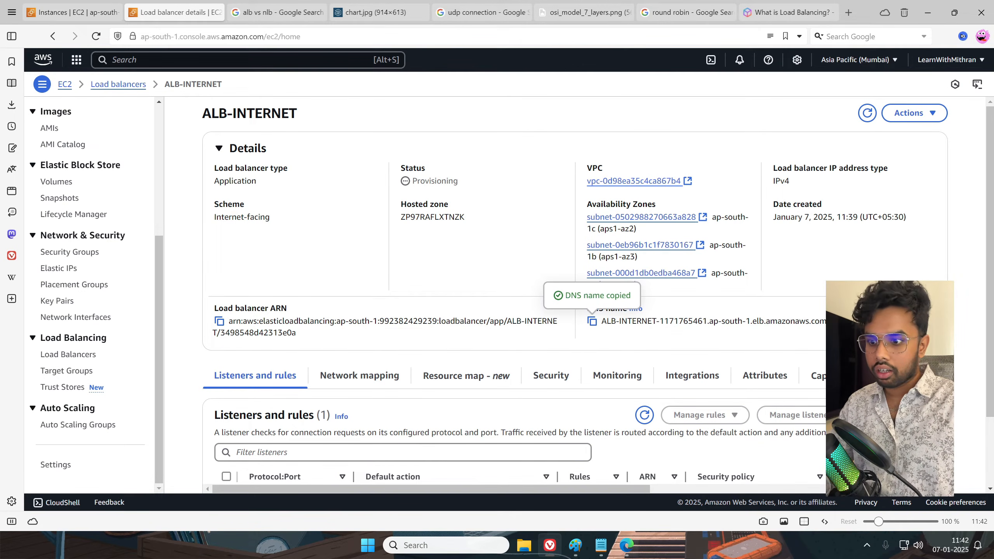
click(627, 545)
click(397, 10)
click(375, 10)
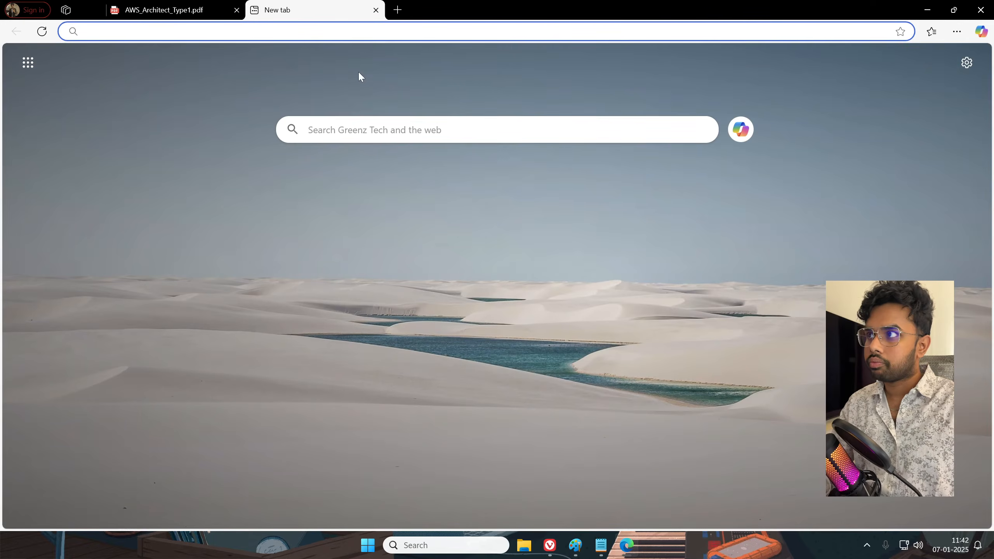
click(306, 36)
key(ctrl+v)
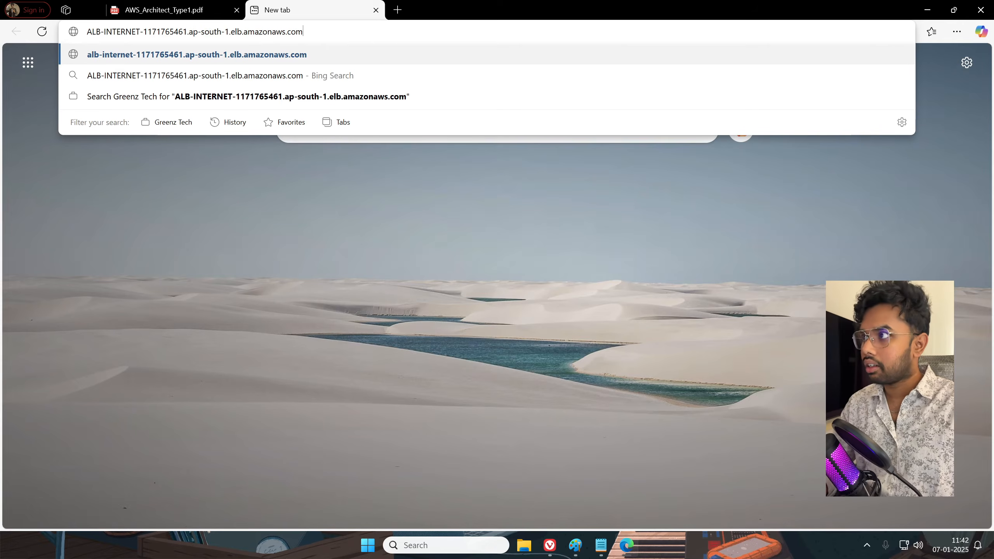
text(/green)
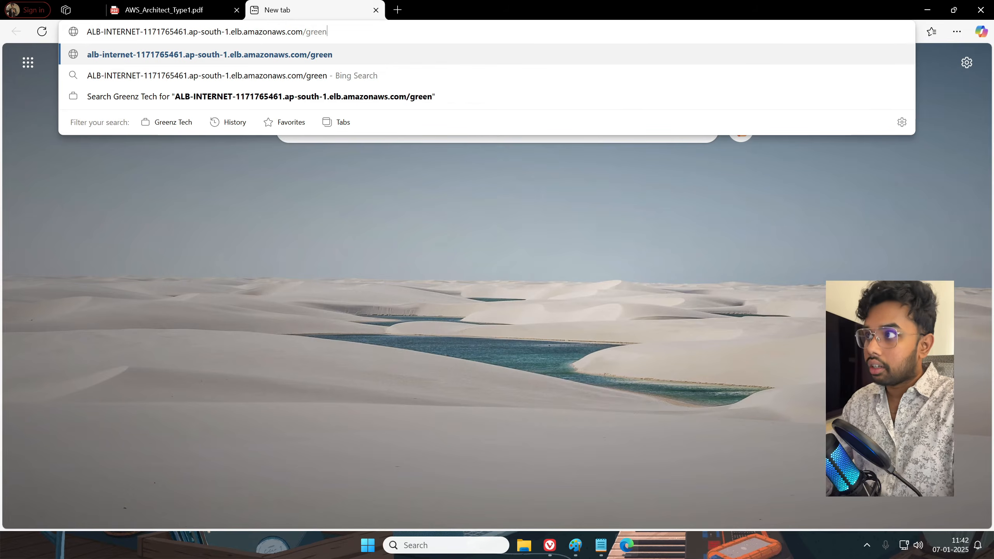
key(Return)
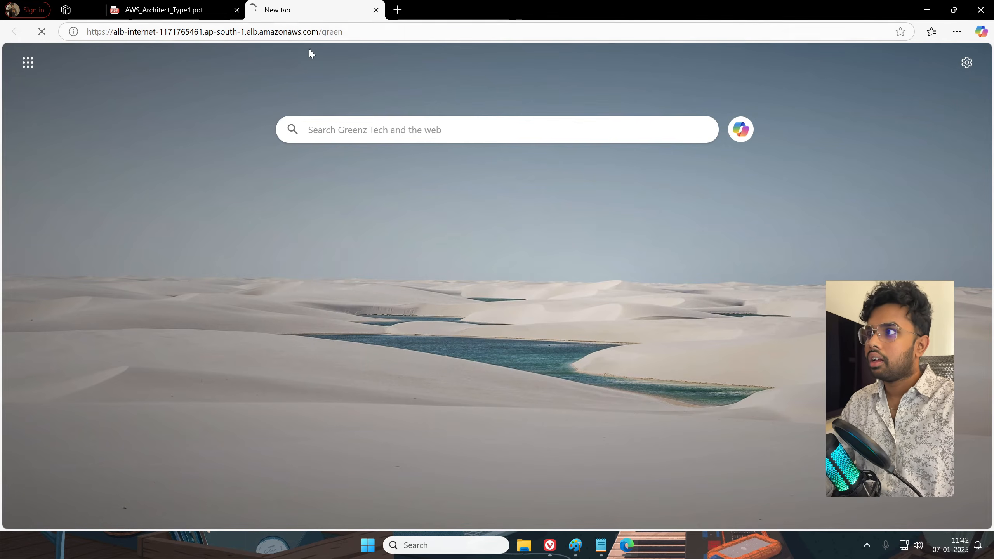
Check the load balancer's provisioning status in the AWS console, then examine the enlarged green page in Microsoft Edge
click(550, 545)
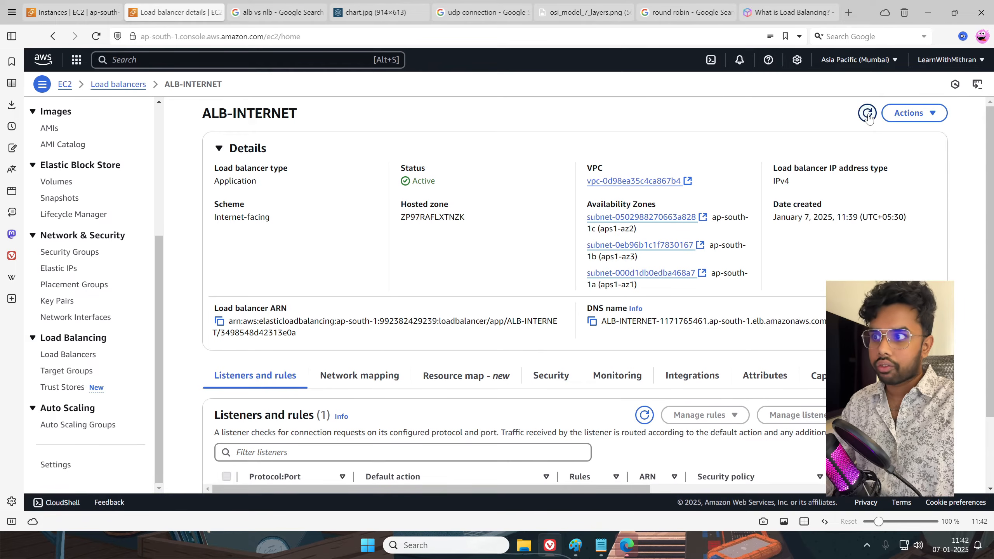
click(626, 544)
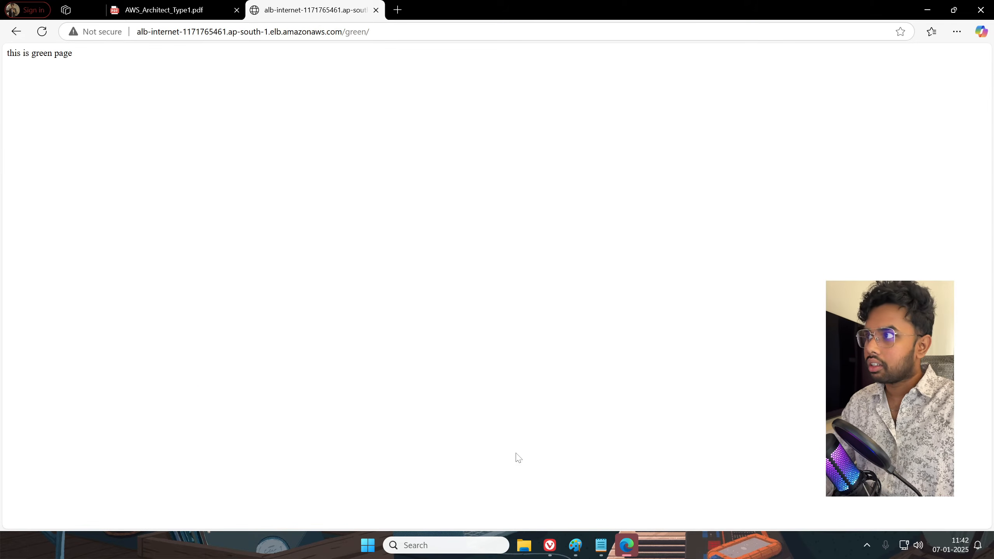
scroll(355, 157, up, 4)
scroll(356, 159, up, 4)
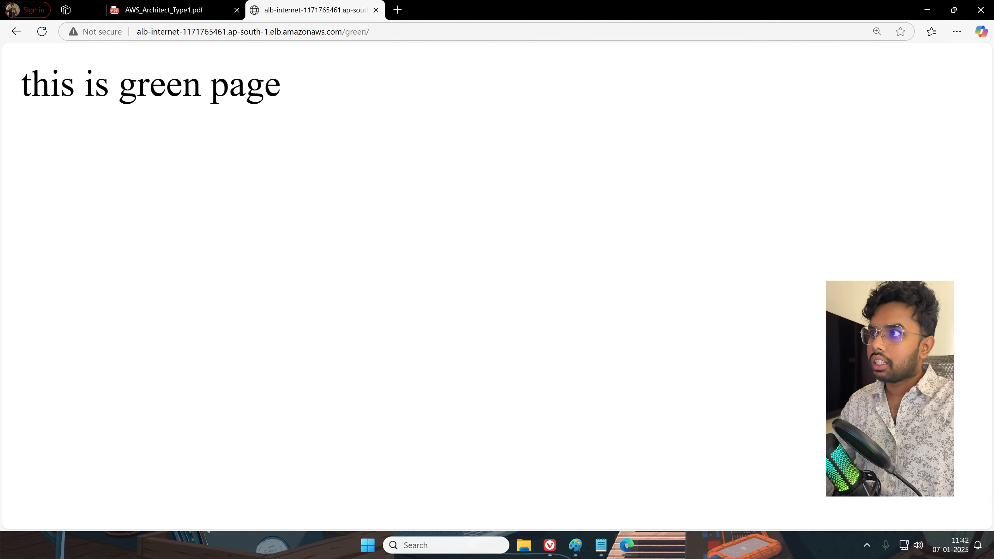
drag(343, 32, 412, 47)
click(710, 303)
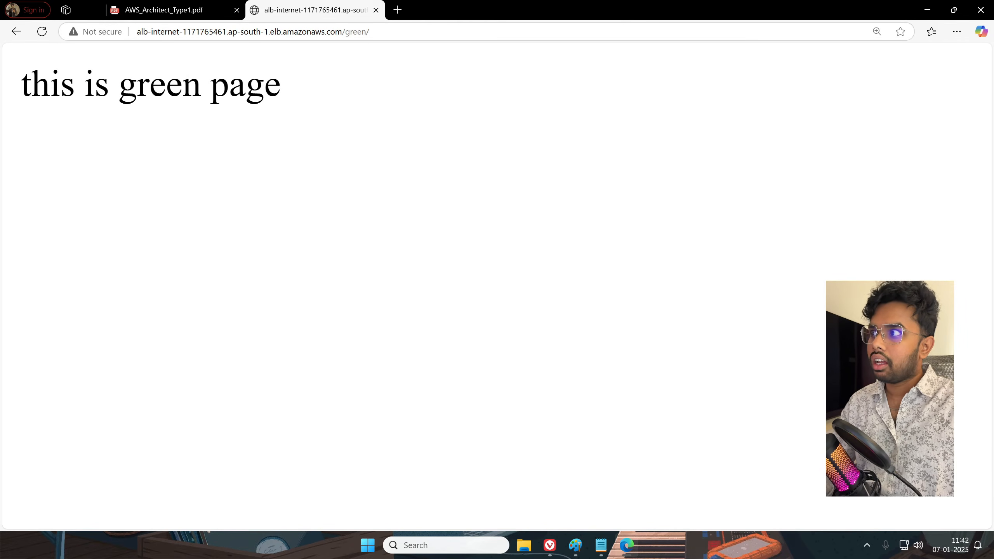
Replace the green path in the load balancer's web address with red and load that page
drag(372, 32, 344, 32)
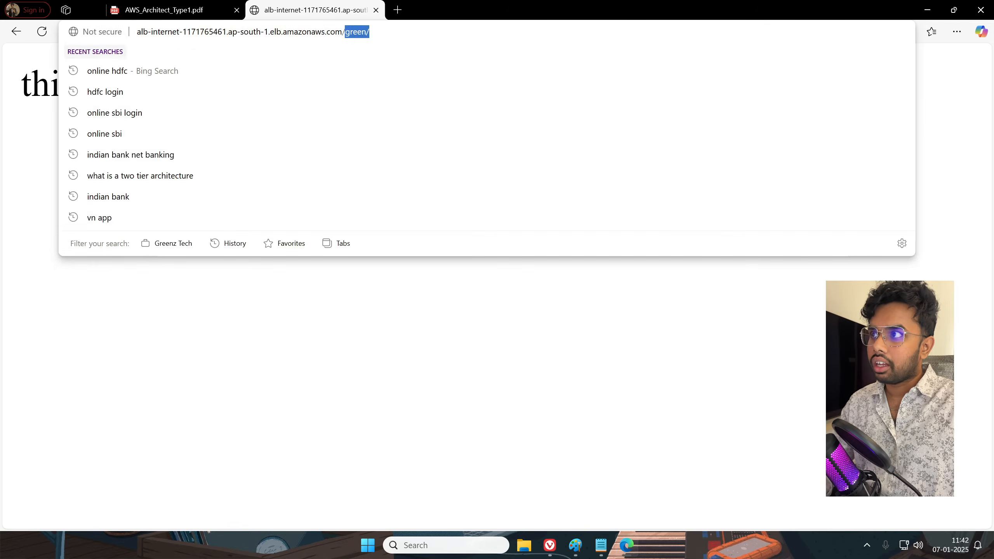
text(red)
key(Return)
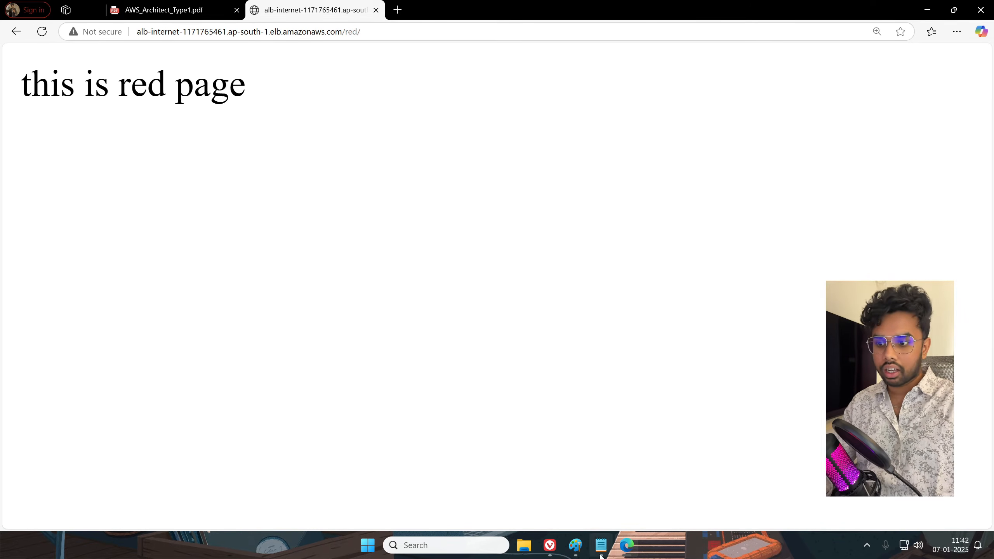
Review the Application LoadBalancer diagram in Paint, comparing its /green and /red routes with the page loaded in Microsoft Edge
click(575, 545)
scroll(586, 262, up, 3)
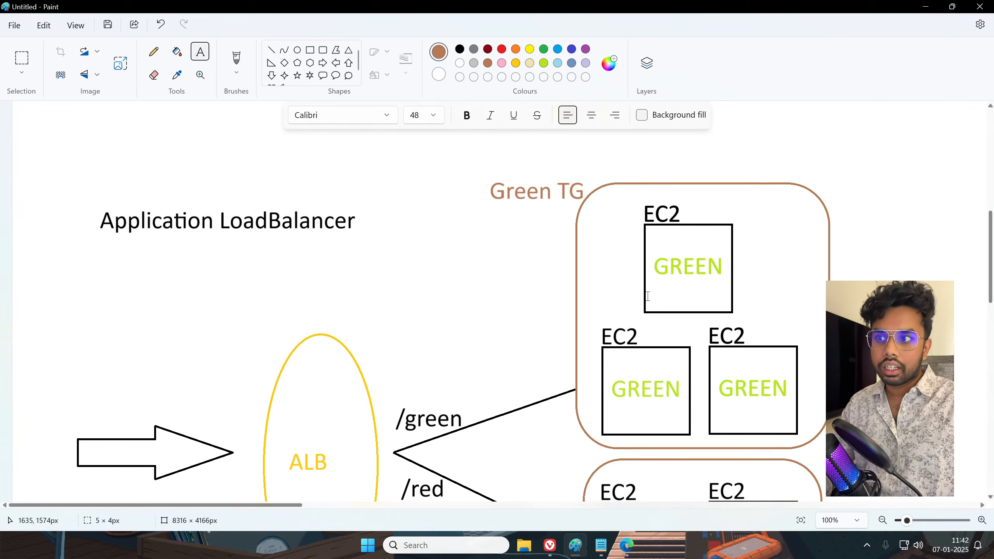
scroll(667, 403, down, 2)
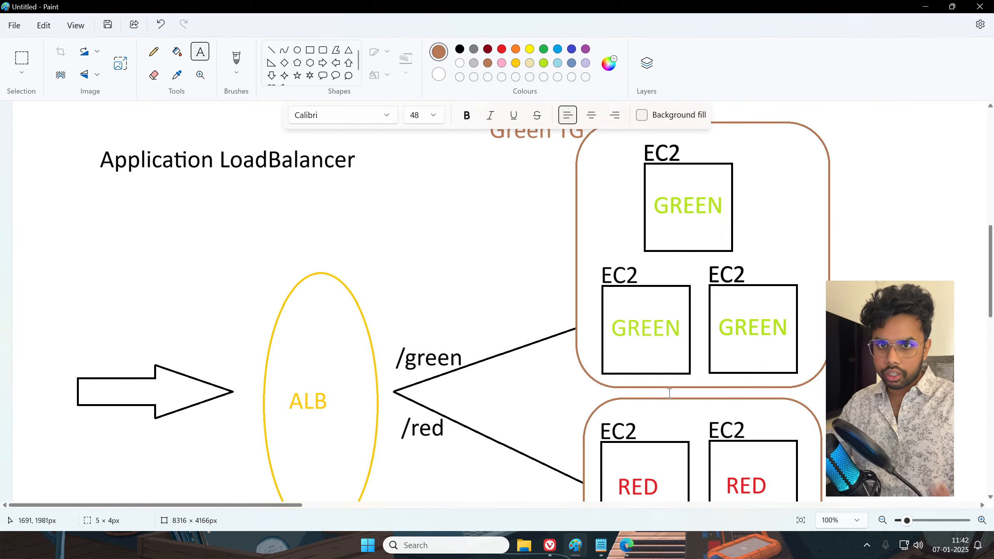
scroll(669, 393, up, 2)
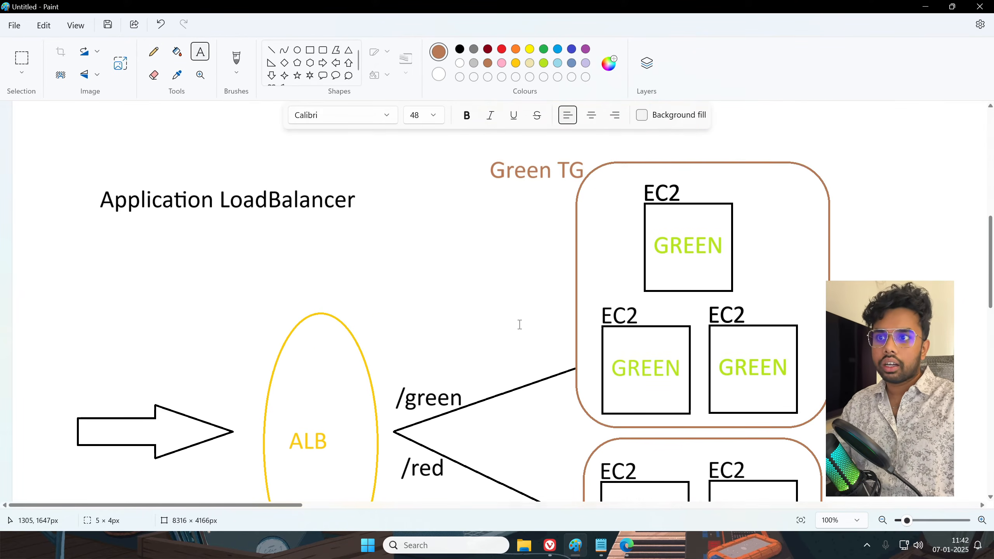
scroll(519, 324, down, 3)
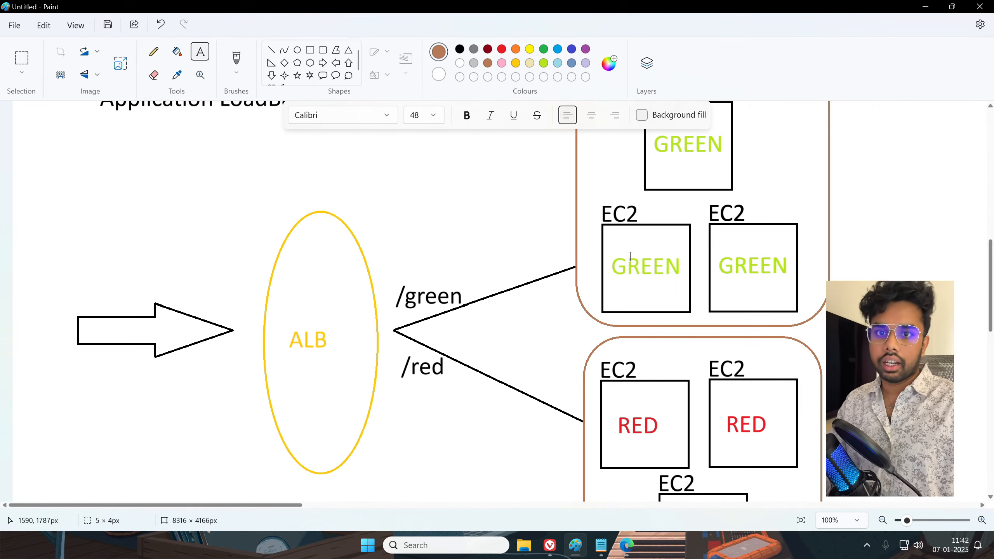
scroll(631, 257, down, 1)
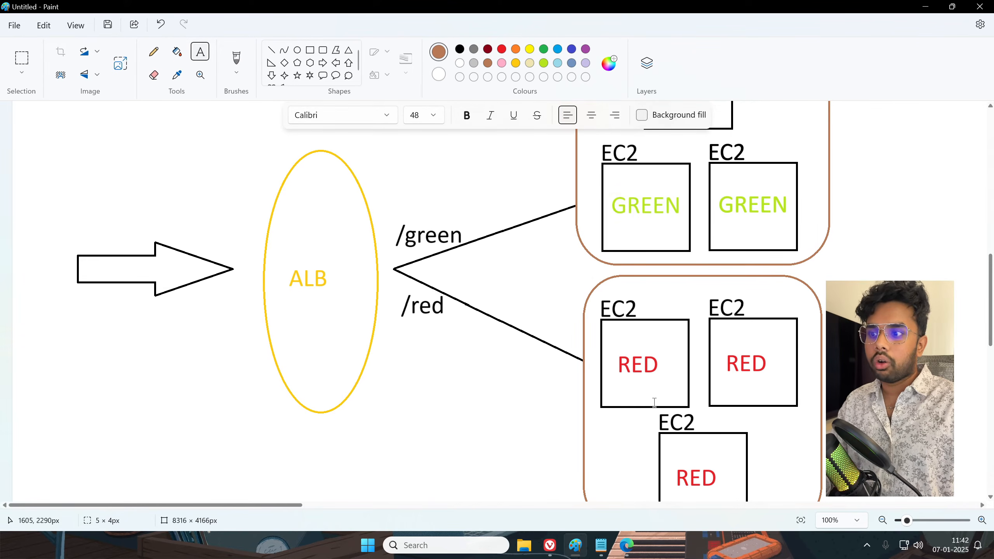
click(625, 548)
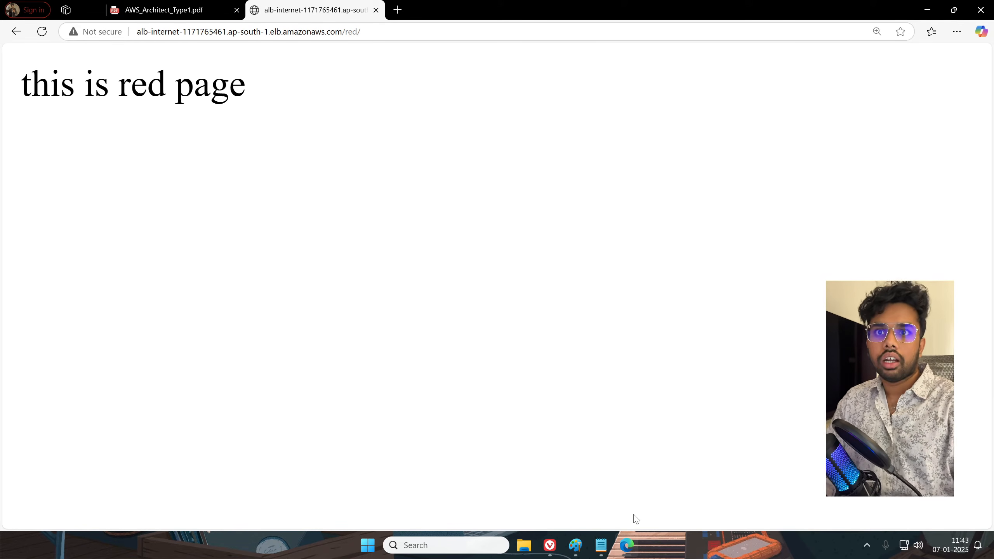
click(549, 545)
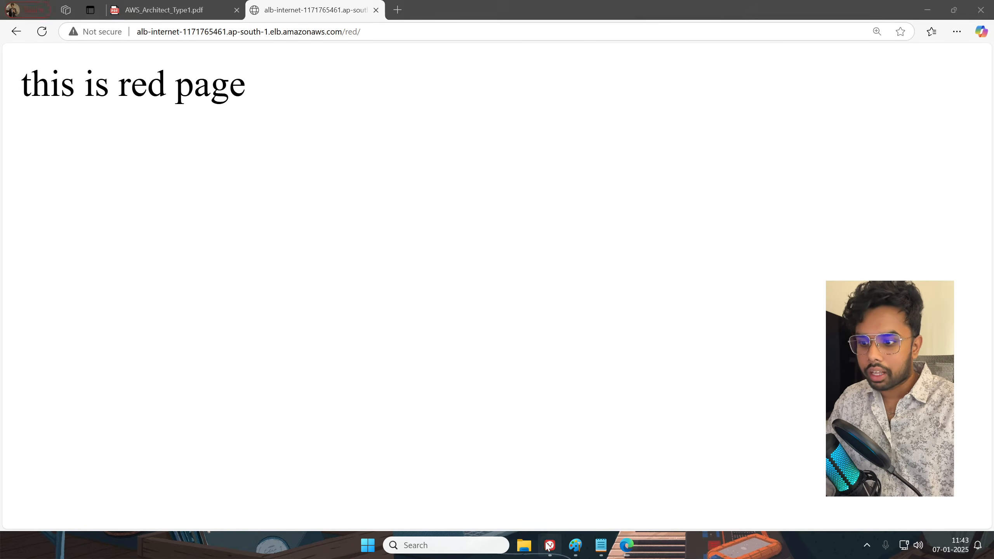
click(379, 12)
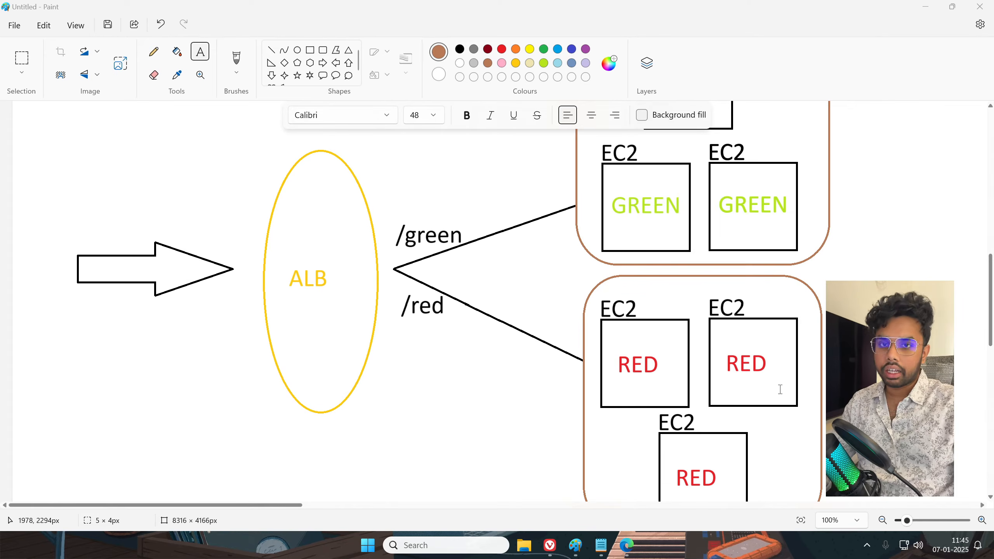
Draw a brown square on the blank canvas area in Paint, well to the right of the ALB diagram
drag(284, 505, 545, 509)
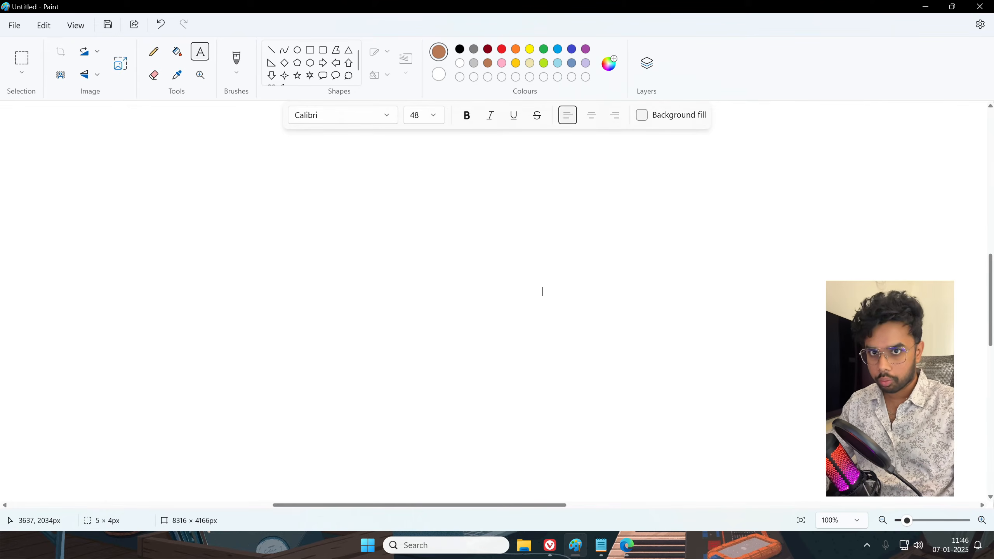
click(309, 50)
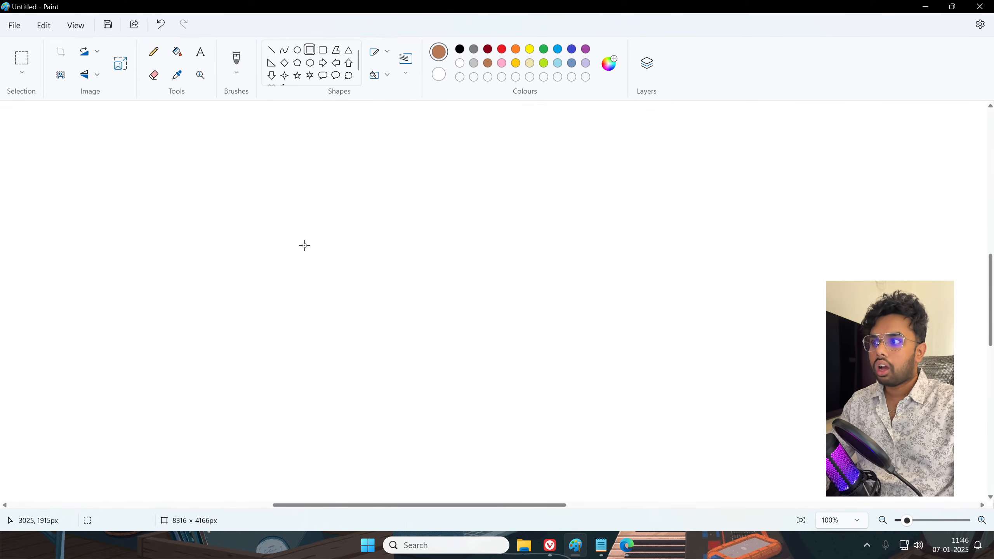
mouse_move(304, 245)
mouse_down()
mouse_move(399, 339)
mouse_move(426, 353)
mouse_up()
drag(381, 324, 380, 340)
click(253, 176)
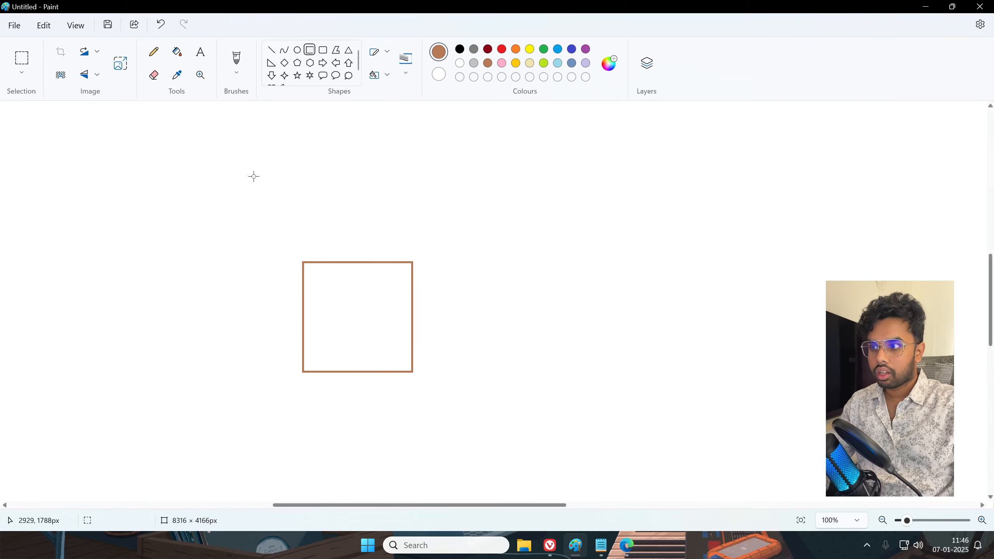
Add the text label EC2 in 48-point Calibri inside the new brown square
click(200, 57)
click(312, 277)
text(EC2)
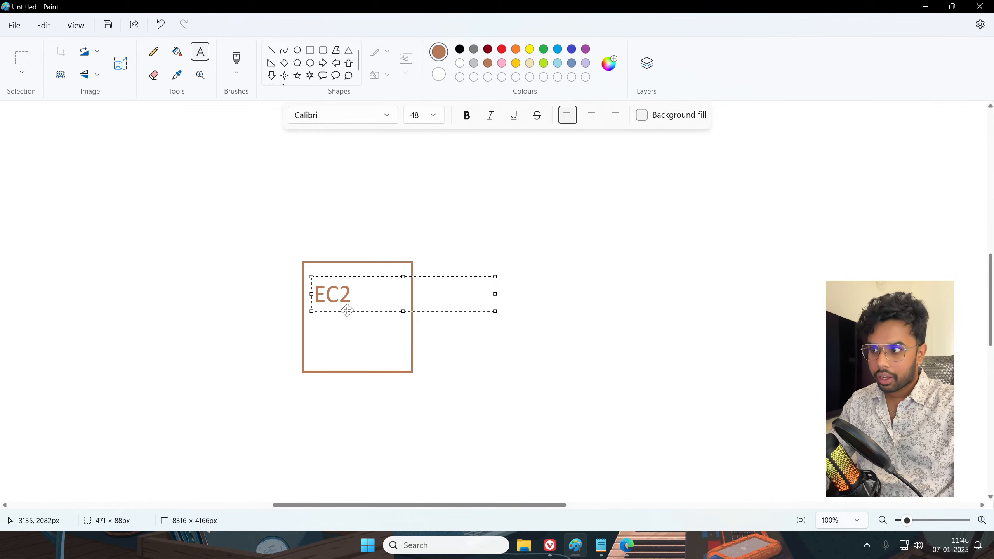
Move the EC2 label into the brown square's upper-left corner and add the text label 10,000 just above its lower edge
drag(347, 311, 341, 296)
click(338, 317)
click(311, 354)
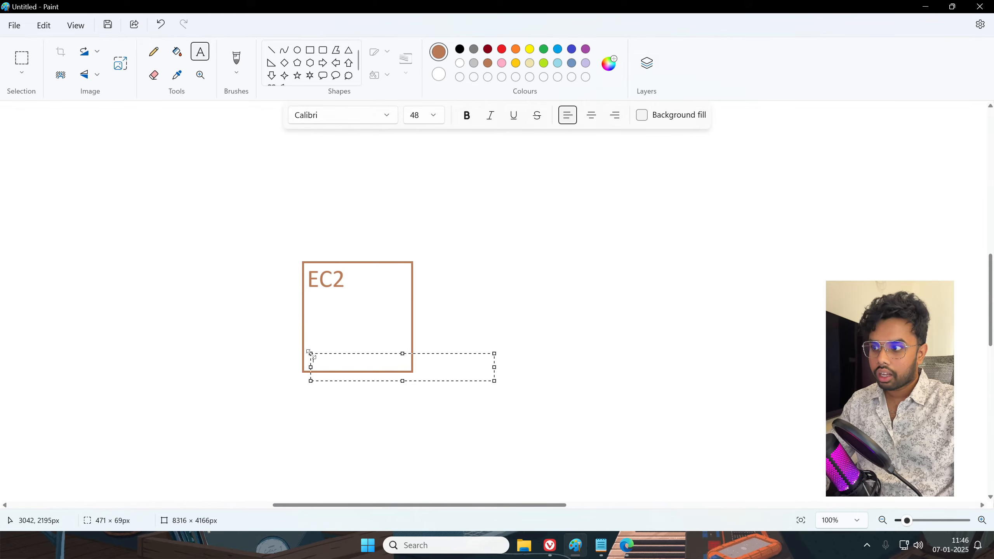
text(1)
text(0,,)
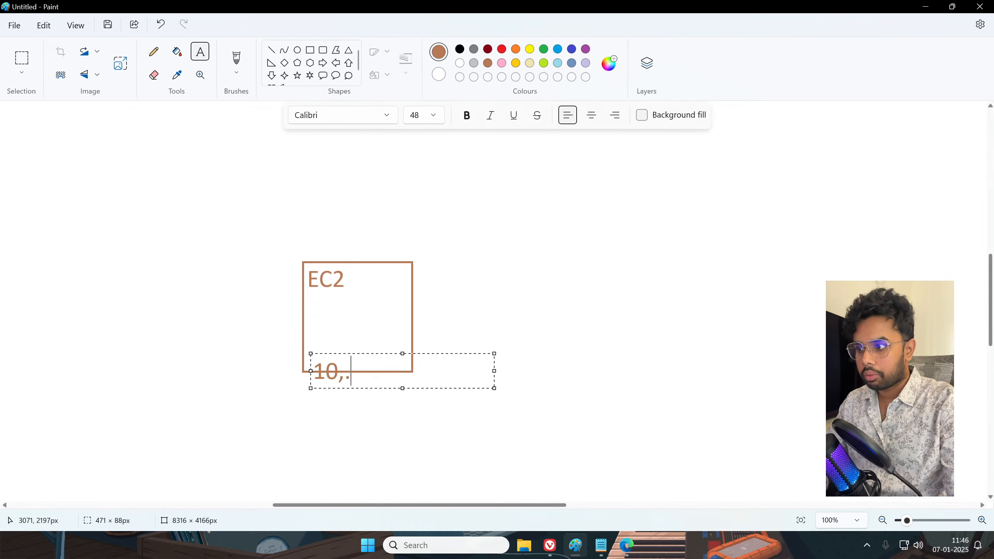
key(BackSpace)
text(000)
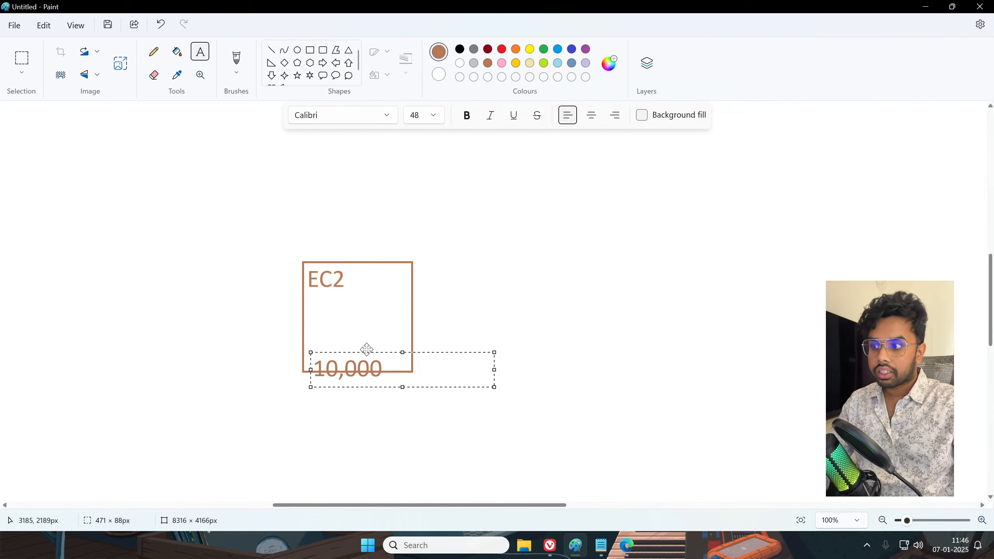
drag(365, 348, 371, 340)
click(407, 415)
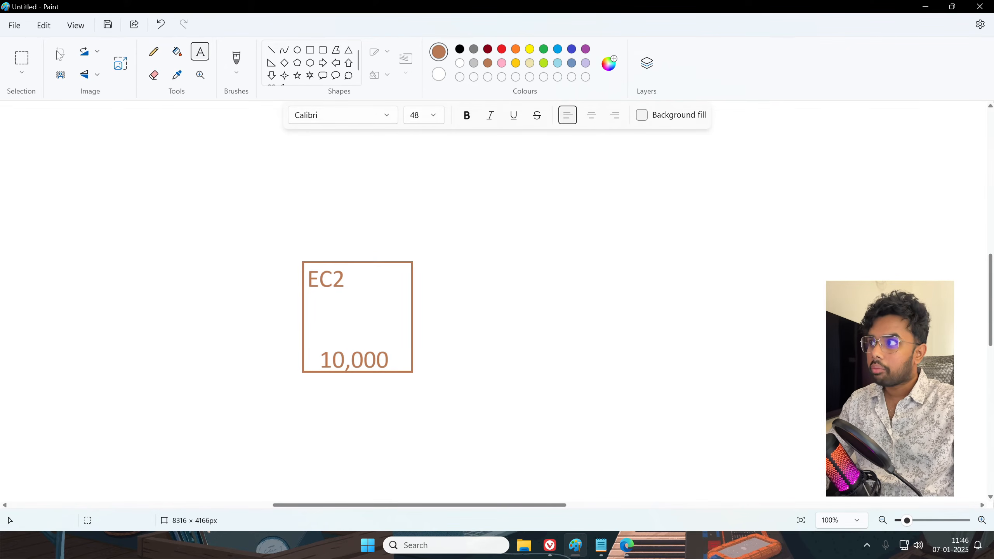
Duplicate the labelled EC2 square twice in a row to its right, and delete the rightmost copy again
click(21, 59)
drag(296, 250, 427, 384)
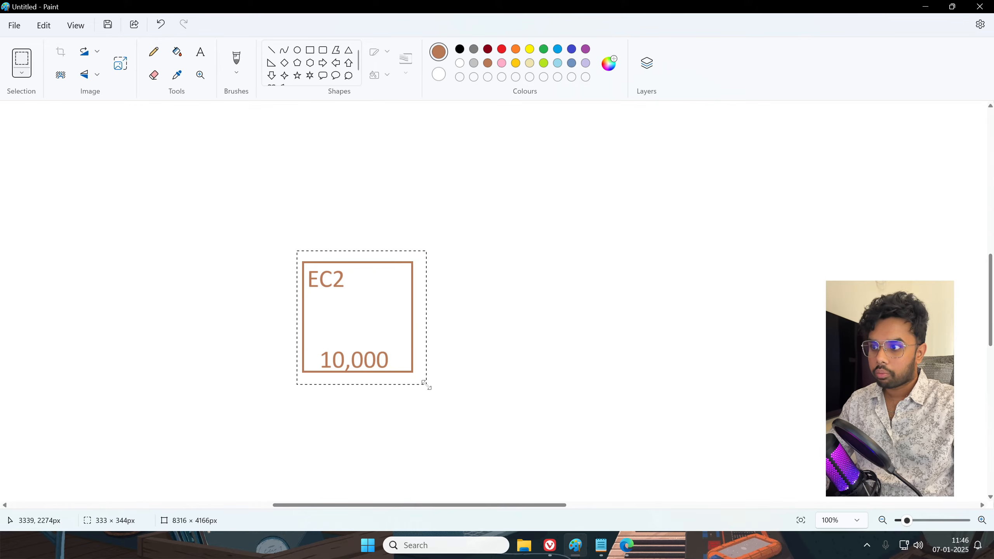
ctrl+drag(388, 340, 632, 346)
click(624, 433)
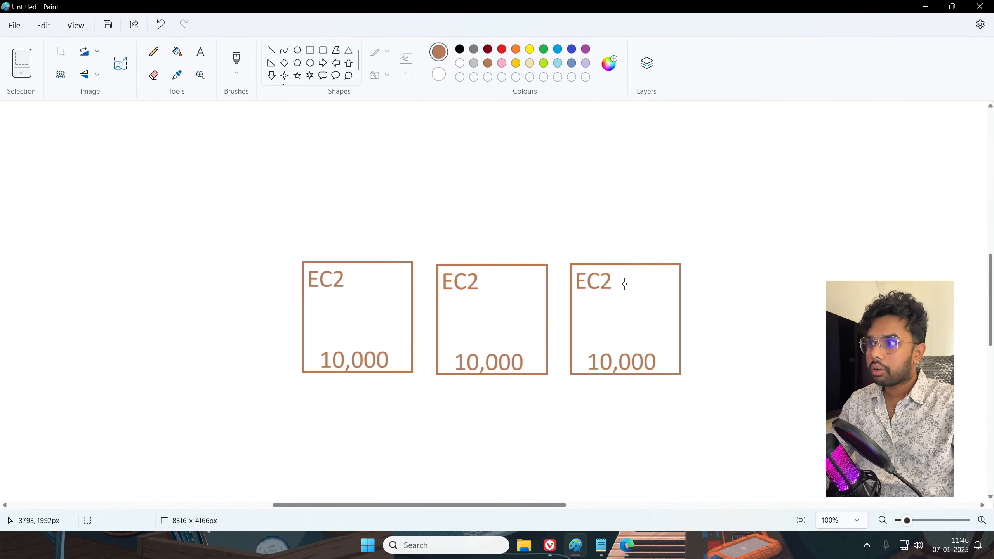
drag(570, 257, 707, 394)
key(Delete)
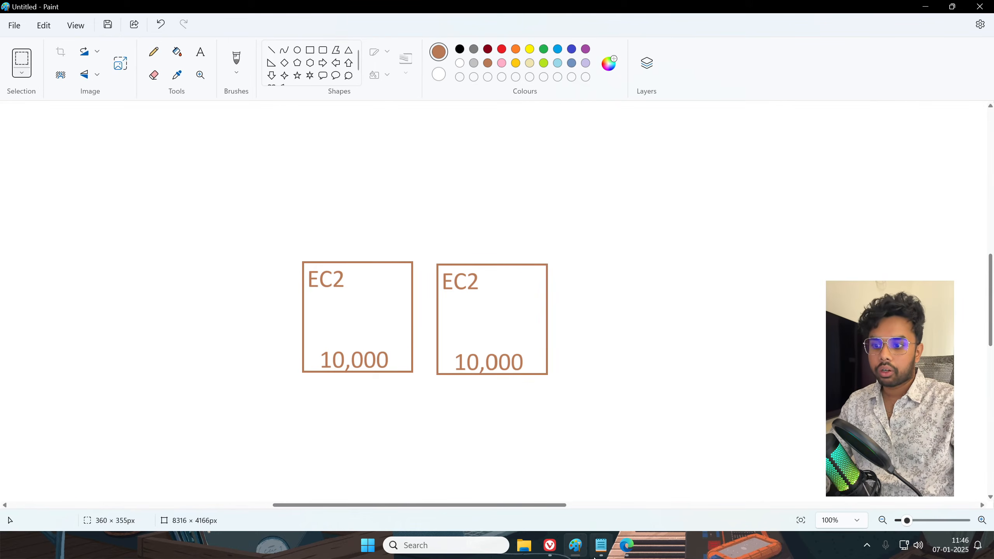
Switch to the Notepad notes and add the lines "Horizontal Scaling" and "Vertical Scling" below the red page script
click(600, 545)
click(649, 394)
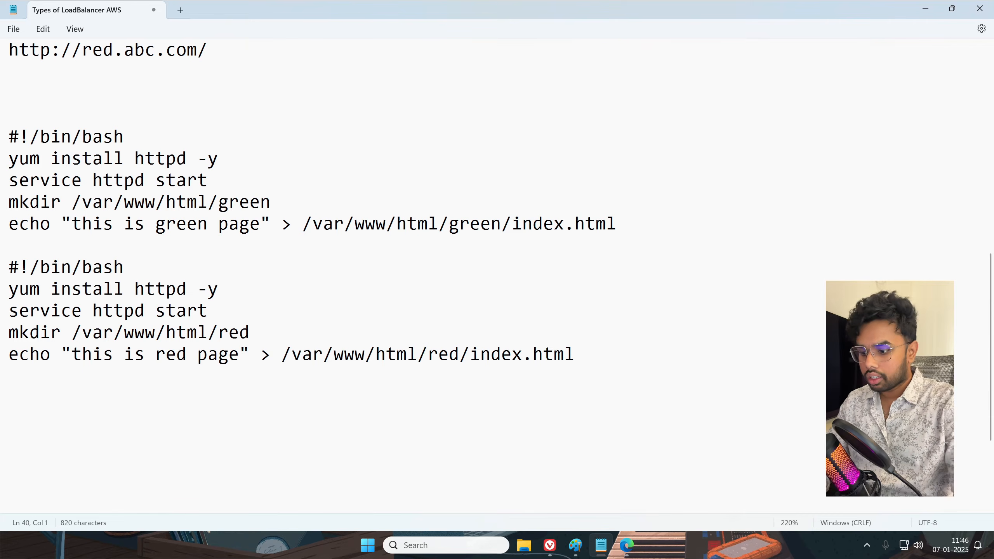
text(Horizontal S)
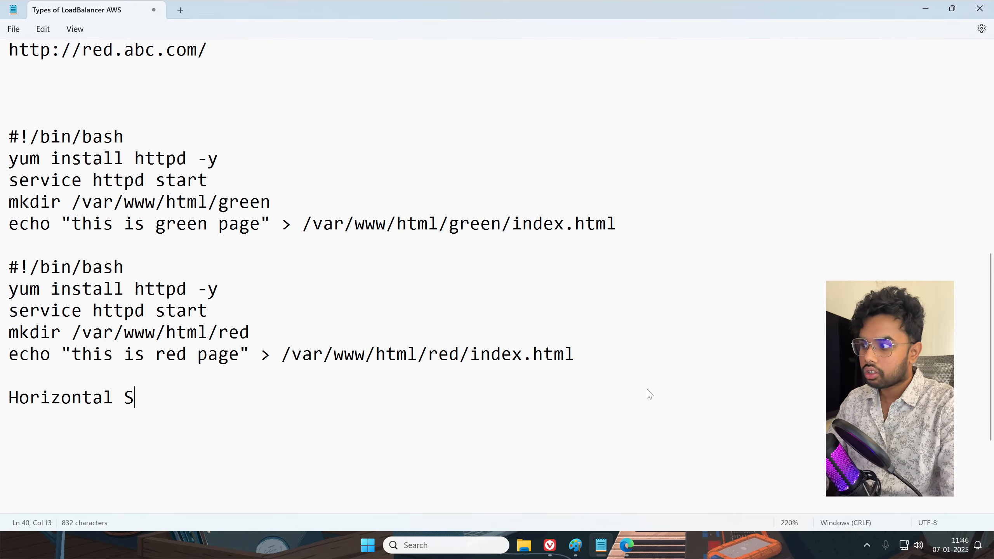
text(caling)
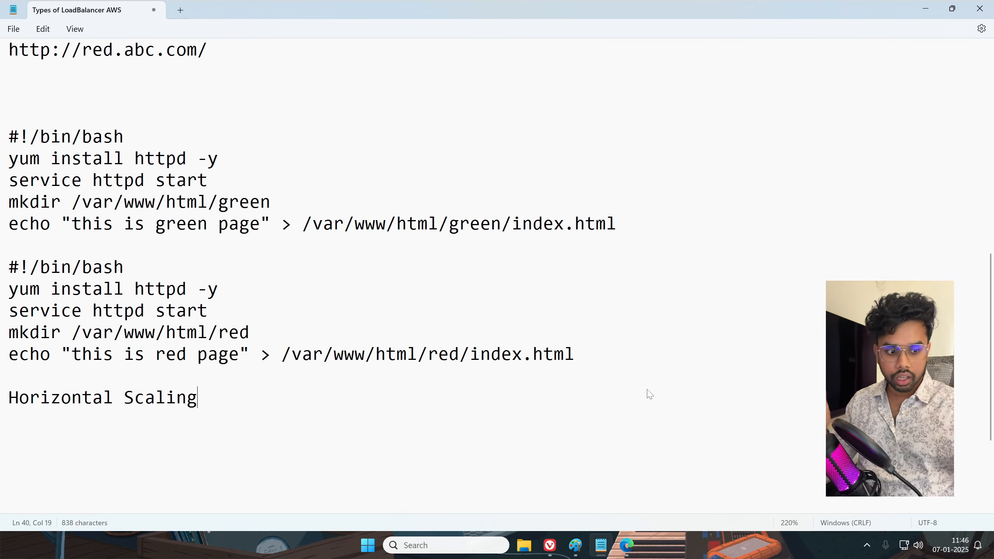
key(Return)
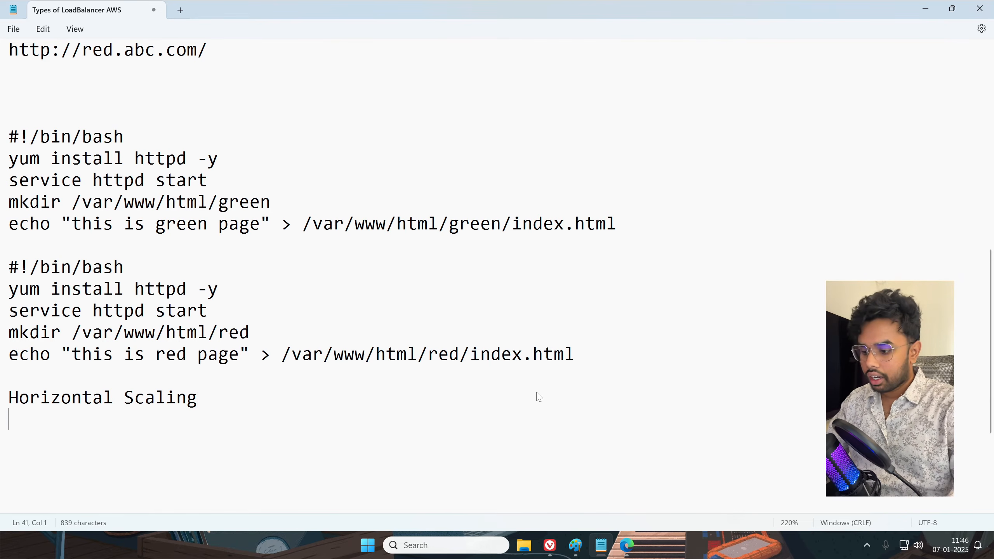
text(Vertixal)
key(BackSpace)
key(BackSpace)
key(BackSpace)
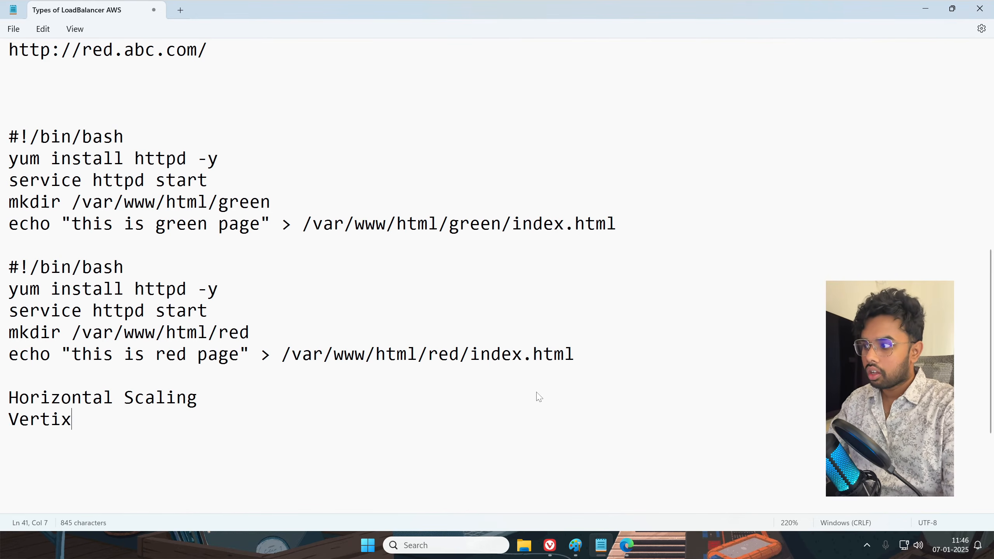
text(cal Scling)
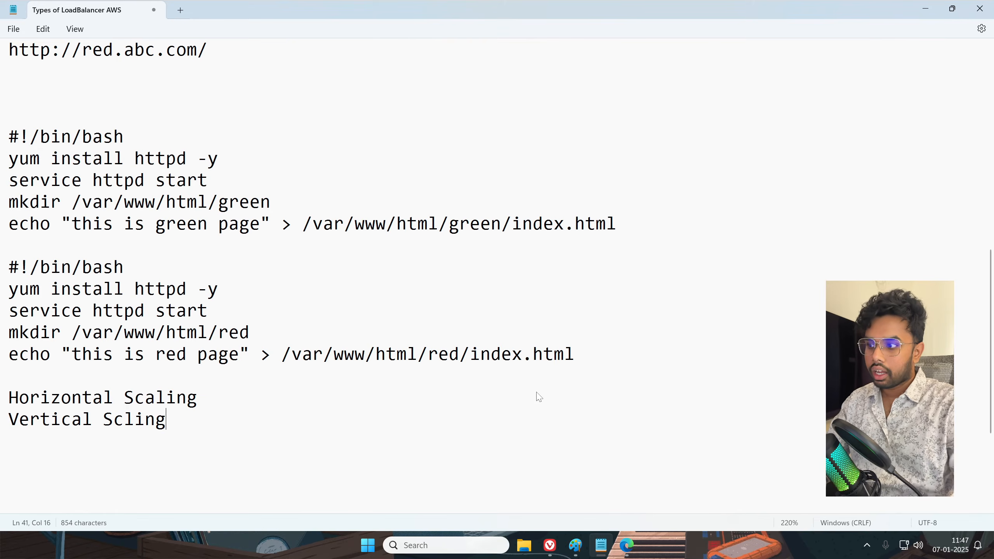
Switch back to Paint and add the text 16 / i5 between the EC2 and 10,000 labels of the first square
key(alt+Tab)
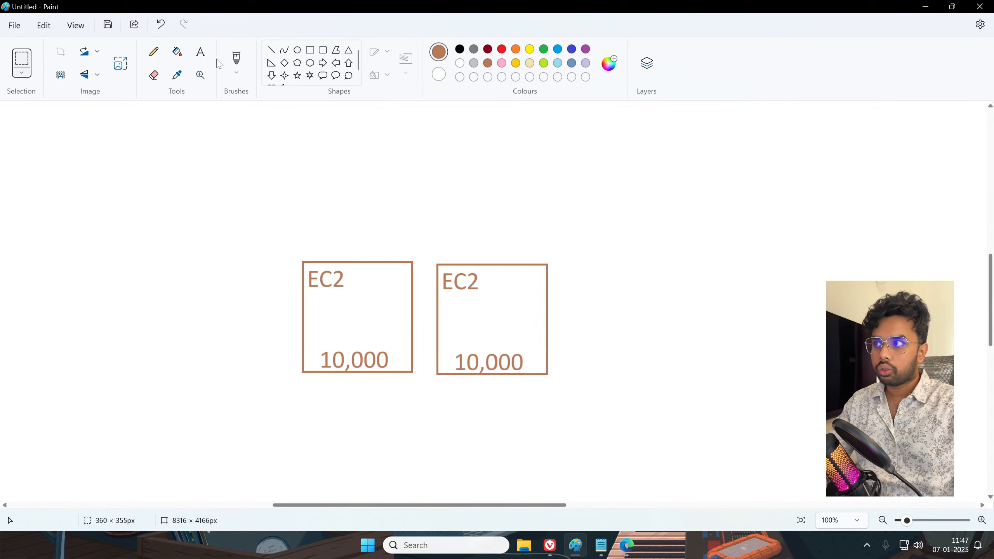
click(200, 52)
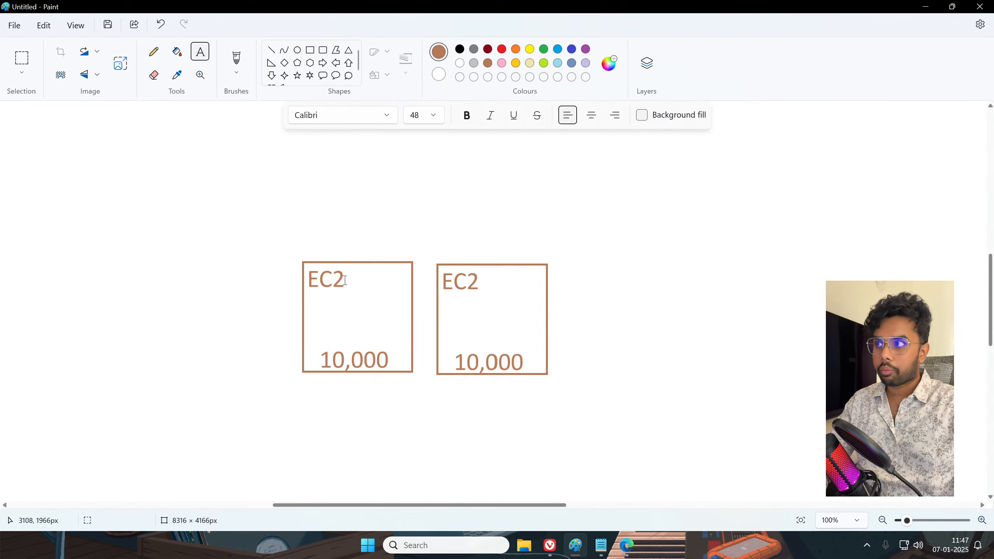
click(310, 310)
text(16 )
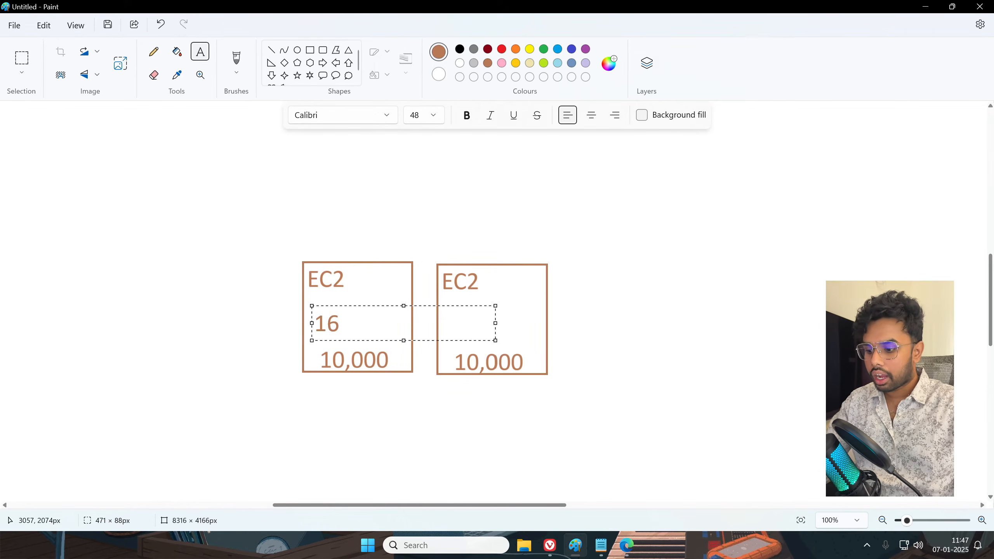
text(i5)
key(Left)
key(Left)
key(Left)
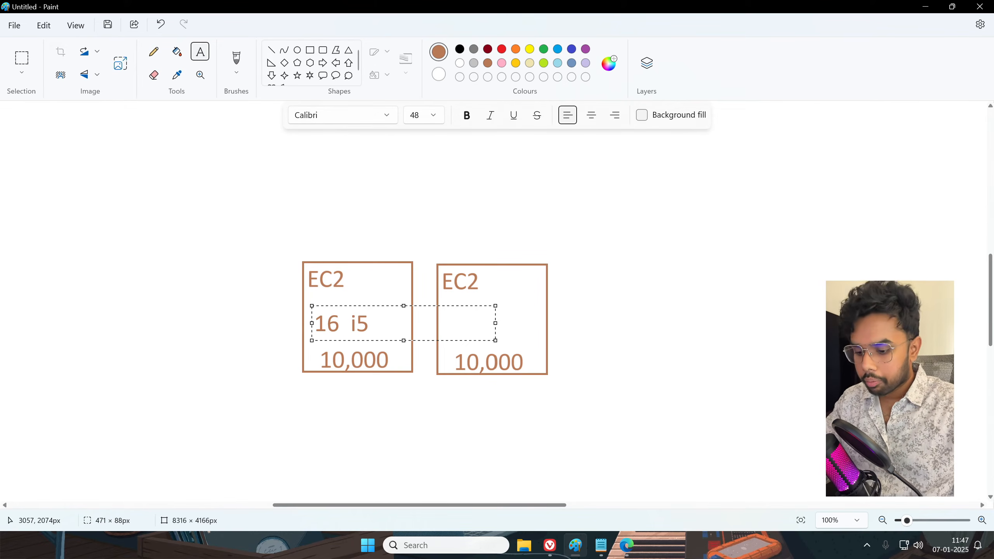
text(/)
key(ctrl+a)
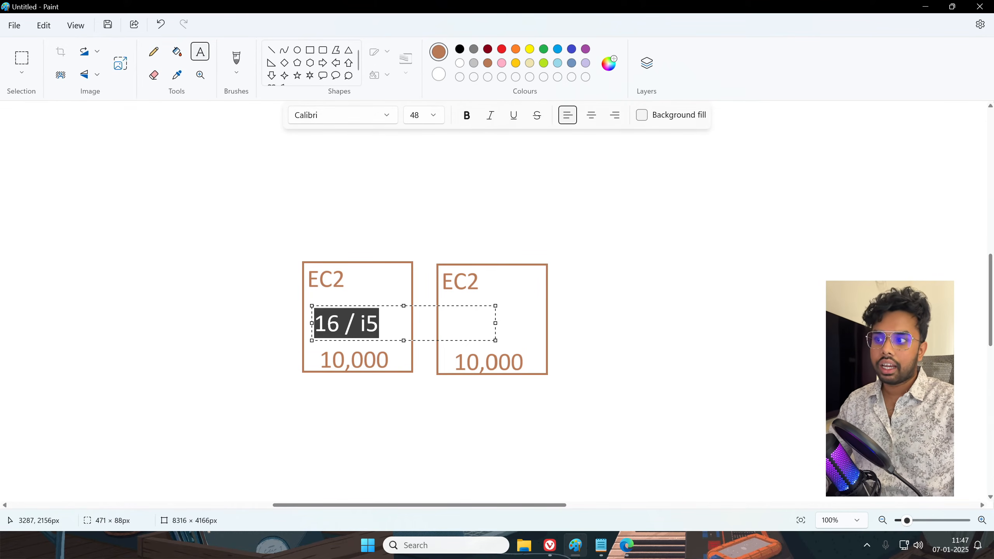
click(399, 329)
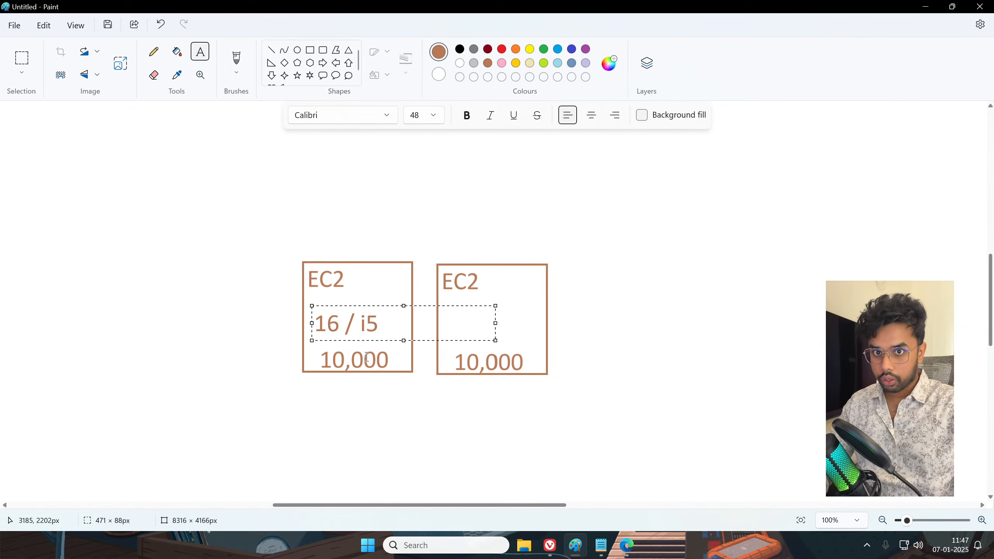
Change the specification text in the first EC2 square to 32 / i7, and clear that text again
double_click(328, 324)
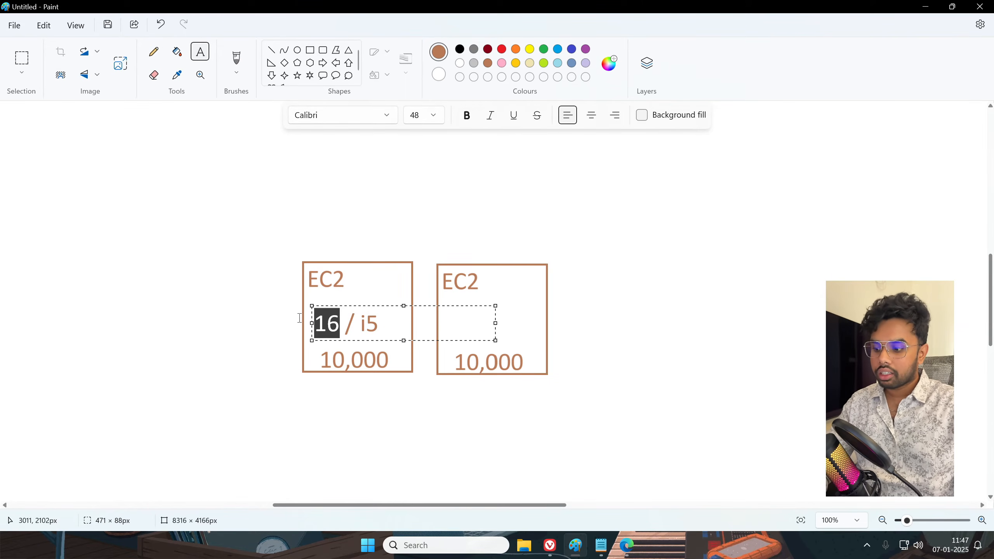
text(32)
key(End)
key(shift+Left)
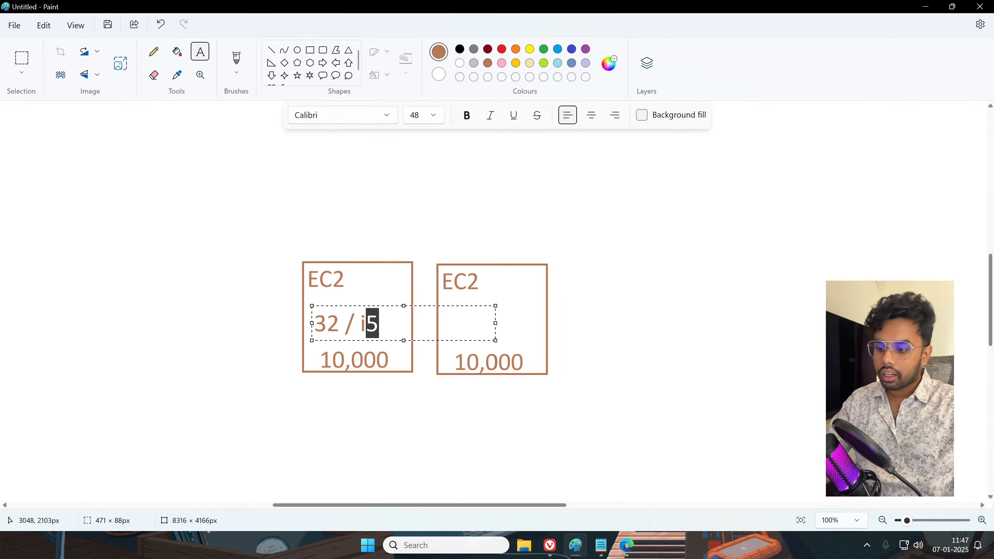
text(7)
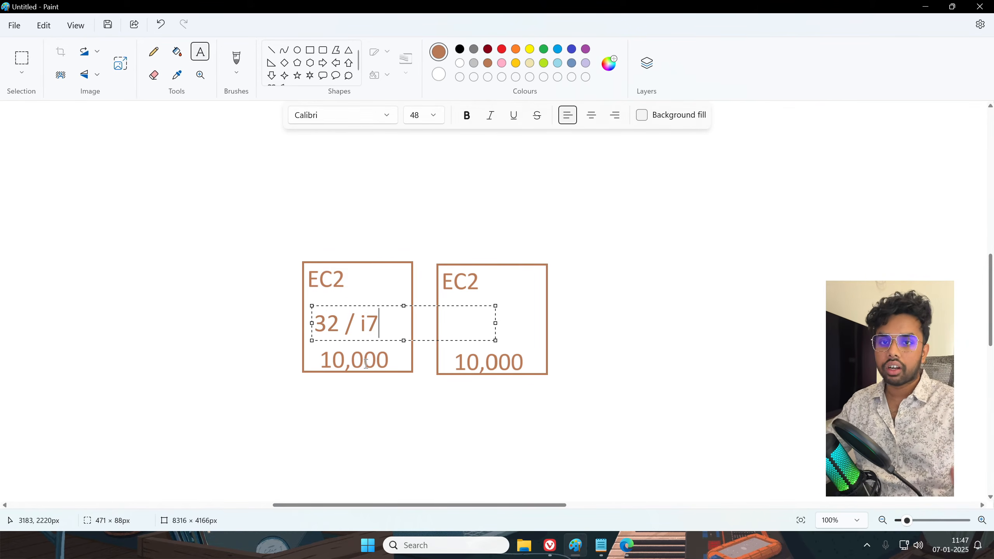
drag(379, 323, 304, 328)
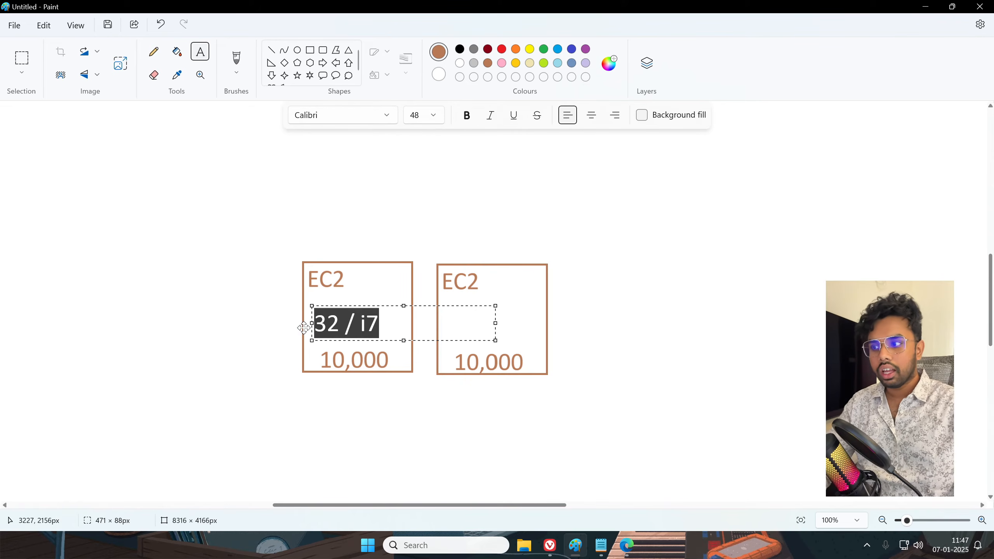
key(BackSpace)
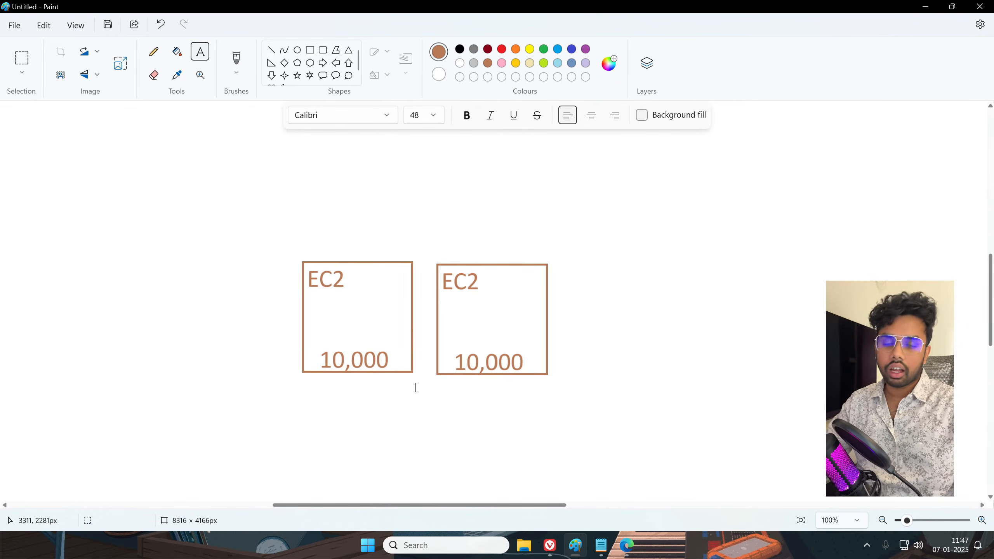
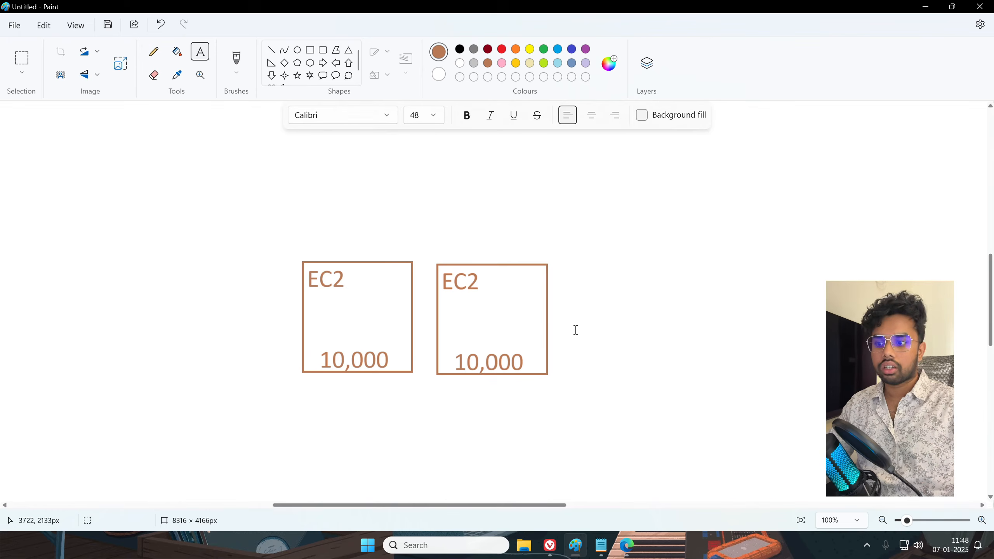
Switch to the AWS console in Vivaldi, open Auto Scaling Groups in a new tab and read through its introduction page
click(549, 544)
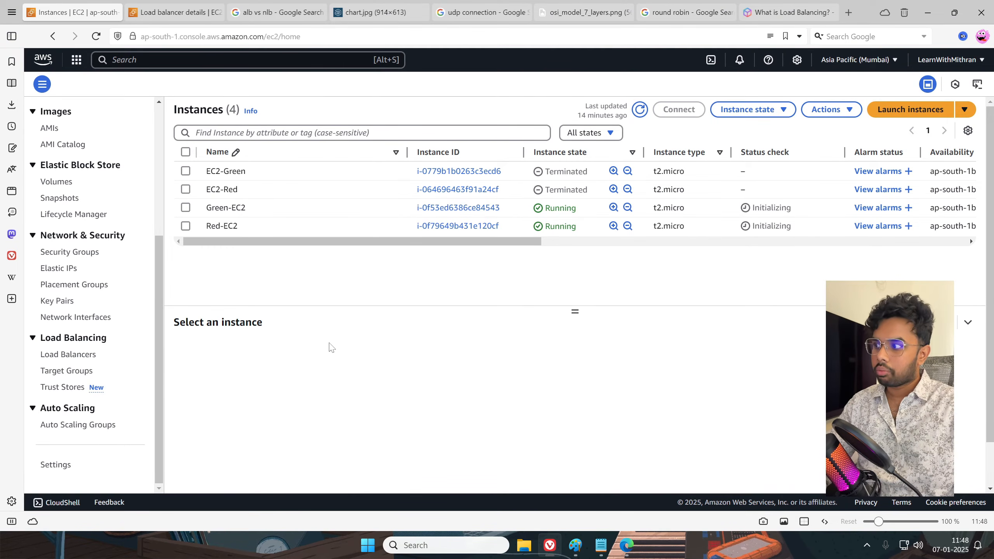
middle_click(93, 424)
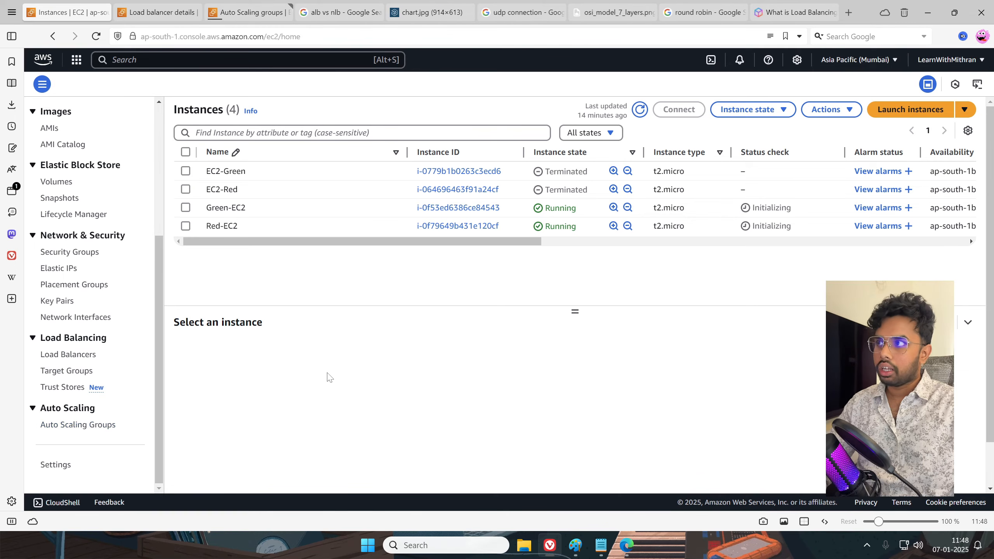
click(233, 16)
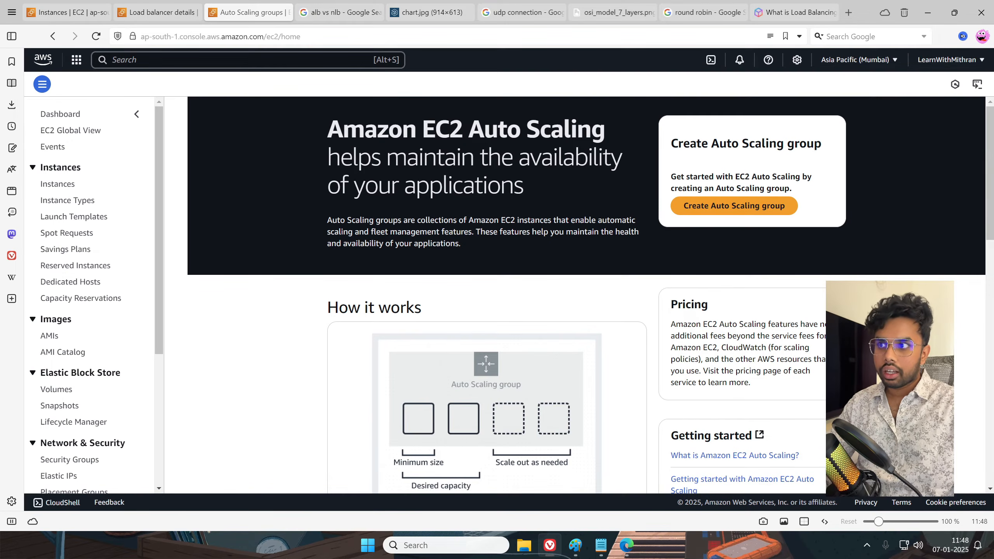
scroll(547, 278, down, 3)
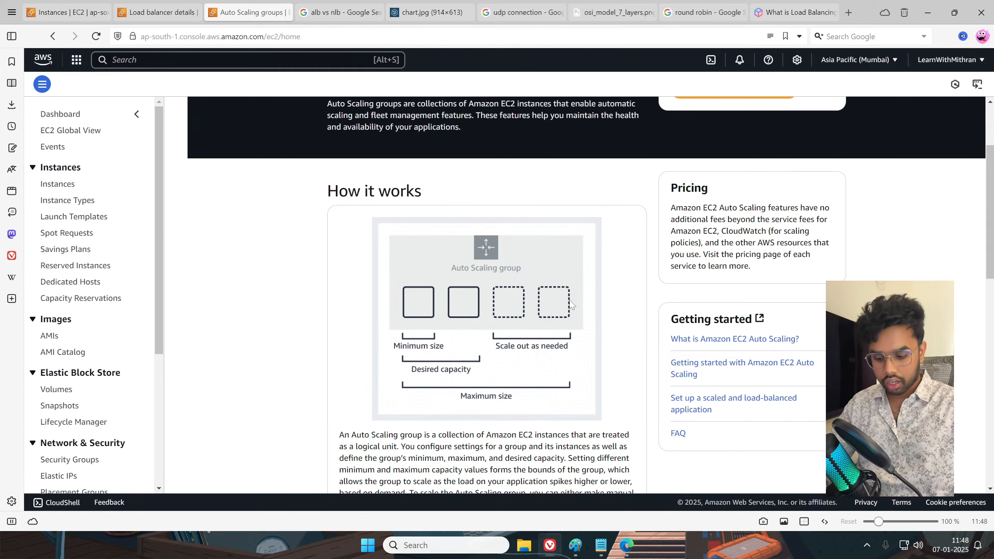
scroll(570, 304, down, 6)
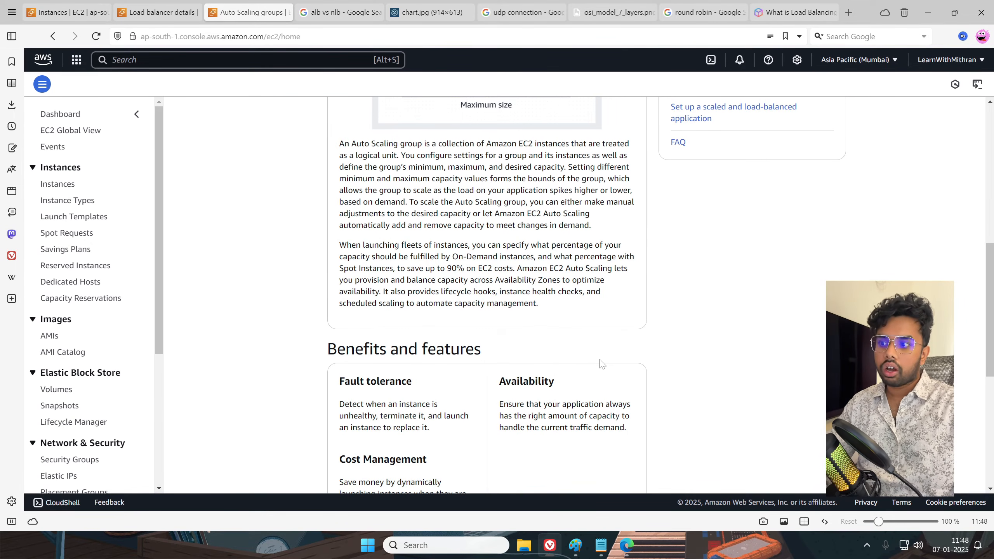
scroll(598, 369, up, 8)
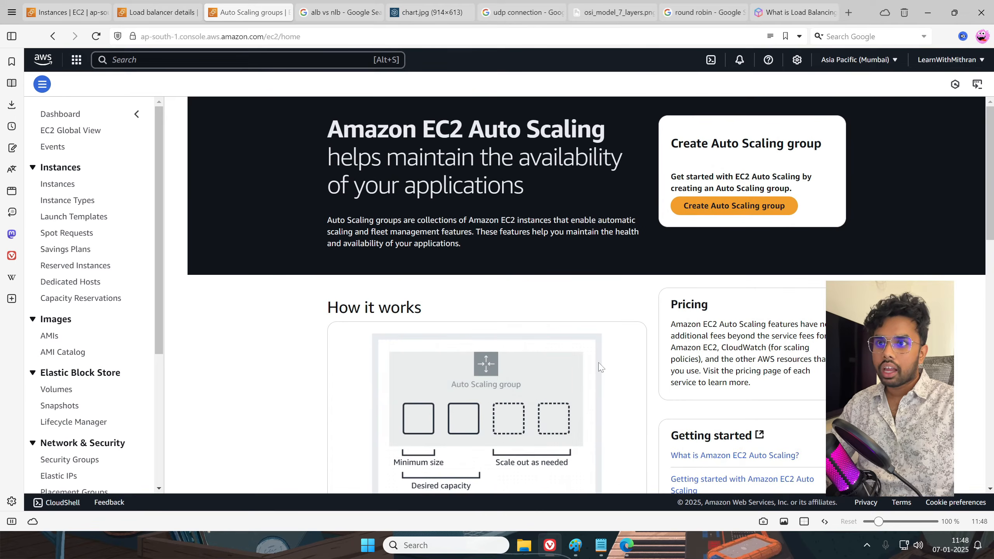
Start creating an Auto Scaling group and enter MY-ASG as its name
click(713, 212)
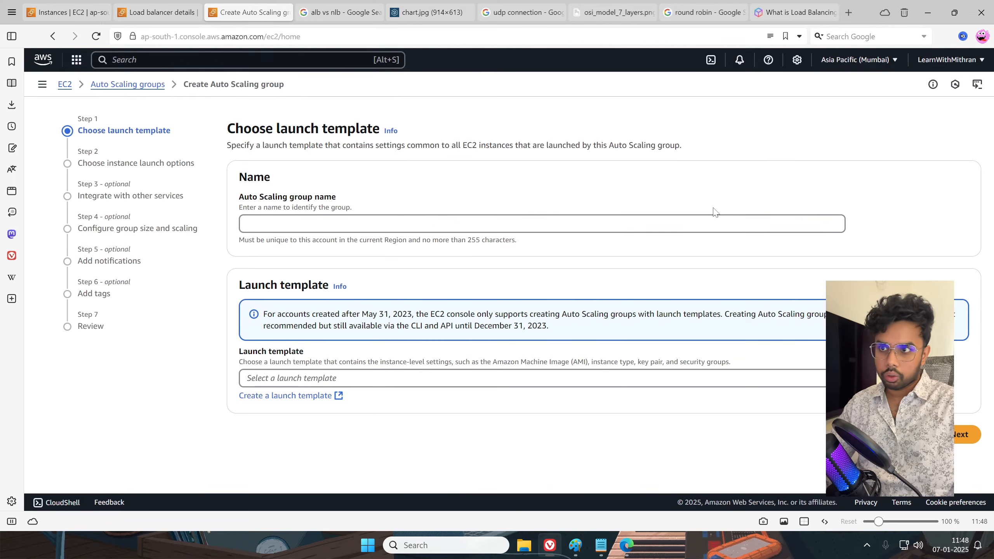
click(344, 223)
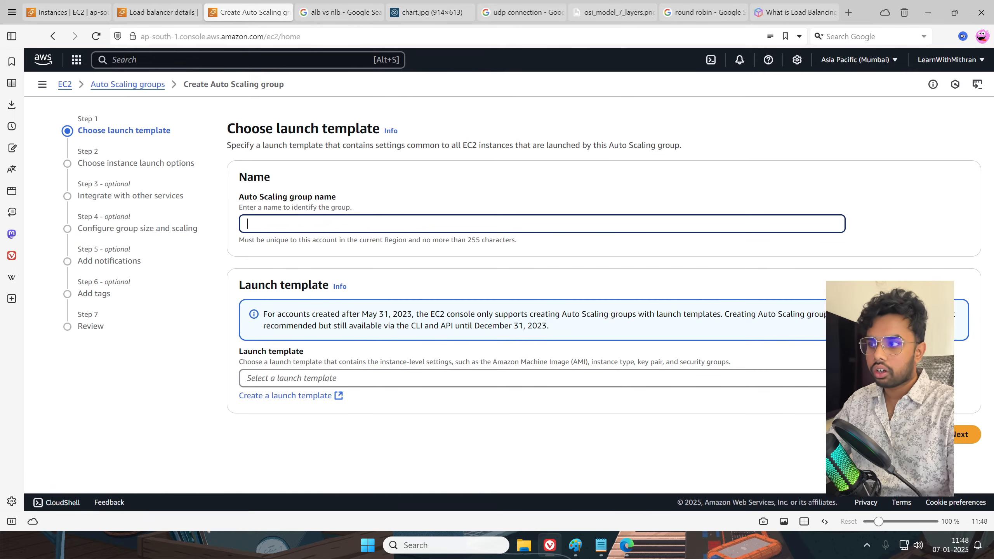
text(MY)
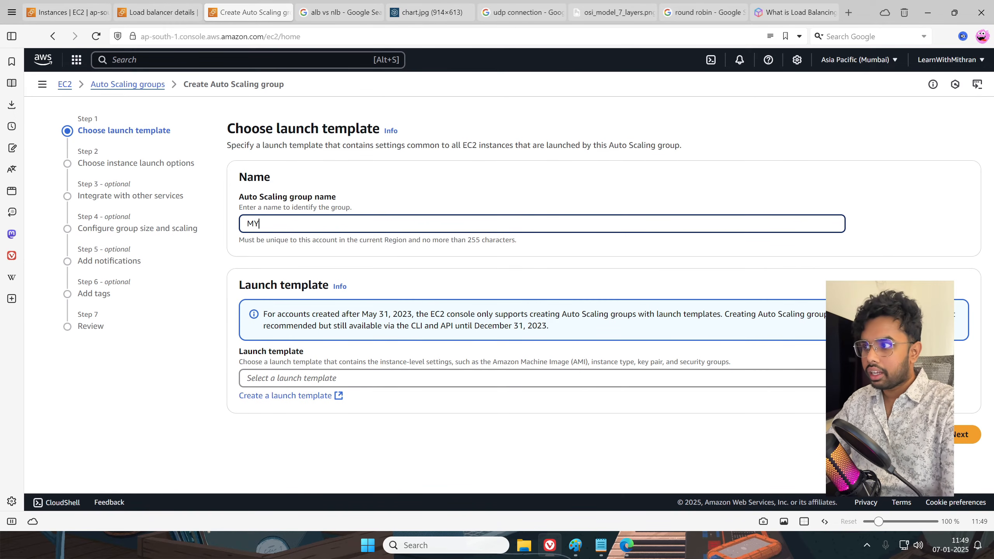
text(-ASG)
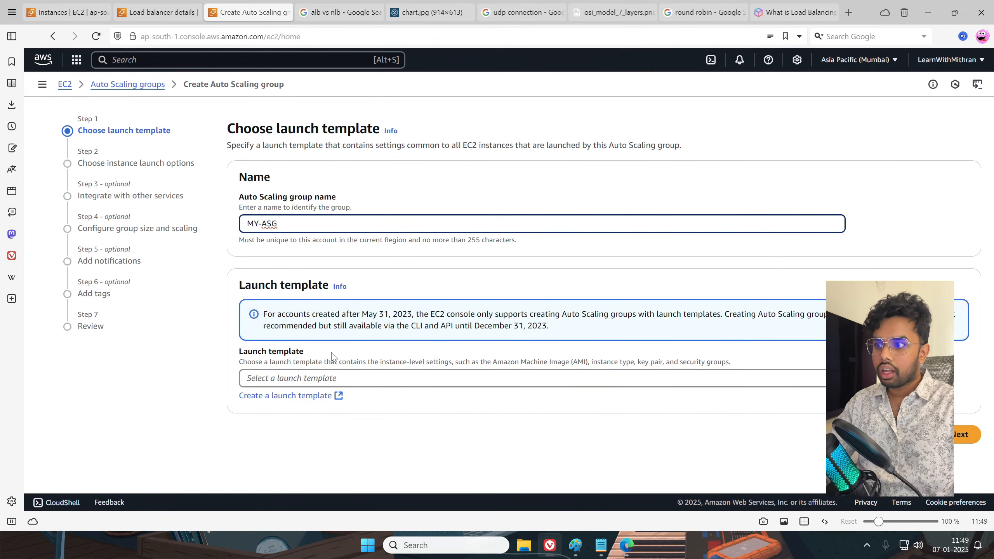
Open the form for creating a new launch template from the Auto Scaling group's launch template section
click(370, 380)
click(369, 379)
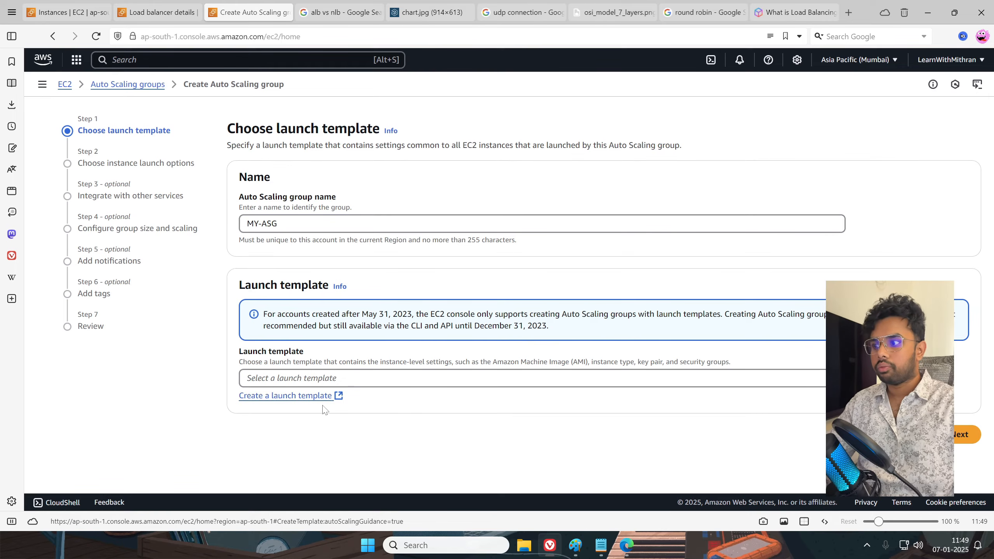
click(305, 397)
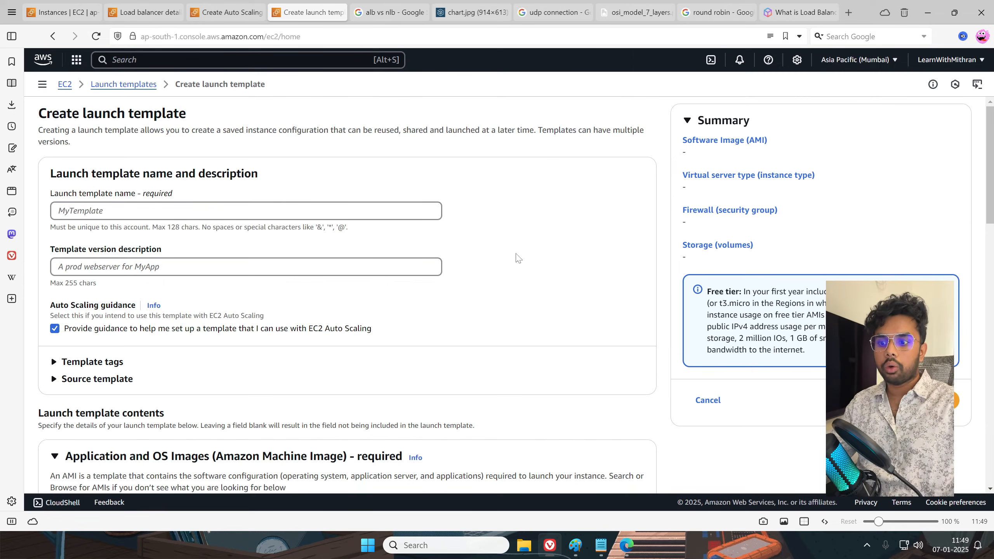
click(575, 545)
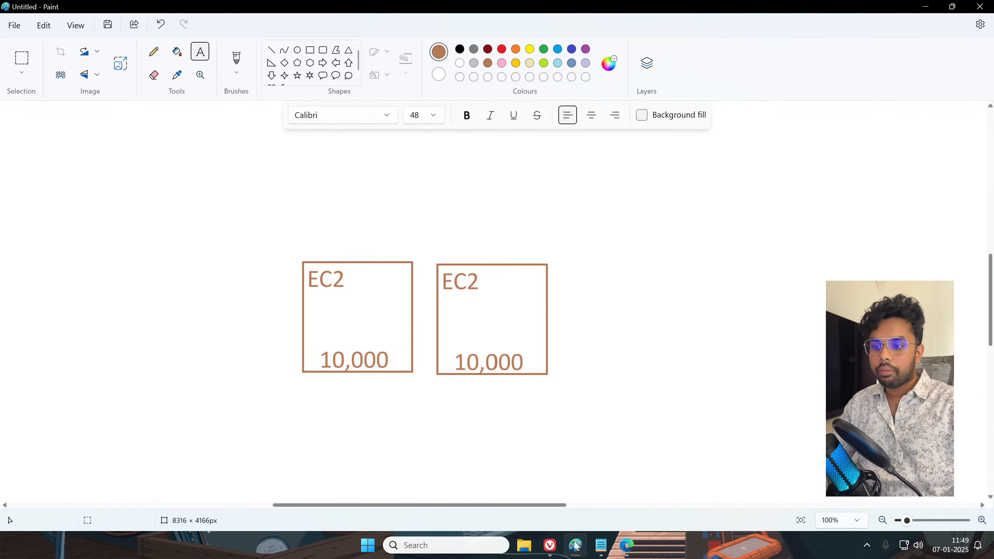
click(550, 545)
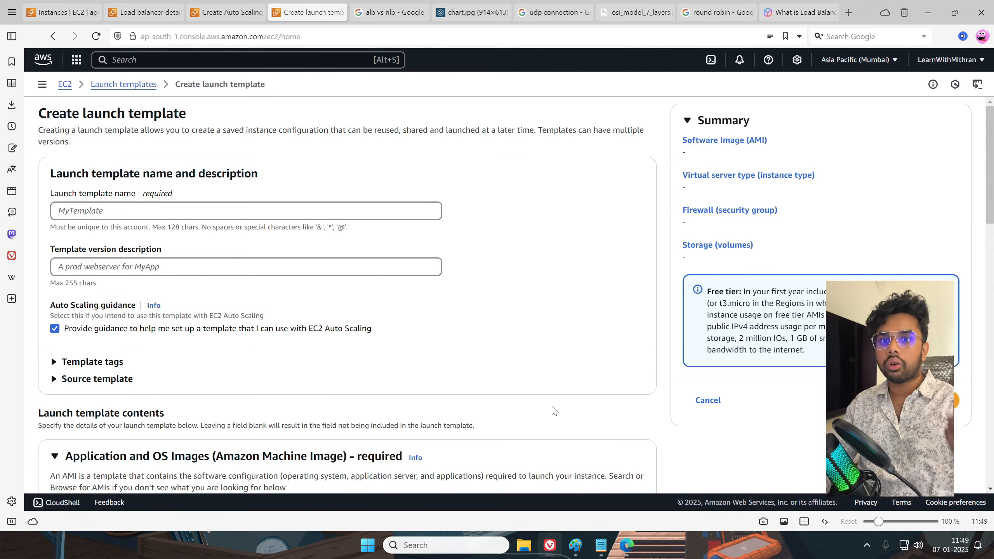
Name the launch template MY-Template and copy that name into the template version description
click(83, 212)
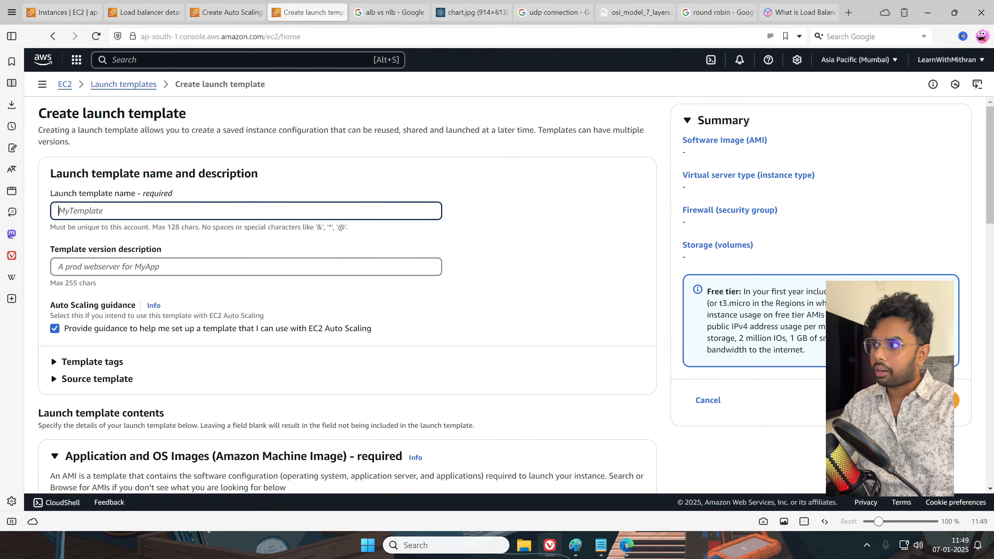
text(MY-)
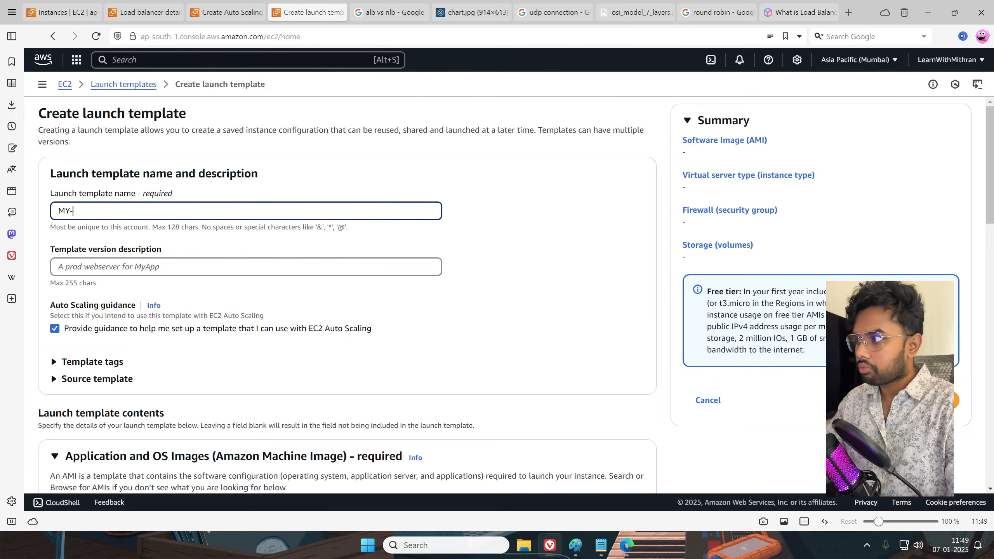
text(Template)
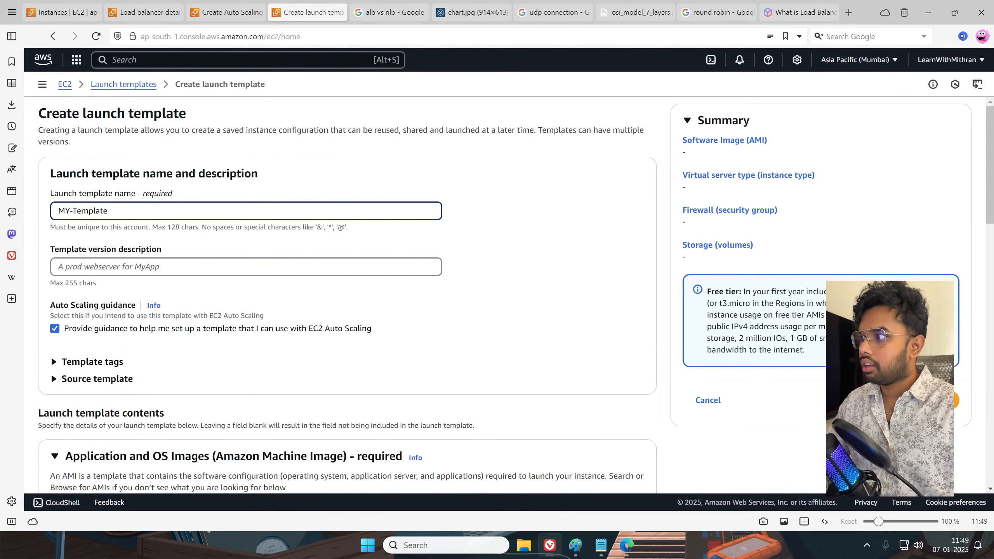
drag(109, 211, 36, 212)
key(ctrl+c)
click(74, 267)
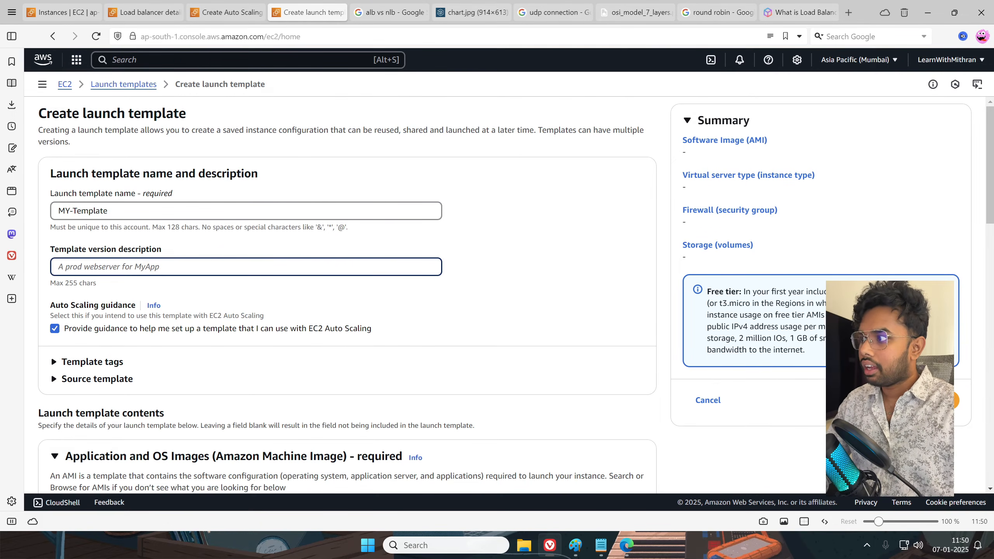
key(ctrl+v)
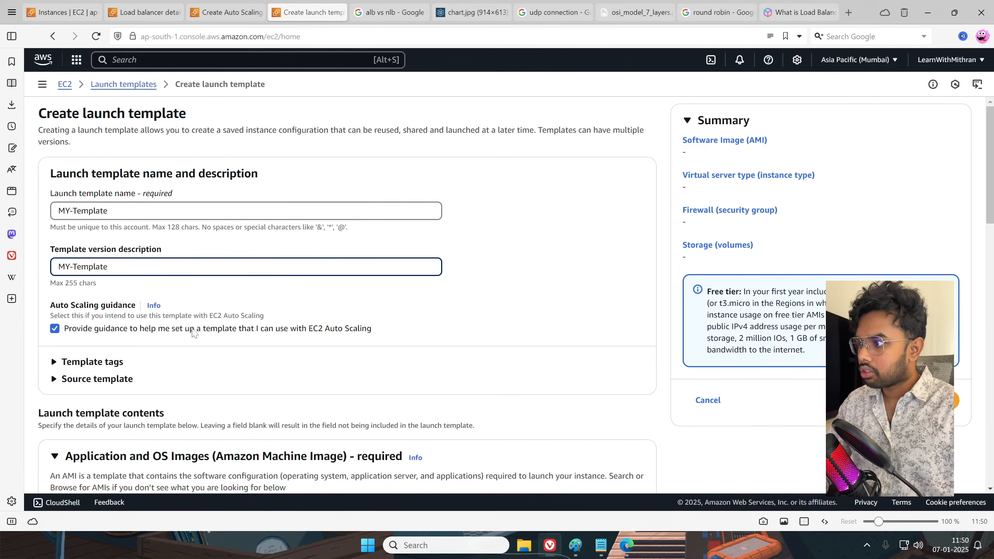
Look into the Template tags and Source template sections and collapse them again
scroll(209, 331, down, 2)
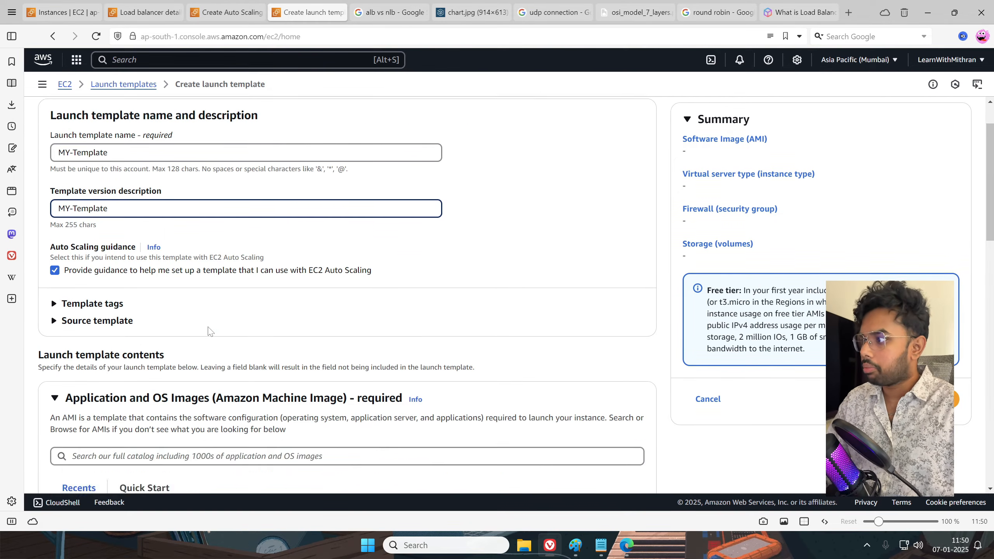
click(85, 307)
click(82, 306)
double_click(97, 327)
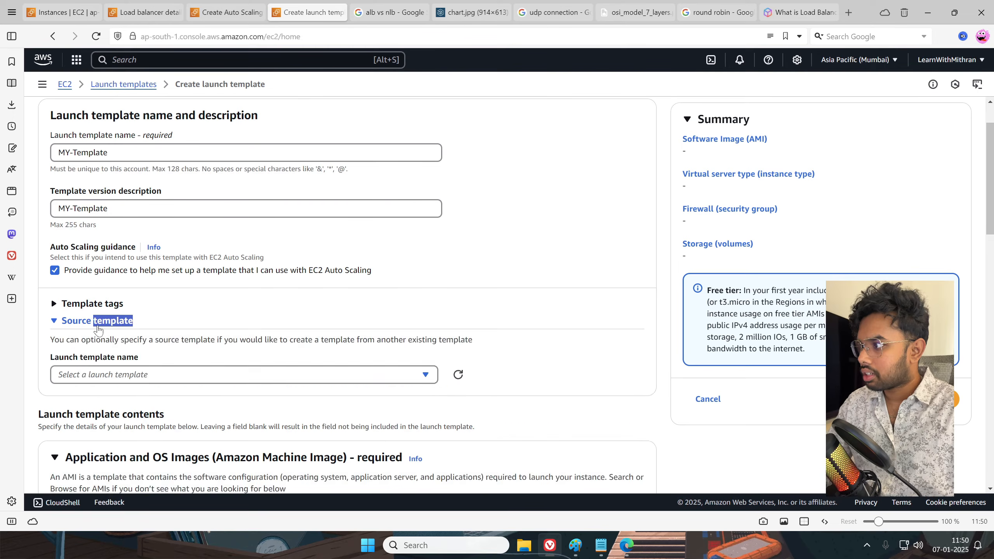
click(97, 325)
Choose the Amazon Linux quick start image with the Amazon Linux 2 AMI (HVM) - Kernel 5.10, SSD Volume Type
scroll(151, 277, down, 3)
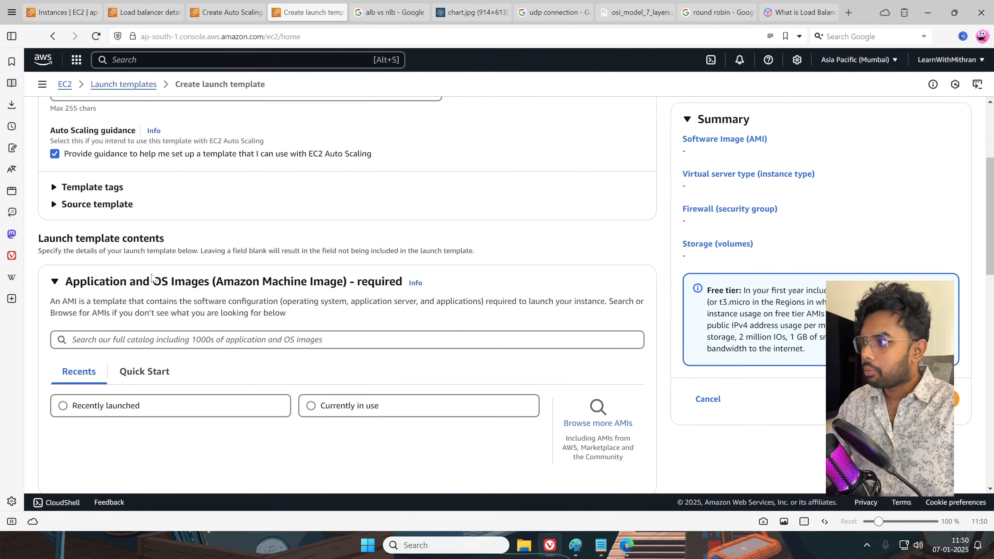
scroll(177, 290, down, 2)
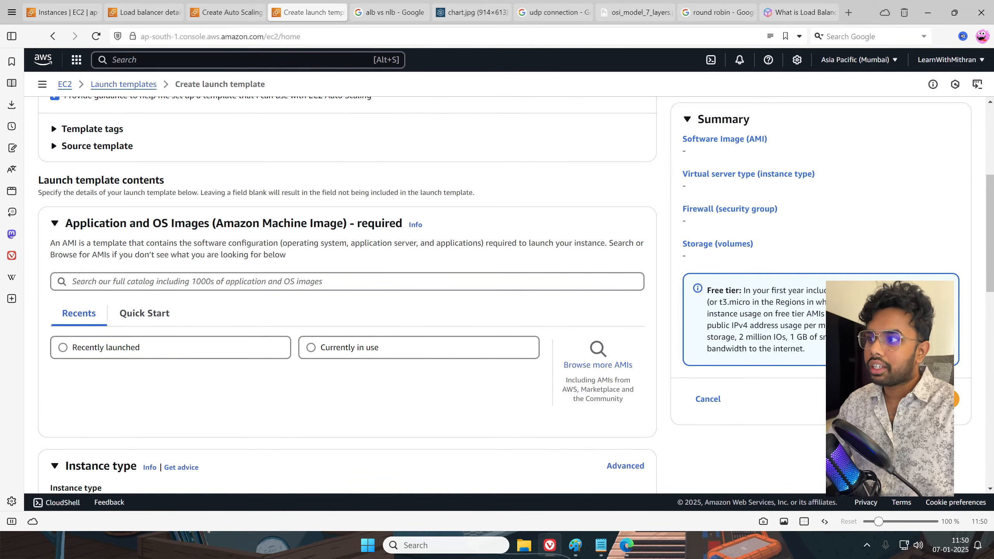
click(141, 314)
scroll(80, 319, down, 2)
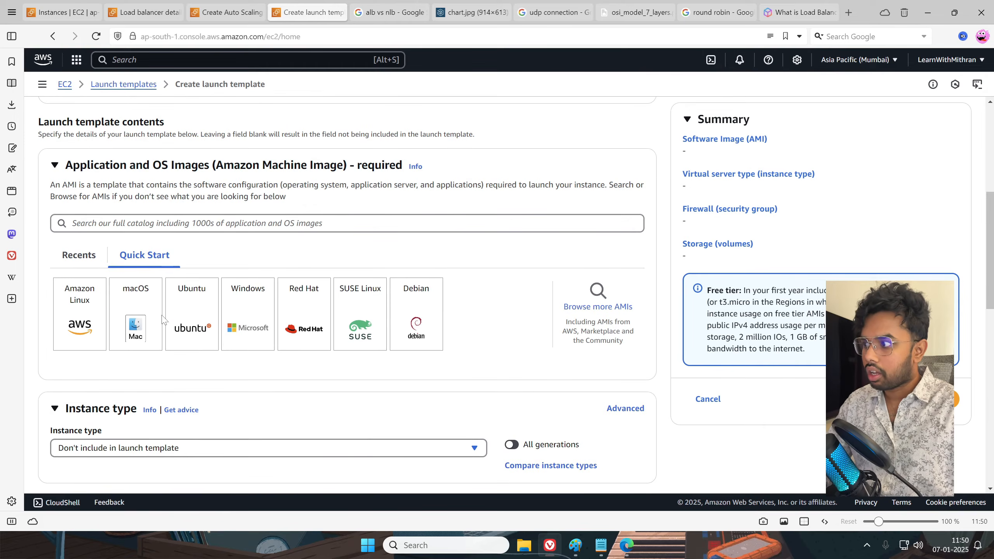
click(80, 319)
scroll(158, 348, down, 3)
click(231, 283)
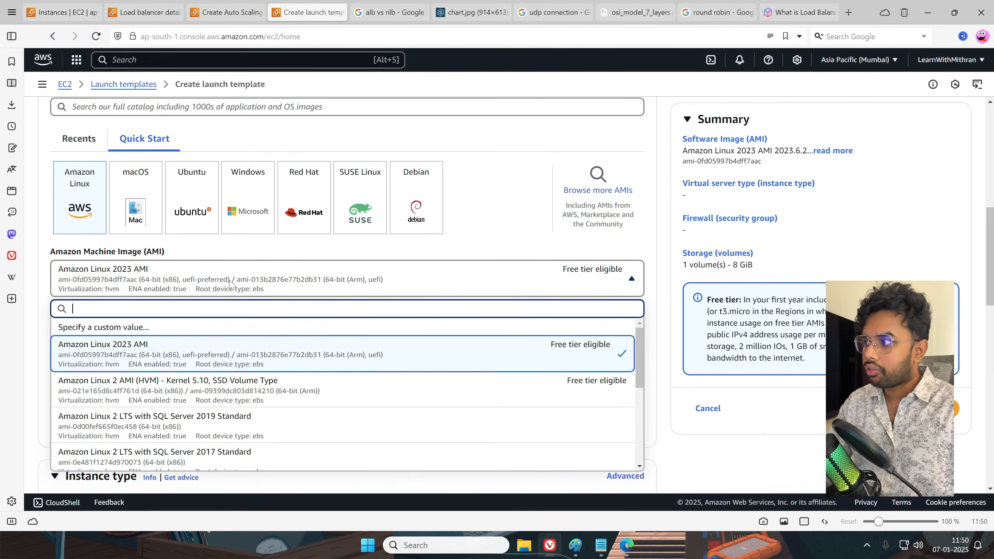
click(308, 391)
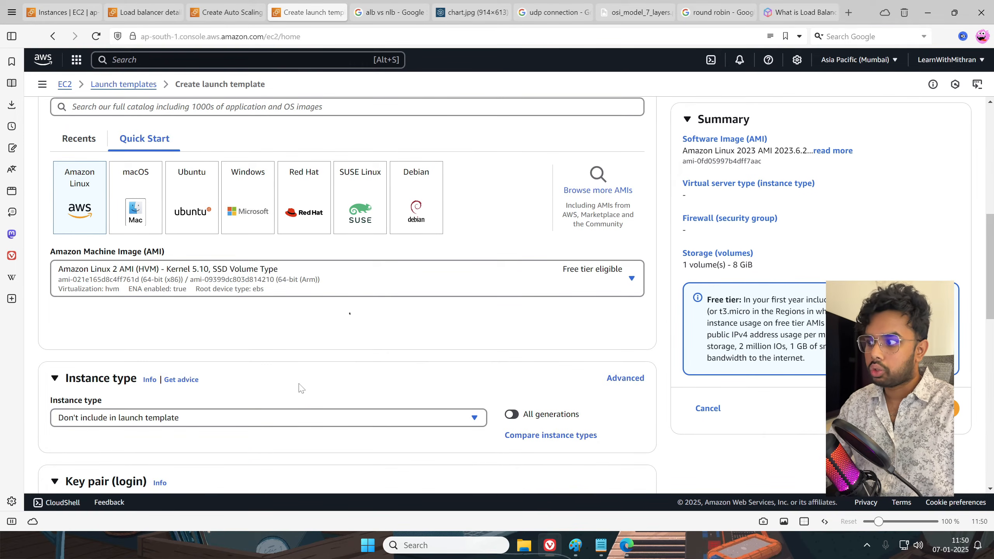
Check the instance type help and set the template's instance type to t2.micro
scroll(300, 388, down, 4)
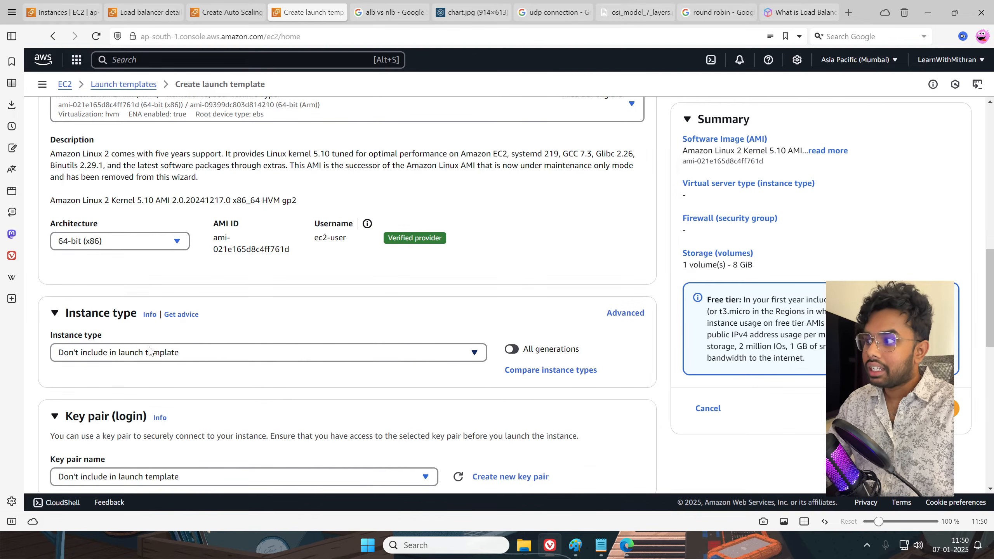
click(150, 315)
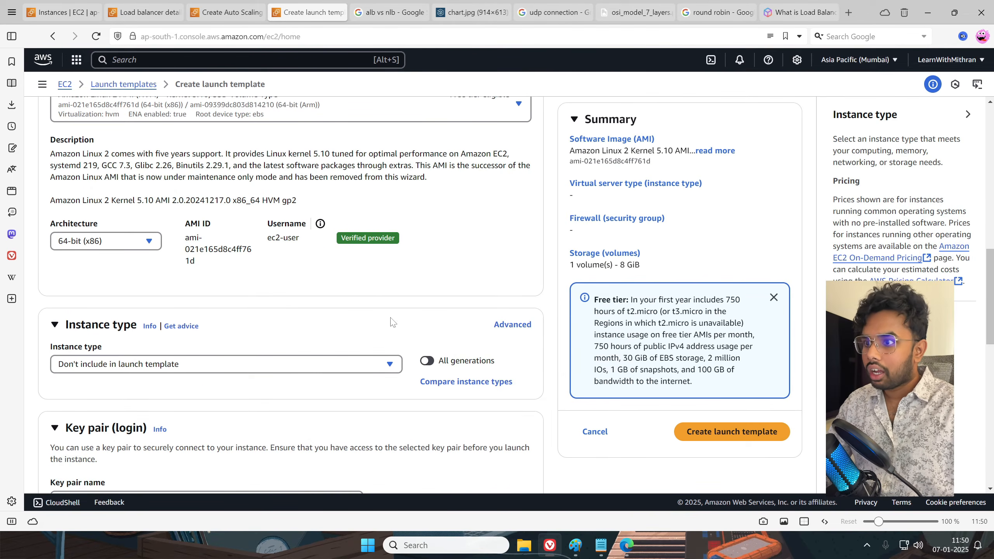
click(966, 116)
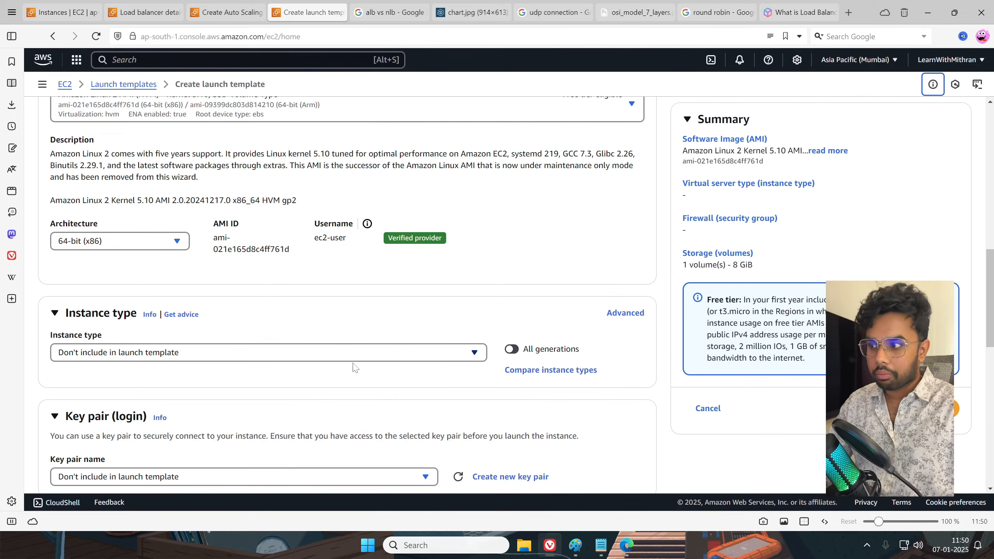
click(279, 353)
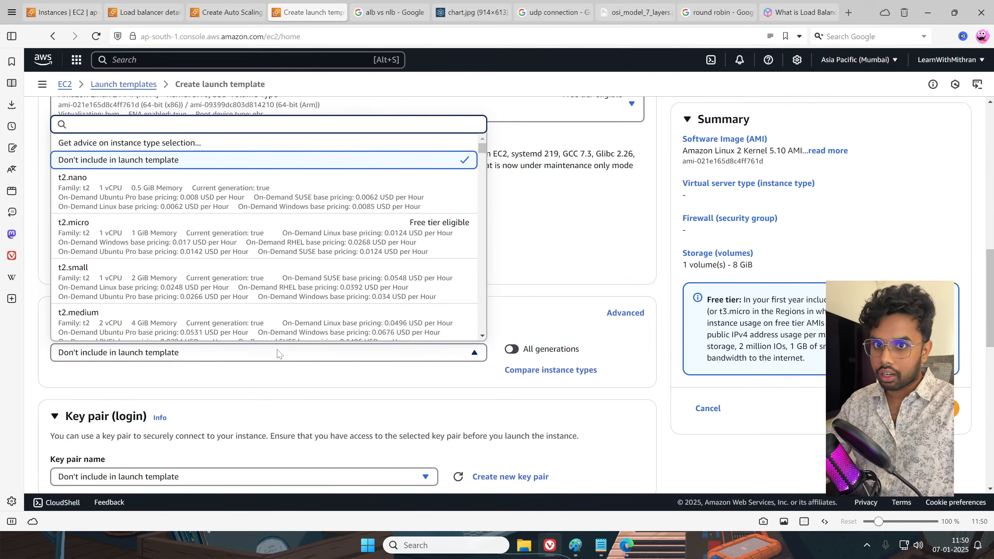
click(279, 354)
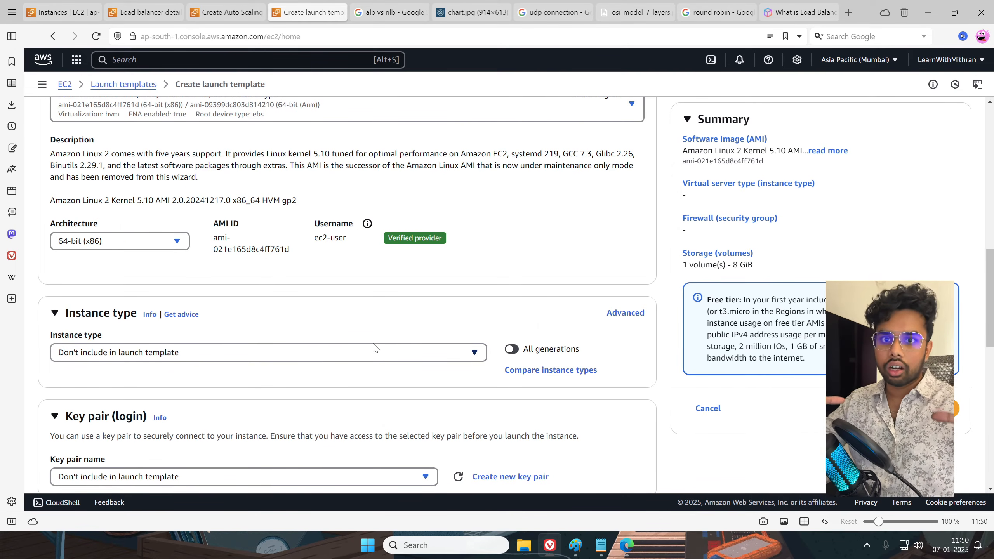
click(347, 352)
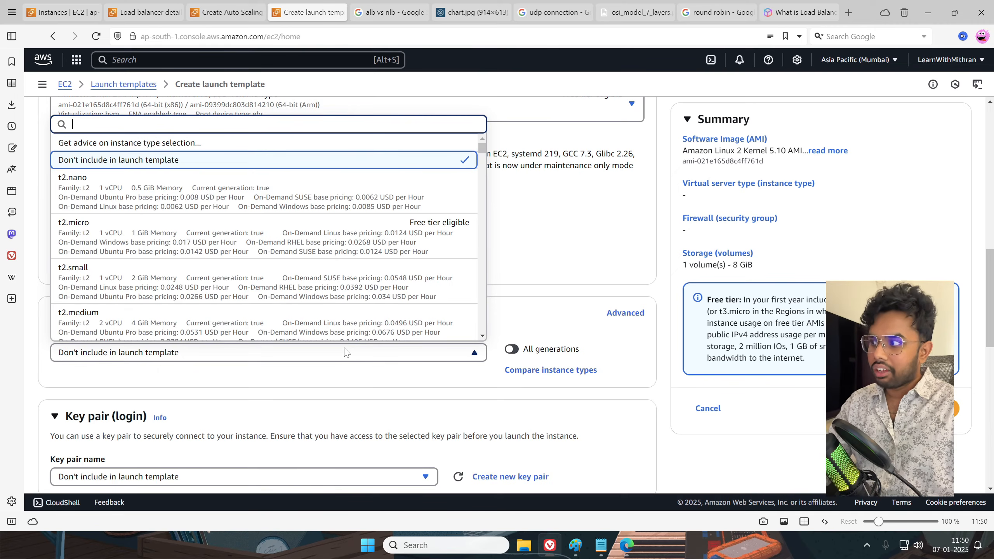
click(176, 234)
Select the existing RSA key pair for logging in to the template's instances
scroll(446, 320, down, 5)
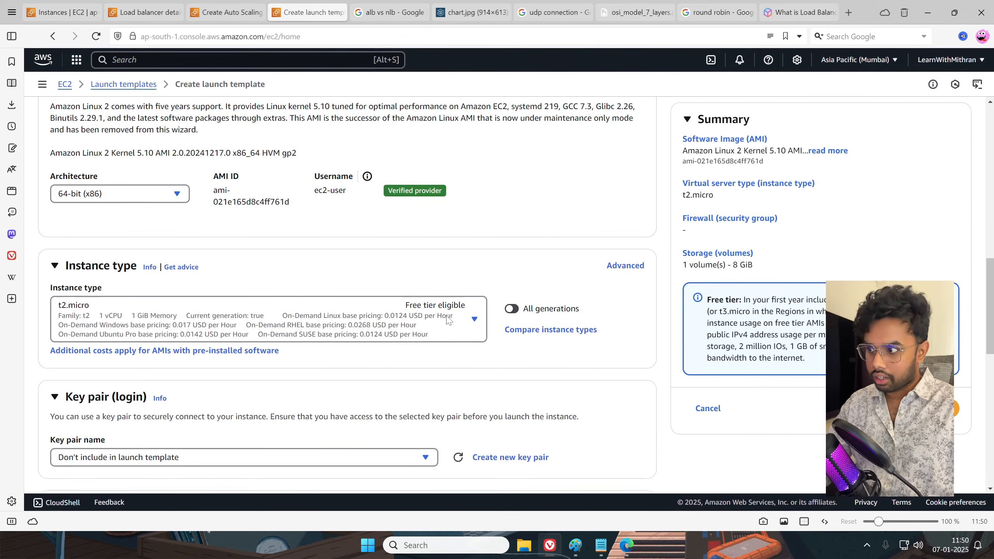
click(256, 279)
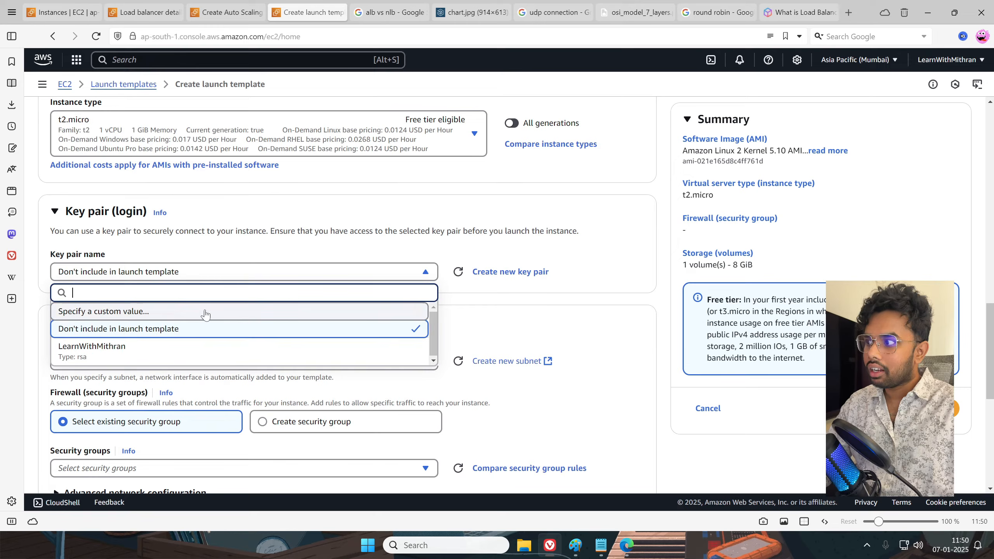
click(165, 350)
Keep the existing security group option in the network settings and assign the Linux-SG security group
scroll(267, 313, down, 3)
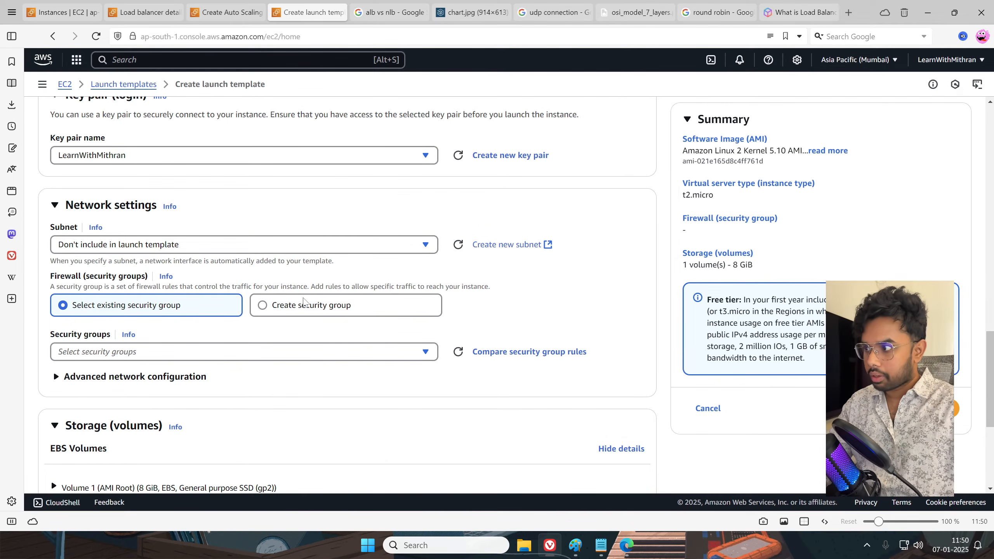
click(306, 304)
click(198, 309)
click(172, 351)
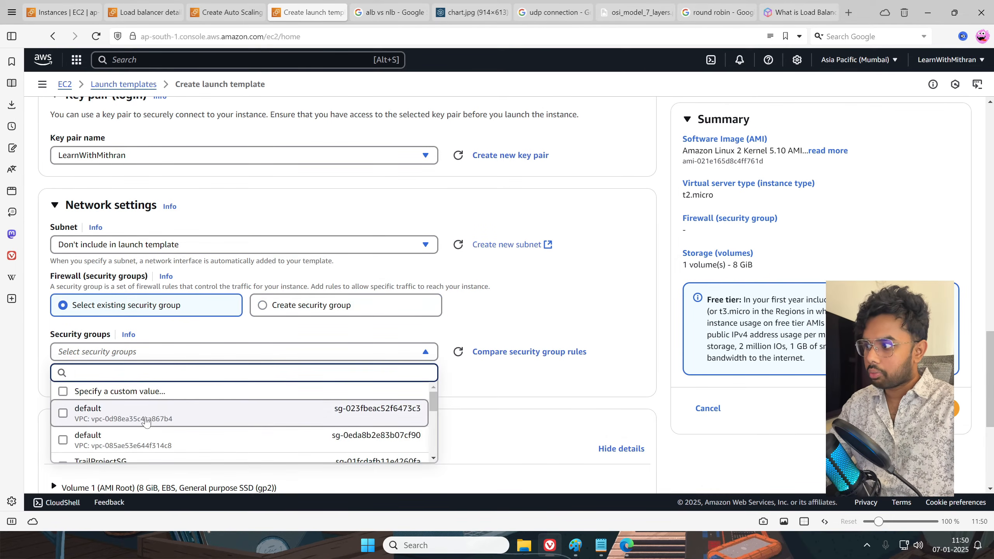
scroll(131, 434, down, 3)
click(131, 434)
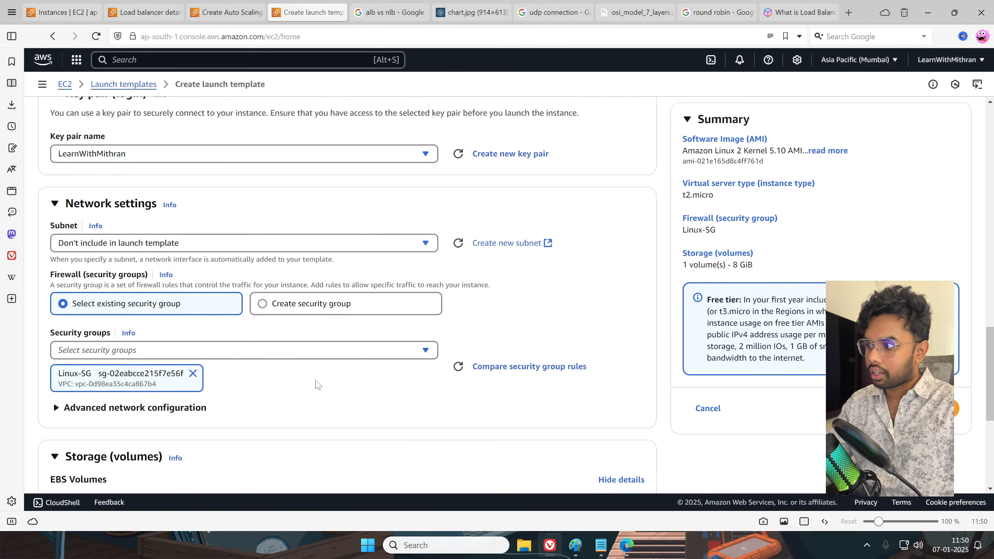
Expand the advanced details of the launch template and place the cursor in the empty User data field
scroll(317, 383, down, 5)
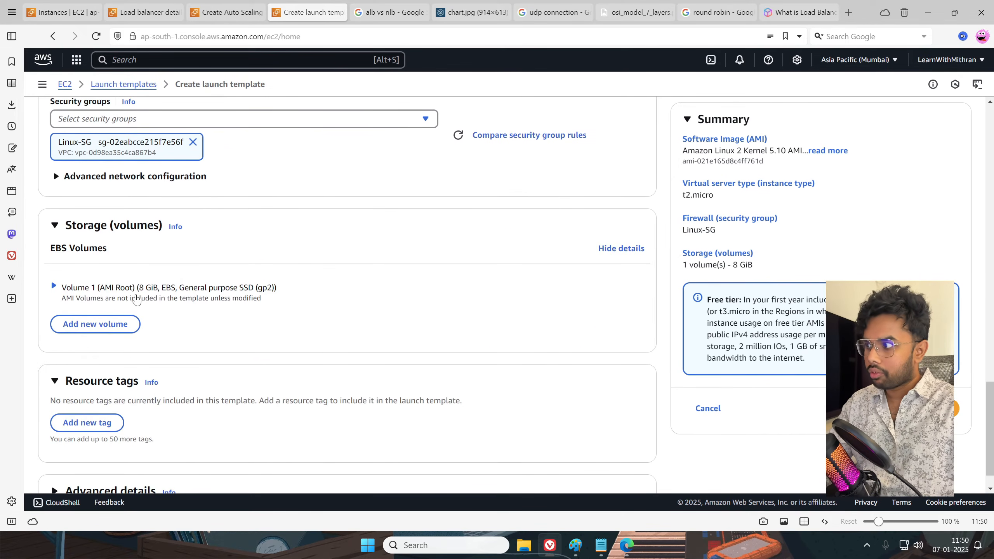
scroll(235, 305, down, 1)
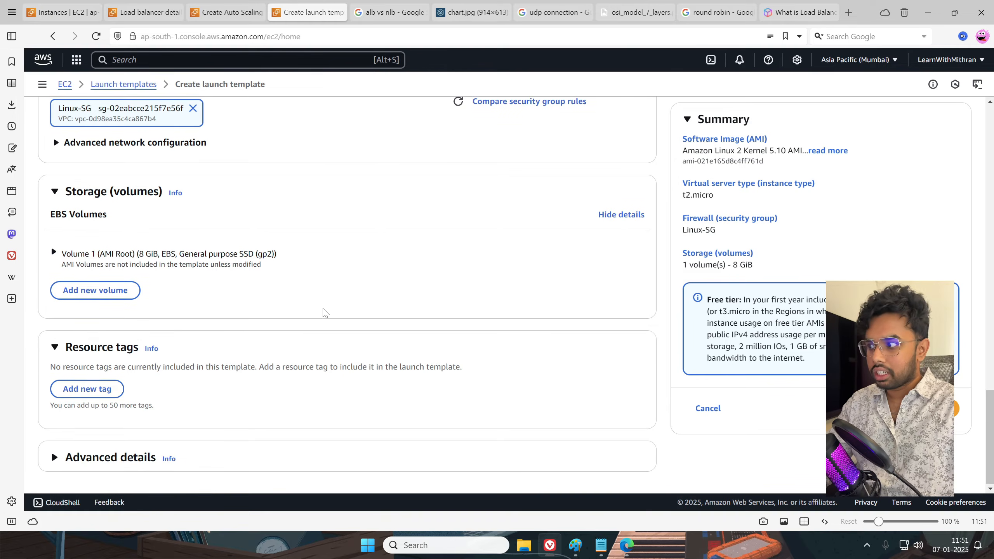
click(140, 457)
scroll(273, 412, down, 4)
scroll(273, 410, down, 4)
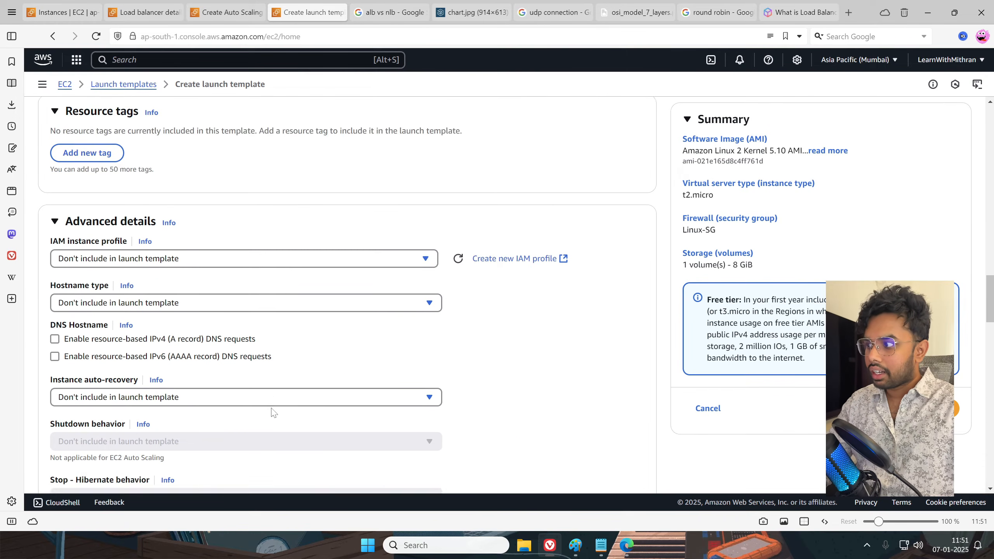
scroll(140, 270, down, 4)
scroll(161, 279, down, 15)
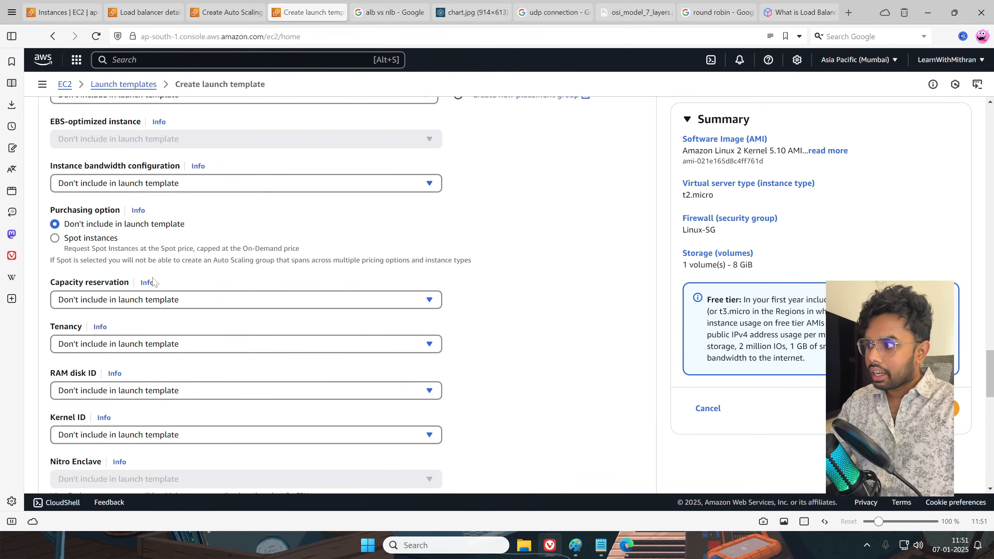
click(195, 306)
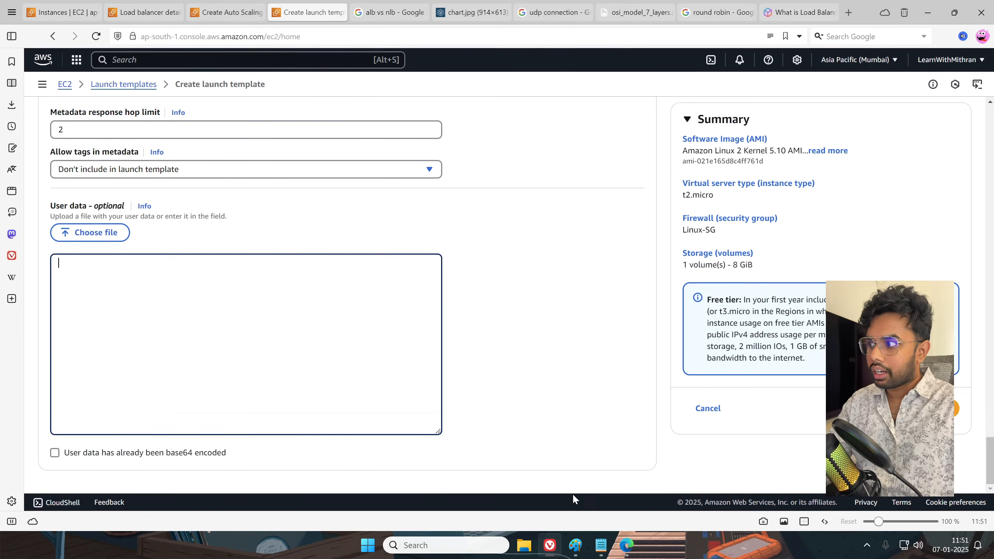
Switch to Notepad, insert a copy of the green page script above the original and delete the copy's mkdir line
click(603, 548)
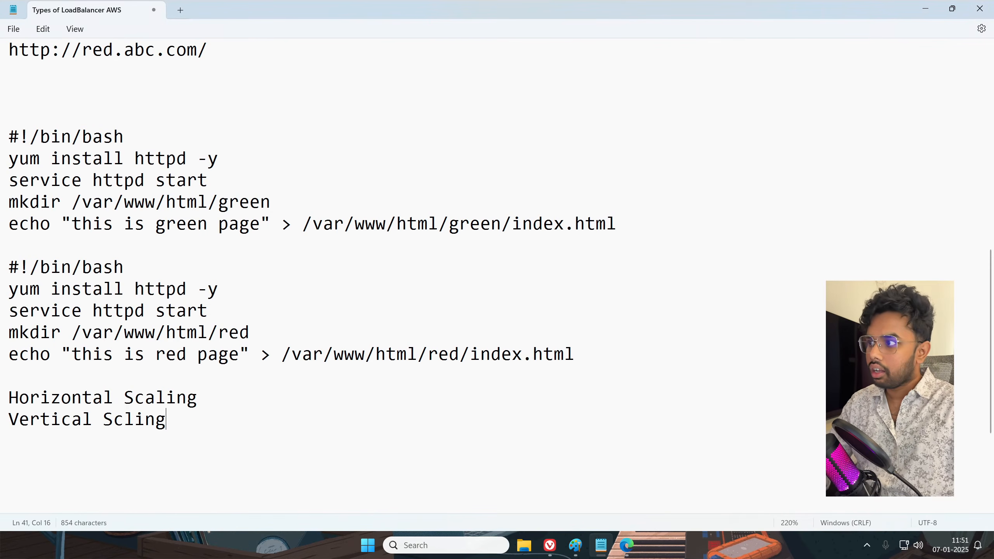
drag(616, 223, 9, 136)
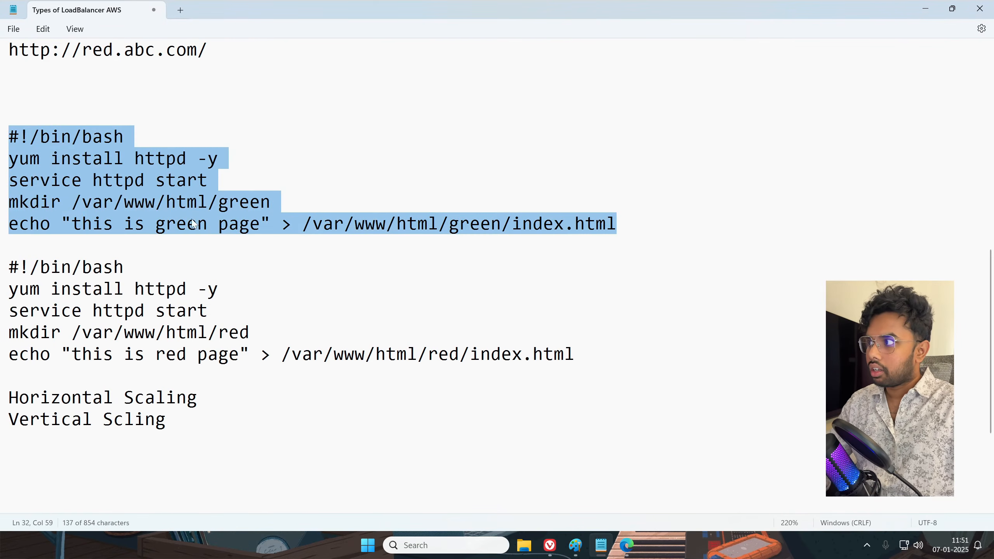
key(ctrl+c)
click(23, 93)
key(ctrl+v)
drag(271, 158, 8, 158)
key(BackSpace)
key(BackSpace)
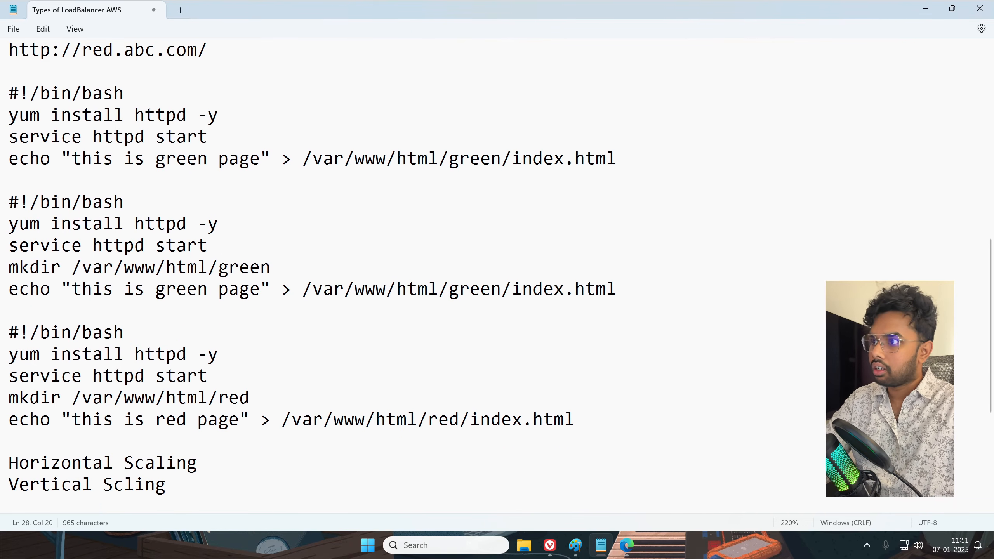
Remove the green folder from the copied script's index.html path and change its echo text to "this is ASG page"
drag(512, 158, 449, 158)
key(BackSpace)
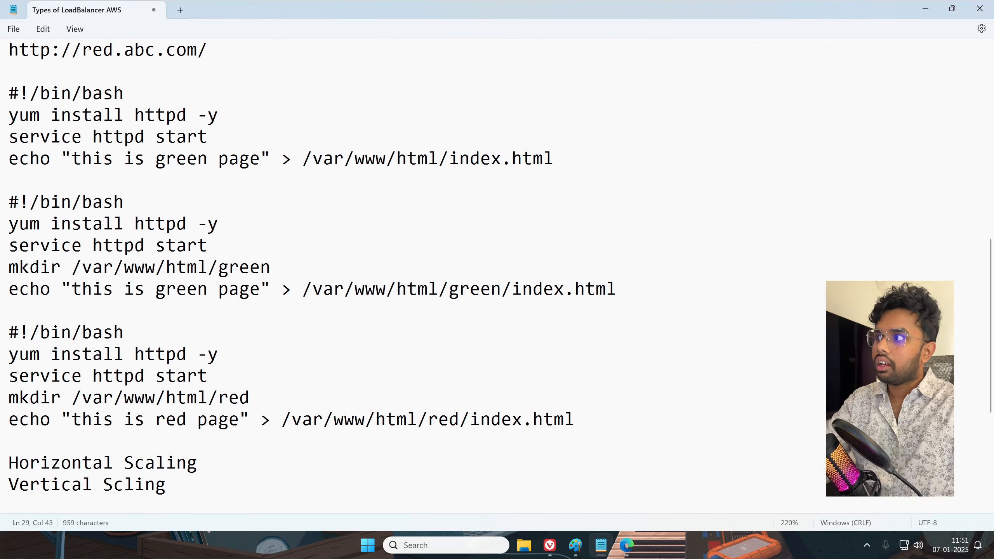
drag(406, 158, 555, 158)
click(558, 164)
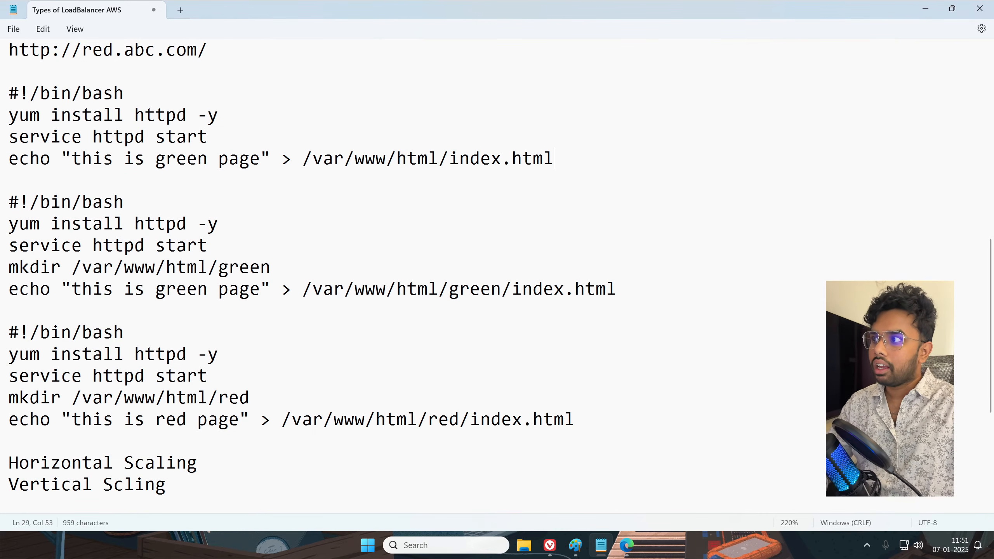
drag(217, 159, 158, 165)
text(ASG)
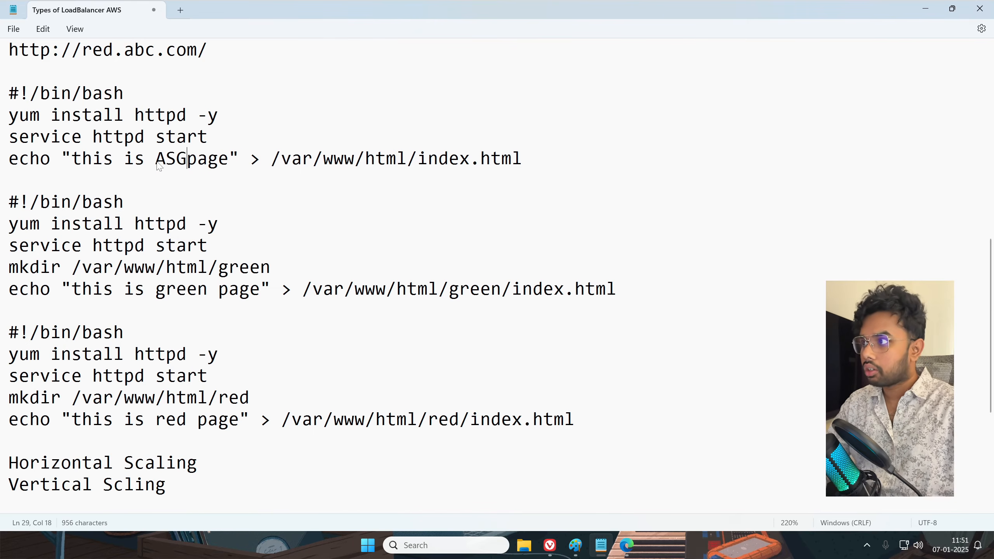
Copy the whole ASG page script, switch back to the browser, paste it as the template's user data and create the launch template
drag(532, 159, 2, 100)
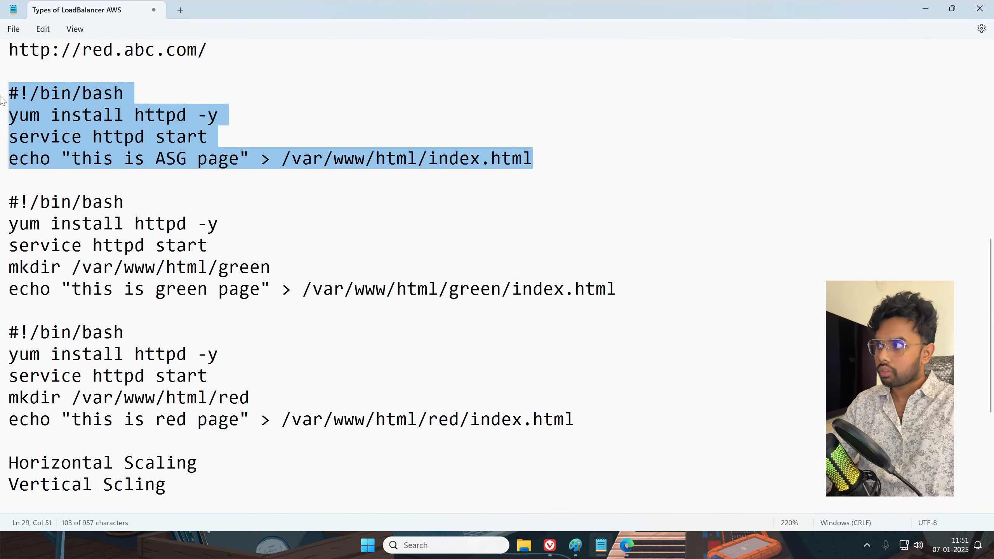
key(ctrl+c)
key(alt+Tab)
key(ctrl+v)
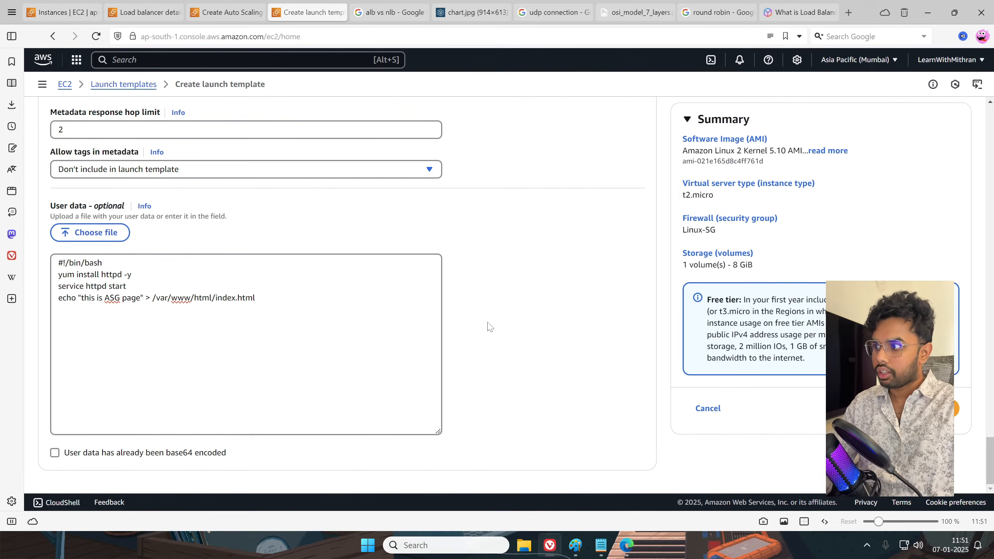
click(903, 408)
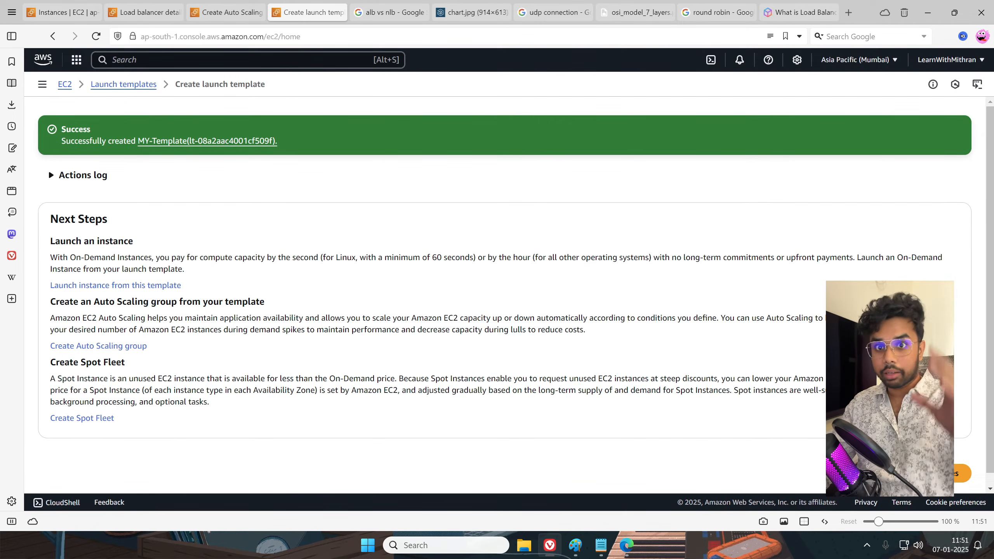
Go to the load balancers list in the other EC2 console tab and delete ALB-INTERNET, giving the written consent "confirm"
click(226, 12)
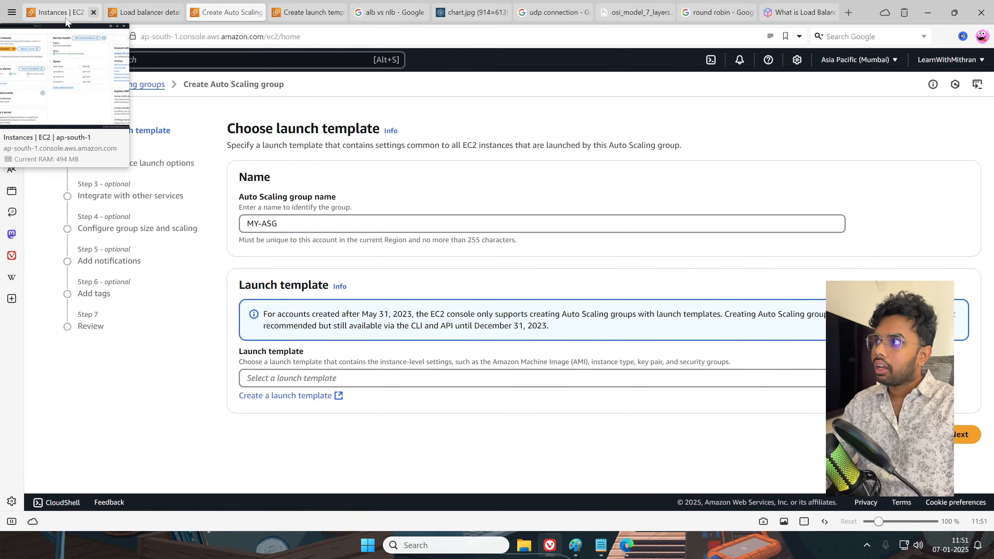
click(135, 14)
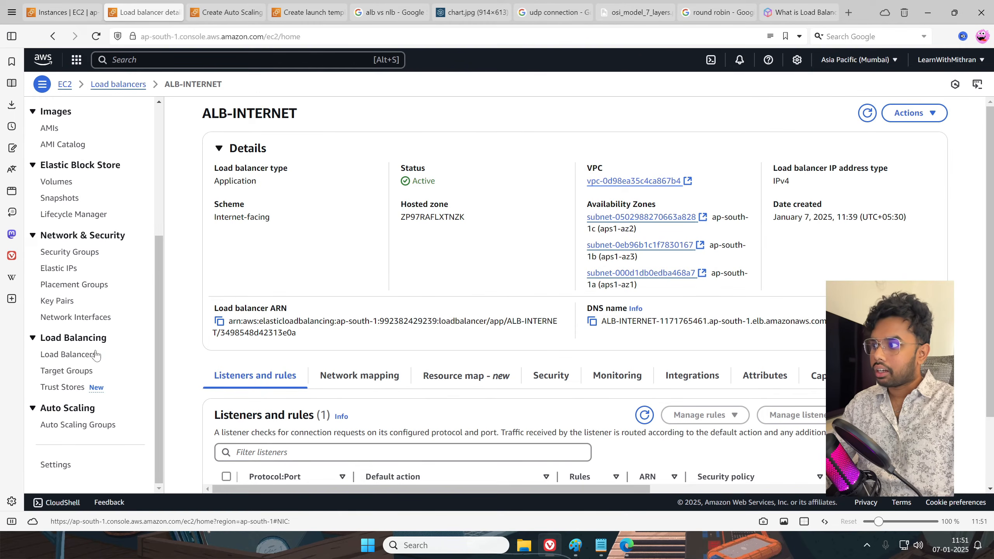
click(81, 425)
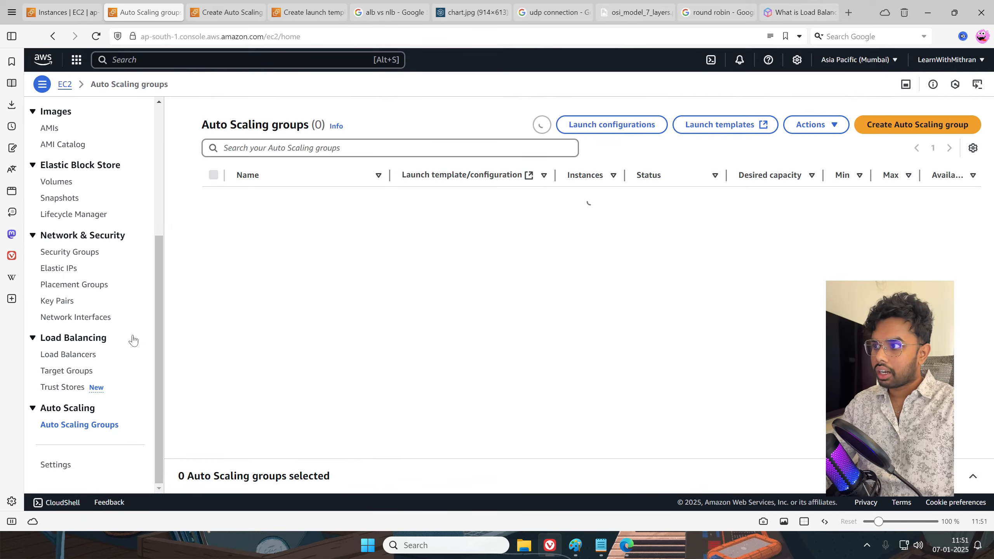
click(59, 356)
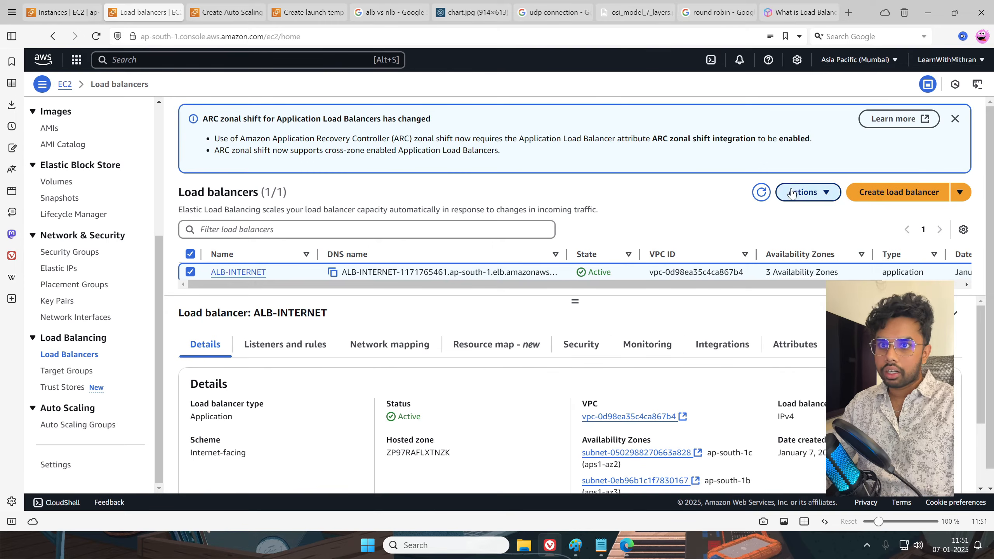
click(807, 191)
click(802, 352)
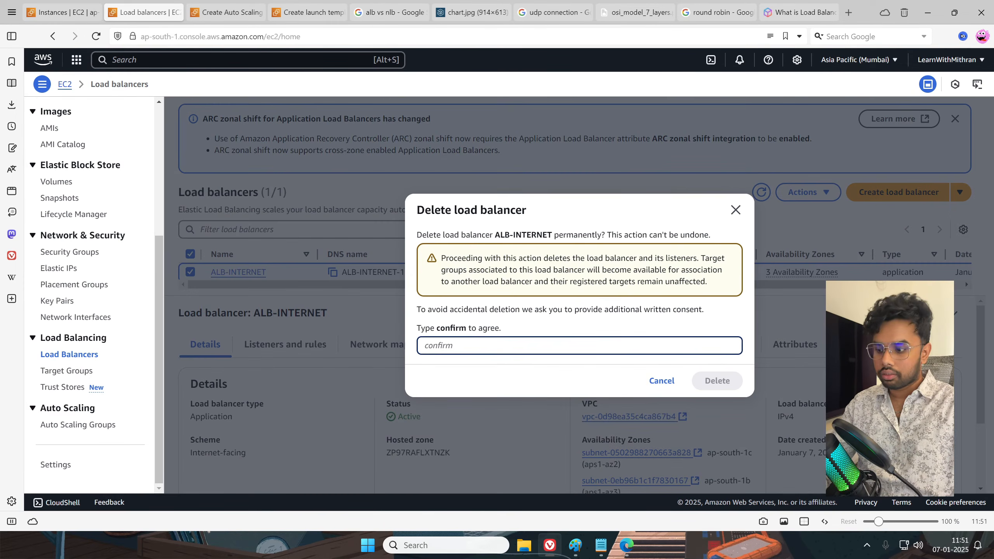
text(confirm)
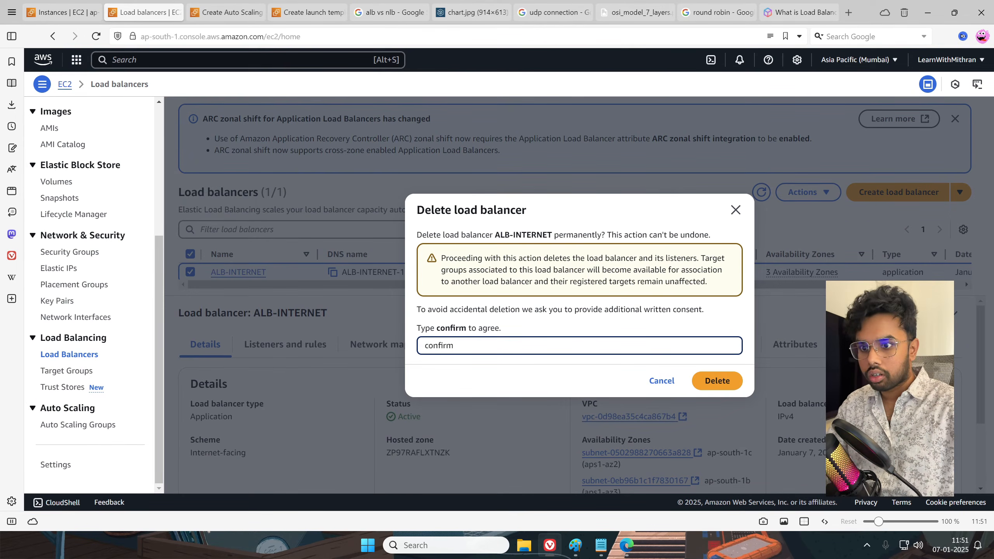
click(728, 385)
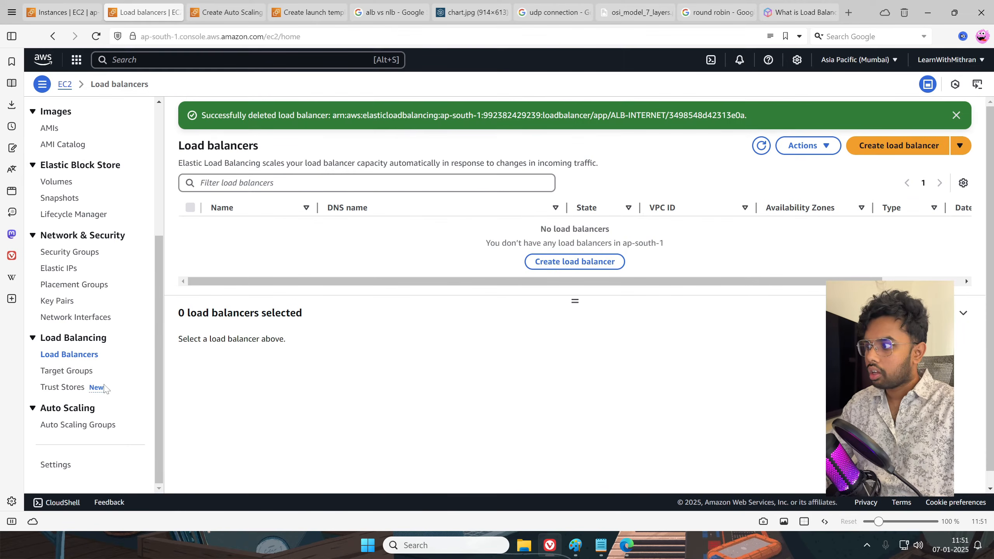
Delete the Green-TG and Red-TG target groups together
click(67, 370)
click(190, 179)
click(190, 196)
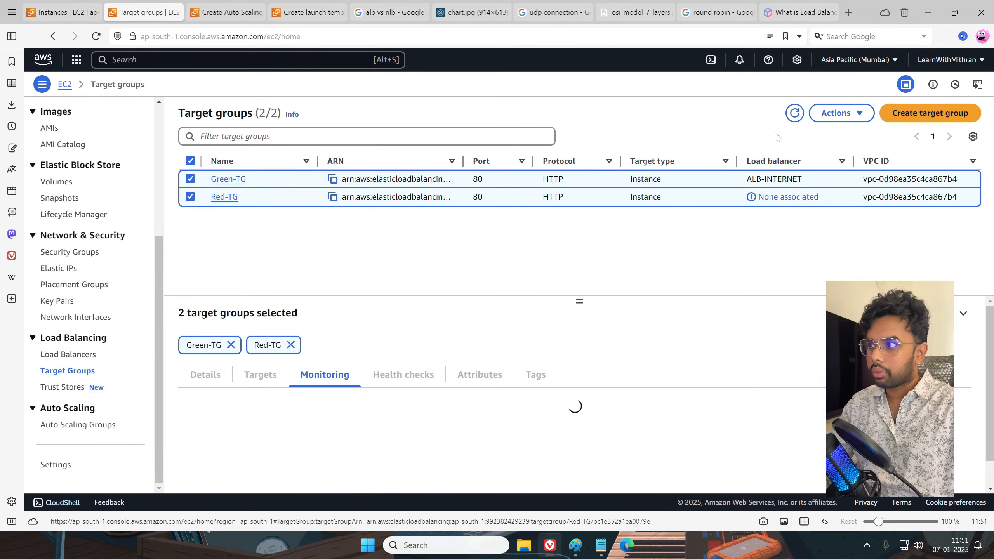
click(841, 113)
click(833, 133)
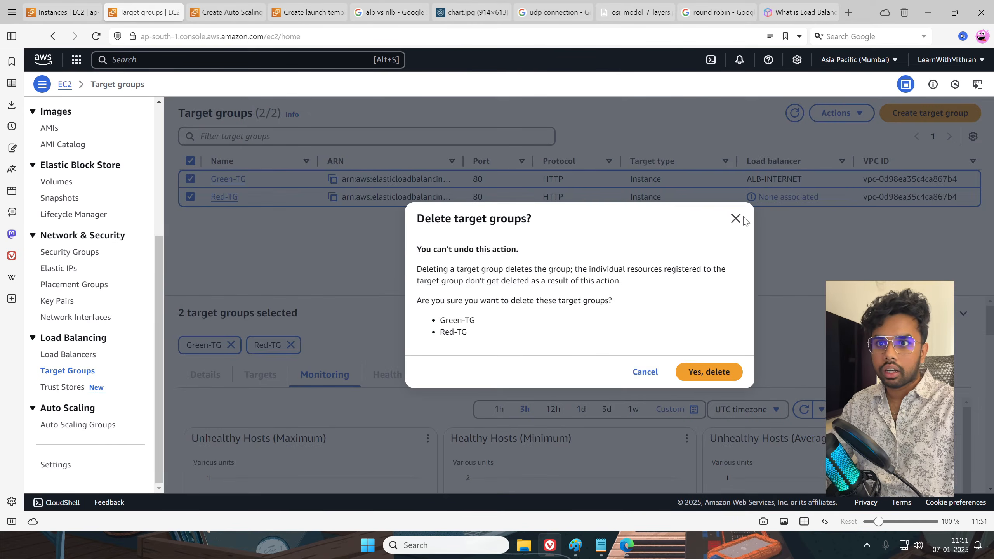
click(730, 372)
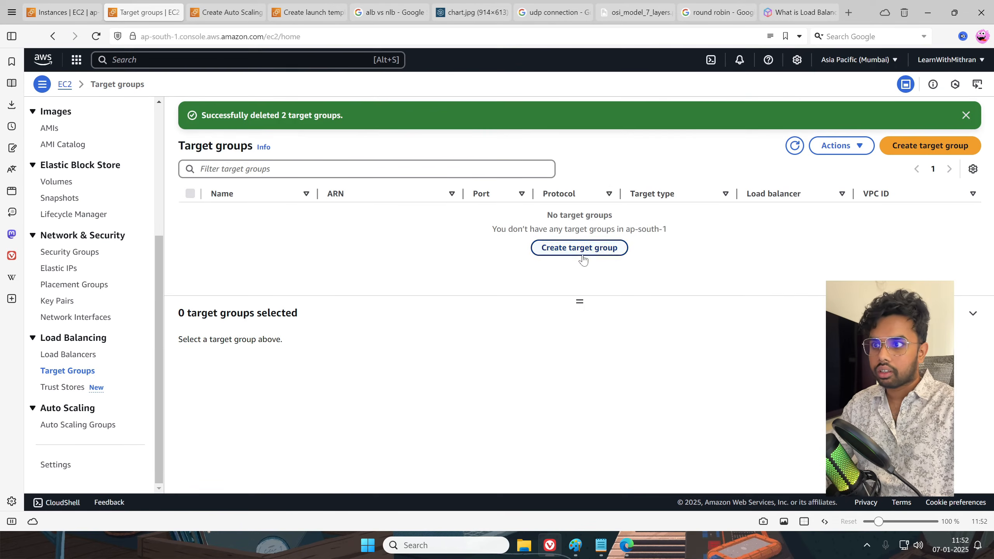
Terminate the Green-EC2 and Red-EC2 instances, dismiss the notification and clear the selection in the instances list
scroll(70, 255, up, 3)
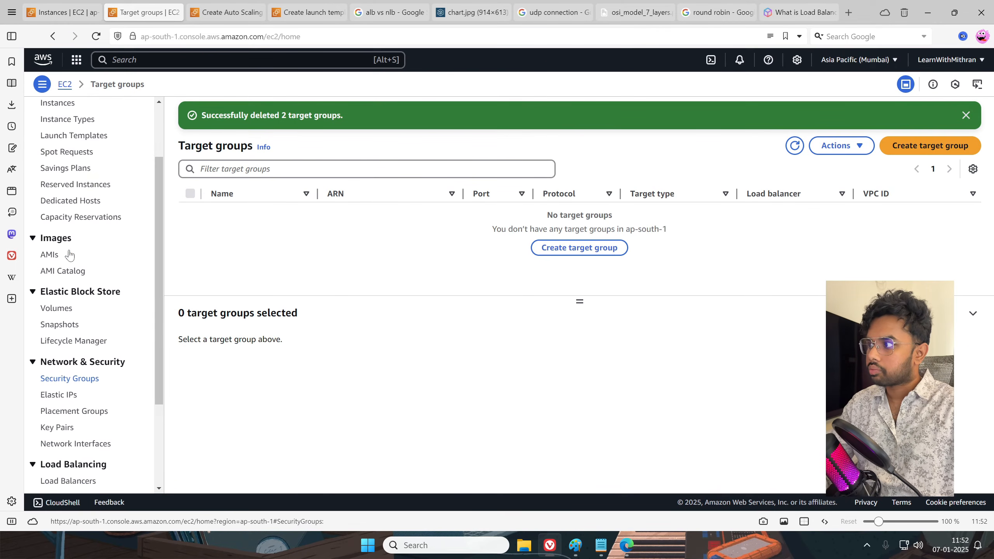
scroll(70, 255, up, 2)
click(58, 184)
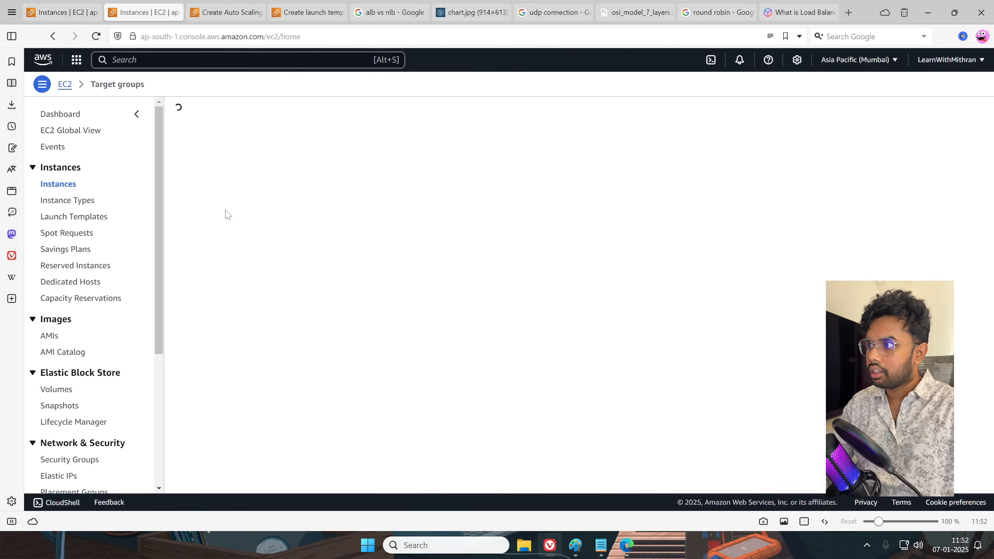
click(185, 207)
click(186, 225)
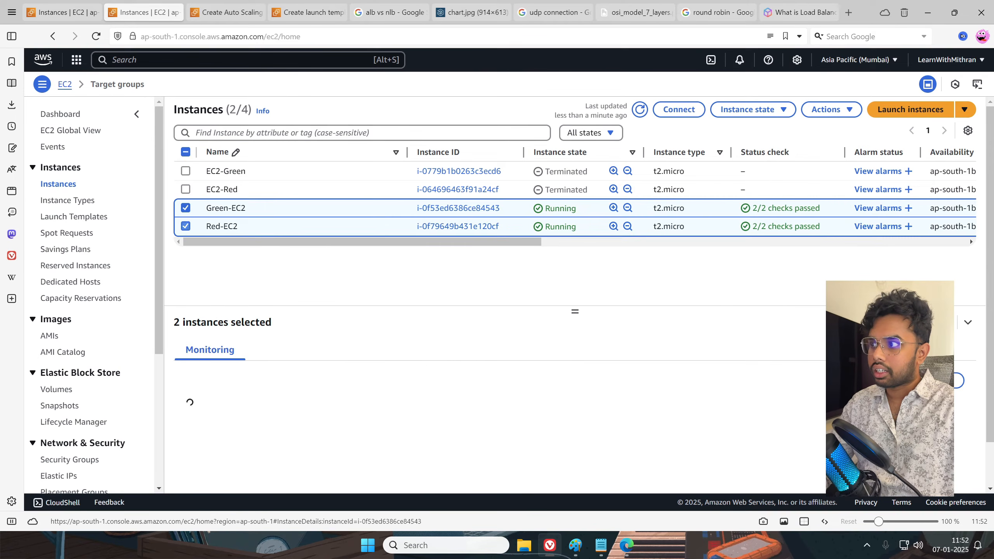
click(747, 109)
click(757, 199)
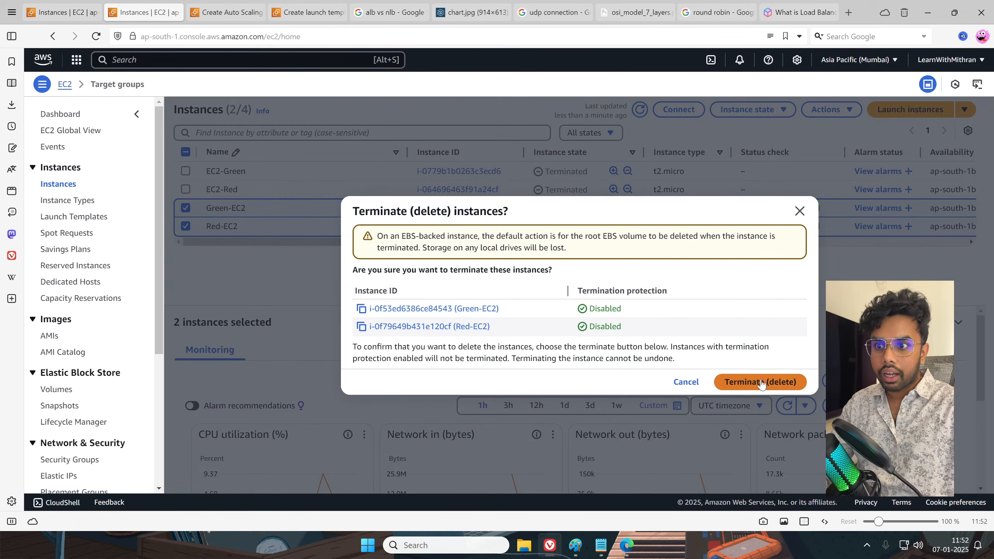
click(760, 382)
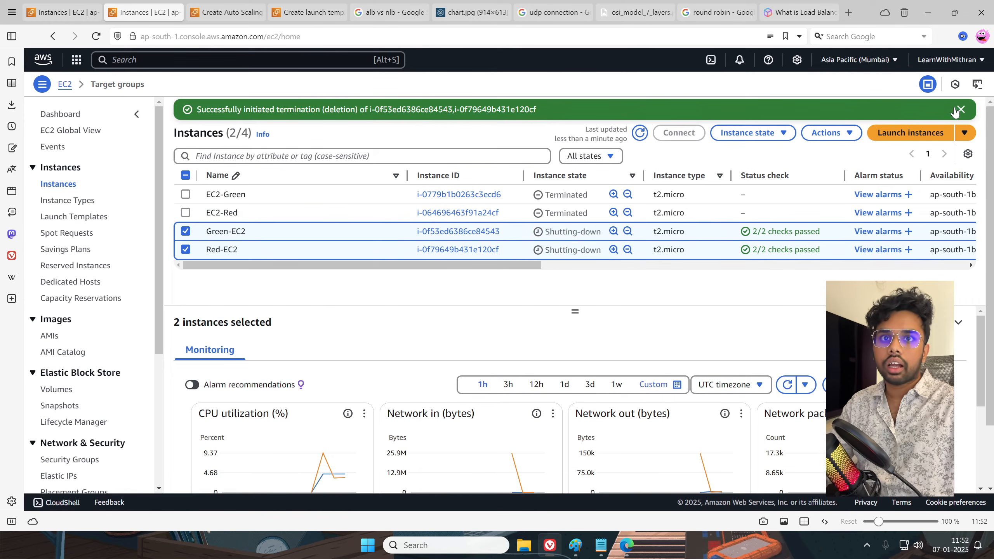
click(957, 109)
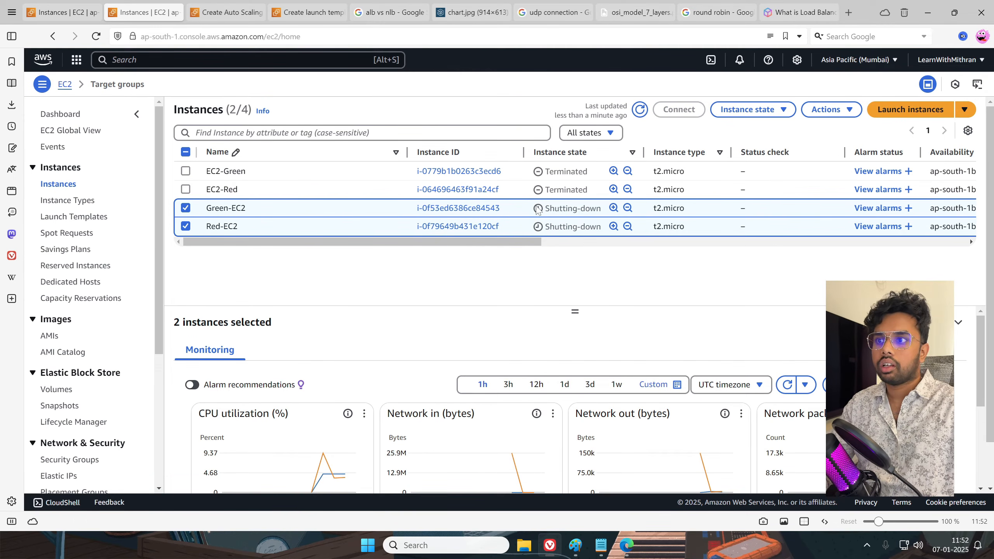
click(185, 208)
click(185, 226)
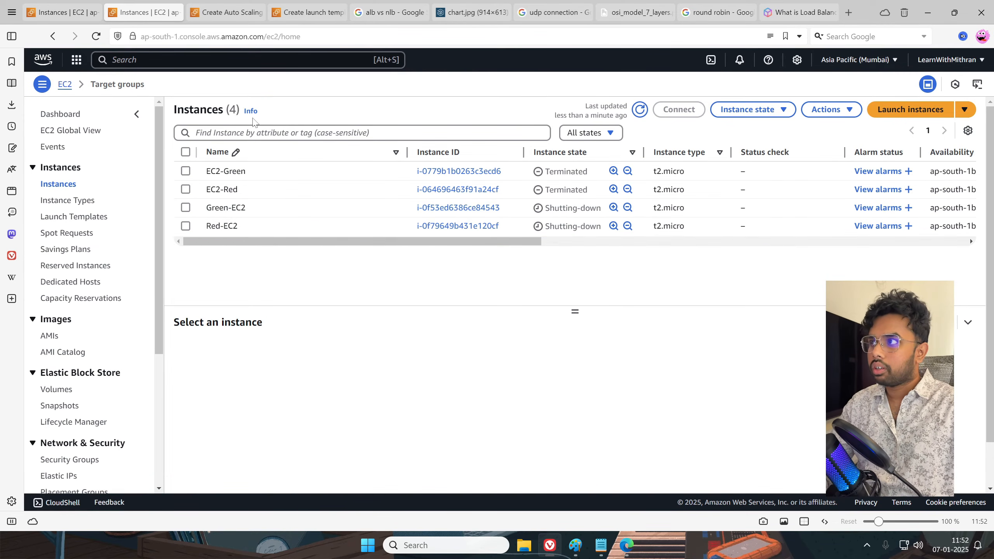
Return to creating the Auto Scaling group, choose MY-Template with its default version and continue to the instance launch options
click(226, 12)
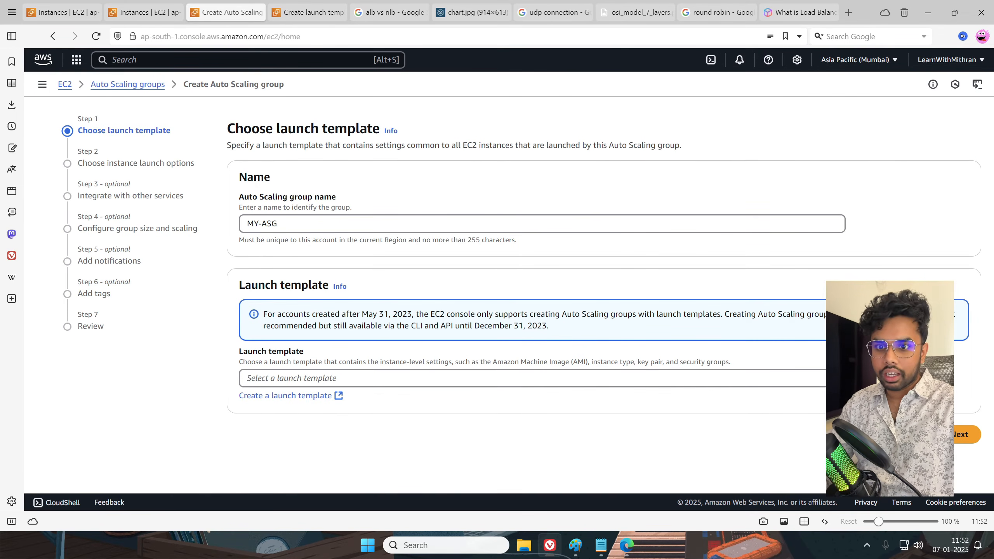
click(802, 381)
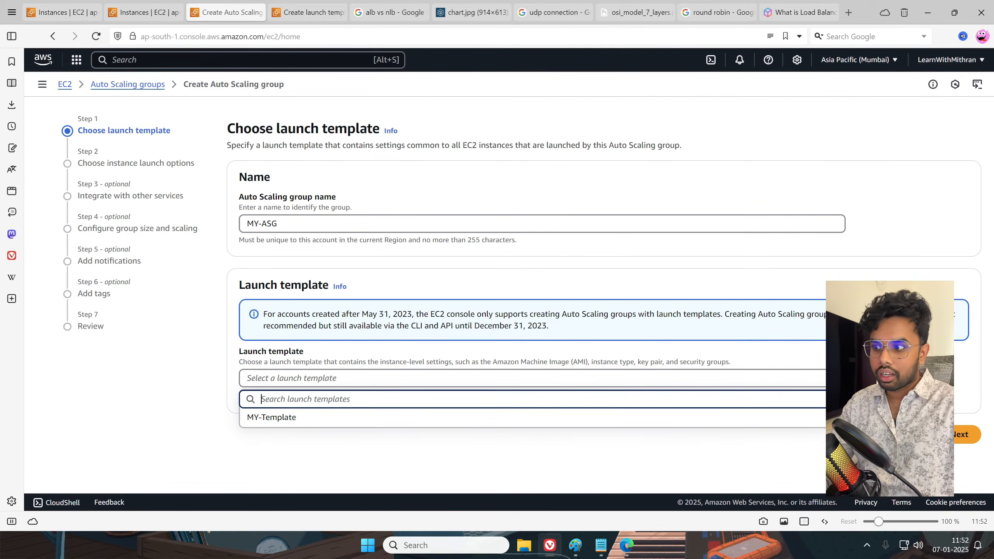
click(288, 418)
scroll(473, 411, down, 5)
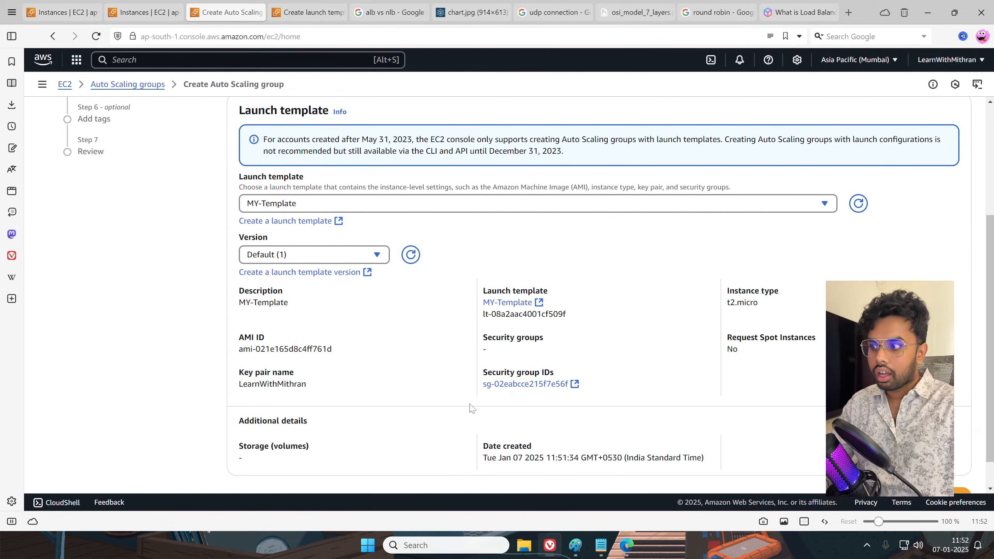
click(355, 221)
click(455, 224)
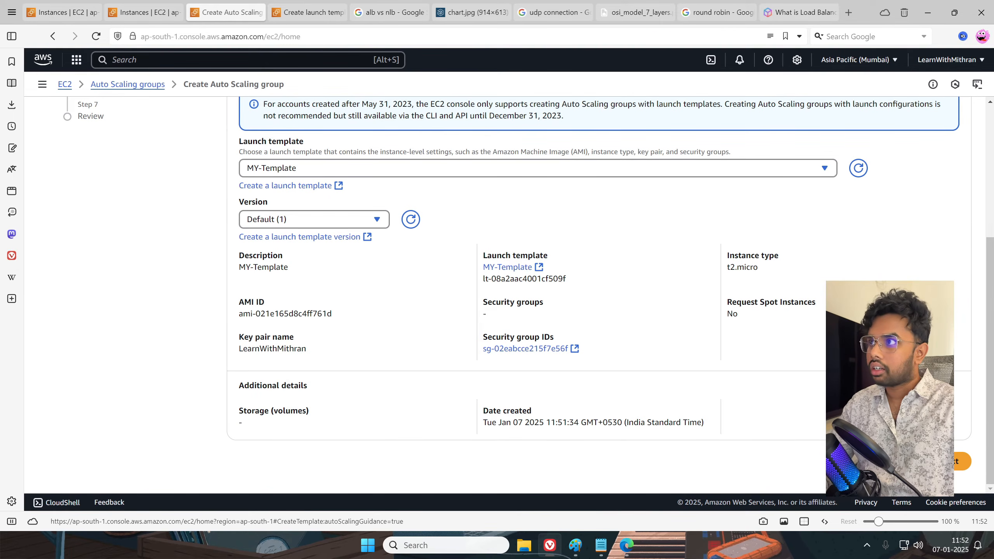
click(330, 12)
click(221, 11)
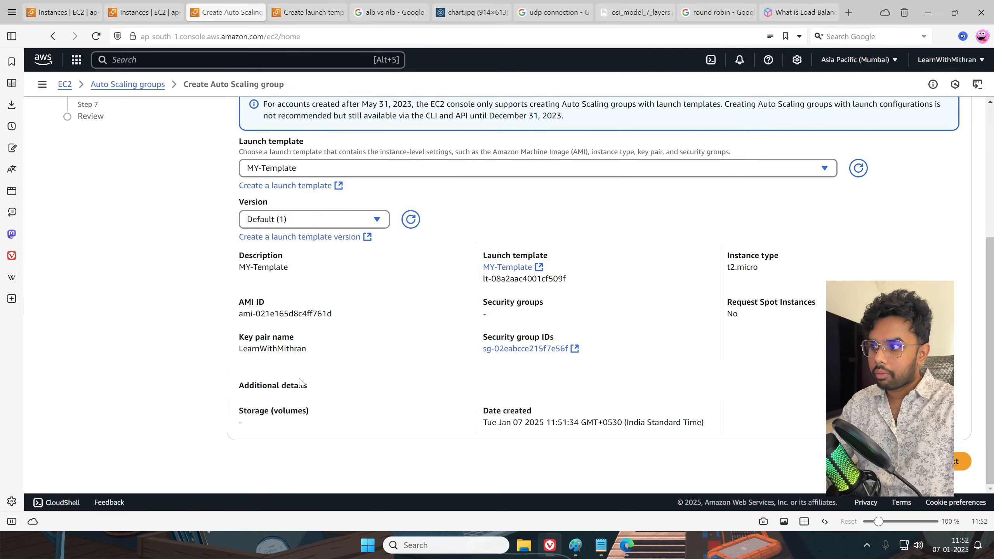
click(952, 461)
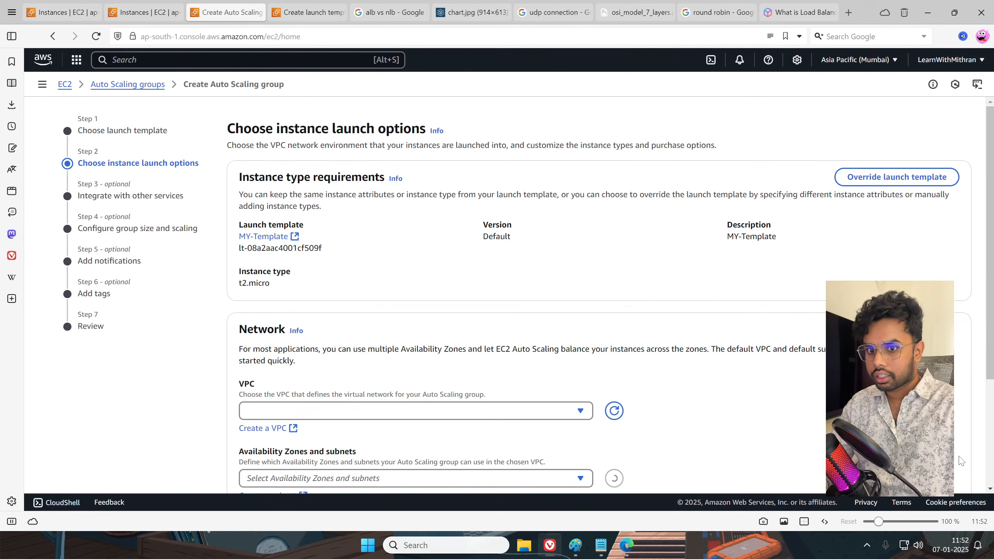
Keep the default VPC and add the ap-south-1a, ap-south-1b and ap-south-1c subnets to the Auto Scaling group's network
scroll(358, 346, down, 2)
scroll(387, 286, up, 2)
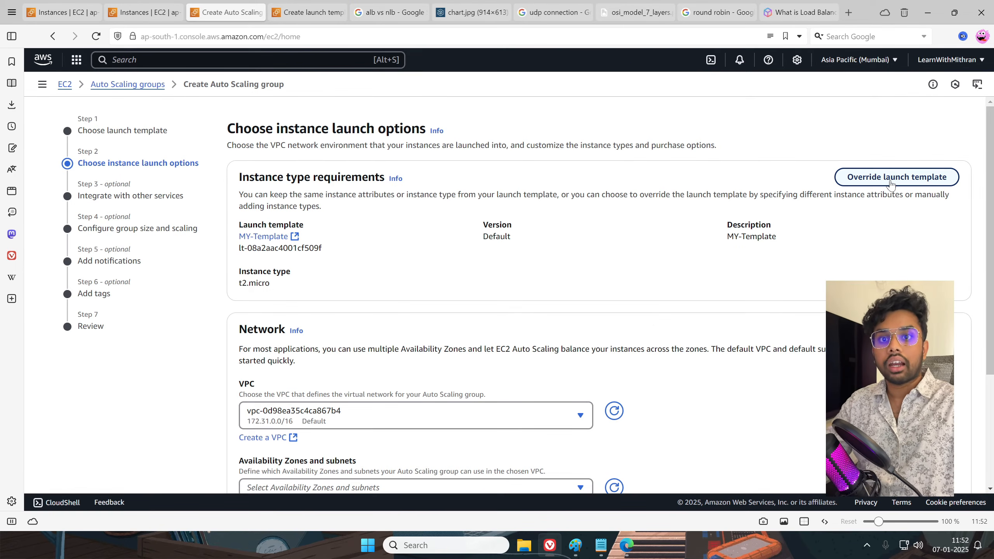
scroll(560, 294, down, 3)
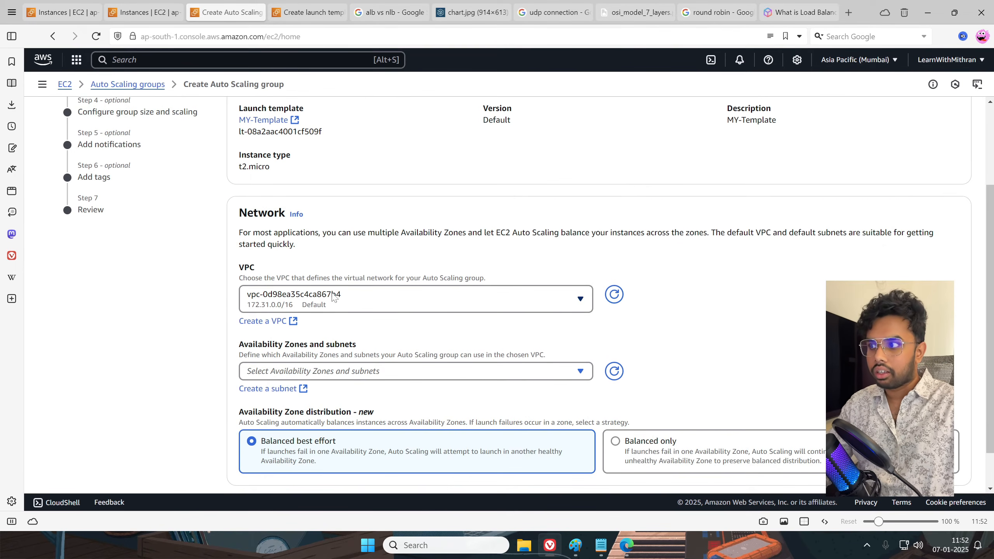
scroll(352, 295, down, 1)
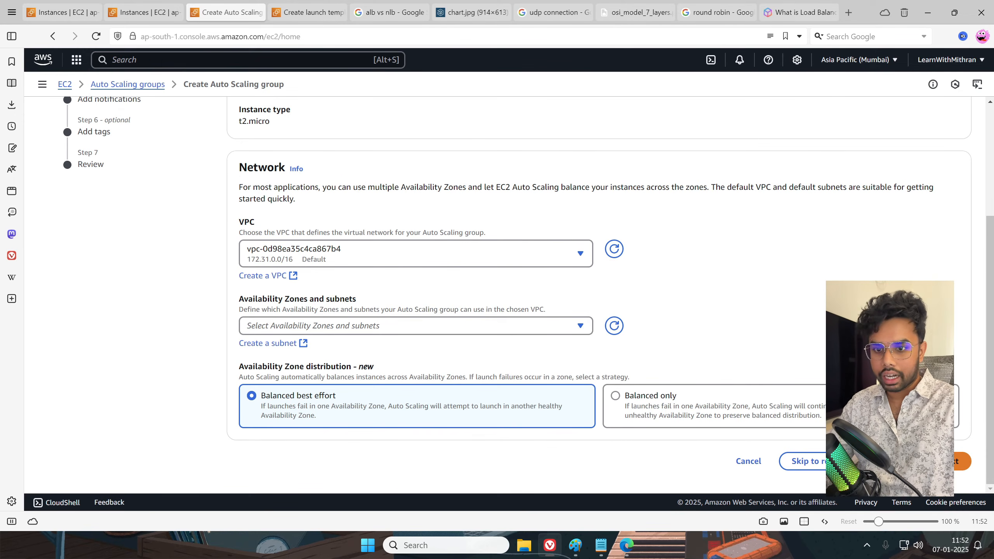
click(949, 461)
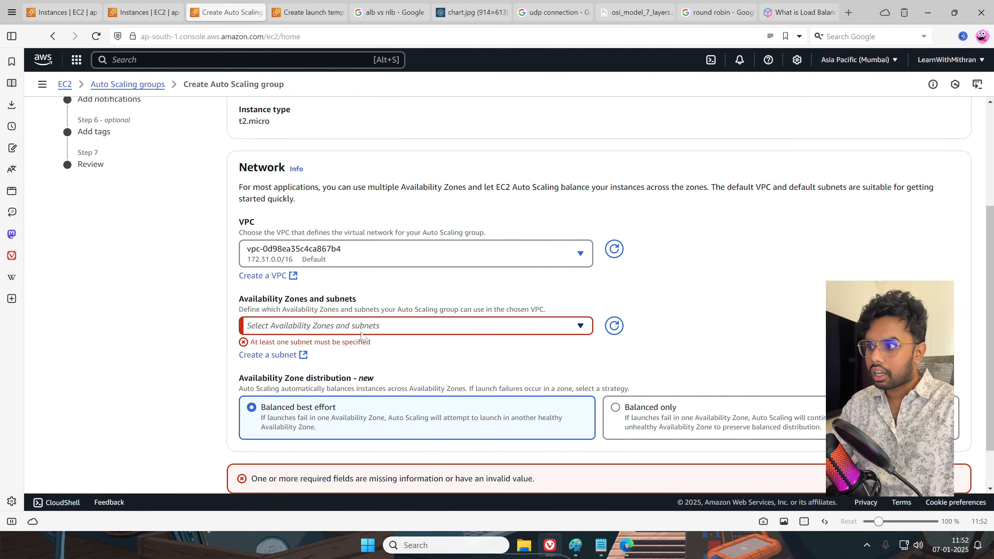
click(356, 326)
click(343, 374)
click(352, 396)
click(352, 423)
click(697, 386)
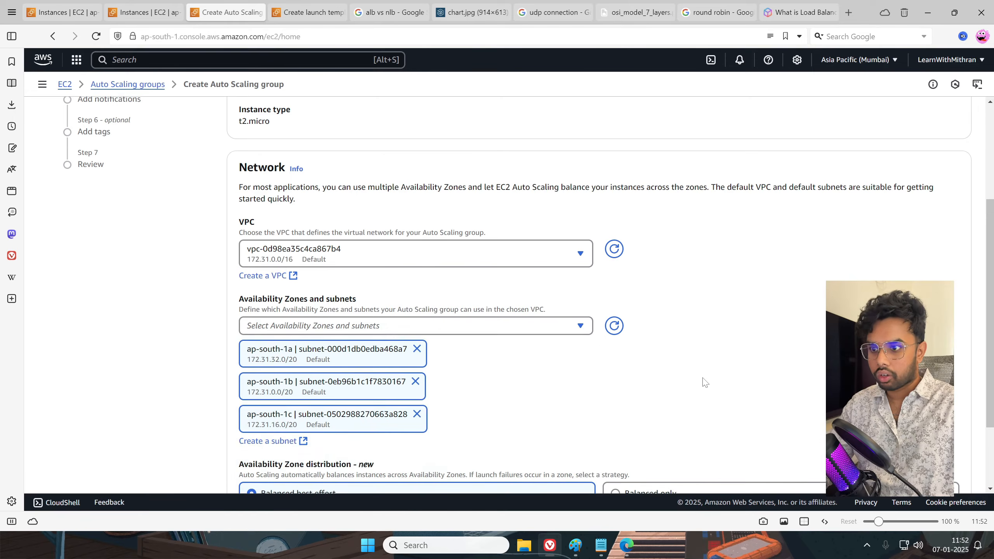
scroll(701, 387, down, 2)
scroll(754, 430, down, 1)
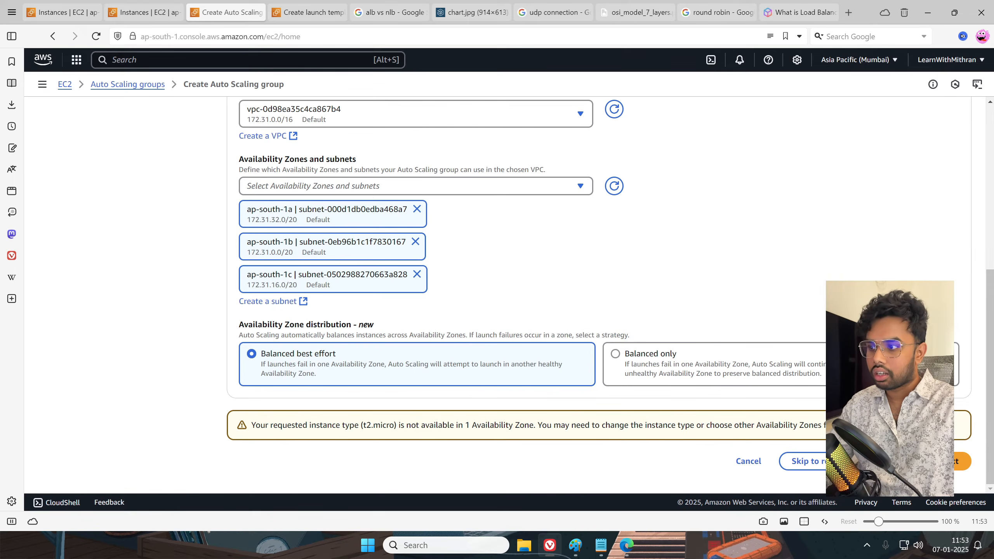
Keep the Balanced best effort Availability Zone distribution and continue to integrating other services
drag(371, 426, 546, 430)
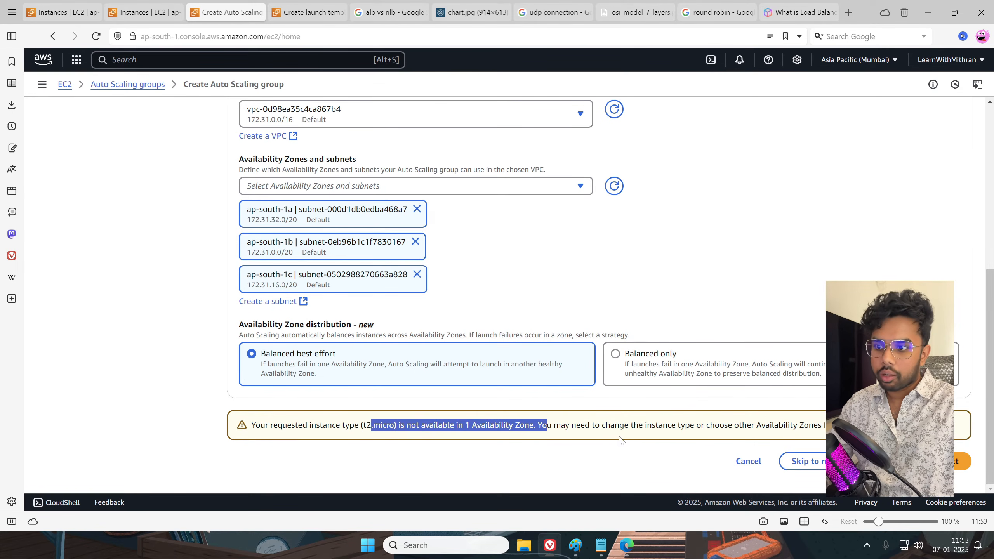
click(635, 431)
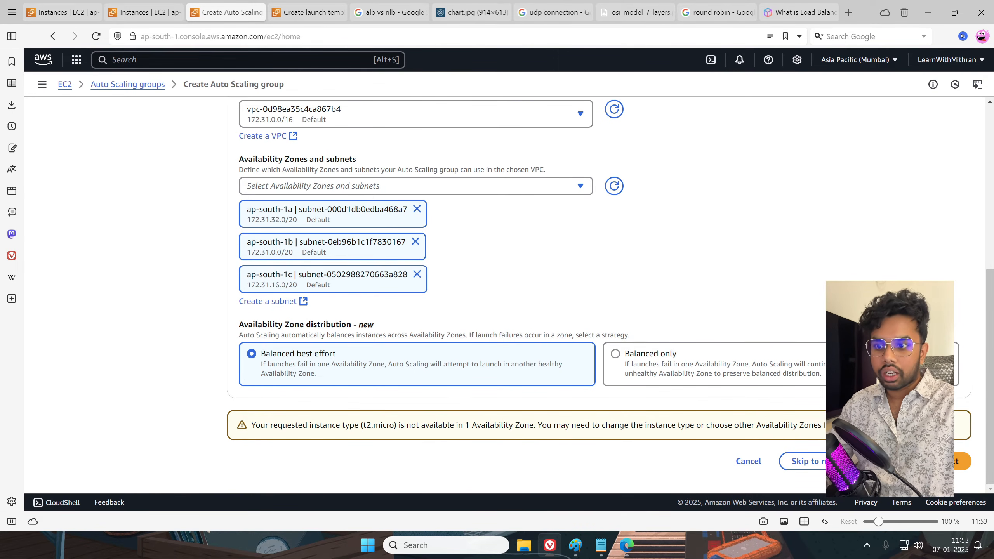
click(962, 468)
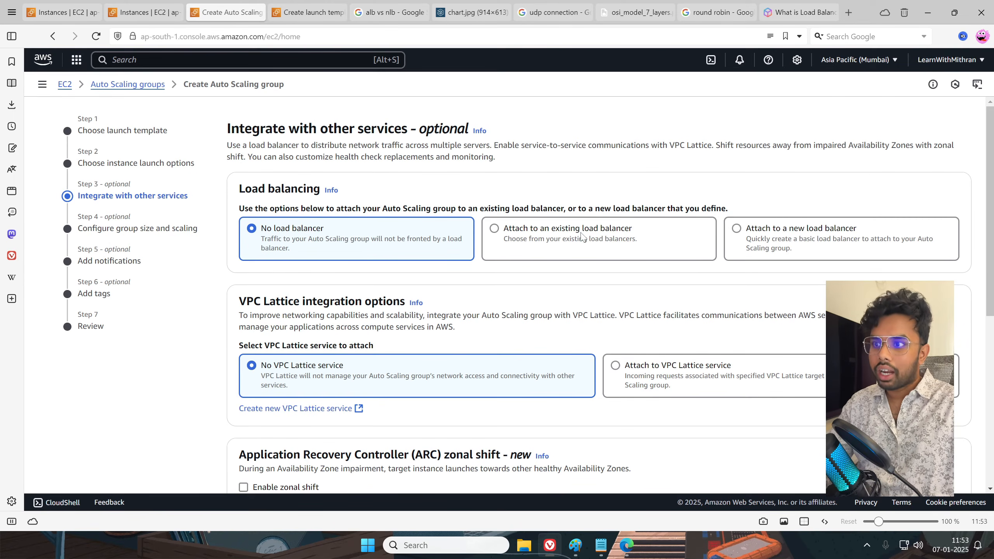
Keep the Auto Scaling group without a load balancer or VPC Lattice service, leave the health check defaults and continue to group size
scroll(576, 260, down, 1)
click(658, 180)
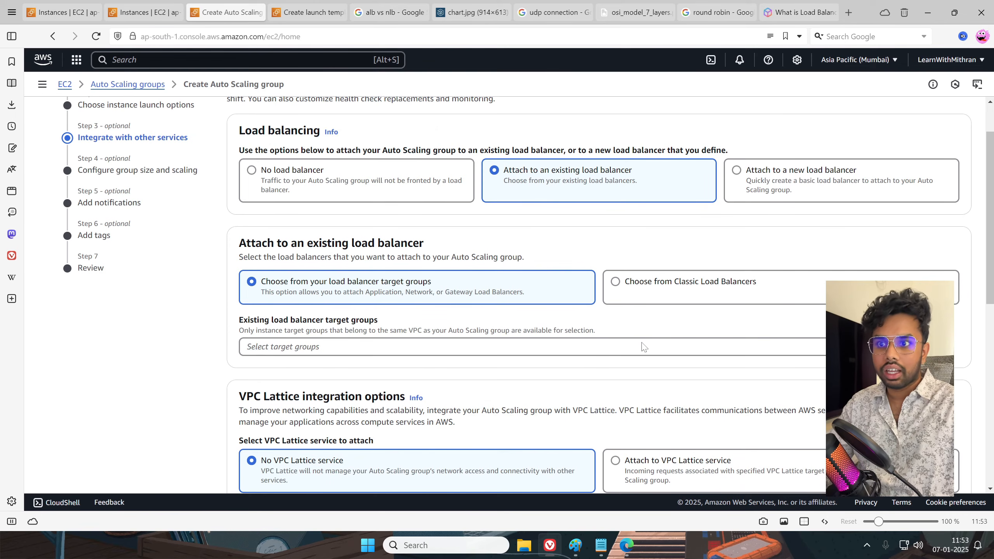
click(429, 191)
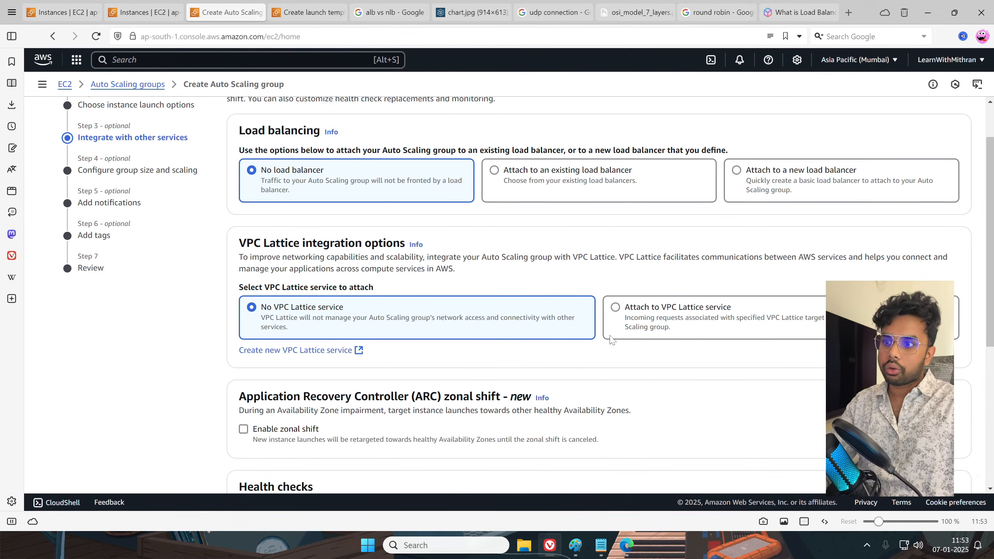
scroll(506, 359, down, 5)
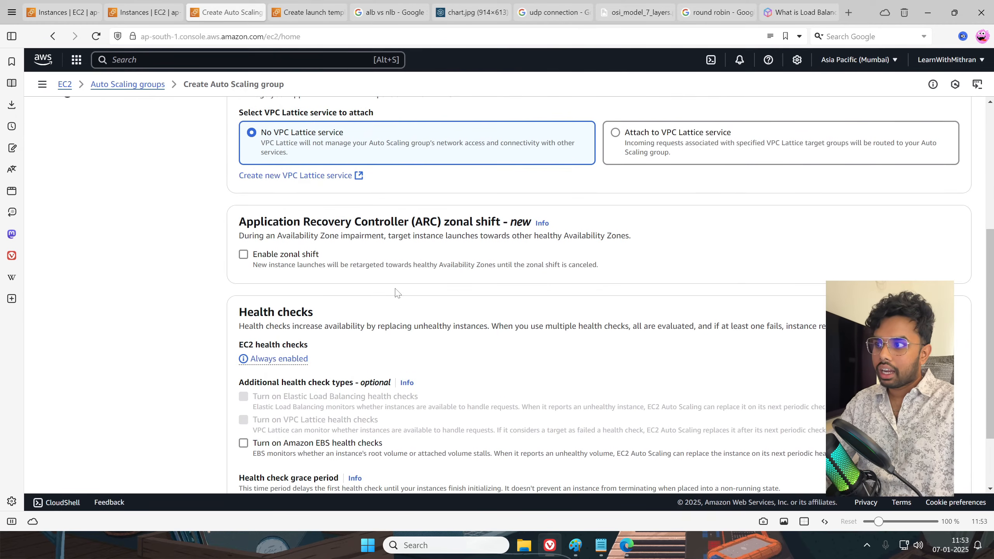
scroll(395, 289, down, 2)
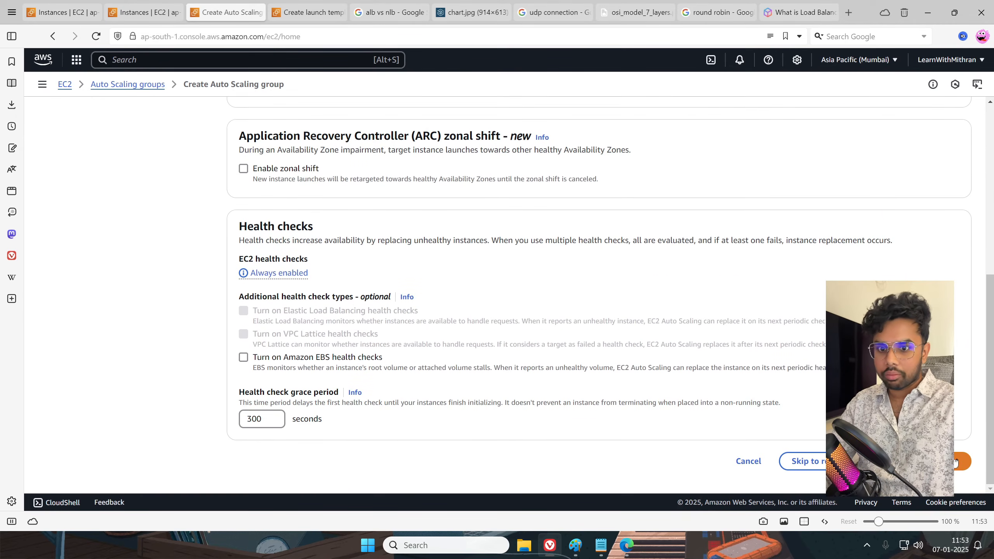
click(955, 461)
Set the Auto Scaling group's desired capacity to 2
scroll(435, 333, down, 2)
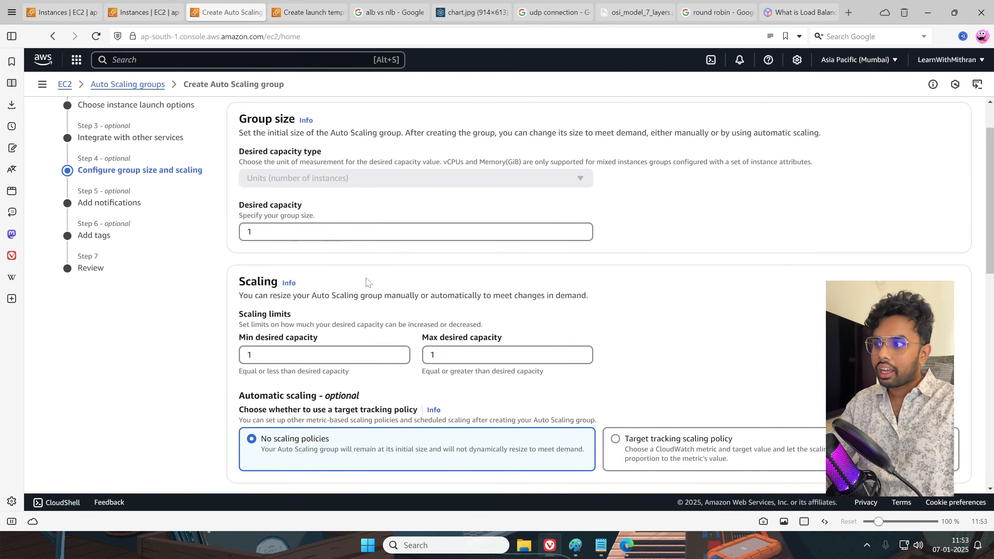
scroll(371, 277, up, 2)
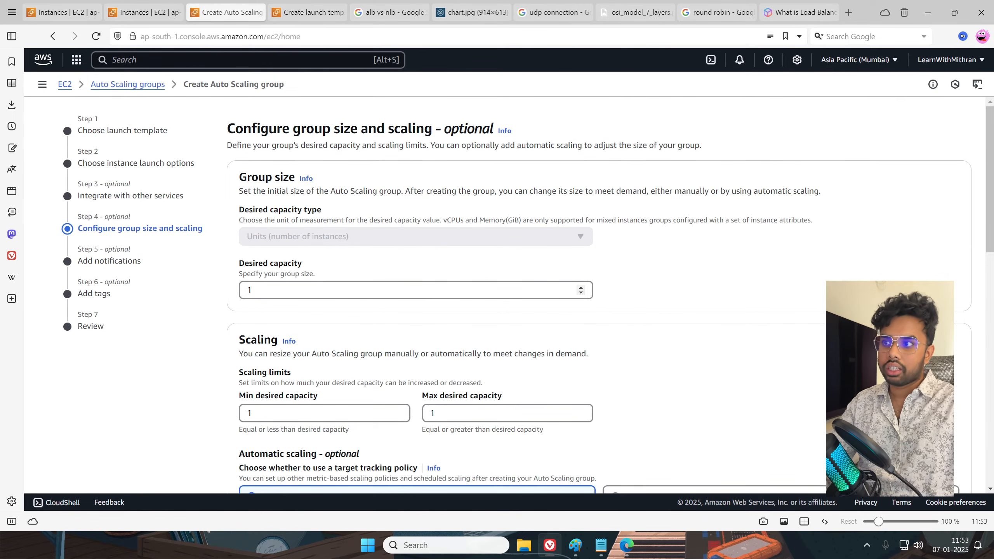
drag(251, 191, 715, 191)
click(404, 192)
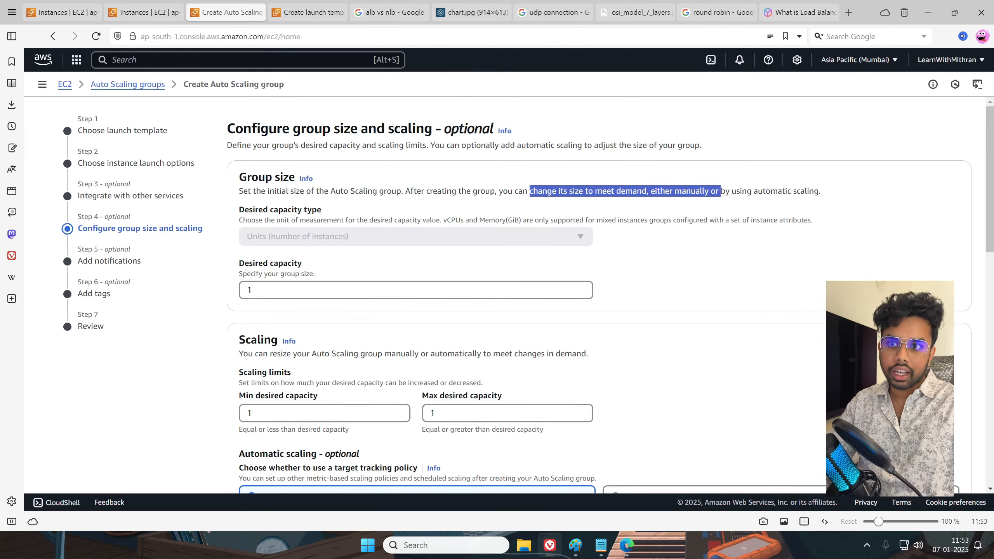
click(720, 192)
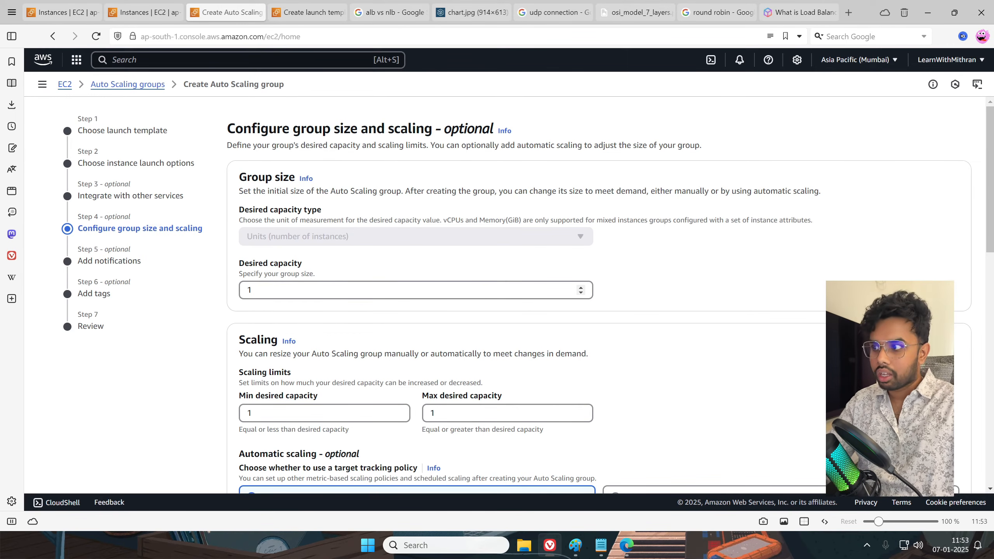
double_click(322, 291)
text(2)
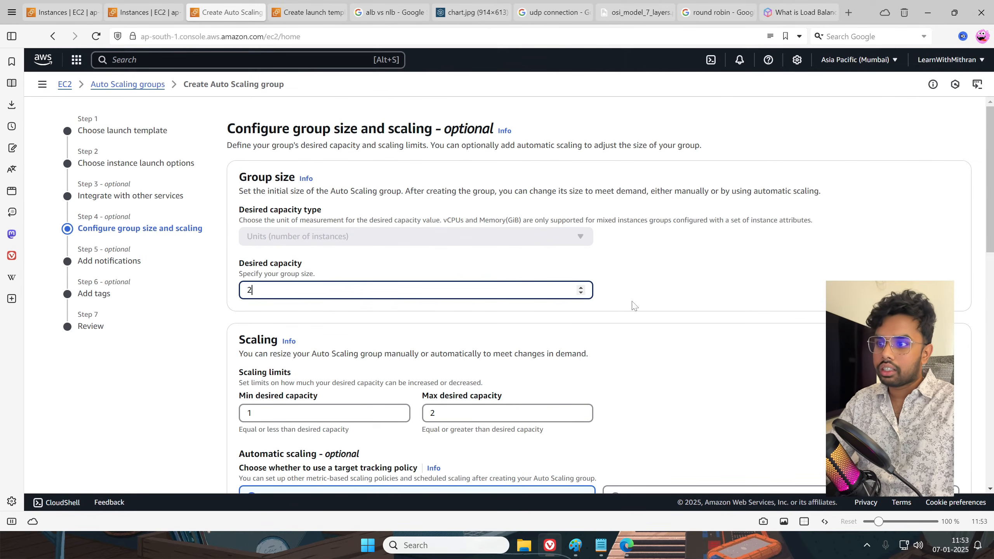
click(654, 325)
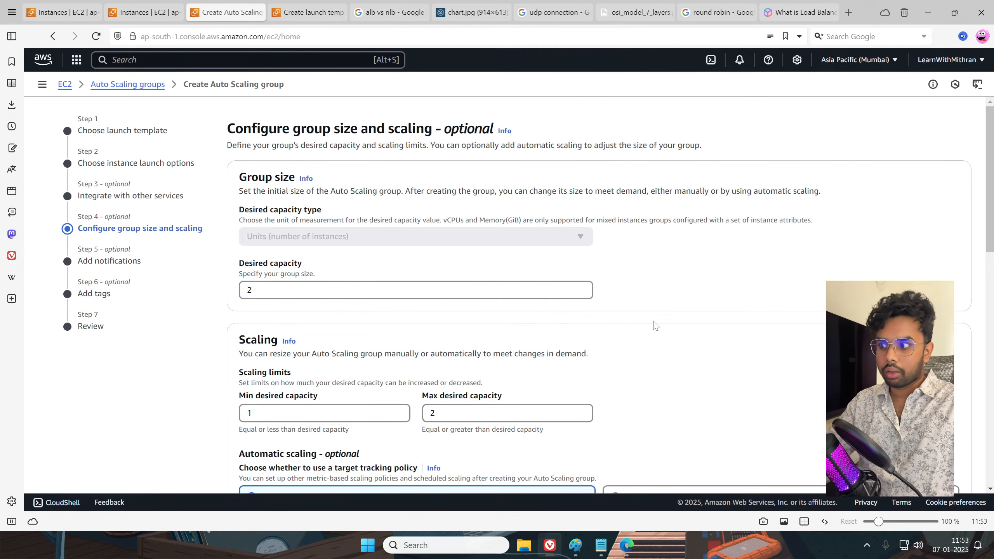
Set the max desired capacity in the scaling limits to 4, keeping the minimum at 1
scroll(626, 327, down, 3)
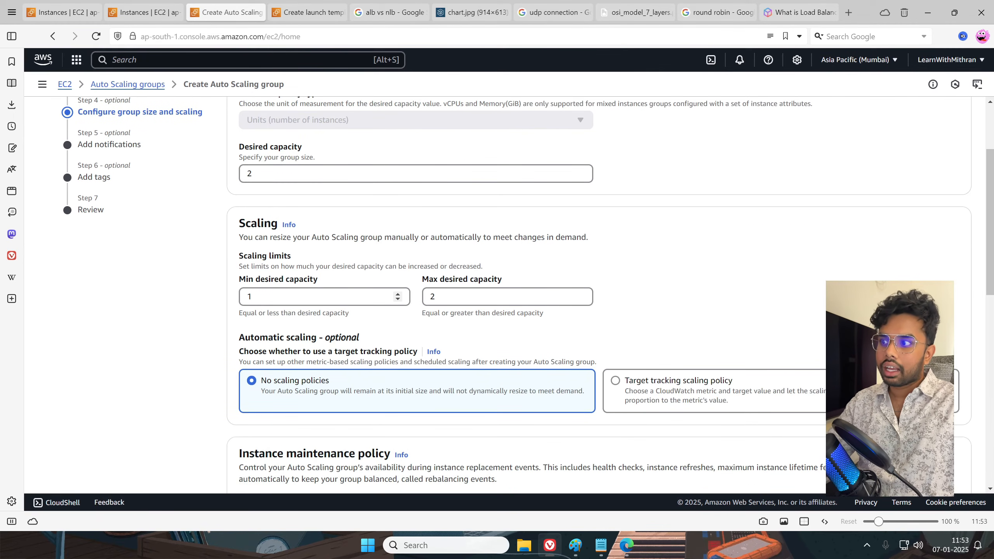
double_click(426, 296)
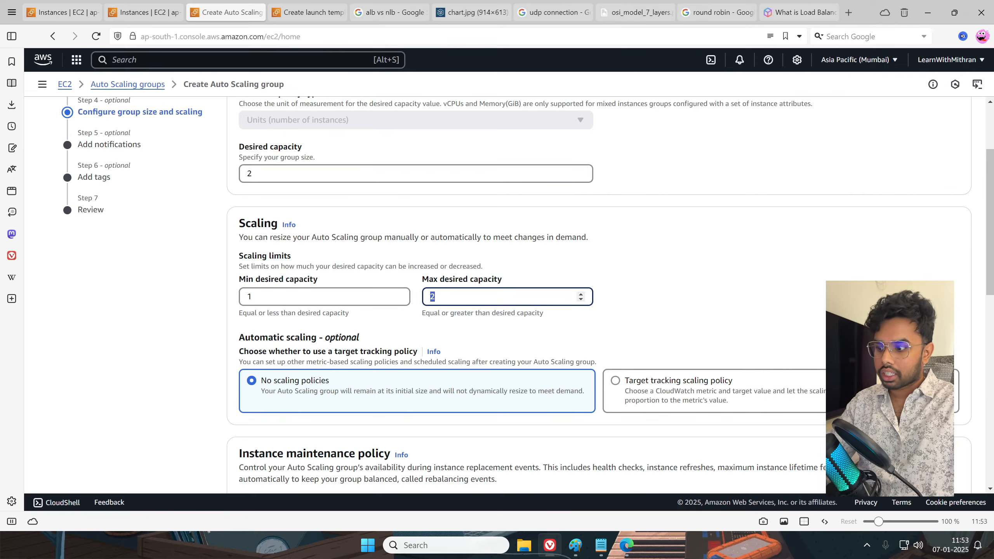
text(4)
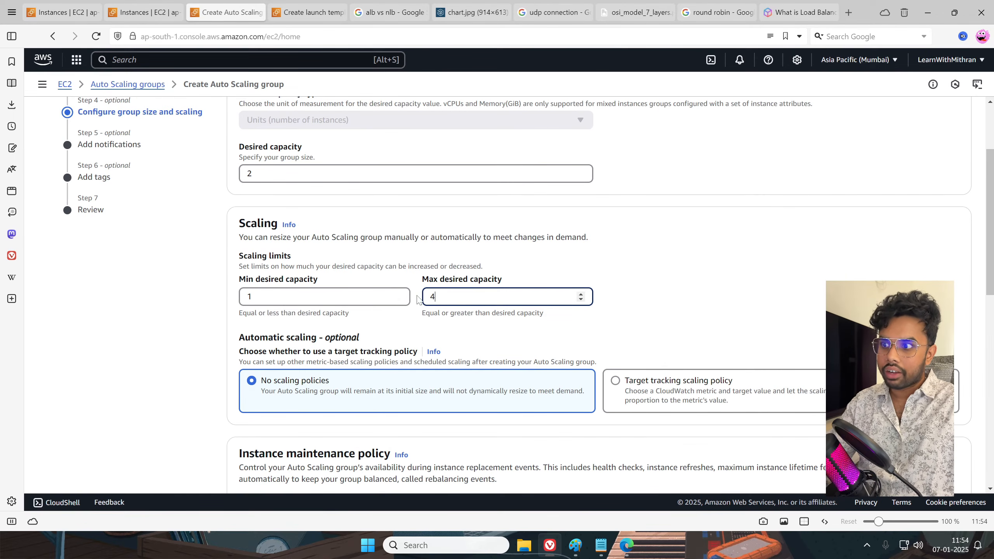
click(685, 281)
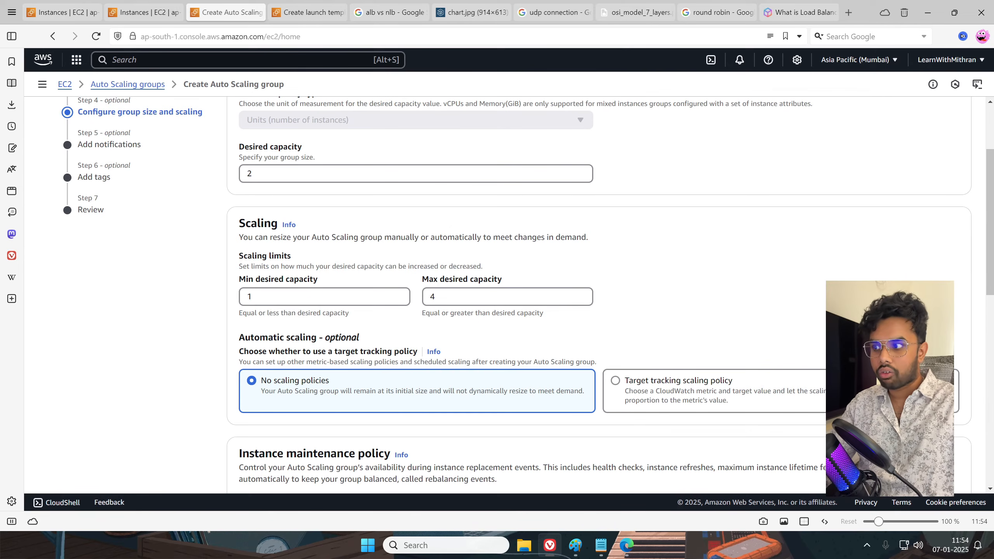
drag(247, 313, 321, 313)
drag(454, 313, 483, 313)
click(662, 309)
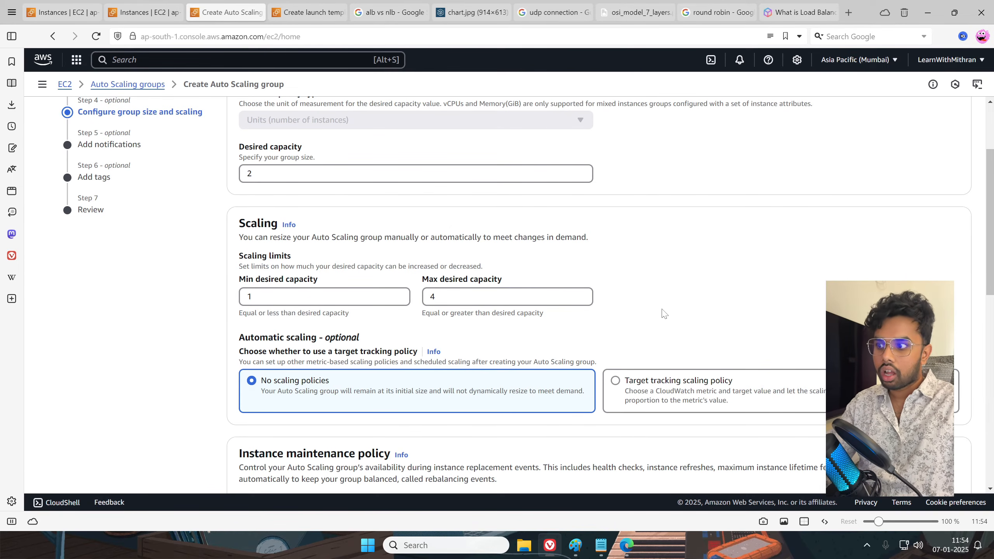
Keep no scaling policies, no instance maintenance policy and the default capacity reservation preference, and continue to notifications
scroll(594, 332, down, 2)
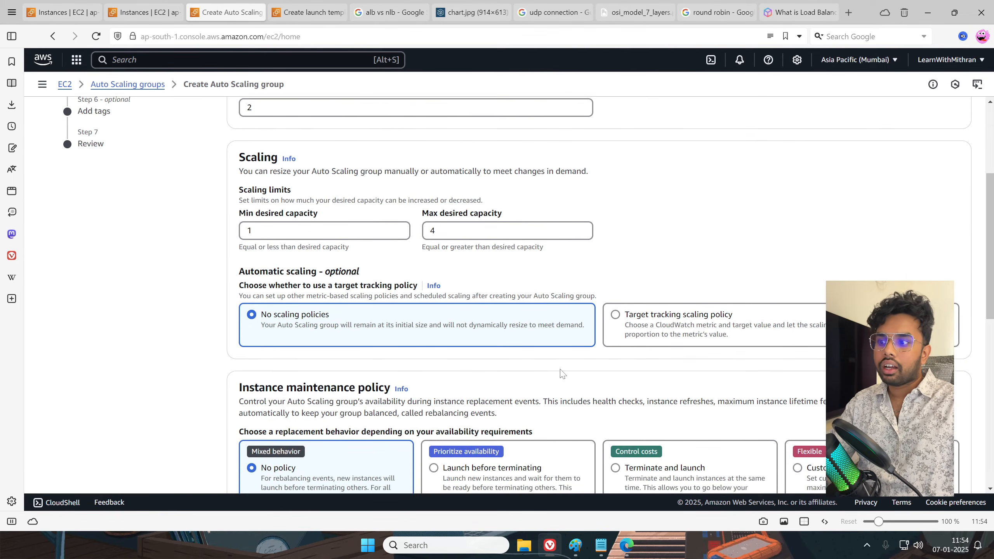
scroll(562, 373, up, 1)
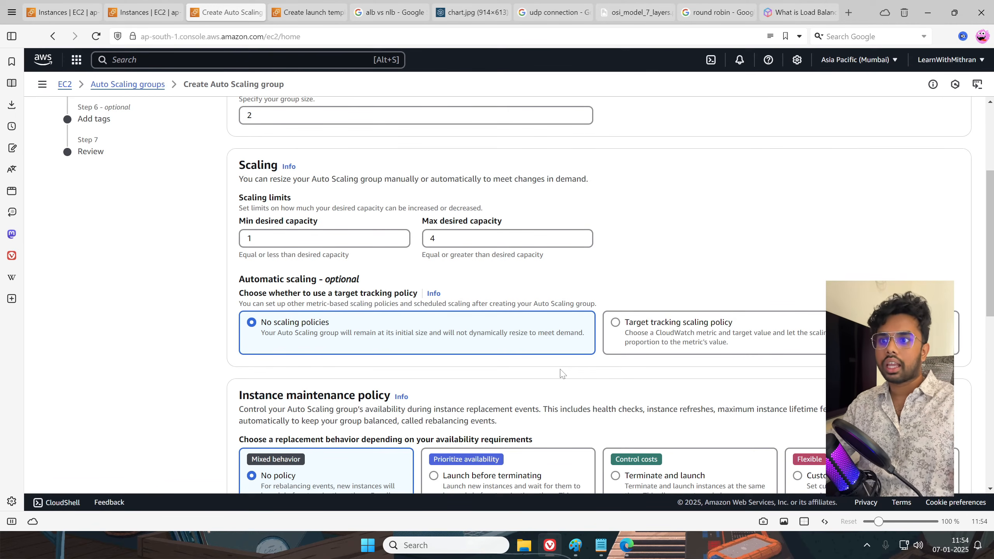
scroll(541, 363, down, 5)
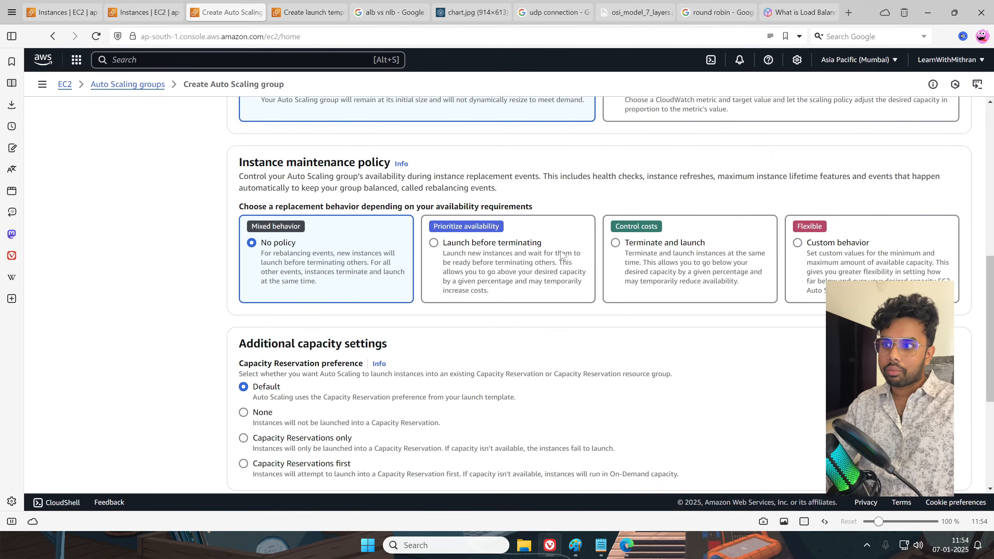
scroll(666, 269, down, 1)
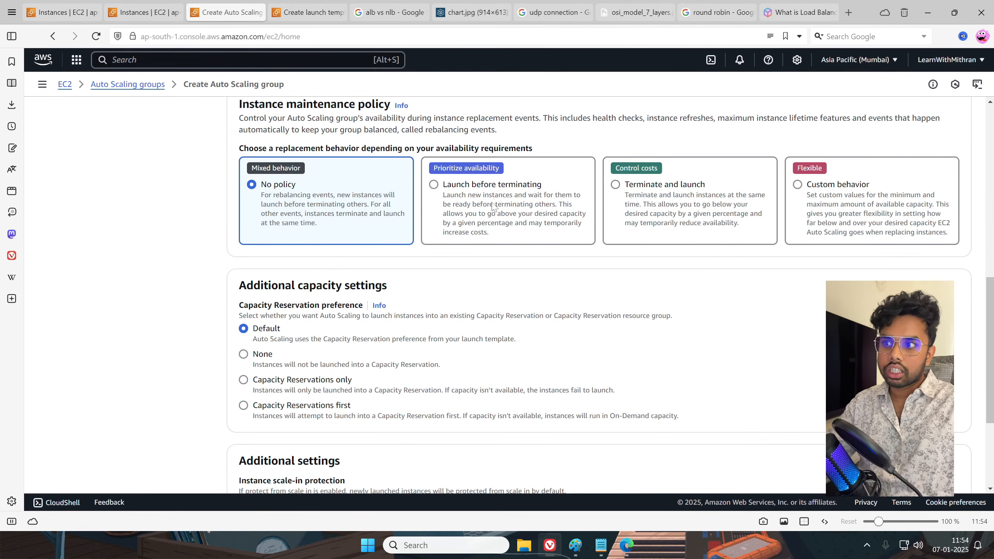
scroll(566, 240, up, 1)
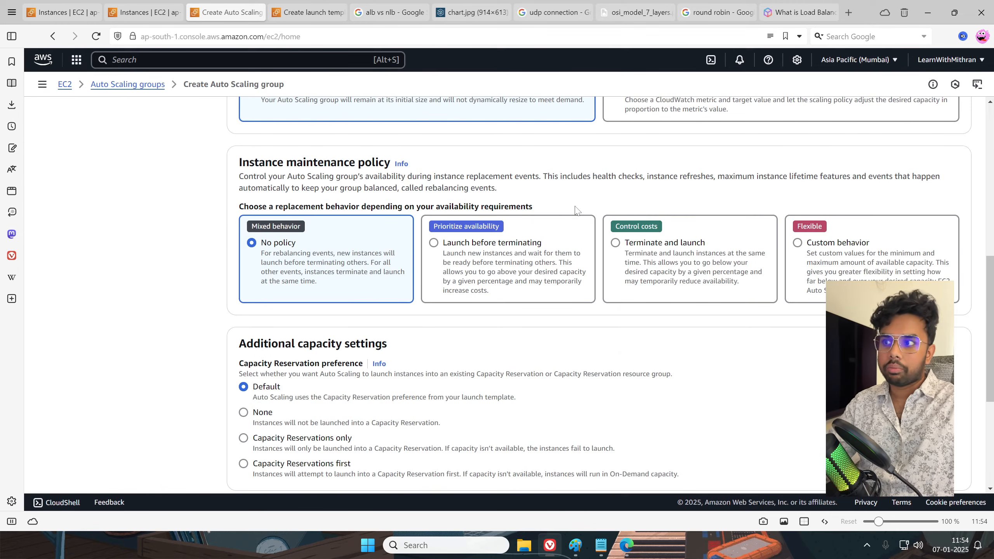
drag(276, 178, 536, 177)
click(420, 178)
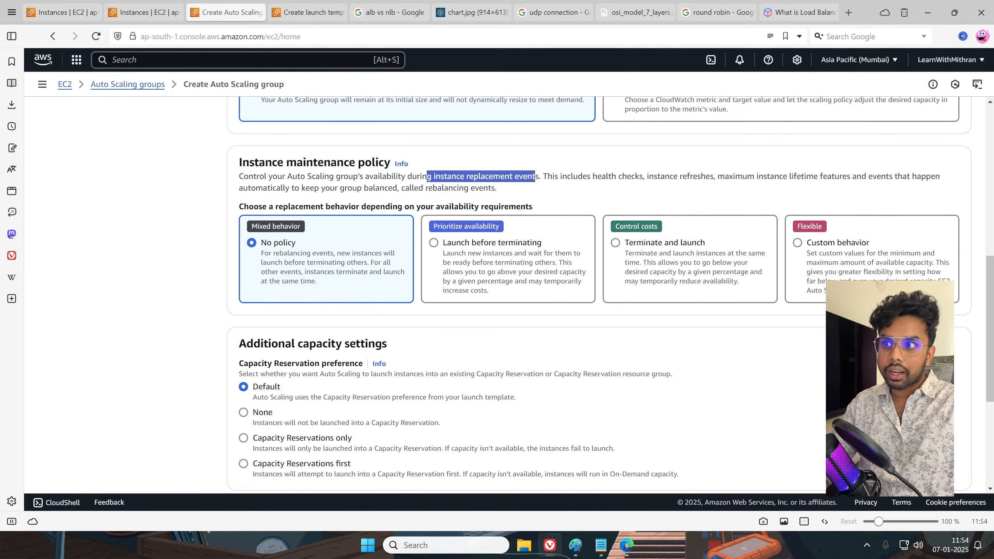
click(563, 188)
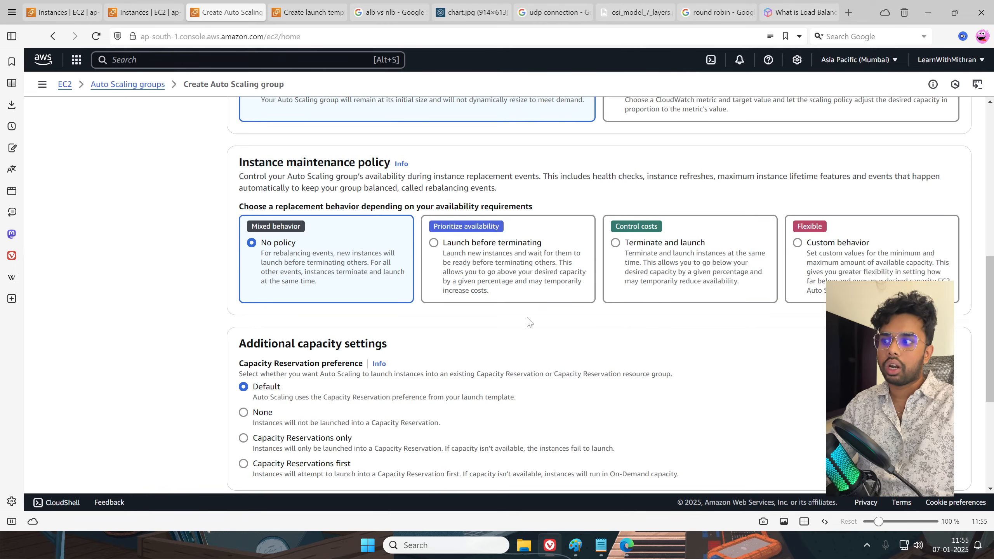
scroll(529, 322, down, 1)
scroll(532, 321, down, 3)
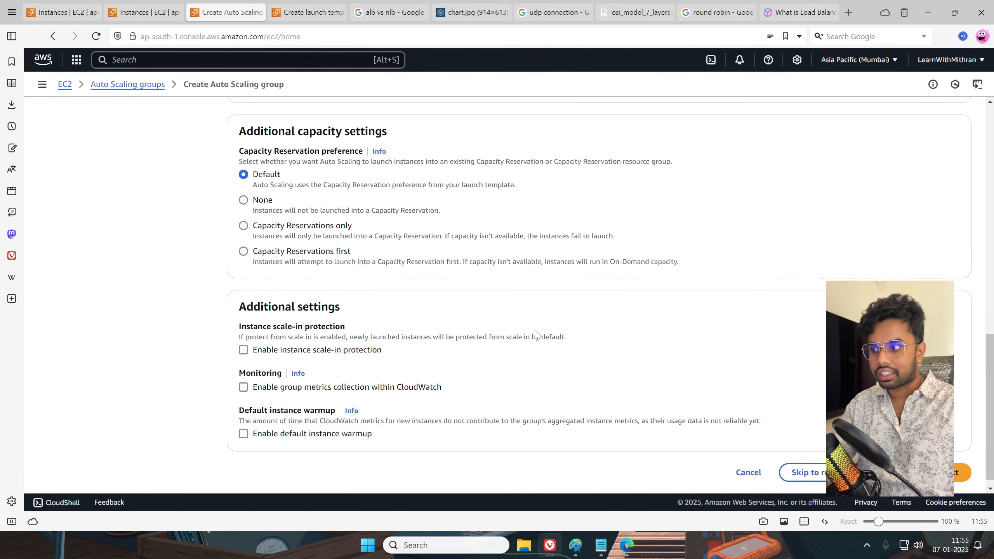
click(961, 461)
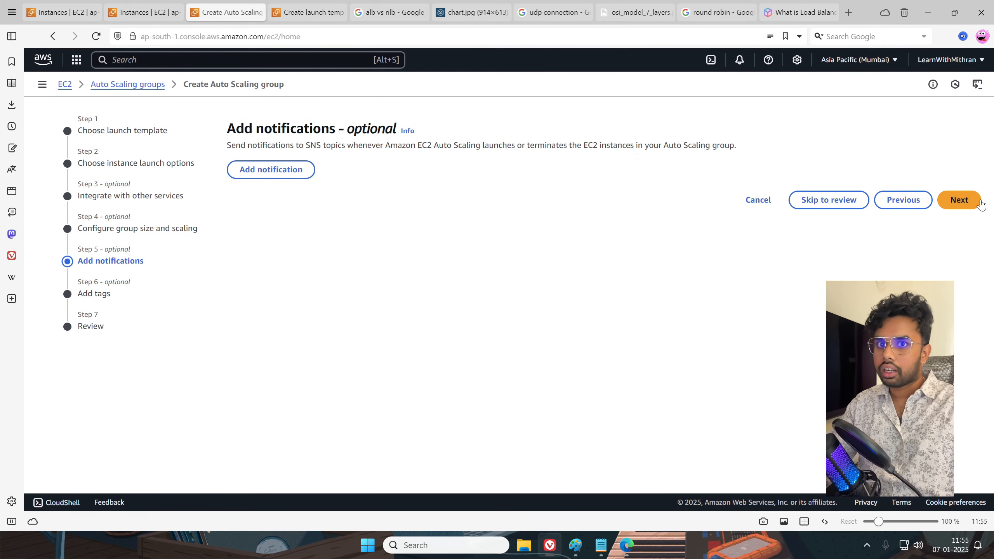
Skip adding notifications and tags, go through the review and create the Auto Scaling group
click(959, 201)
click(966, 320)
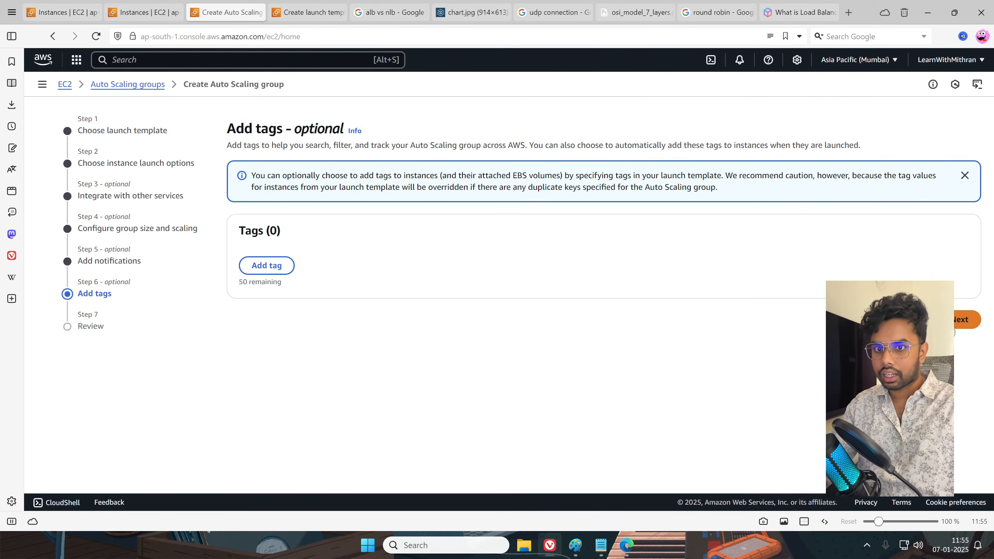
scroll(360, 313, down, 20)
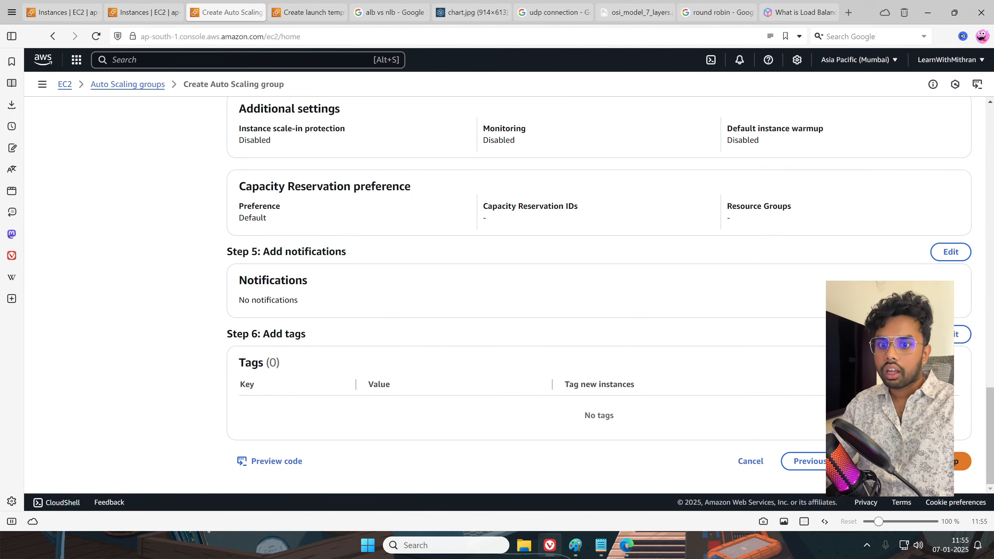
click(962, 461)
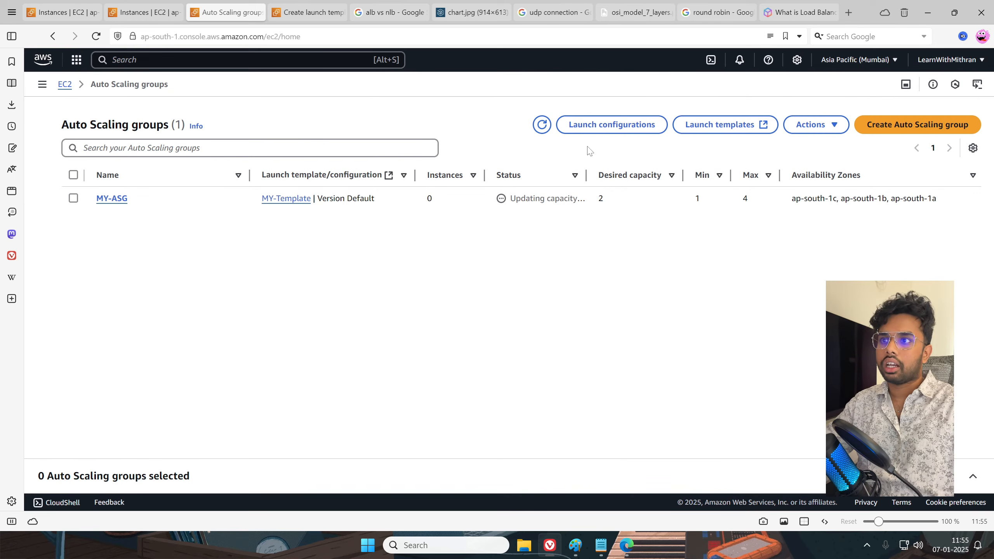
Refresh the Auto Scaling groups list and the EC2 instances list to check the launch of MY-ASG's instances
click(541, 124)
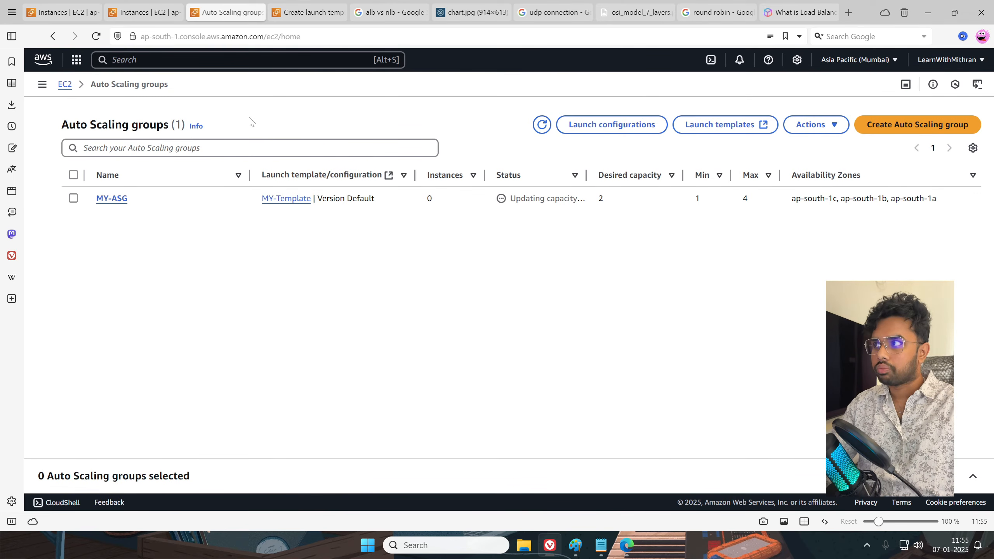
click(144, 12)
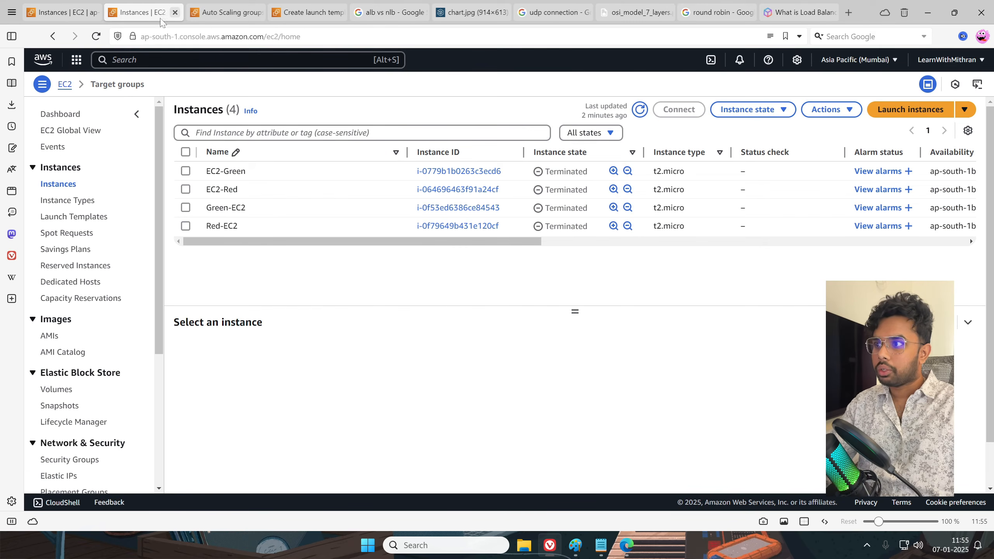
click(639, 110)
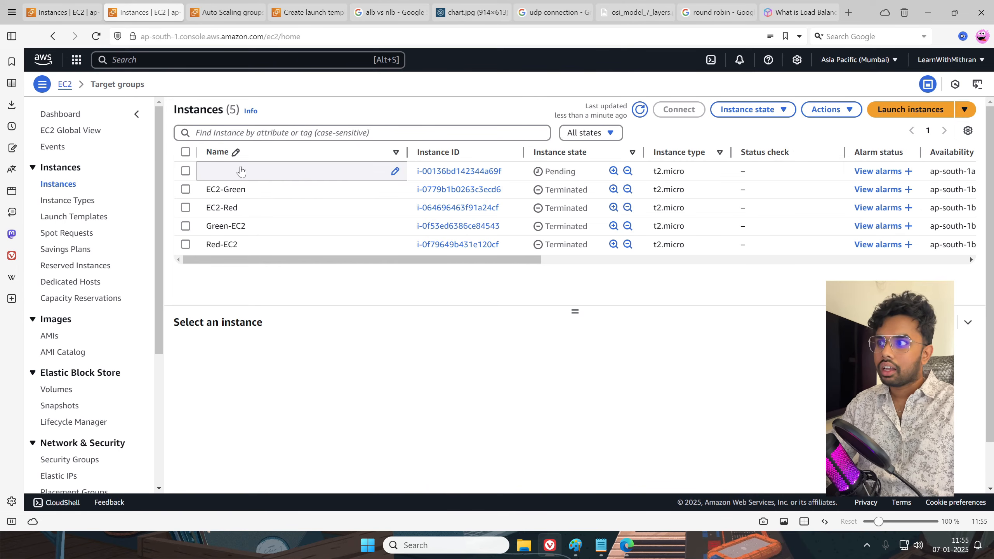
click(637, 115)
click(638, 113)
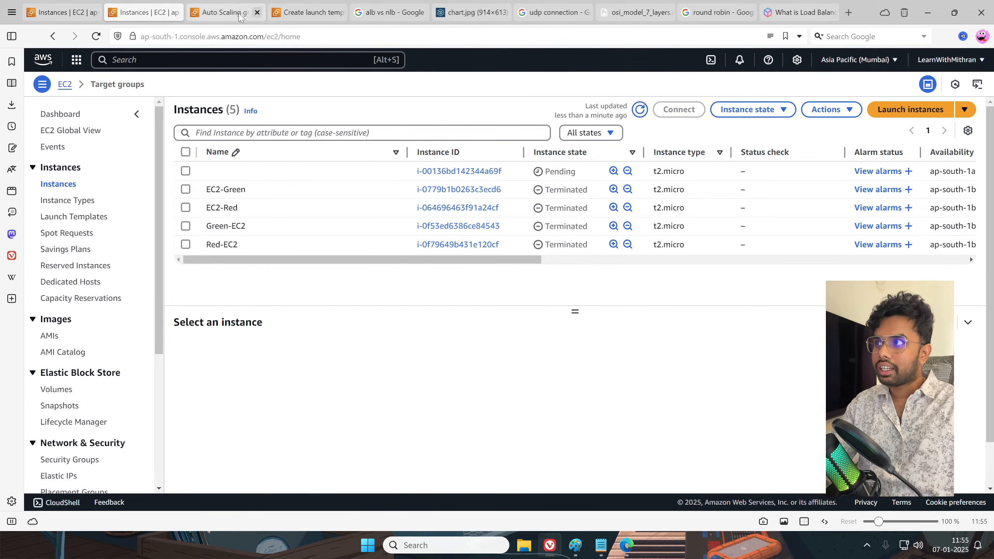
click(227, 12)
click(541, 130)
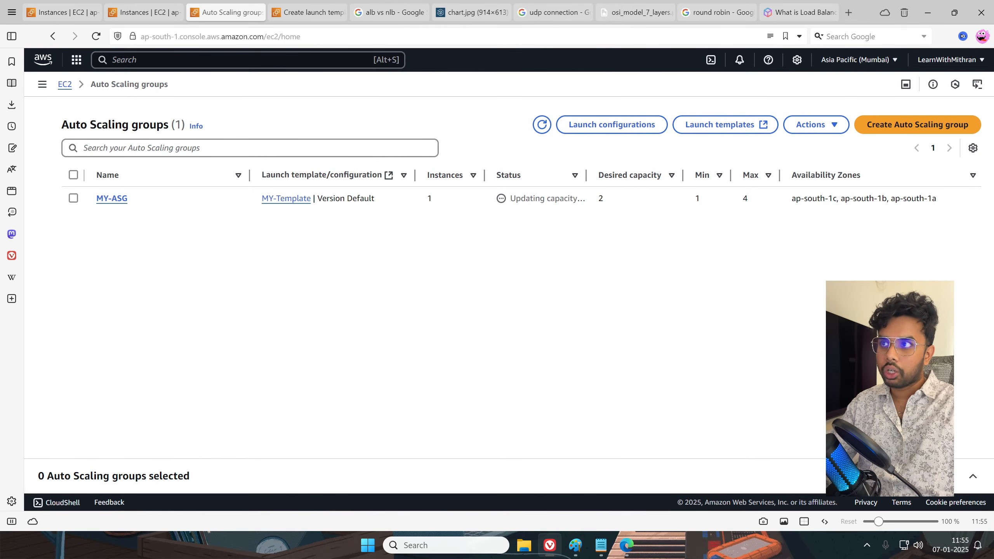
Refresh the Auto Scaling groups list and then the EC2 instances list again to check the state of both unnamed instances
click(539, 126)
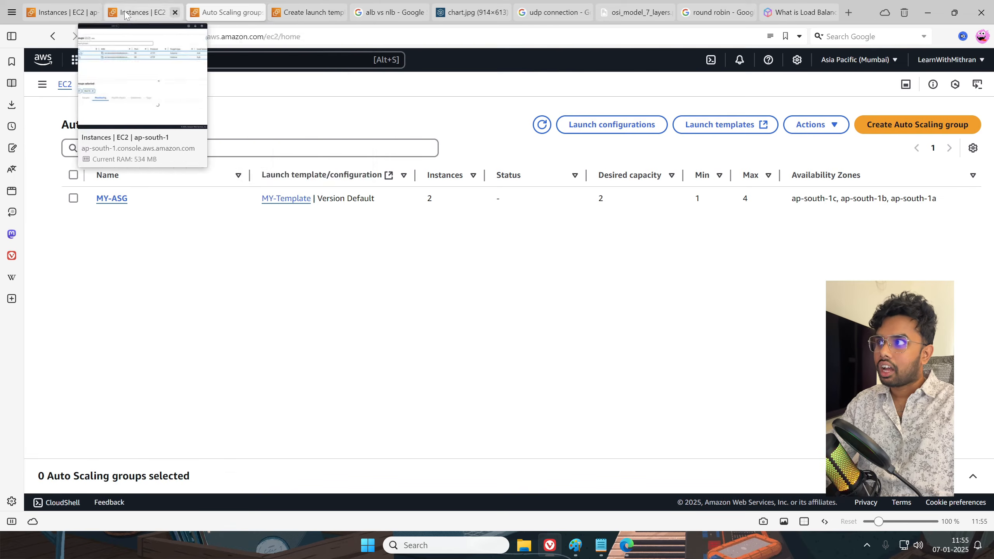
click(144, 12)
click(640, 109)
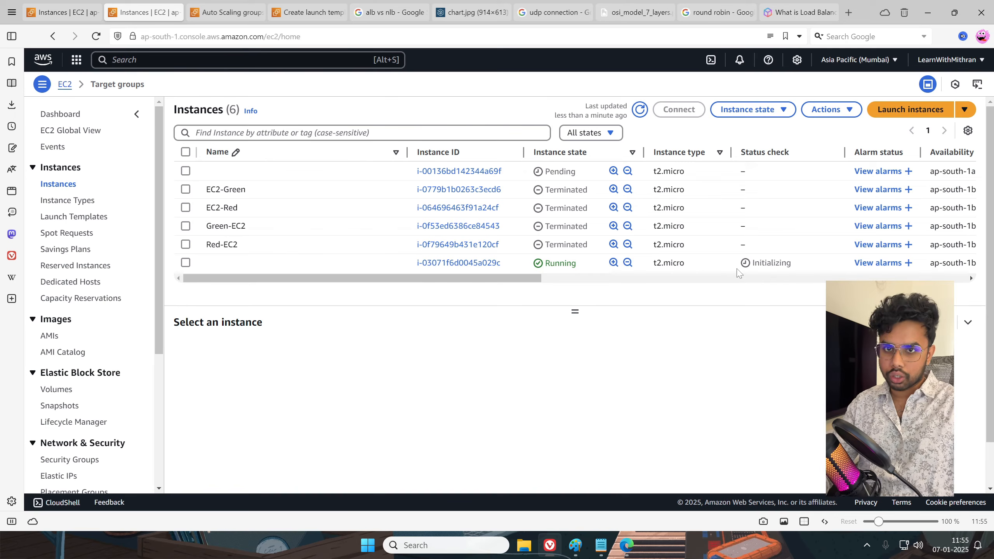
click(640, 109)
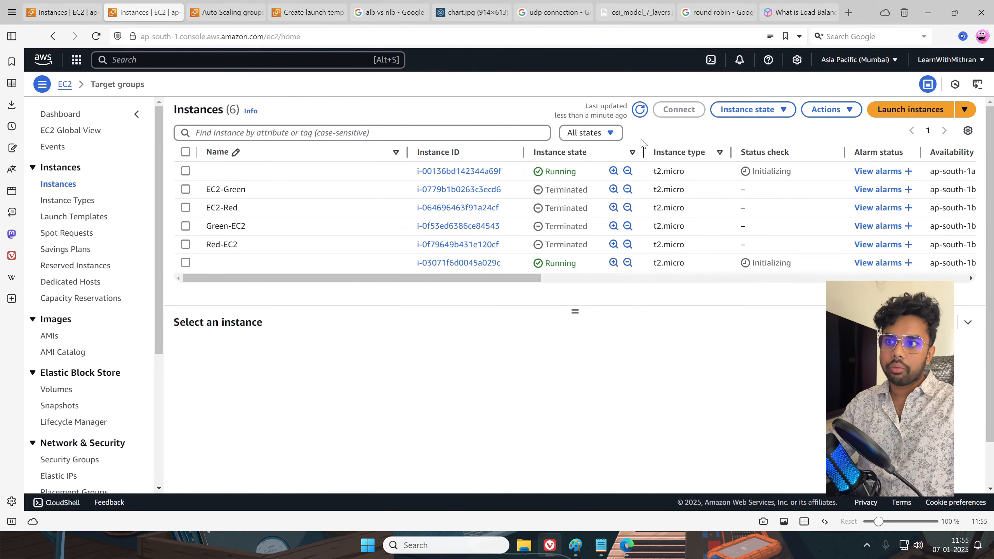
click(642, 112)
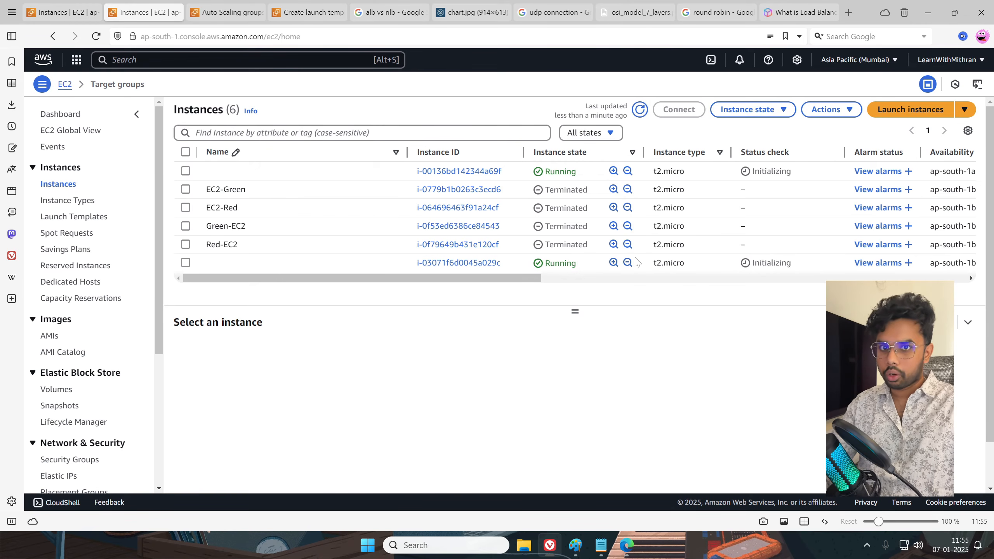
Copy the public IPv4 address of the running unnamed instance in ap-south-1b, load it in Microsoft Edge, and return to the instances list
click(185, 263)
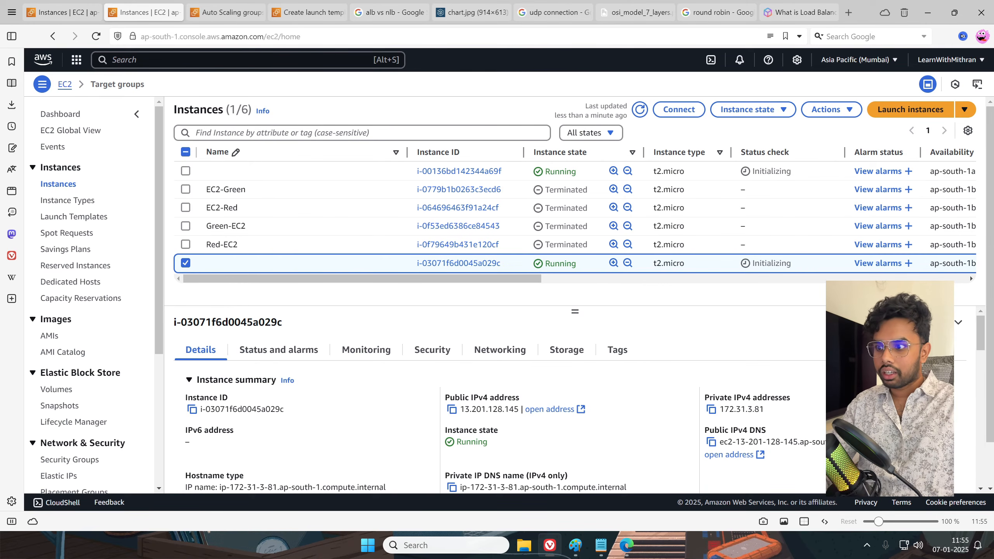
click(452, 409)
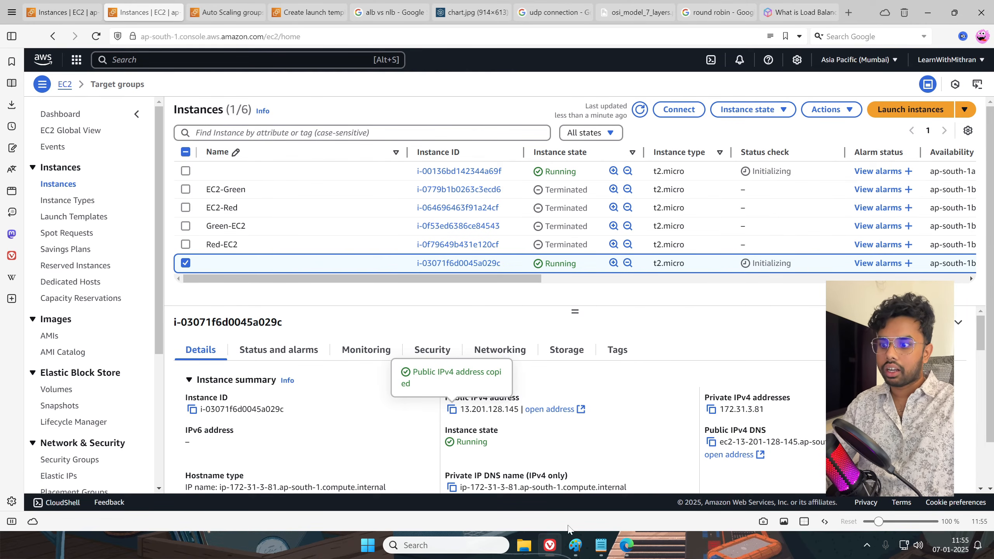
click(626, 545)
click(403, 13)
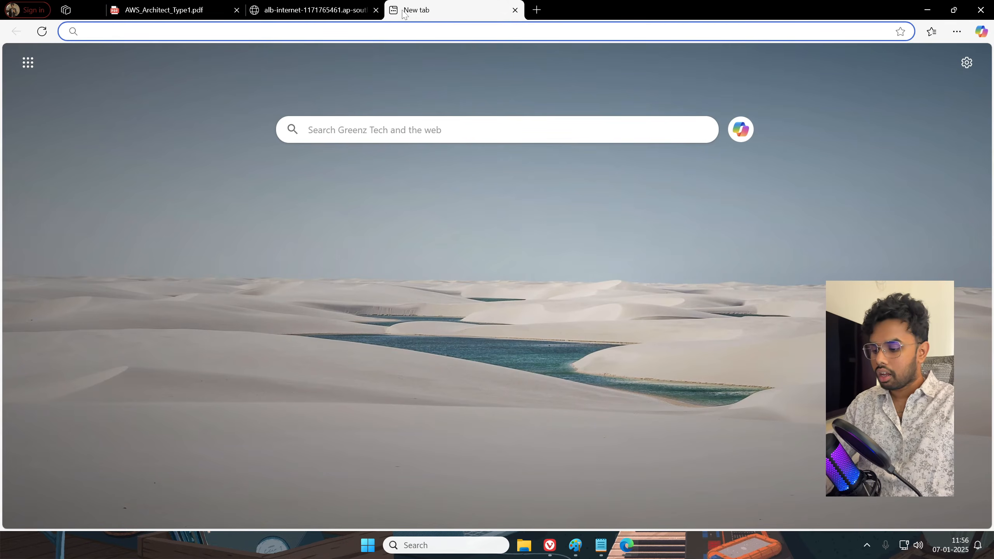
key(ctrl+v)
key(Return)
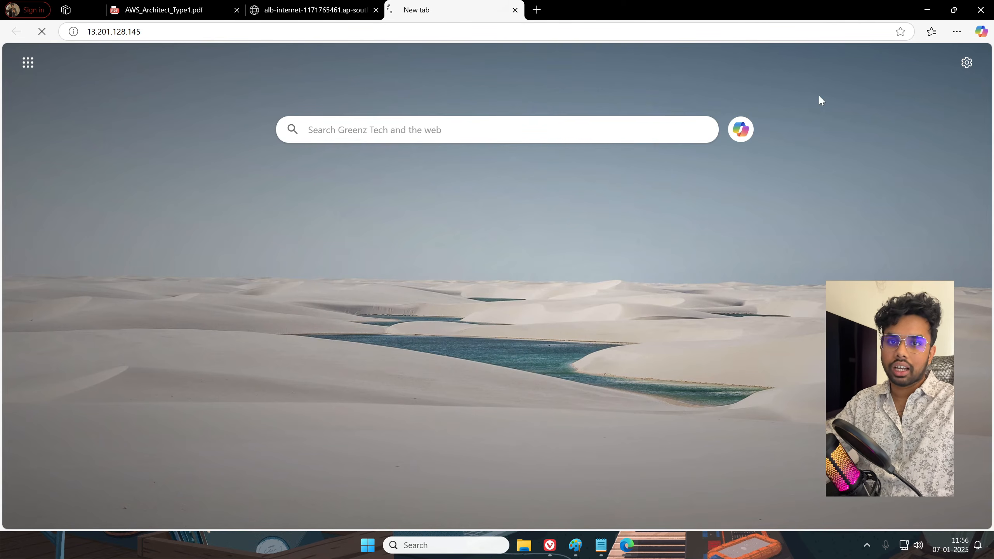
click(927, 10)
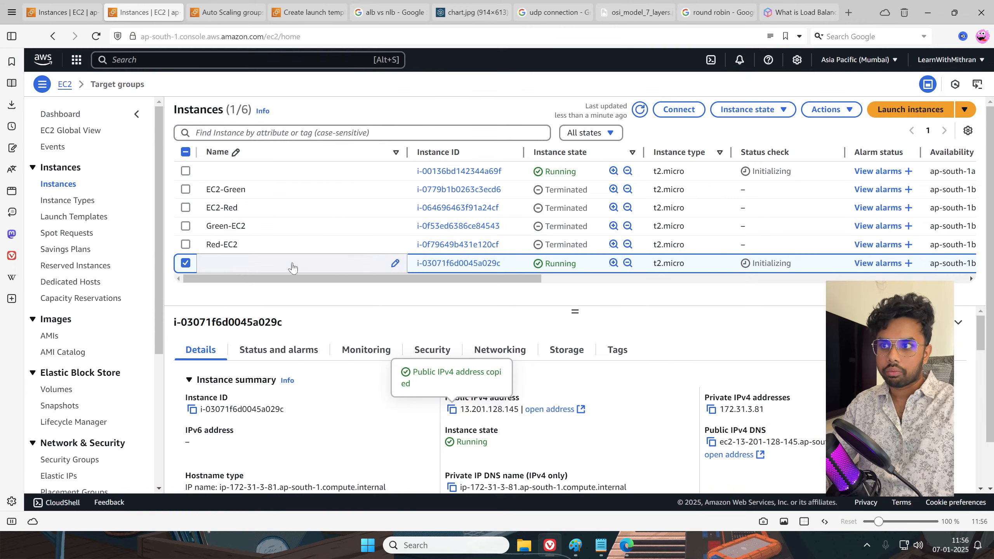
click(186, 263)
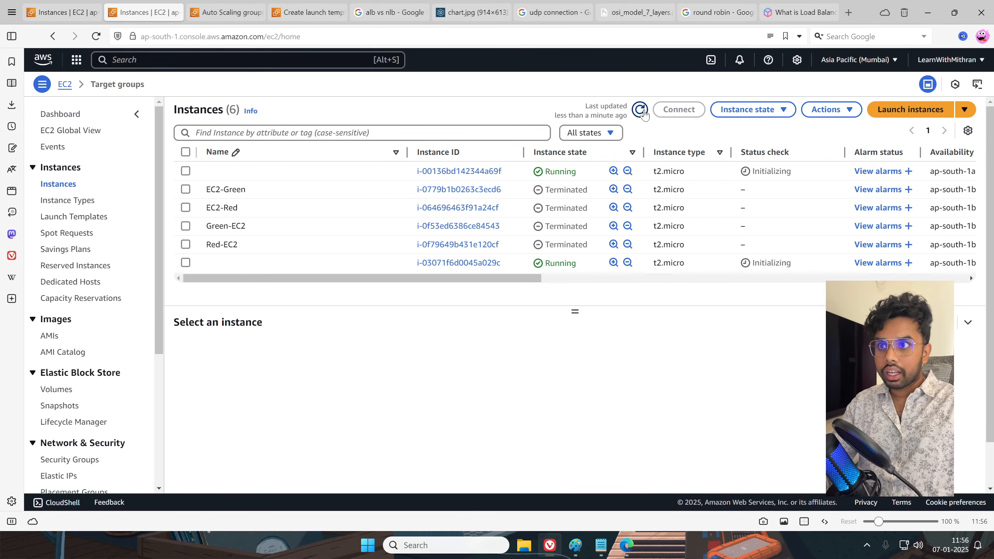
Terminate the running unnamed instance in ap-south-1a and dismiss the notification
click(391, 171)
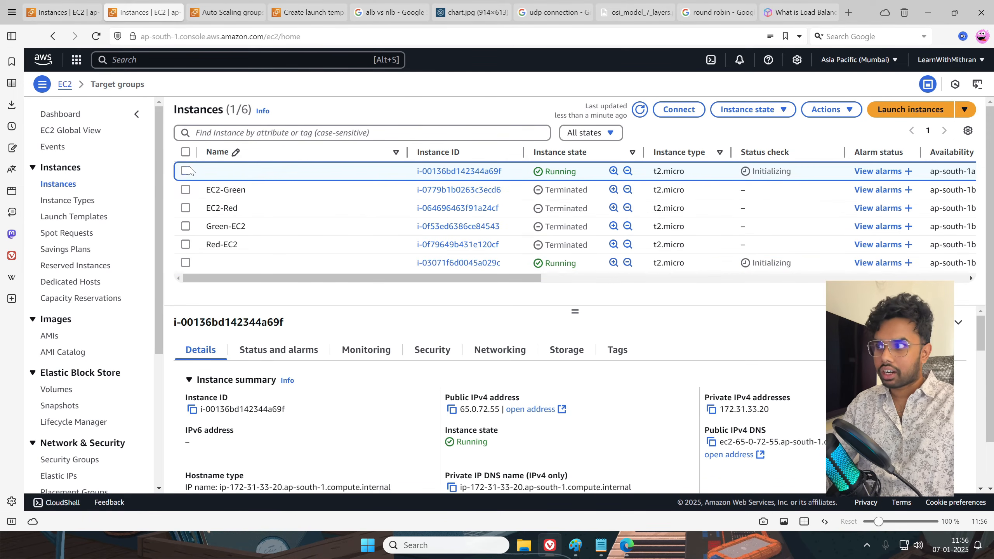
click(775, 111)
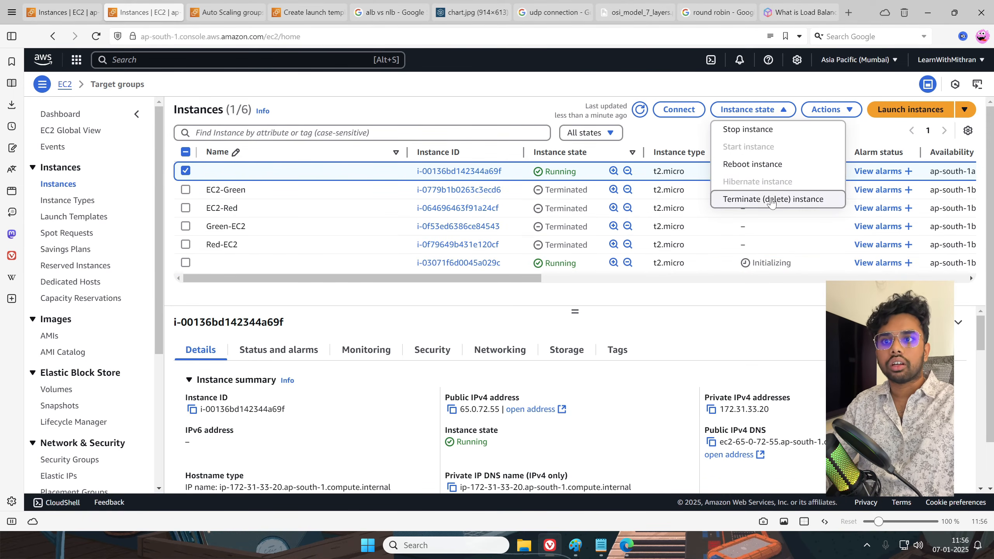
click(767, 200)
click(734, 374)
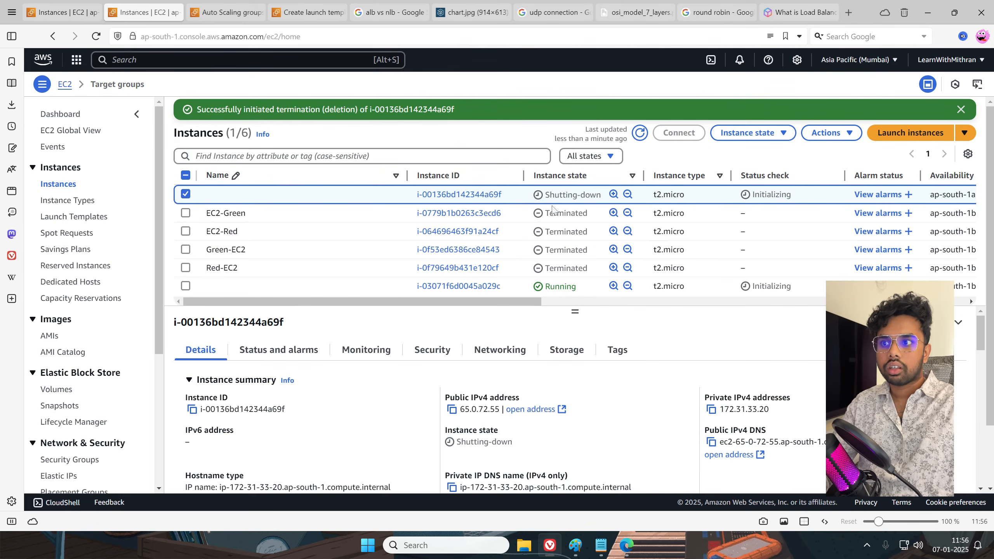
click(961, 110)
Refresh the instances list and the Auto Scaling groups list to check how MY-ASG reacts to the terminated instance
click(638, 110)
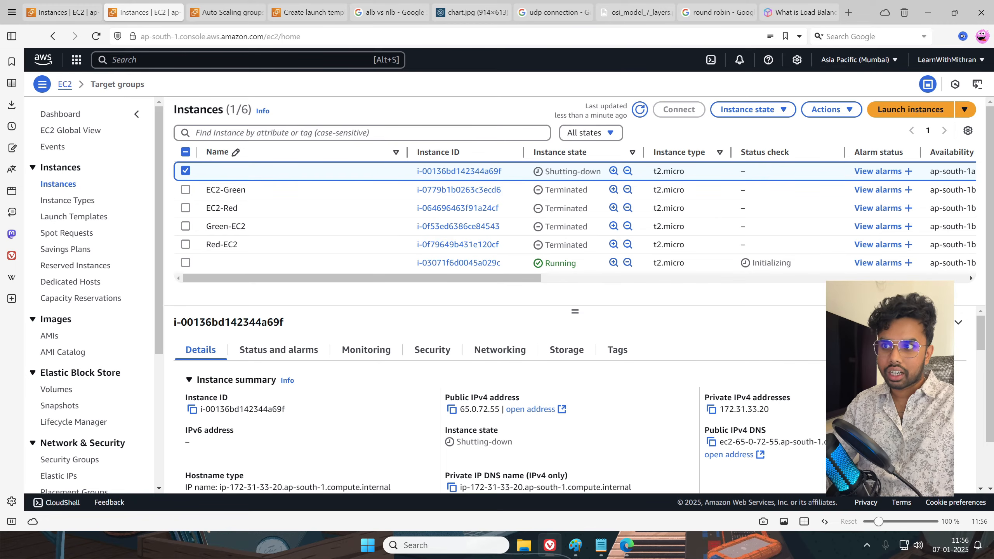
click(226, 12)
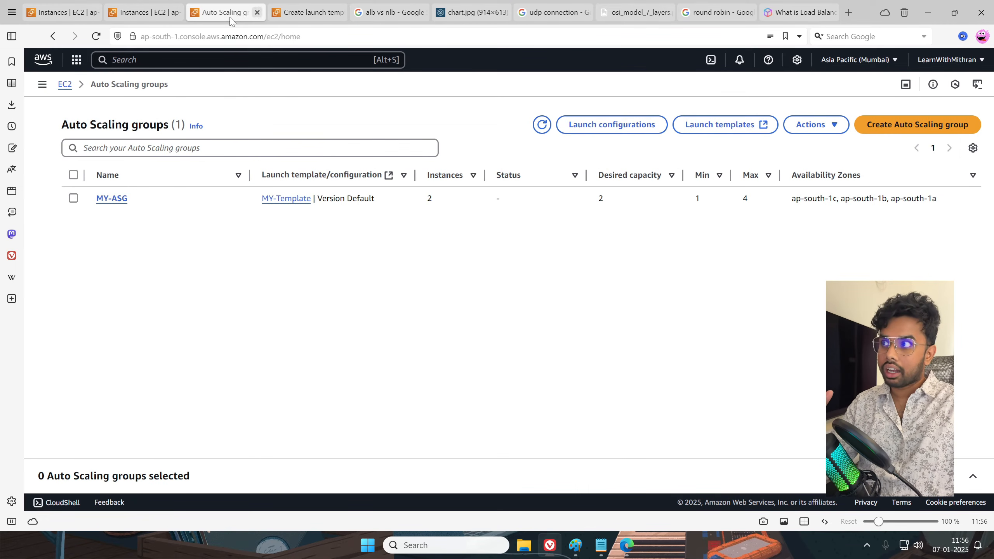
click(541, 125)
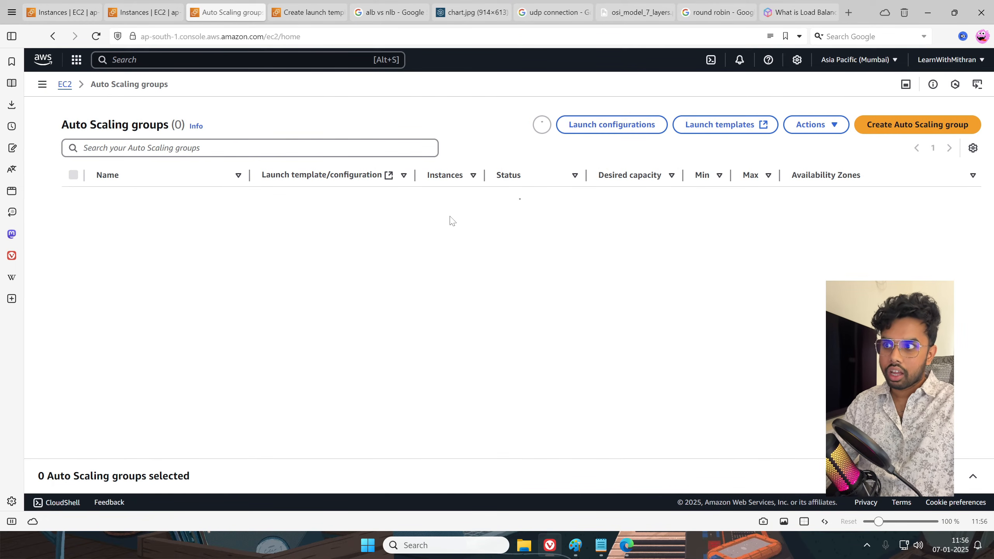
click(172, 18)
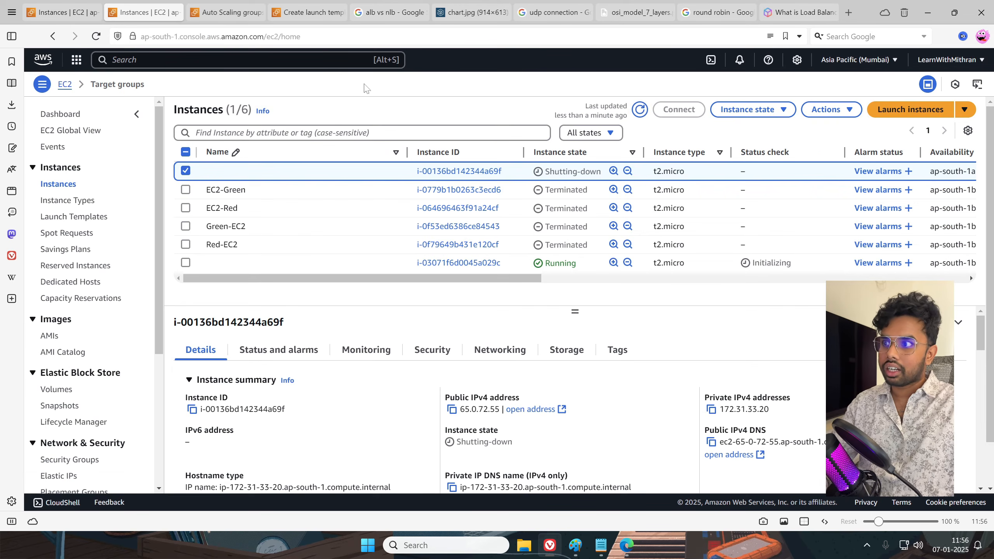
click(639, 111)
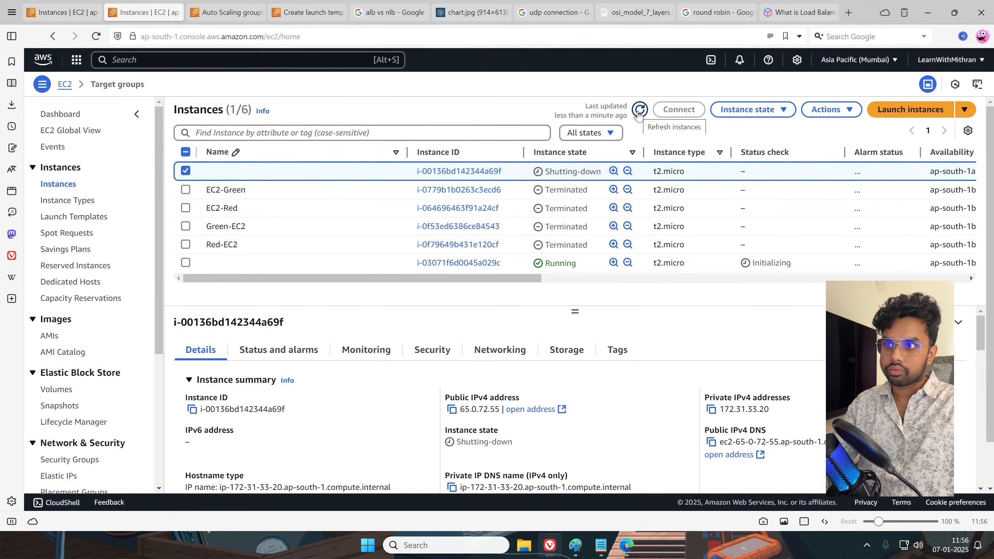
click(214, 15)
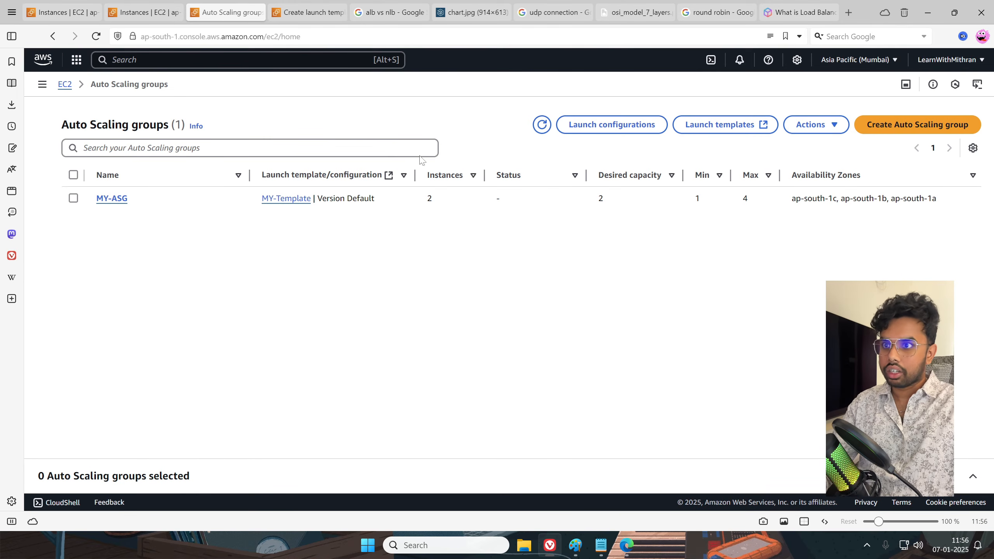
click(145, 13)
click(639, 110)
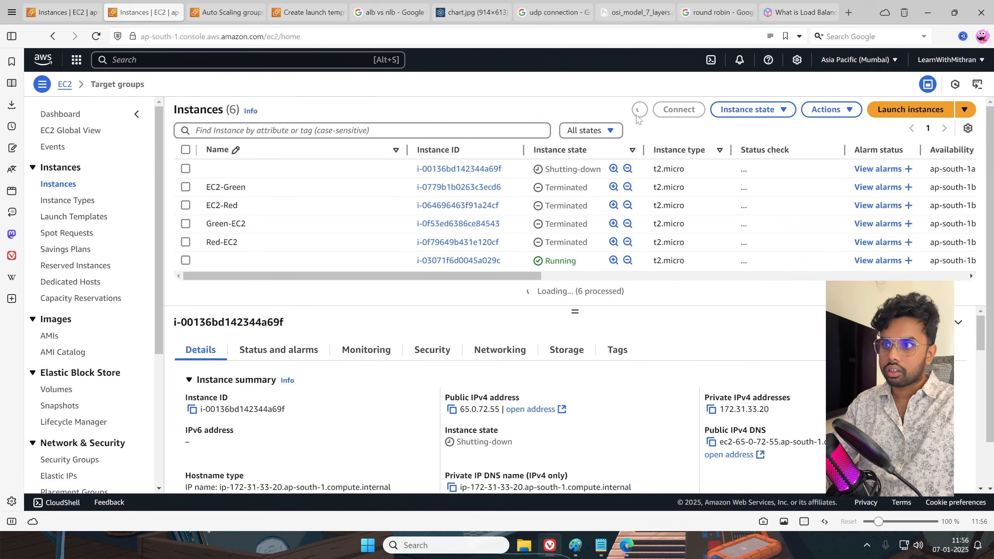
click(637, 114)
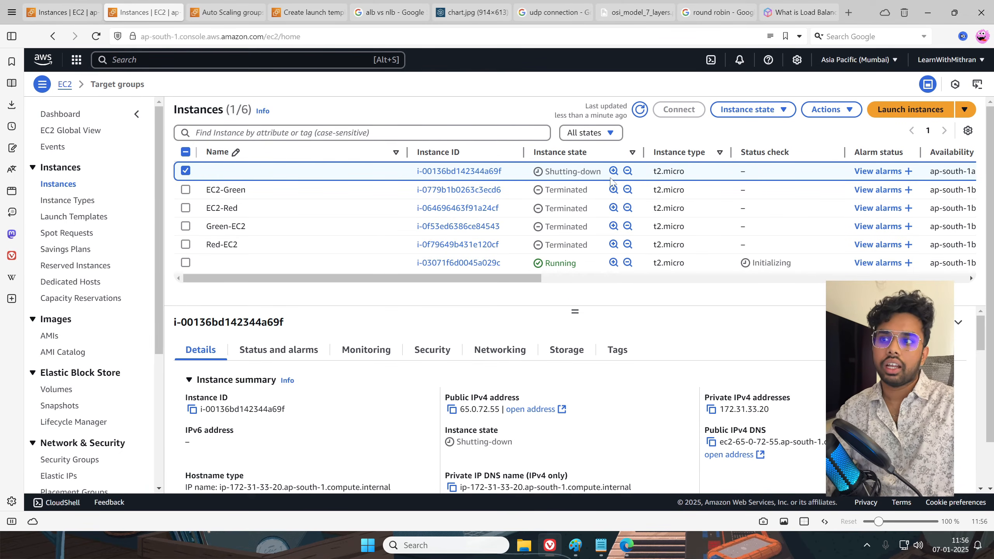
Recheck the terminated instance's state and MY-ASG's instance count, looking for a replacement in a slightly enlarged instances list
click(640, 111)
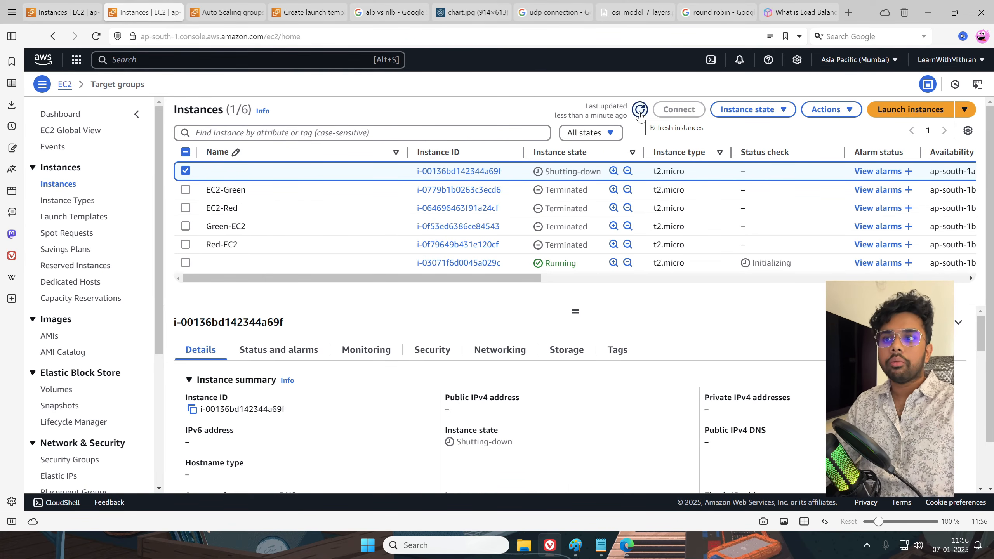
click(640, 110)
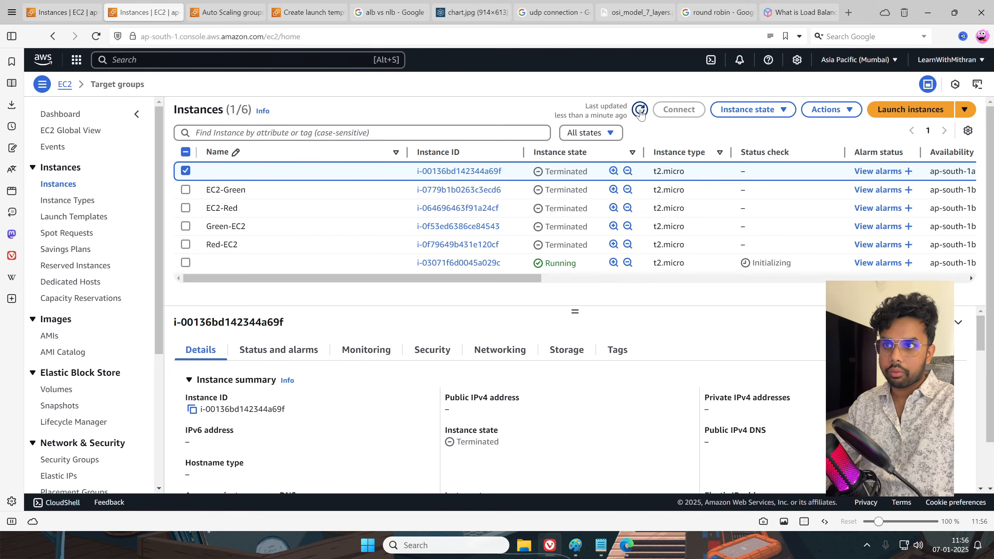
click(640, 111)
key(ctrl+Tab)
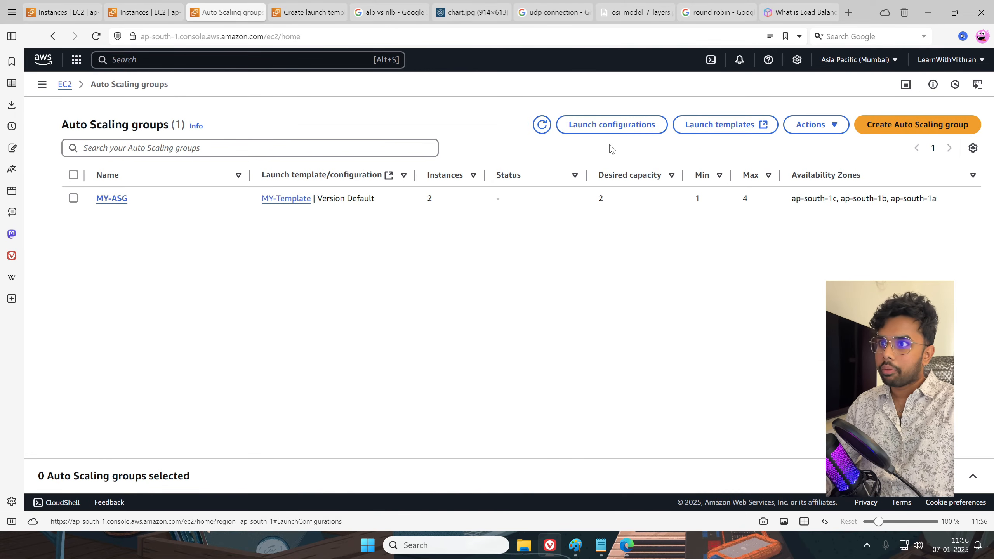
click(542, 125)
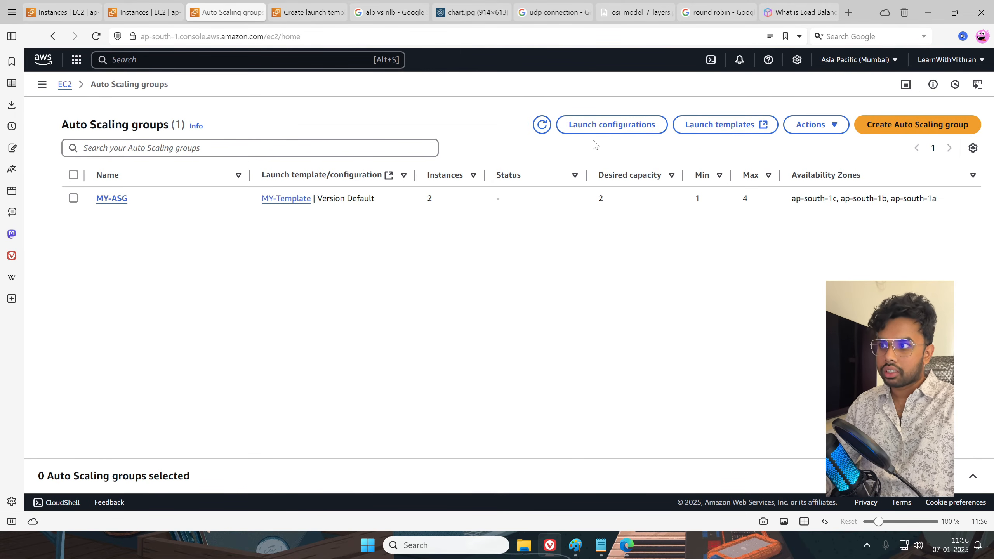
click(543, 125)
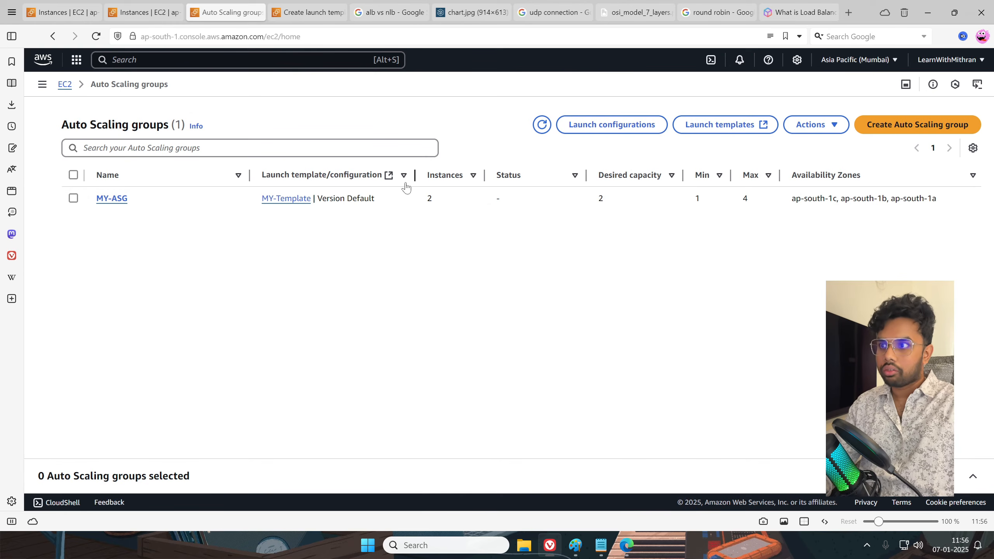
click(145, 12)
click(638, 111)
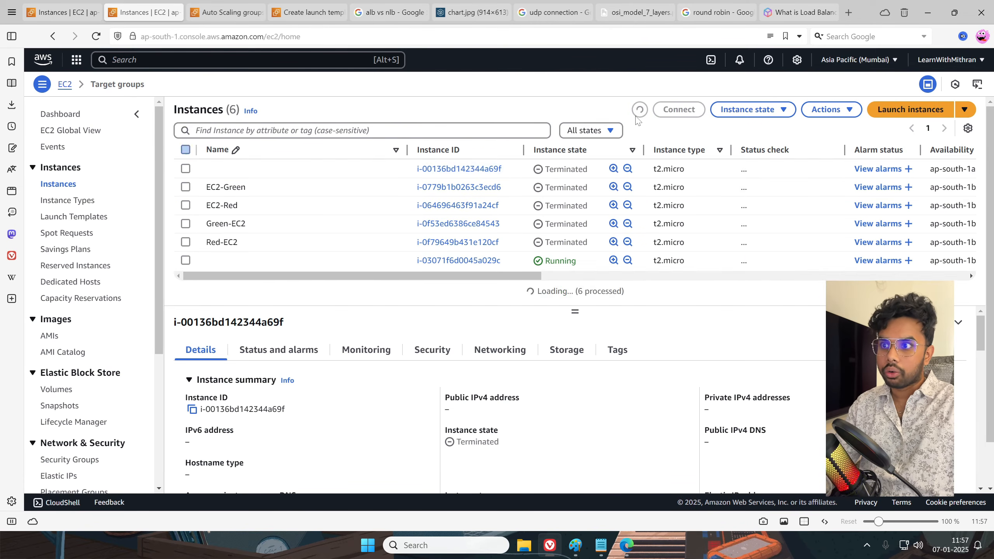
click(199, 171)
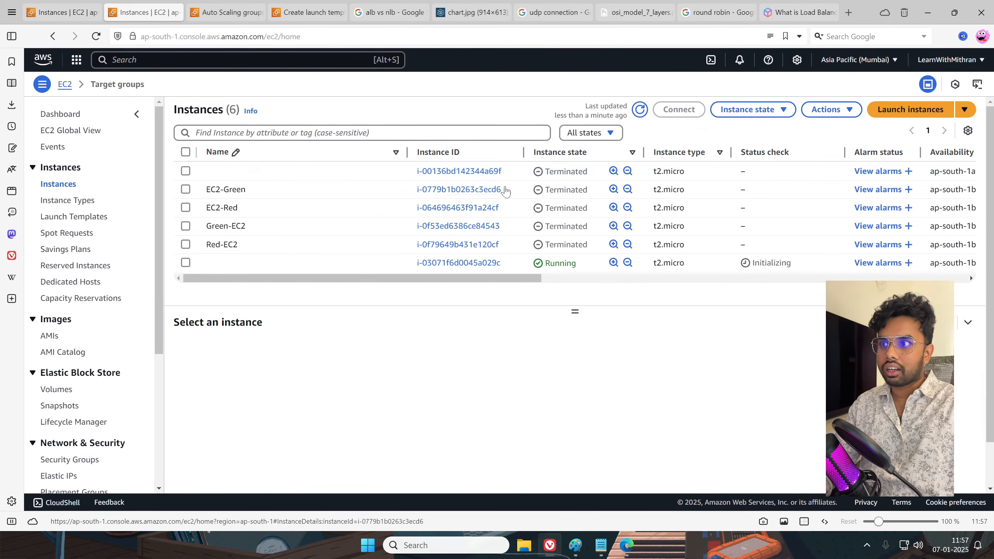
click(639, 109)
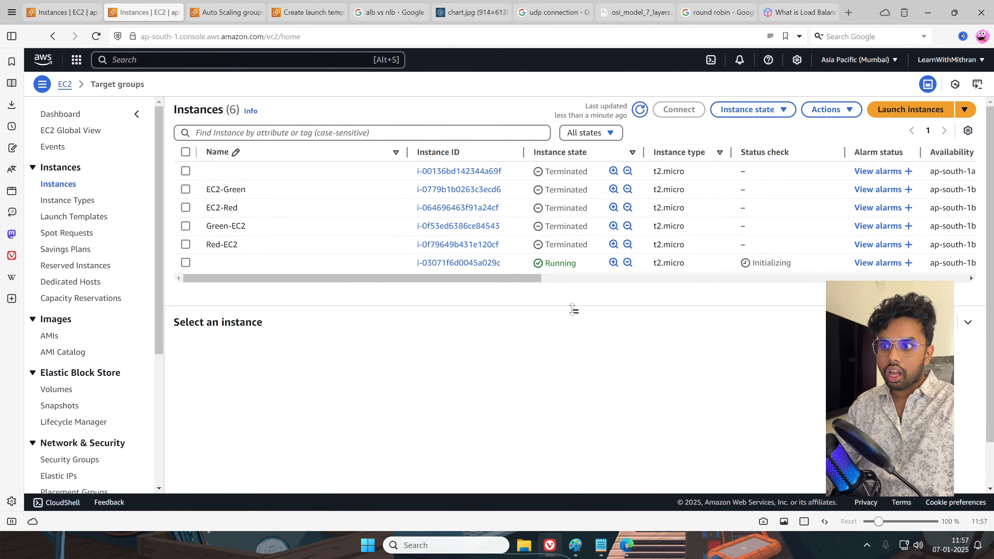
drag(574, 311, 574, 336)
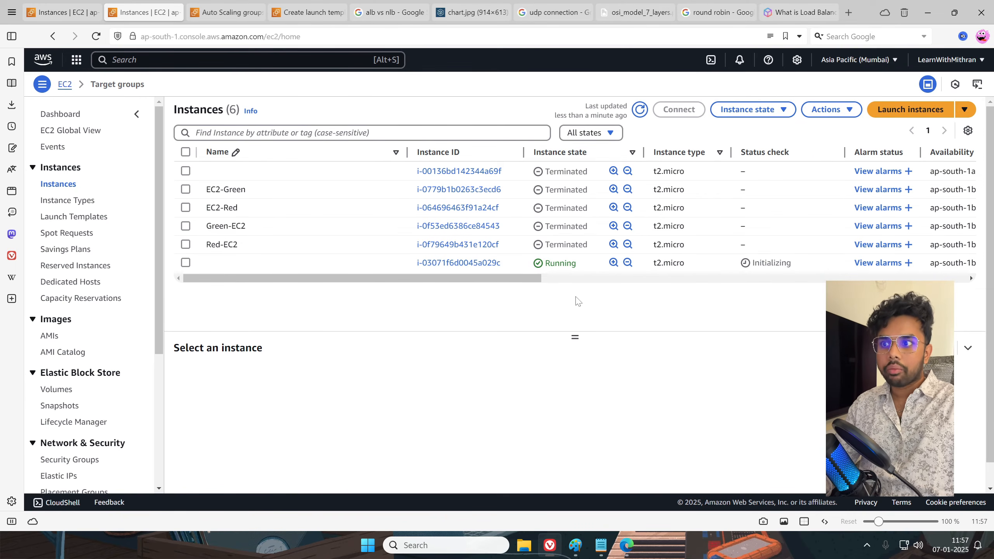
Terminate the remaining running unnamed instance in ap-south-1b and refresh the instances list to check its shutdown
click(185, 263)
click(747, 110)
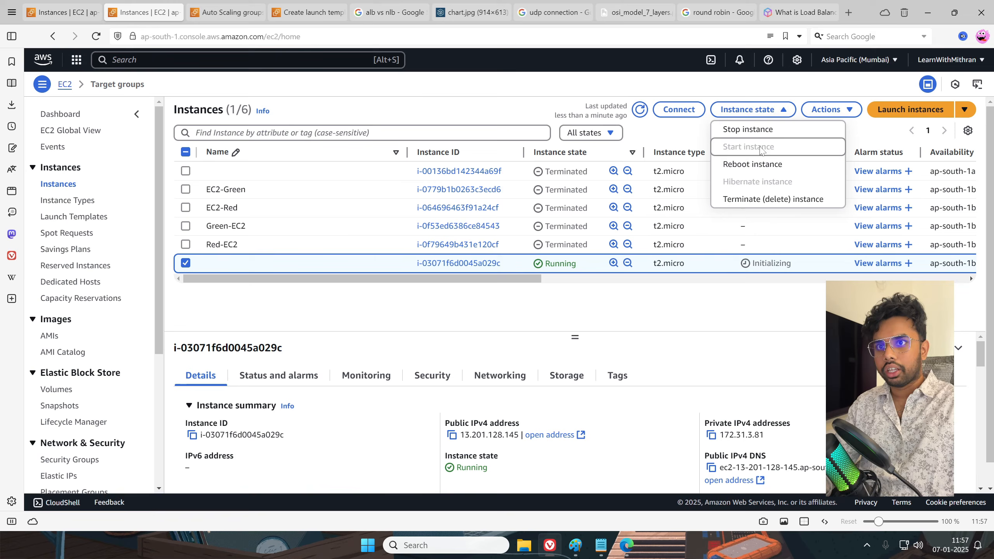
click(758, 201)
click(760, 374)
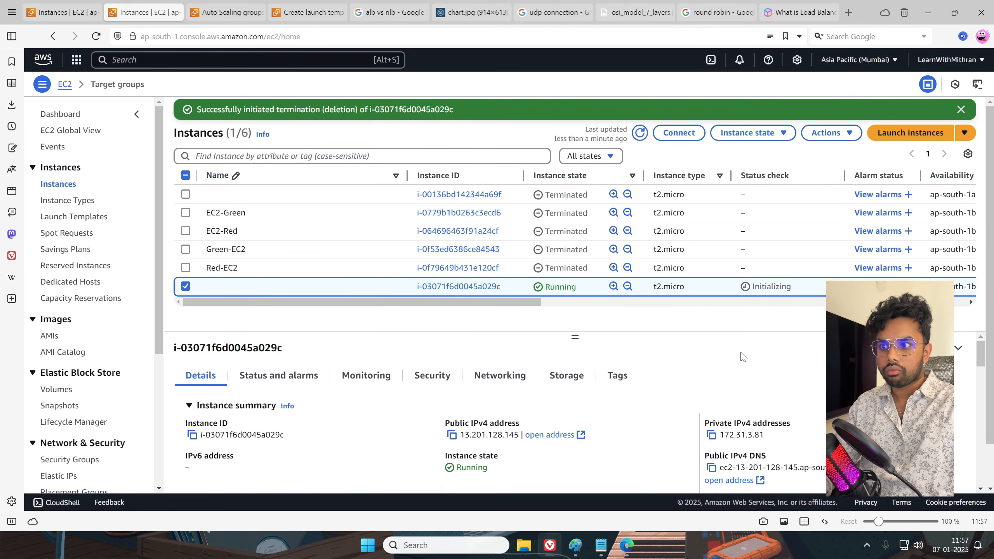
click(961, 109)
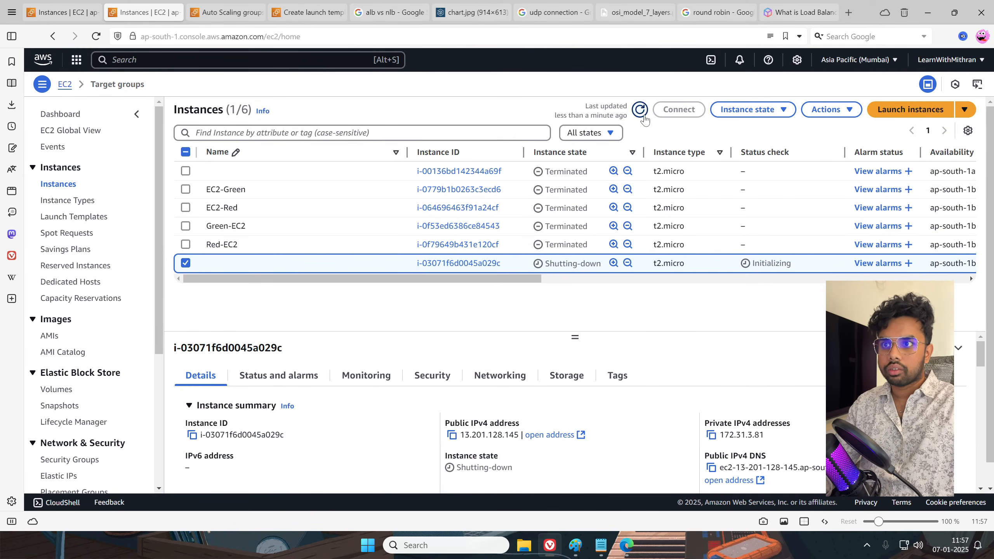
click(639, 109)
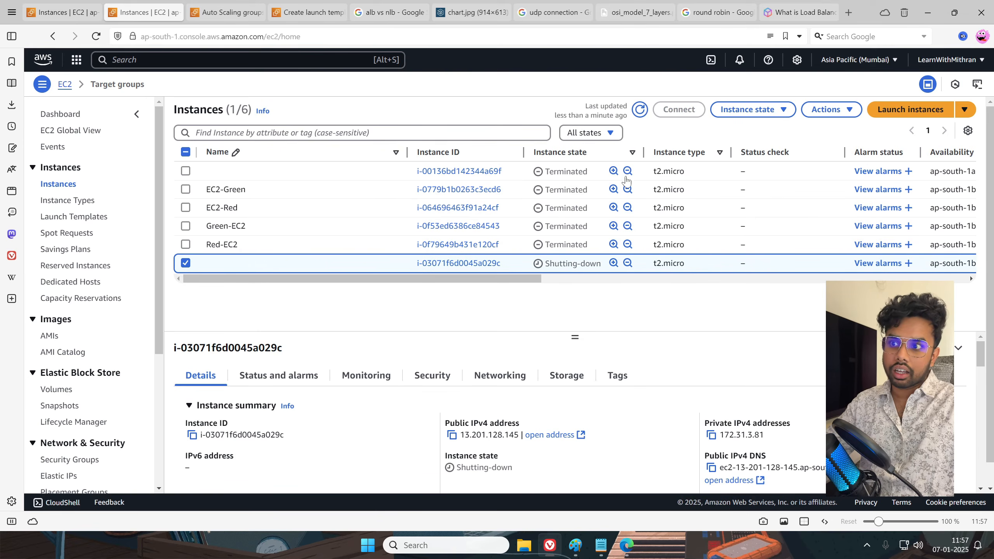
click(639, 111)
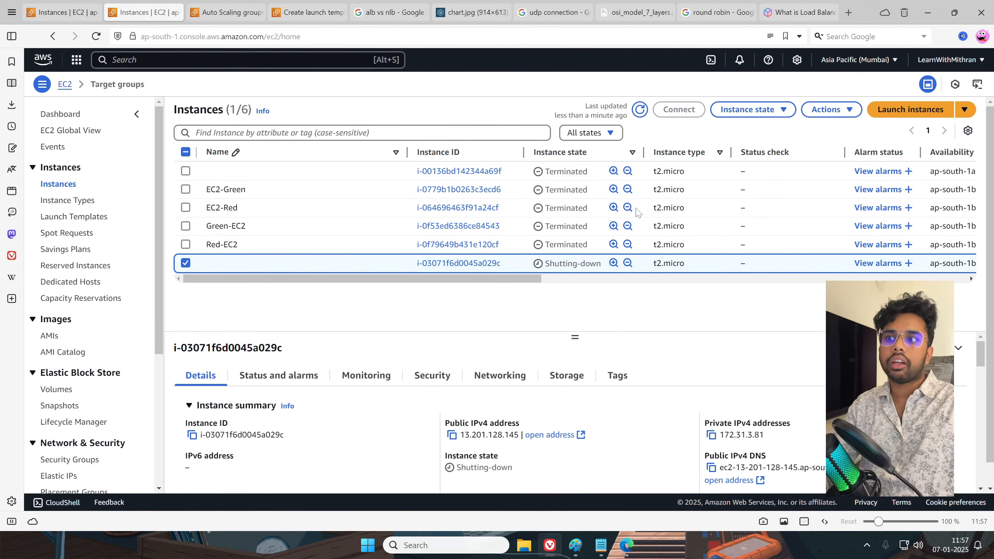
Check MY-ASG and the refreshed instances list for a replacement instance, inspecting the new instance's state and launch time
key(ctrl+Tab)
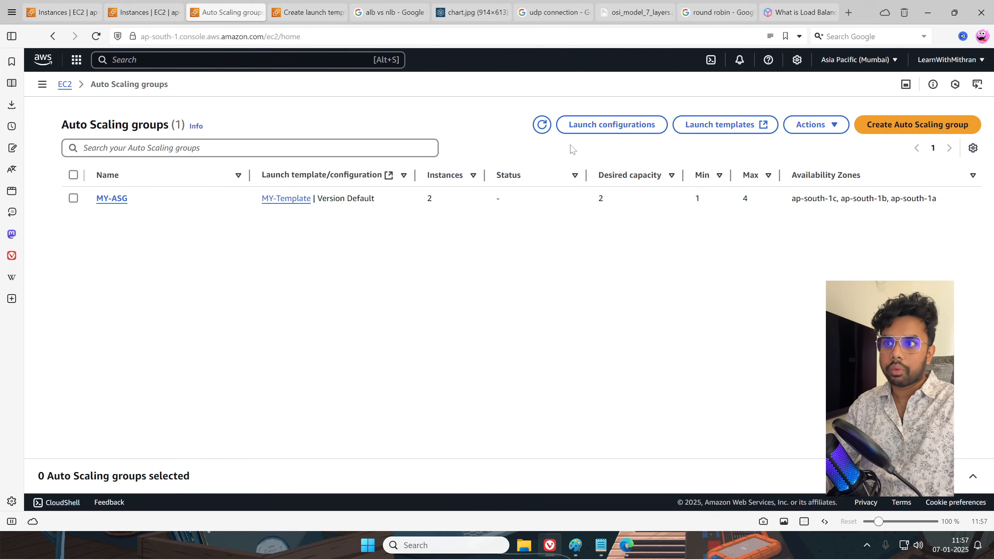
click(143, 12)
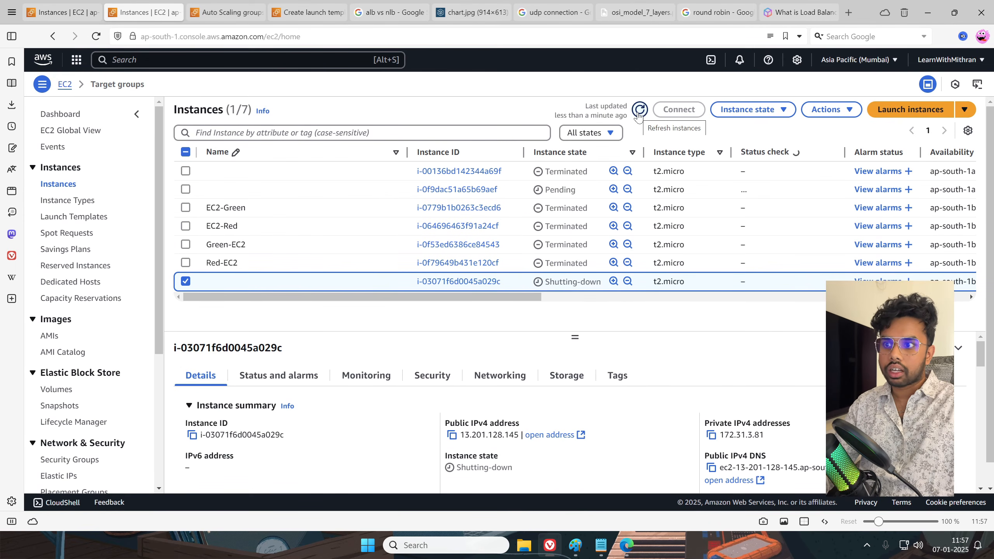
double_click(598, 192)
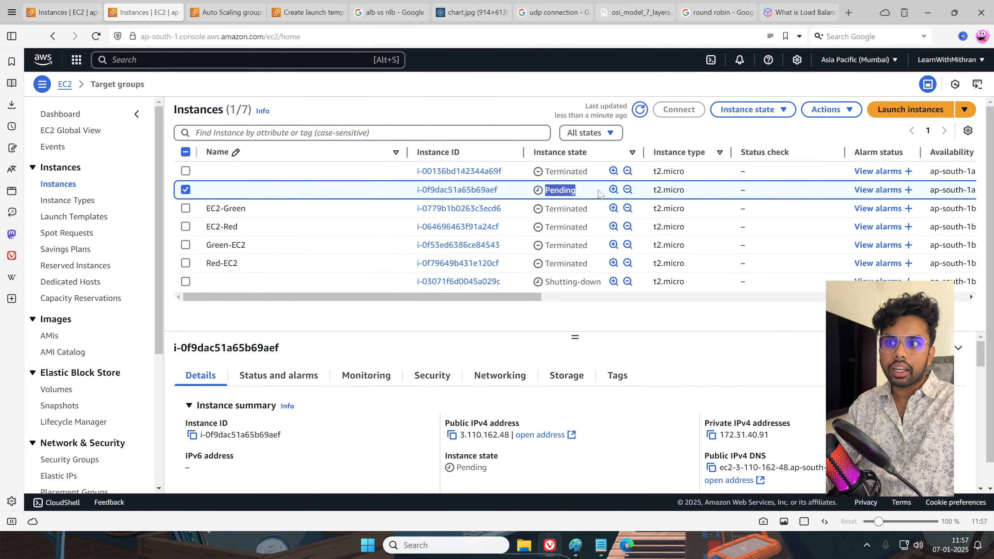
click(598, 193)
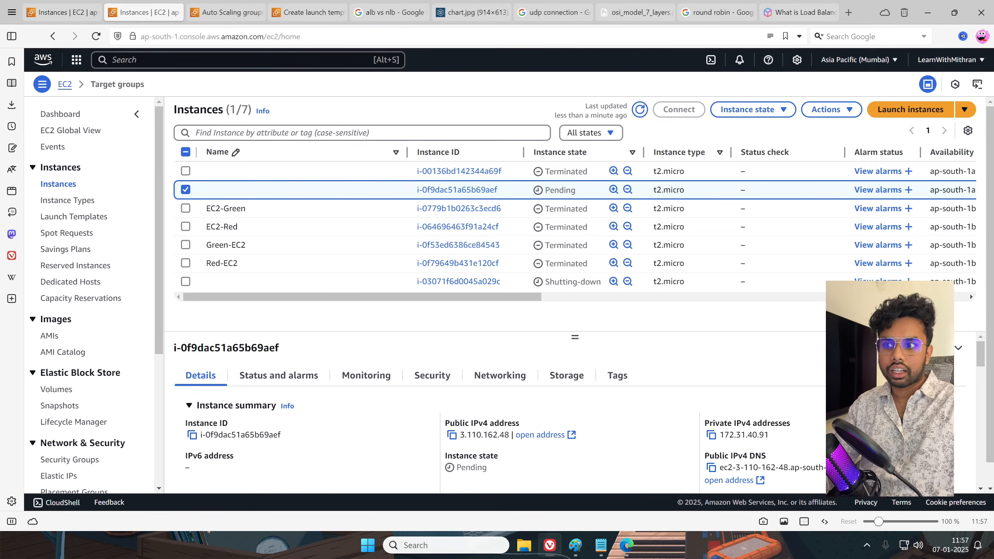
click(641, 110)
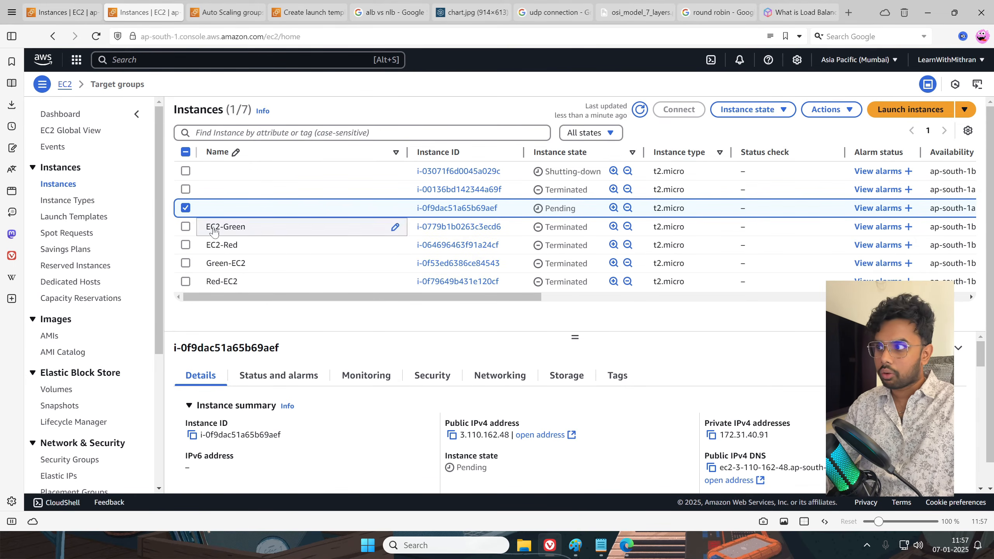
drag(398, 297, 821, 276)
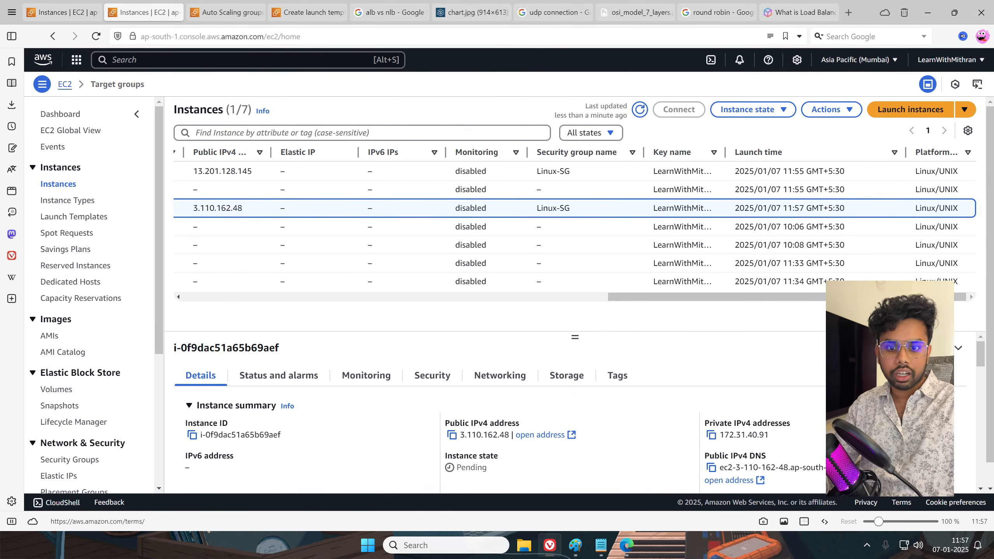
drag(731, 296, 657, 299)
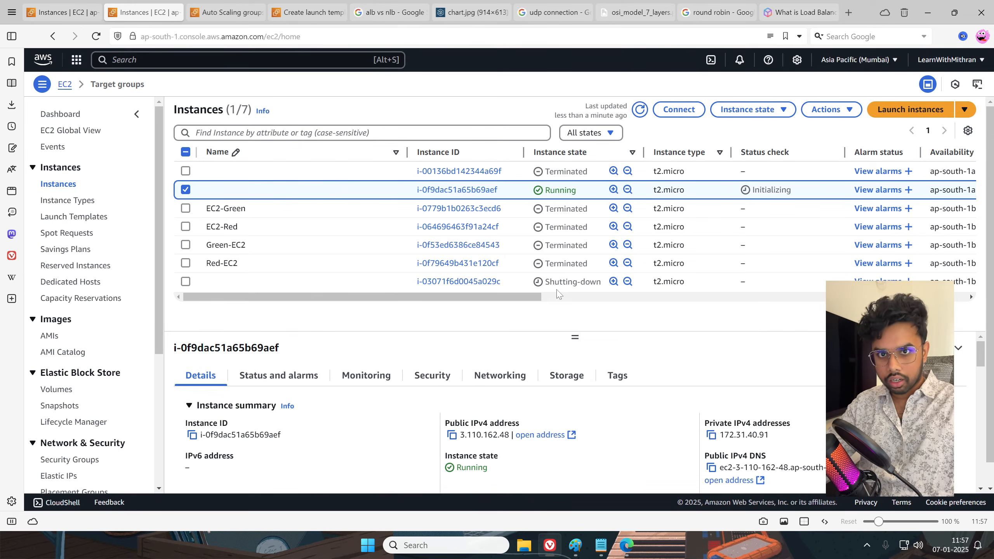
Switch to Edge to view Auto Scaling in the AWS_Architect_Type1.pdf diagram, and return to the Auto Scaling groups list
click(215, 15)
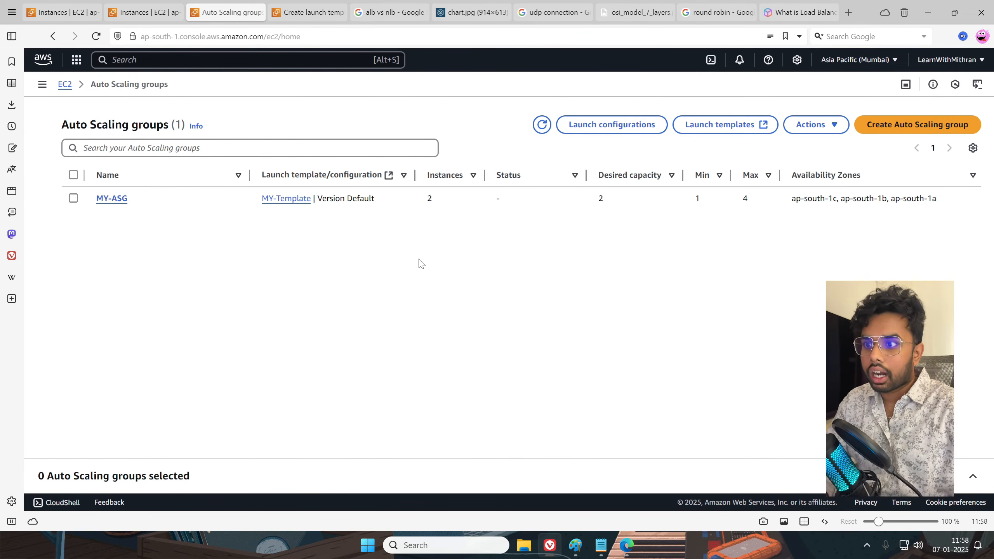
click(631, 551)
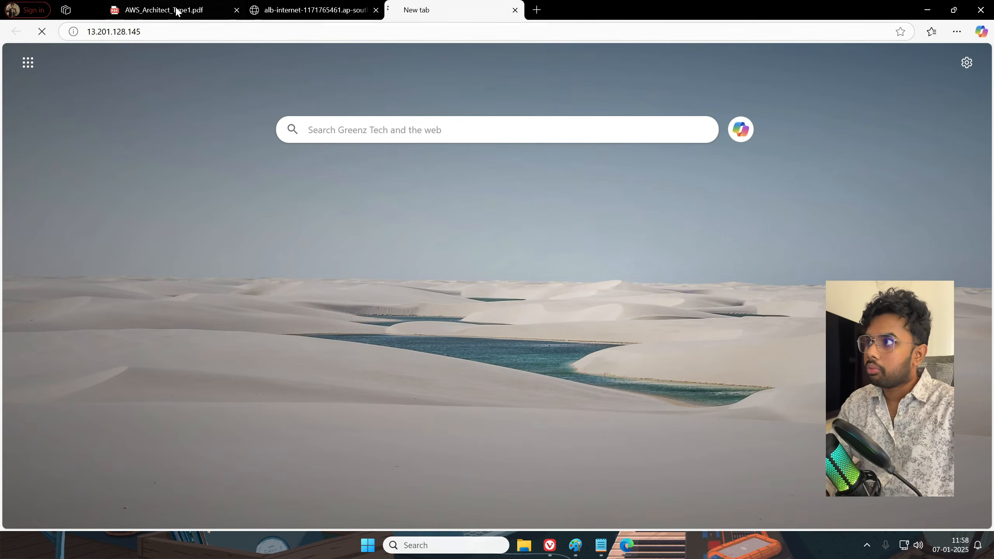
click(177, 11)
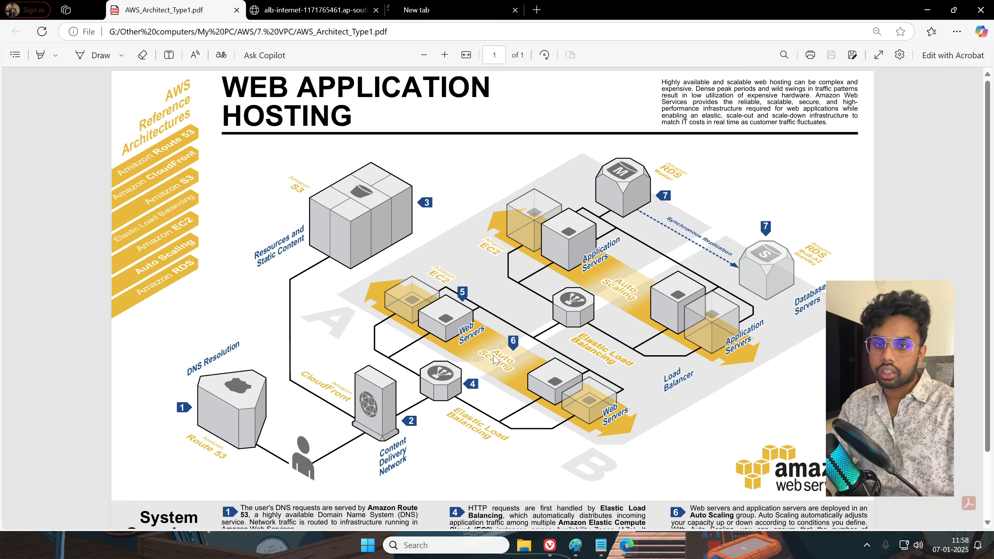
click(626, 546)
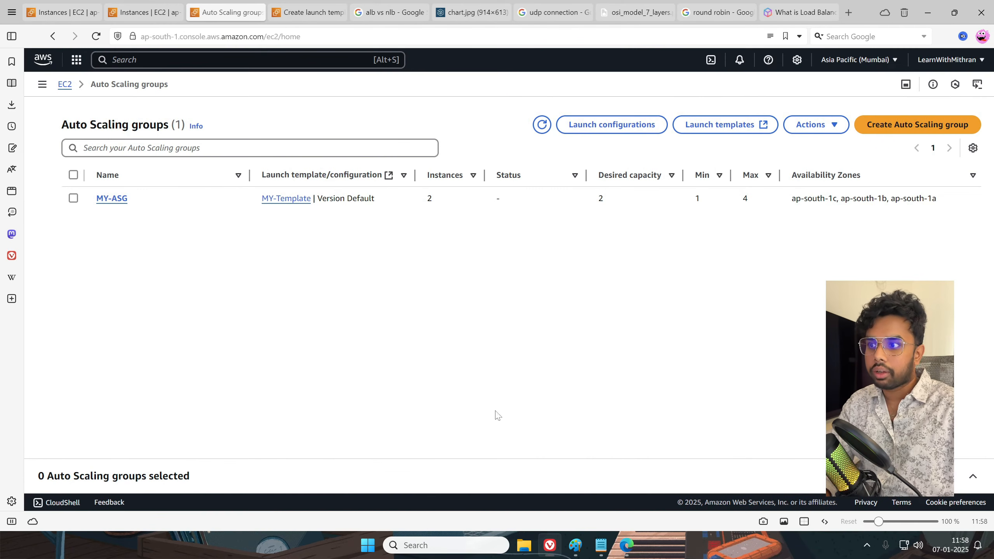
Open MY-ASG's automatic scaling settings and review its dynamic scaling policies, predictive scaling policies and scheduled actions
click(108, 200)
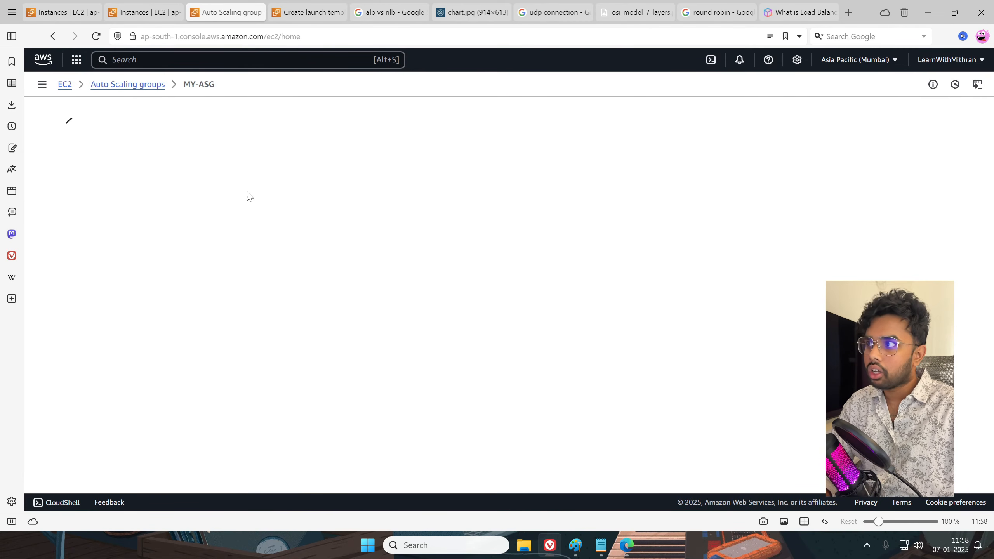
scroll(339, 231, down, 3)
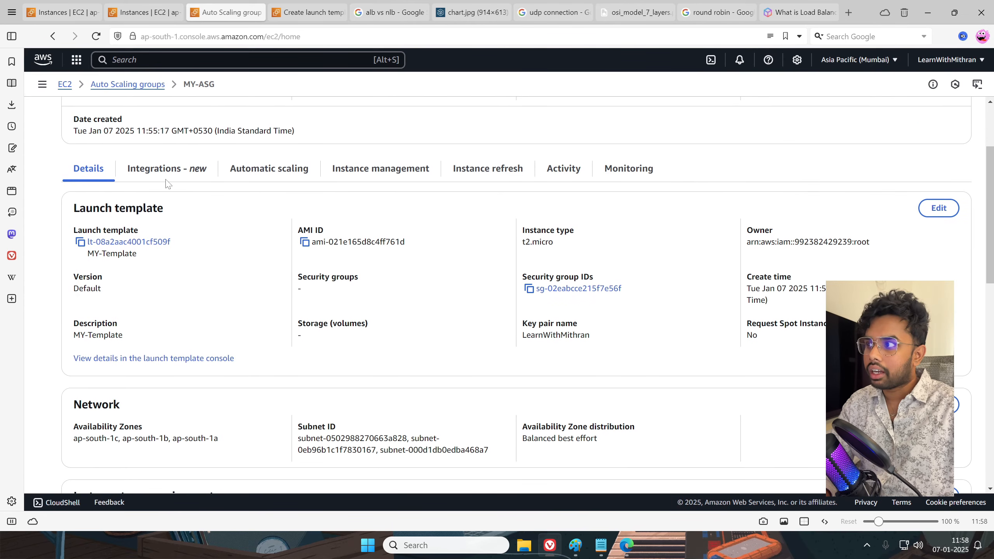
click(268, 169)
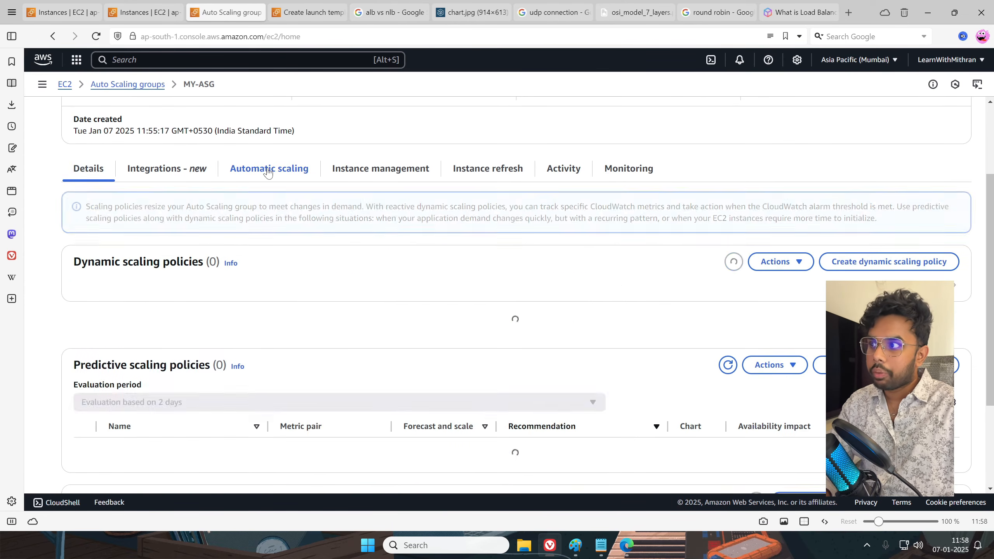
scroll(455, 289, down, 6)
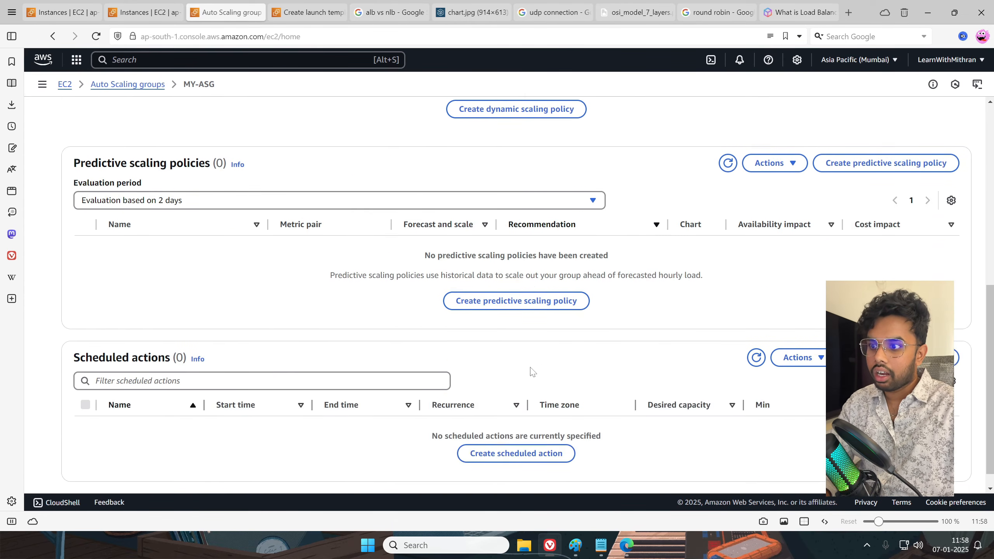
scroll(513, 357, up, 7)
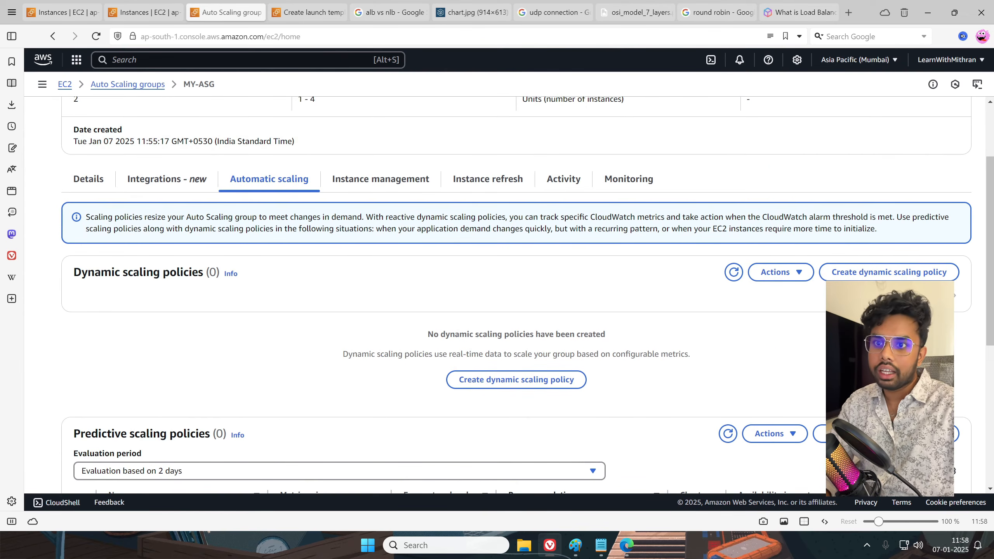
scroll(548, 376, down, 7)
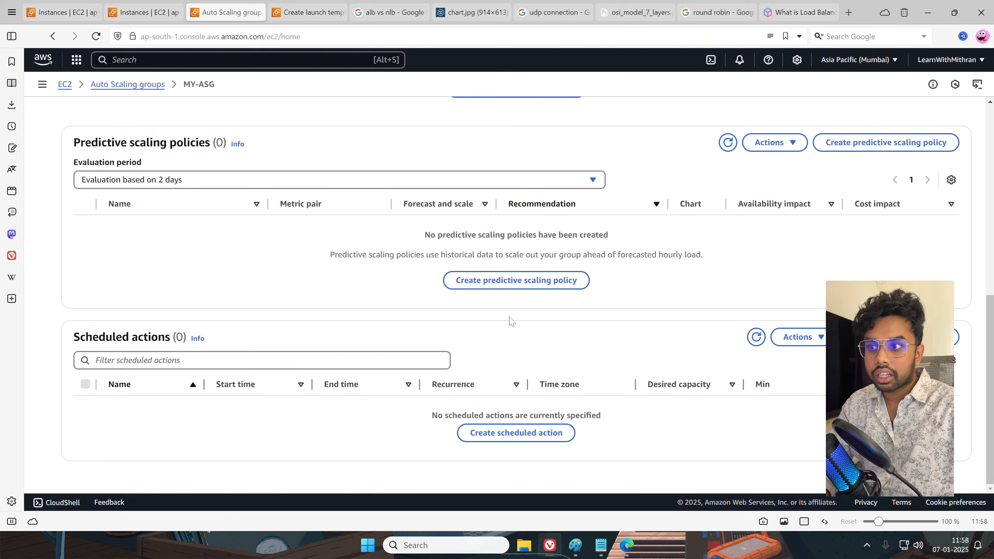
scroll(535, 331, up, 2)
scroll(530, 337, down, 2)
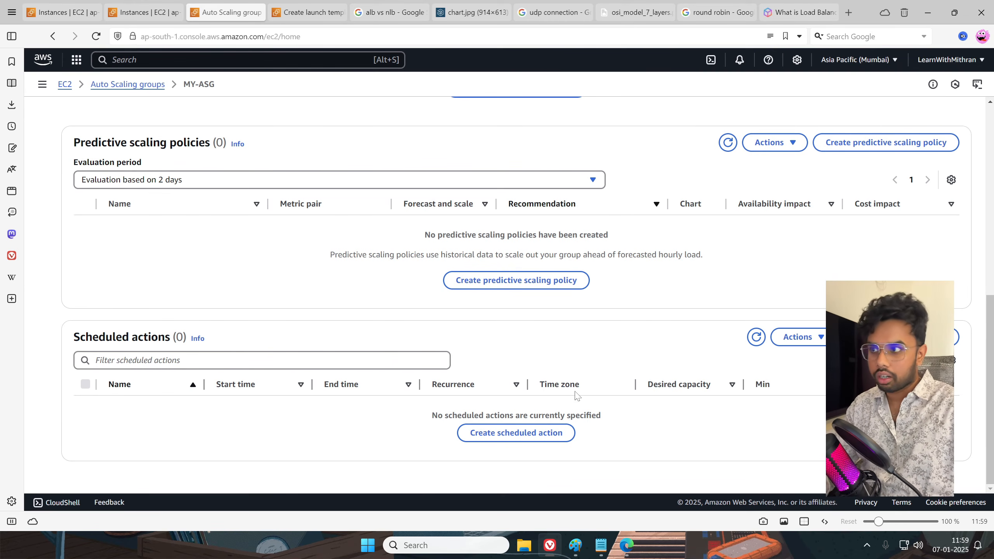
scroll(544, 290, up, 1)
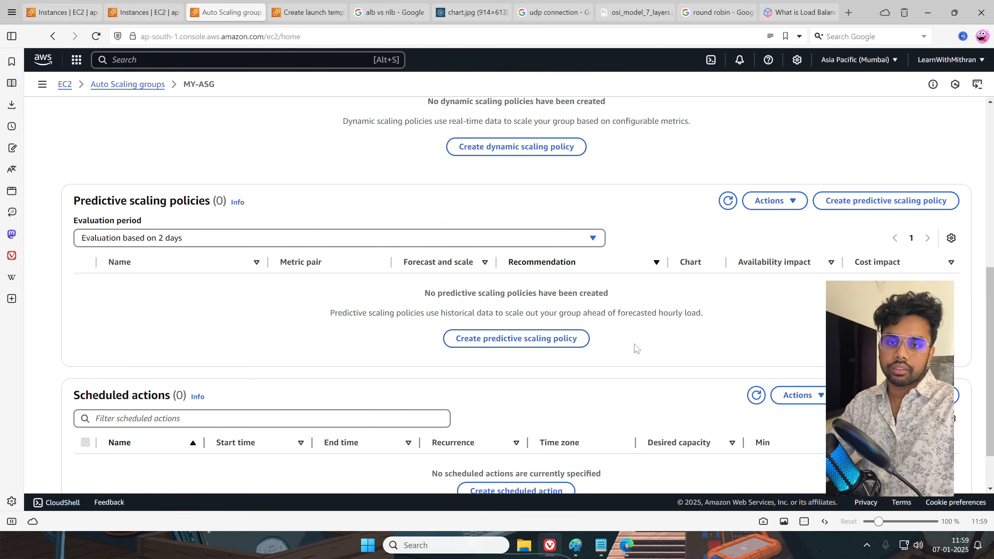
Read the predictive scaling policy description and the note on CloudWatch metrics and alarms for scaling policies
drag(339, 315, 508, 325)
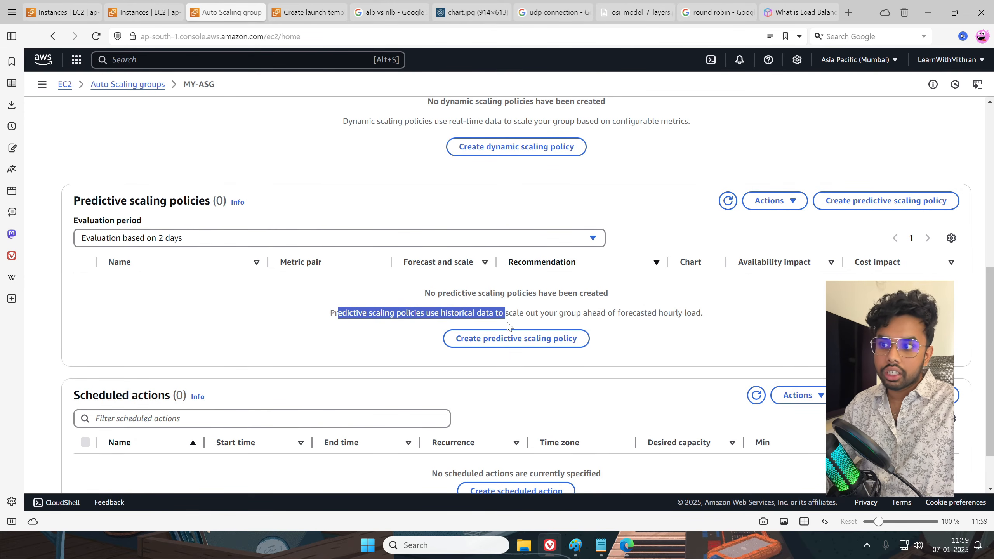
click(678, 333)
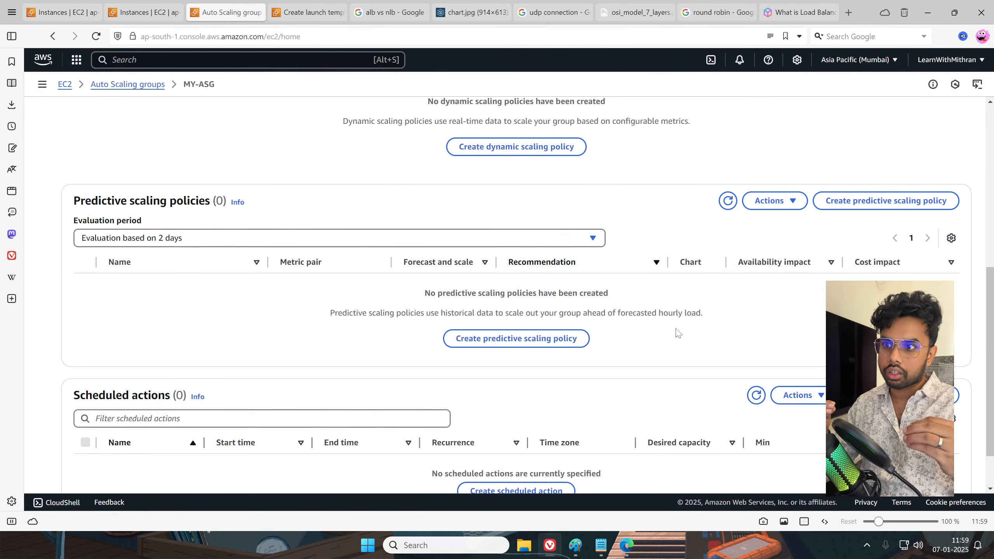
scroll(678, 333, up, 6)
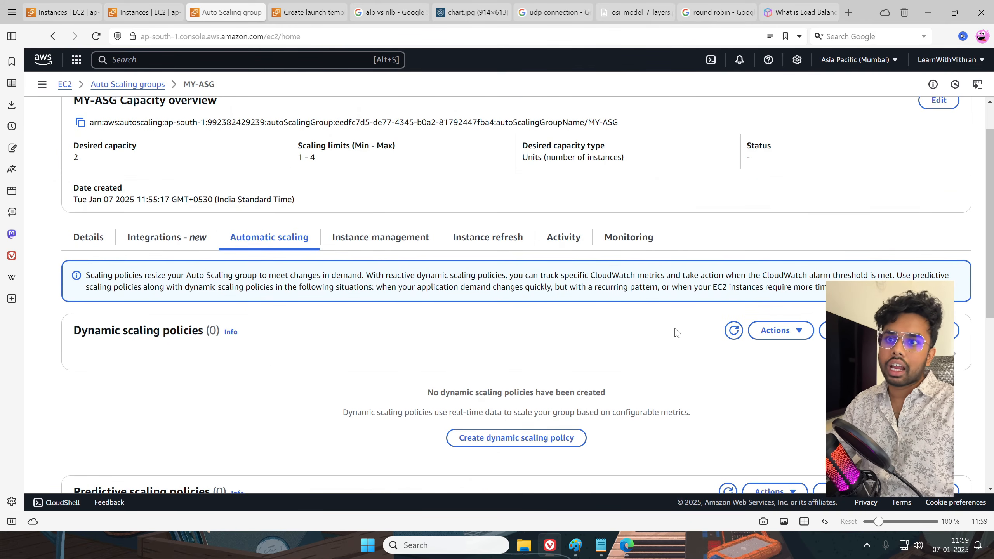
scroll(677, 333, down, 3)
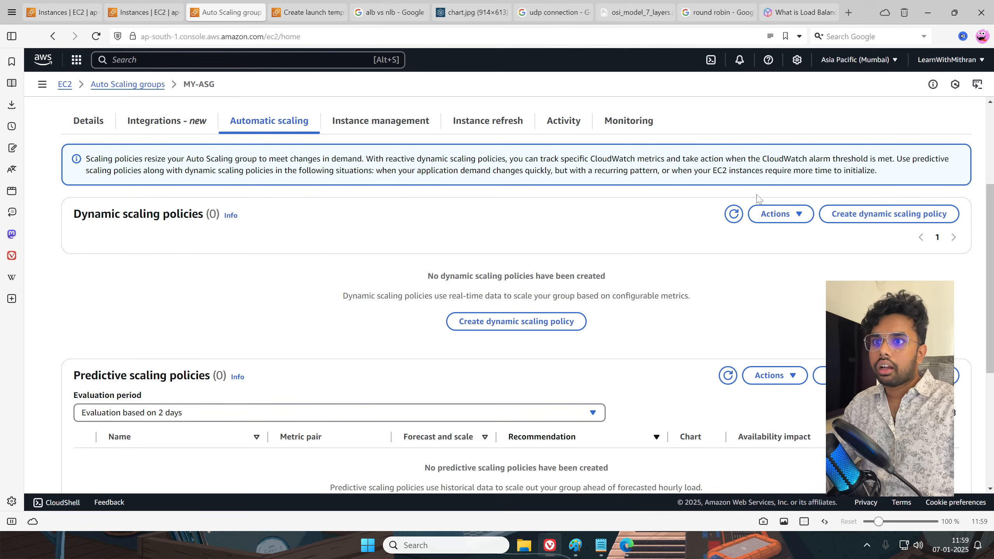
double_click(785, 159)
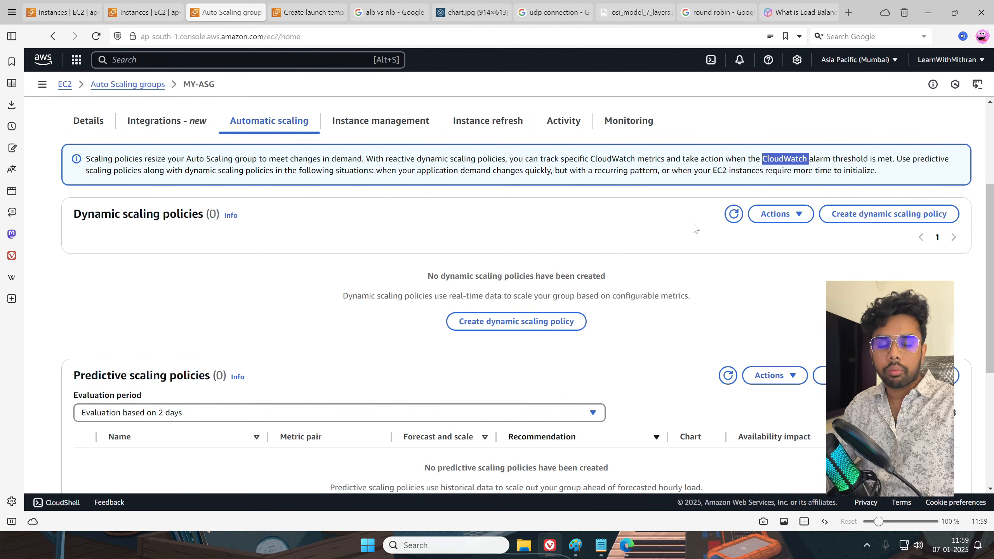
click(613, 230)
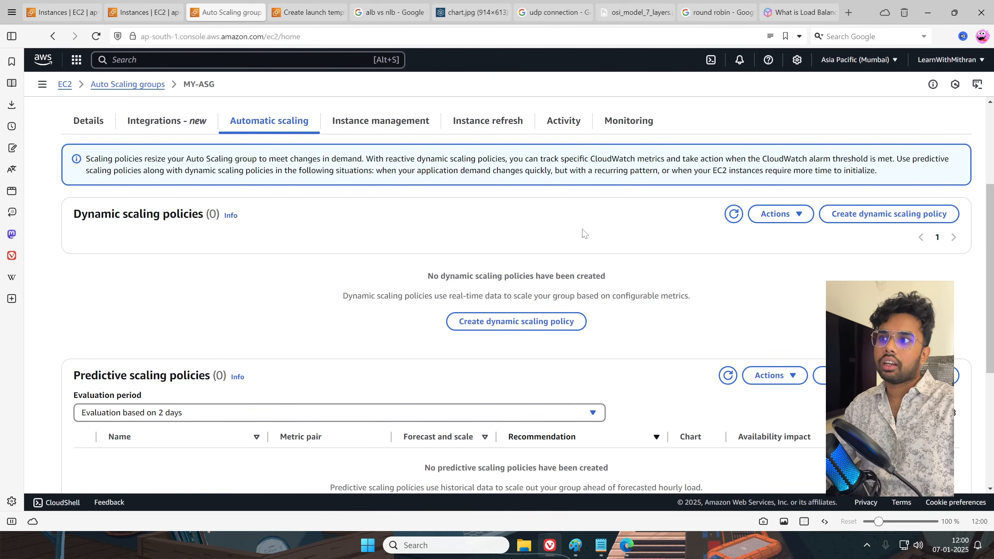
Review MY-ASG's capacity overview and its launch template and network details
scroll(581, 233, up, 3)
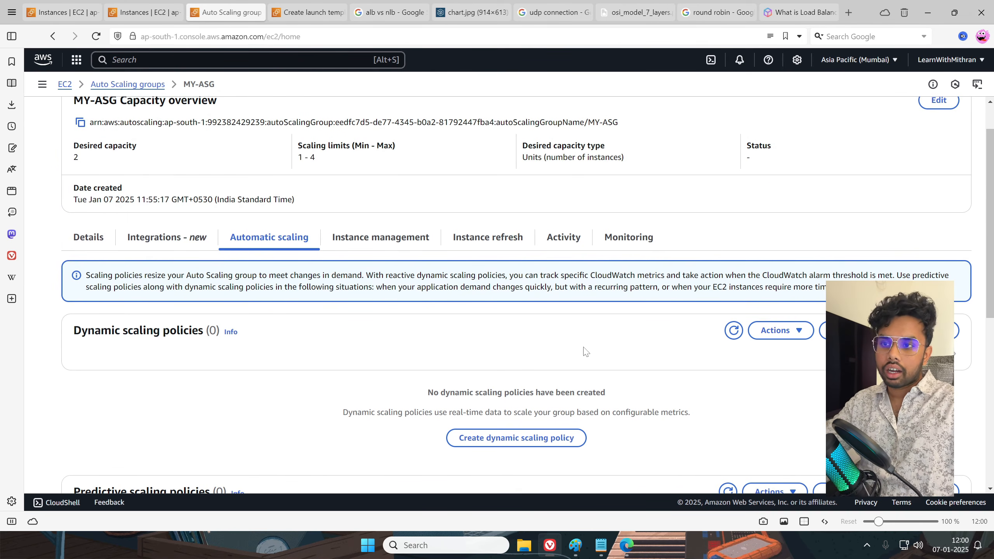
scroll(417, 336, up, 1)
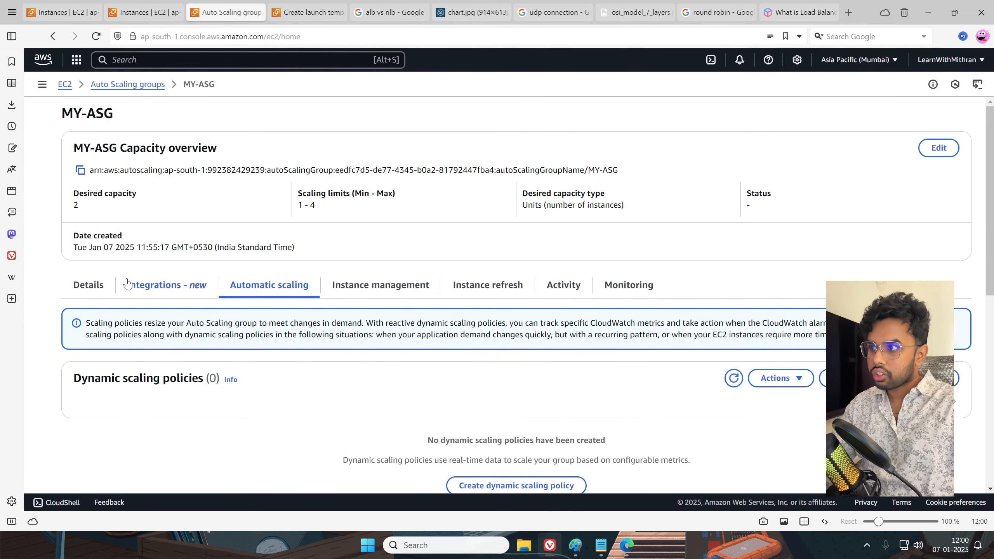
click(87, 284)
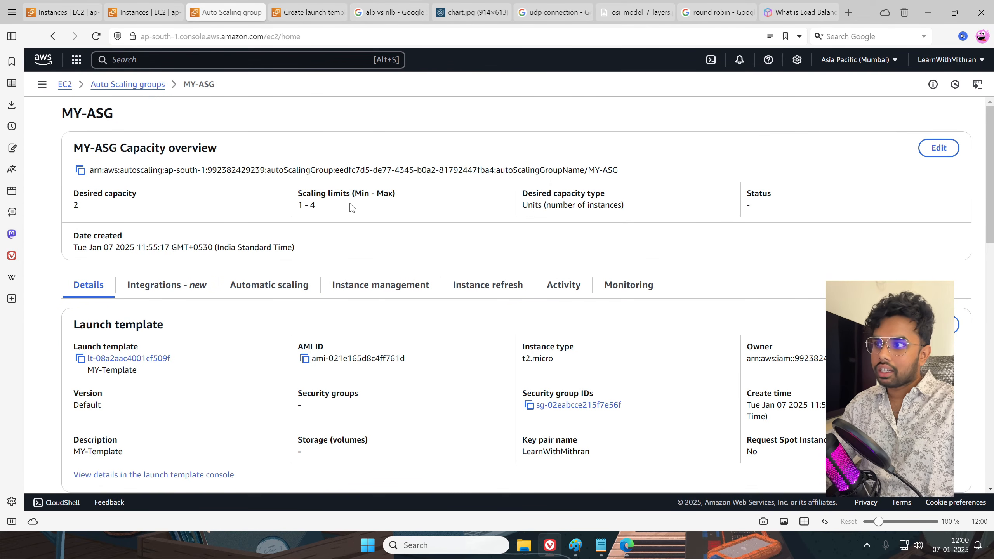
scroll(444, 305, down, 5)
scroll(449, 306, up, 5)
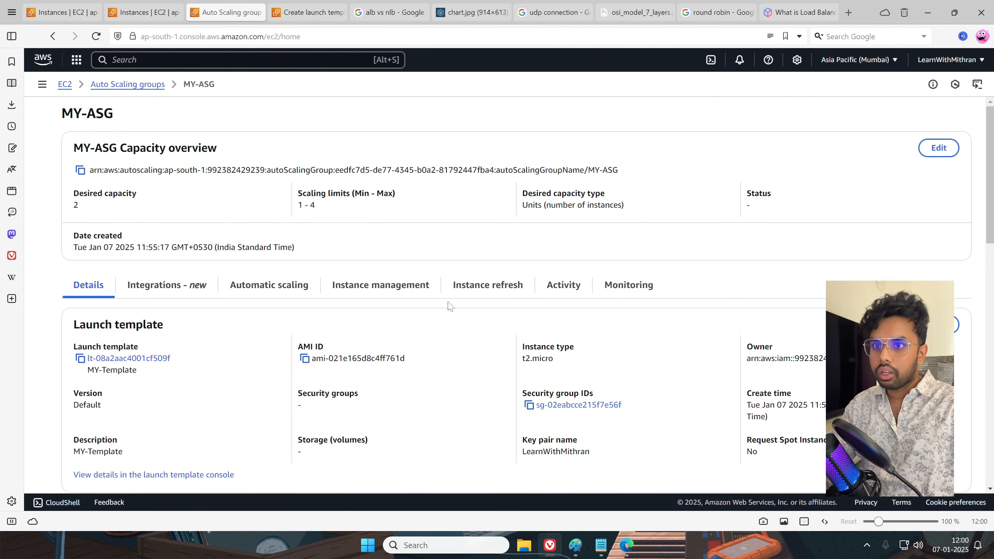
Refresh the instances list to check for a second replacement instance and its status checks, and return to MY-ASG
click(158, 18)
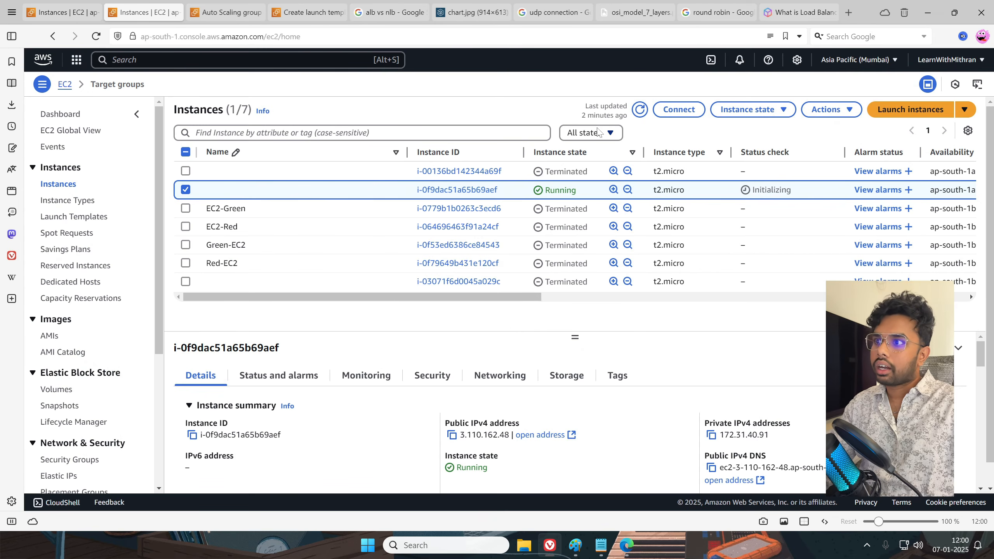
click(636, 115)
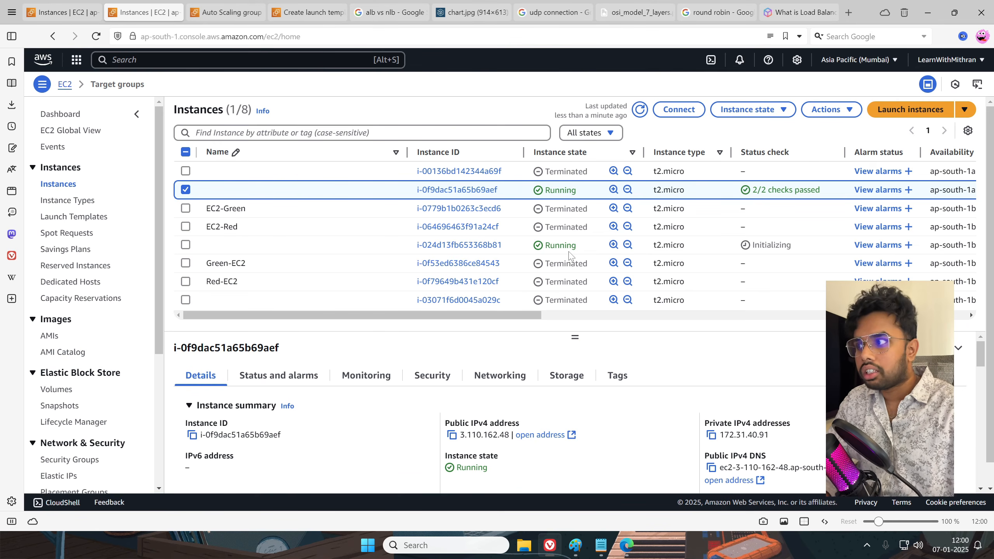
click(226, 12)
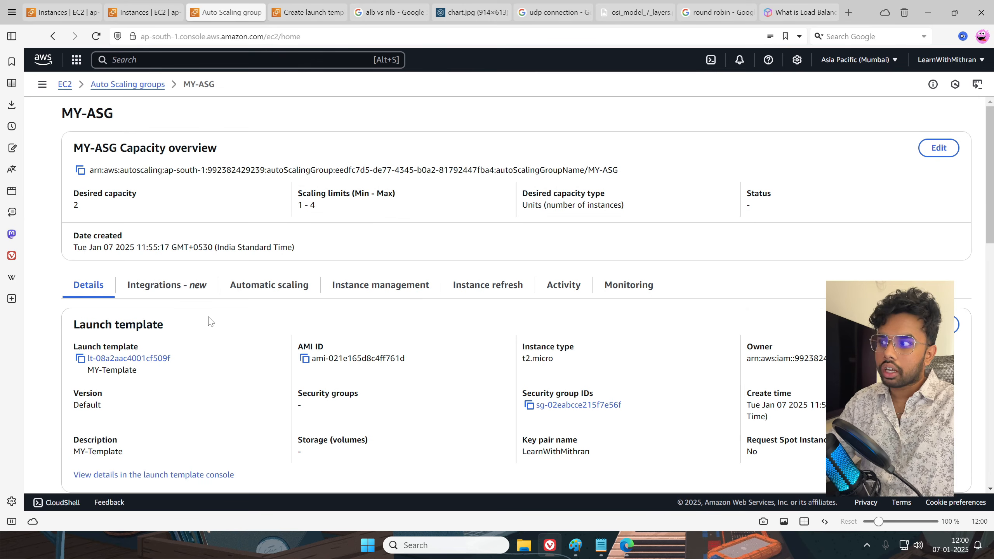
Examine MY-ASG's integrations for load balancing, VPC Lattice and ARC zonal shift
click(200, 288)
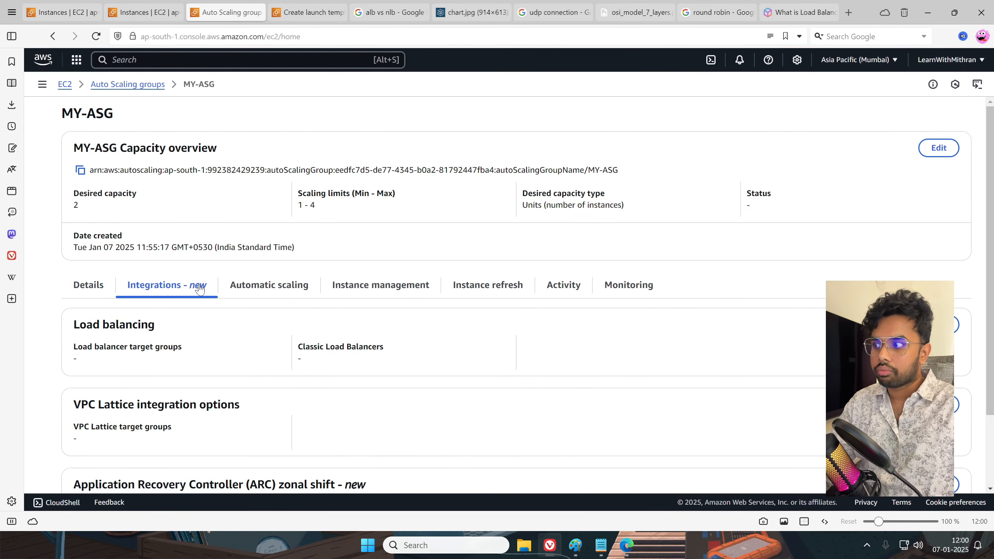
scroll(199, 288, down, 2)
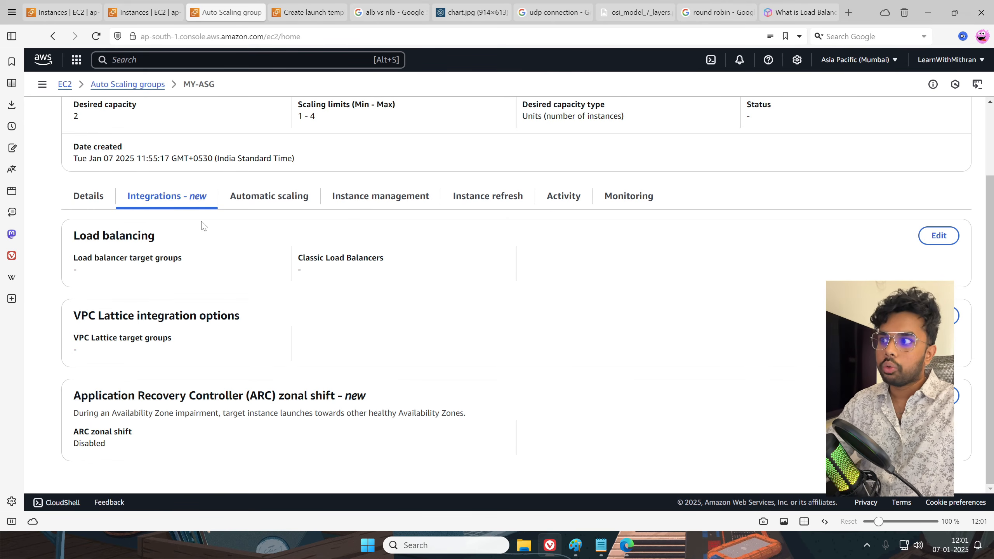
scroll(295, 271, up, 3)
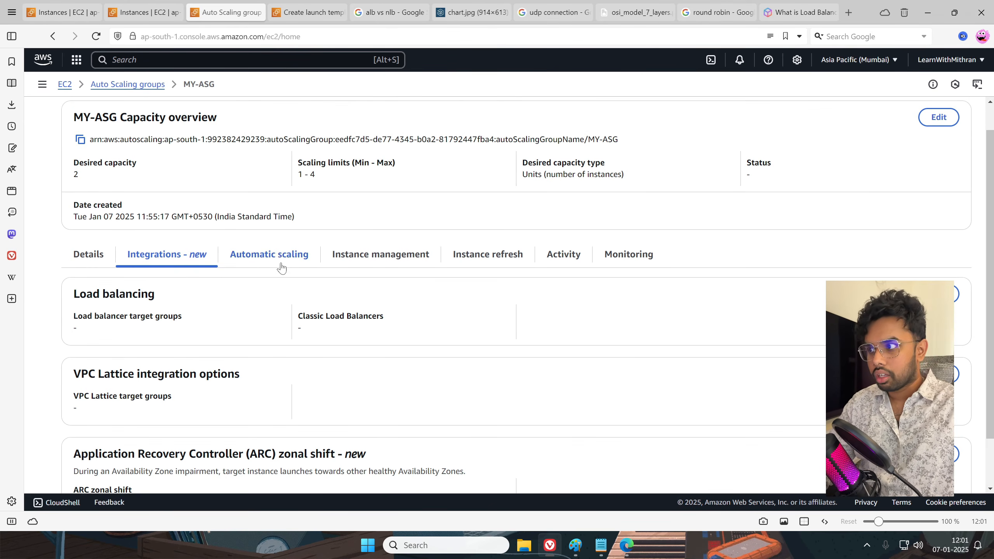
Look through MY-ASG's instance management details, covering its instances, lifecycle hooks and warm pool
click(281, 258)
click(368, 254)
scroll(548, 366, down, 3)
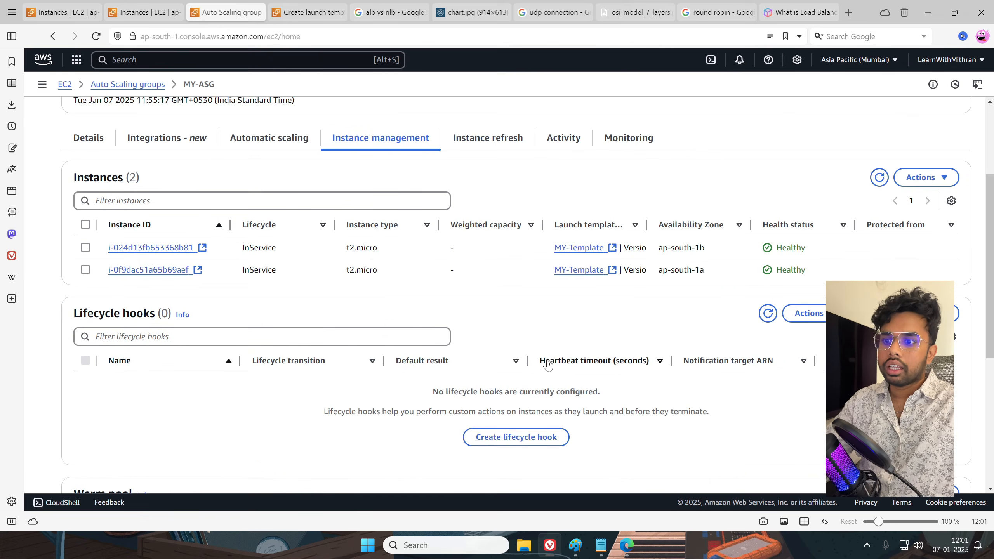
scroll(555, 378, up, 2)
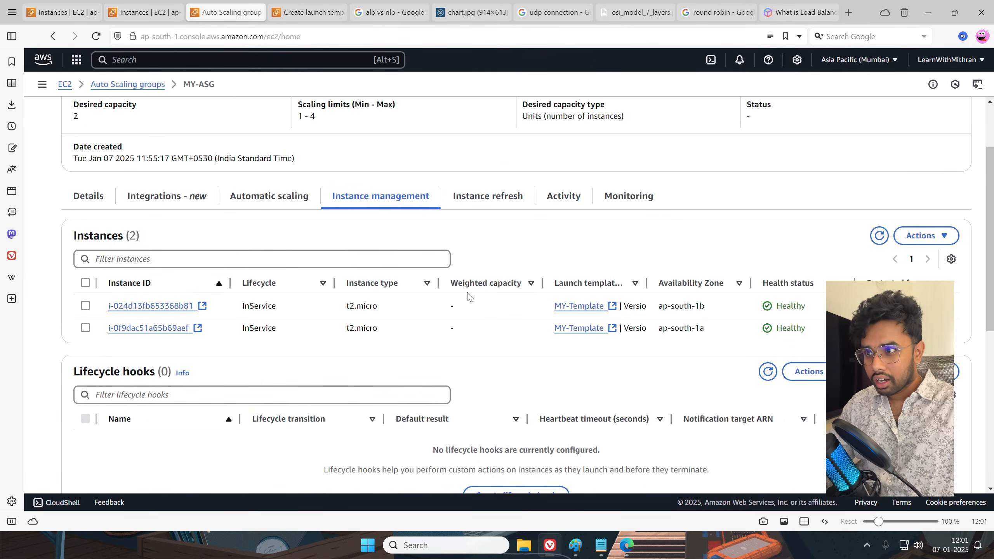
scroll(508, 352, down, 3)
scroll(531, 401, down, 4)
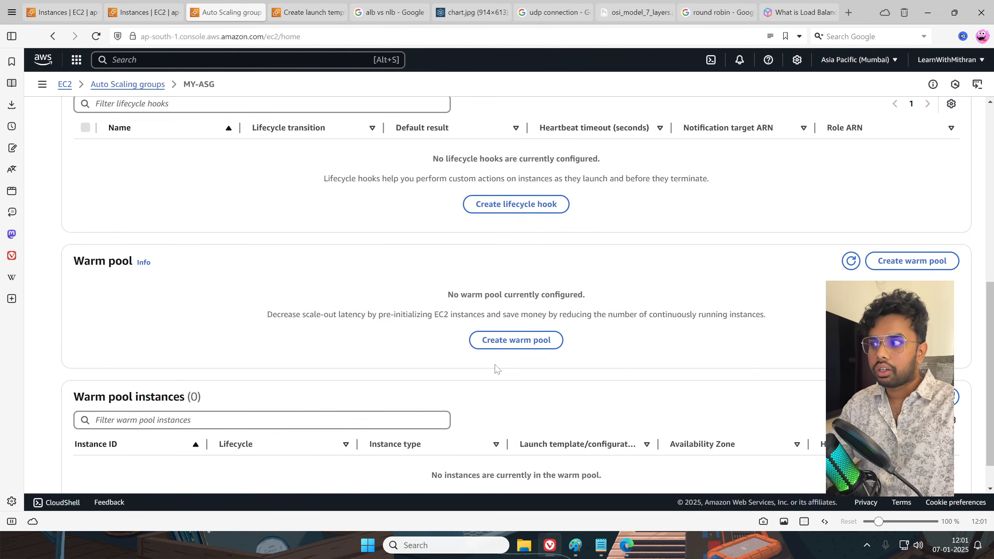
scroll(420, 348, down, 1)
scroll(422, 346, up, 4)
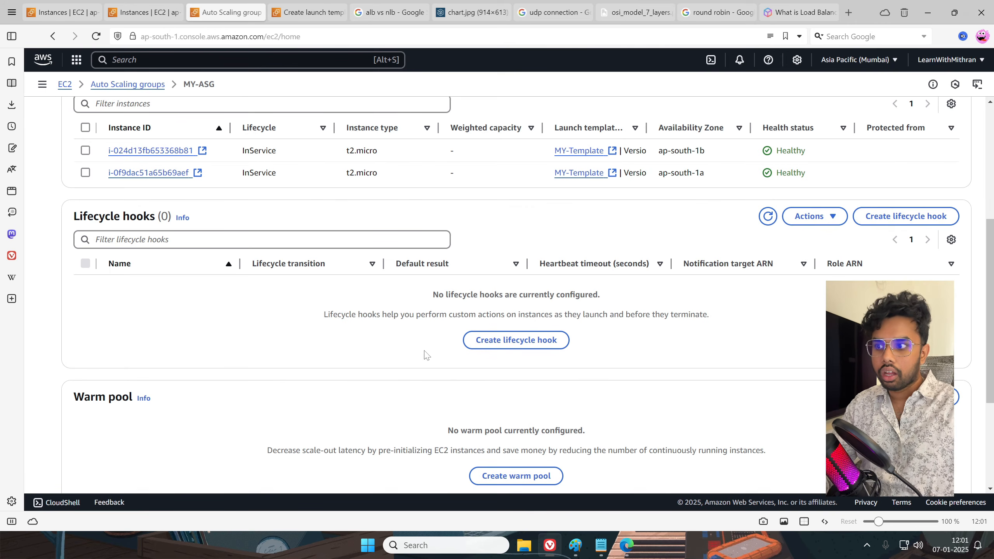
Read the descriptions of lifecycle hooks and the warm pool in MY-ASG's instance management details
drag(409, 315, 577, 315)
click(643, 365)
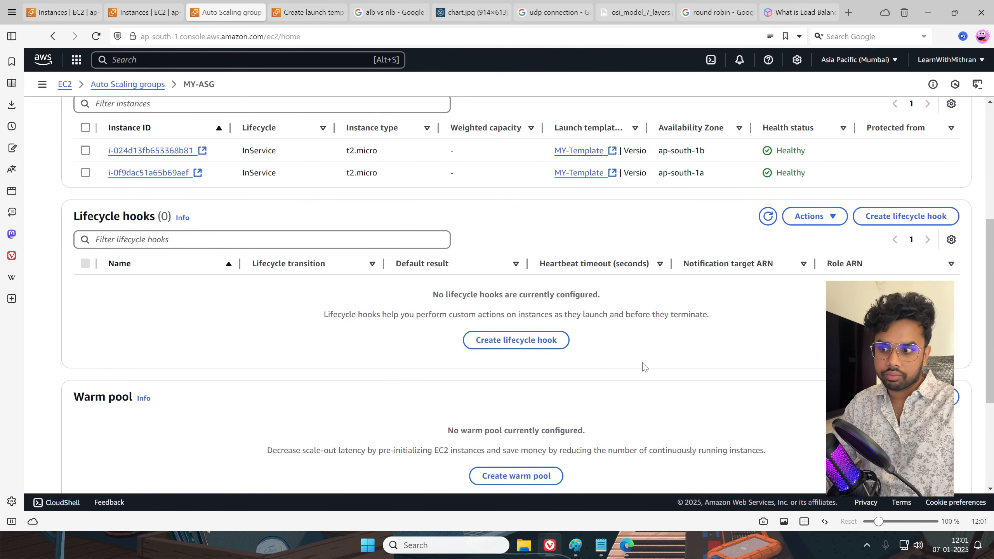
scroll(642, 365, down, 1)
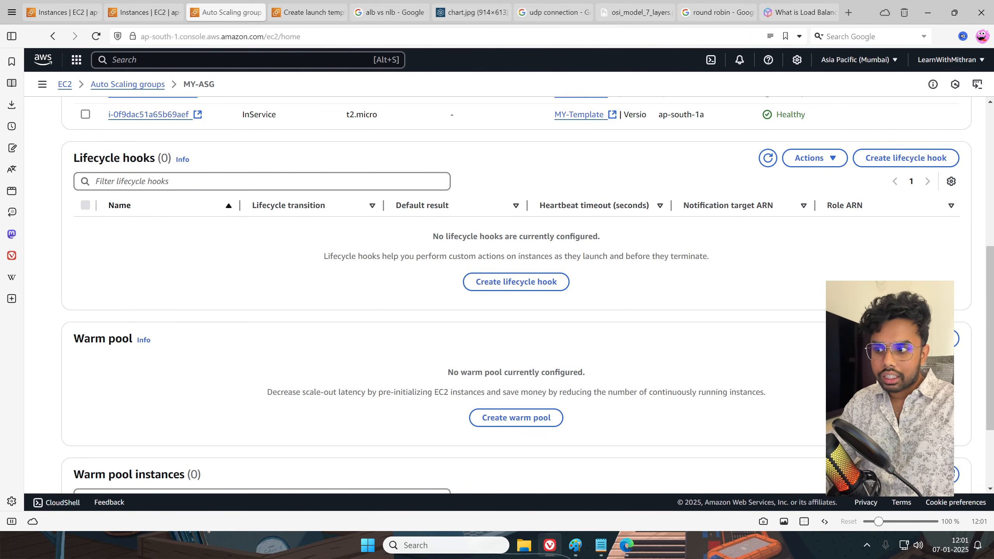
drag(381, 392, 749, 391)
click(528, 392)
click(681, 429)
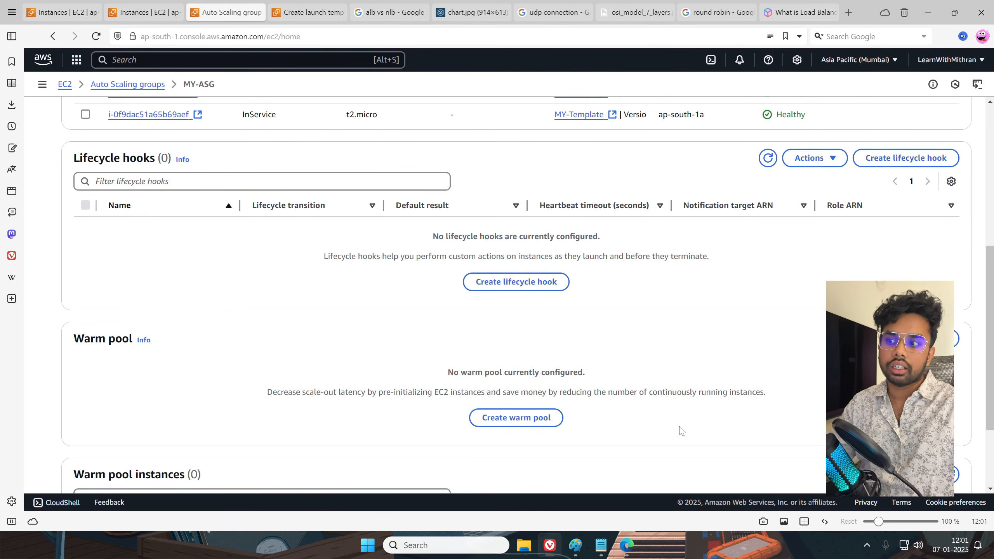
scroll(681, 428, up, 4)
scroll(650, 423, down, 7)
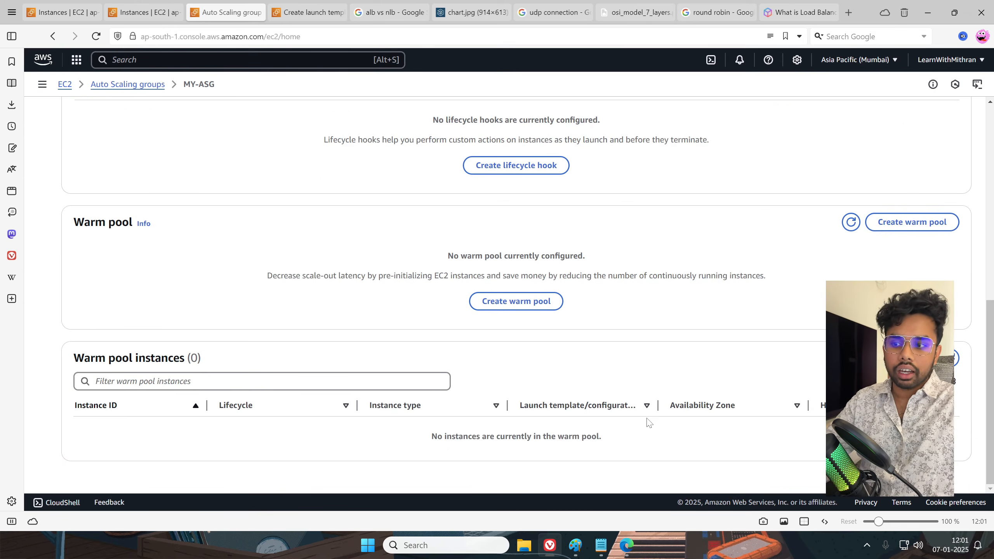
scroll(626, 423, up, 7)
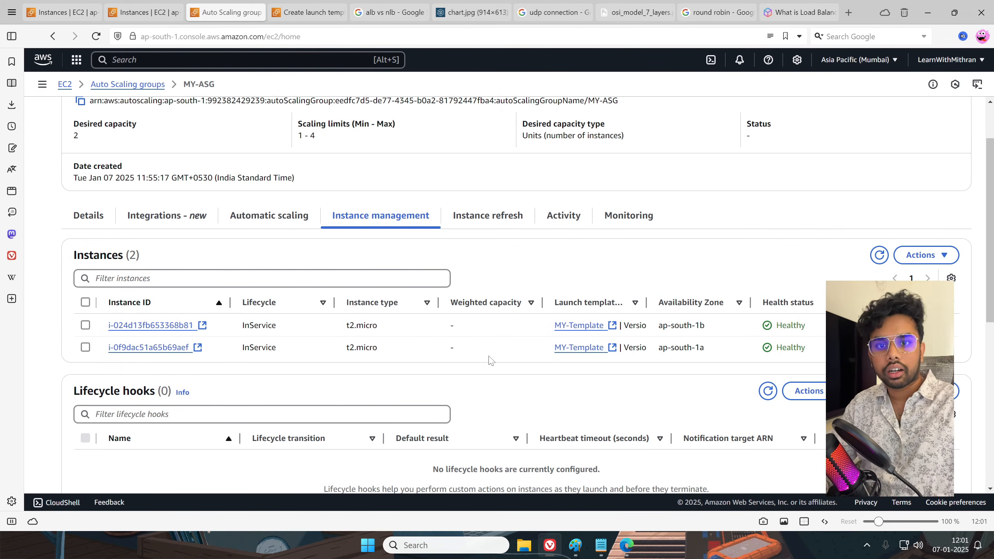
Review MY-ASG's active instance refresh and refresh history, and return to the list of Auto Scaling groups
click(505, 221)
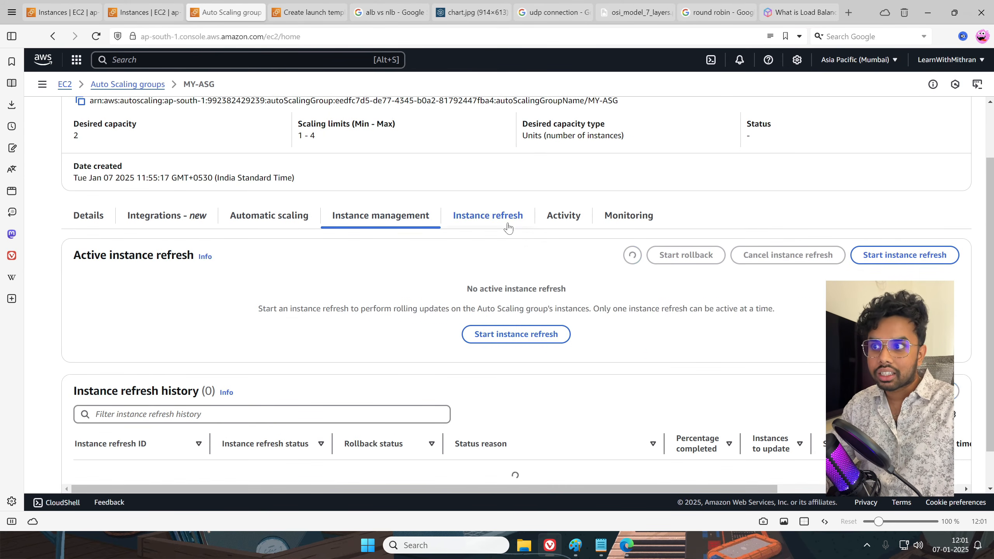
scroll(573, 342, down, 2)
scroll(572, 342, up, 3)
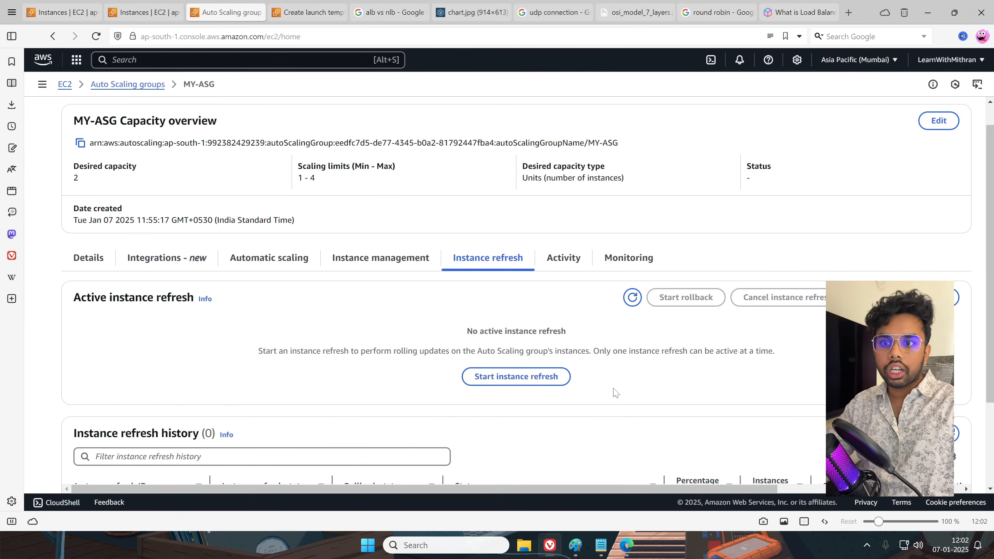
scroll(615, 392, down, 3)
scroll(616, 392, up, 3)
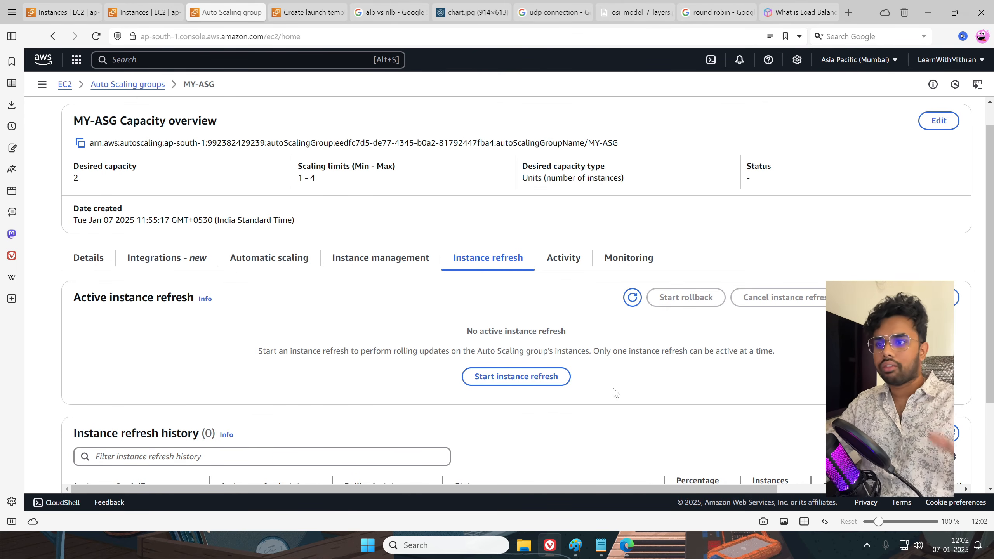
scroll(646, 373, up, 1)
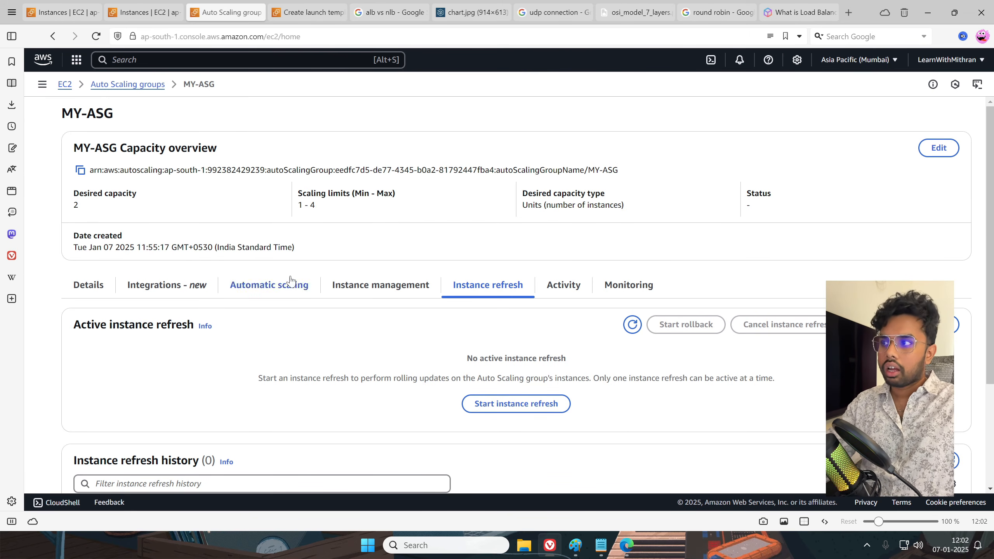
click(128, 84)
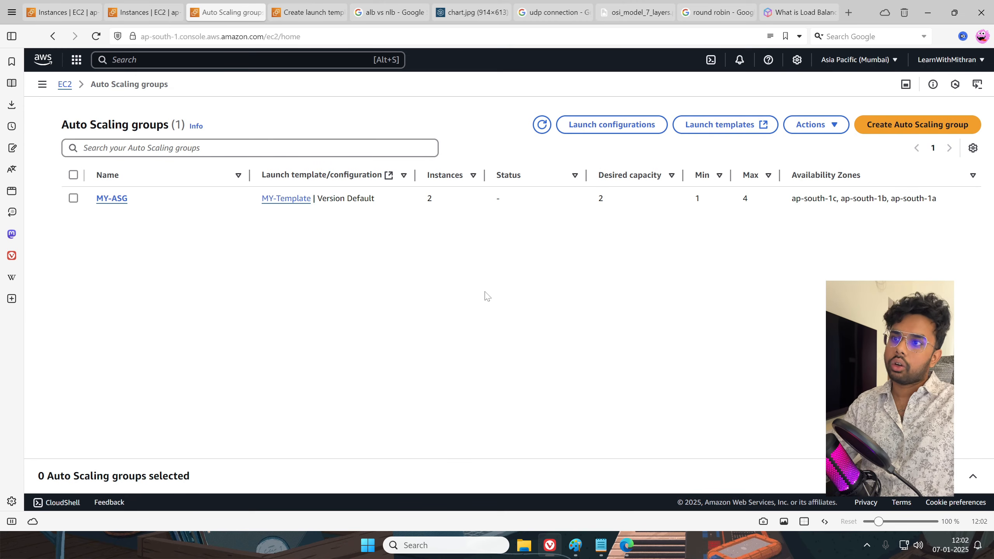